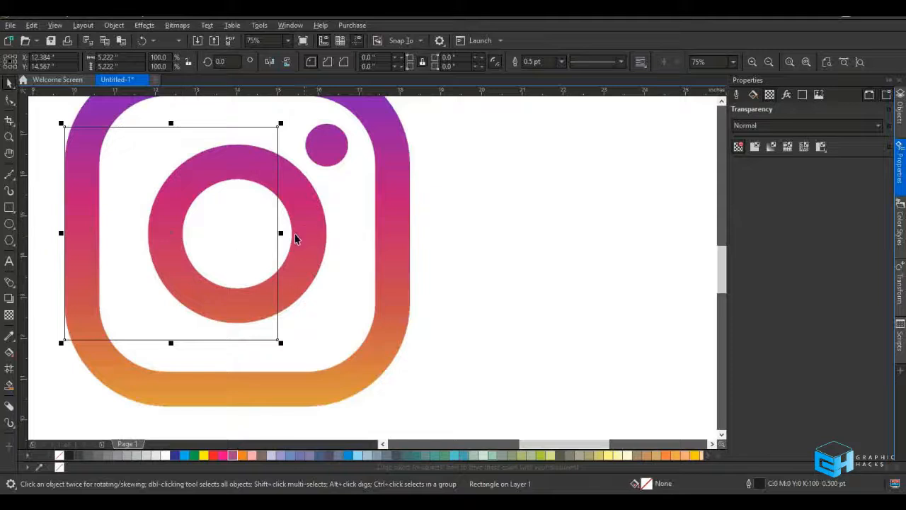
# Stretch the rectangle to about 8.46 in wide so its side meets the logo frame's outer edge
pyautogui.scroll(-2, 268, 224)
pyautogui.moveTo(269, 222); pyautogui.dragTo(535, 225)
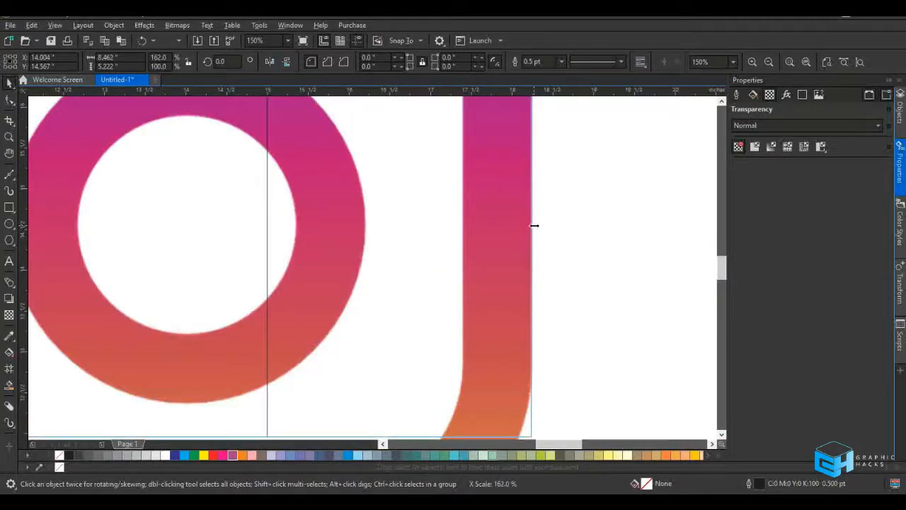
pyautogui.scroll(-3, 479, 259)
pyautogui.scroll(4, 406, 198)
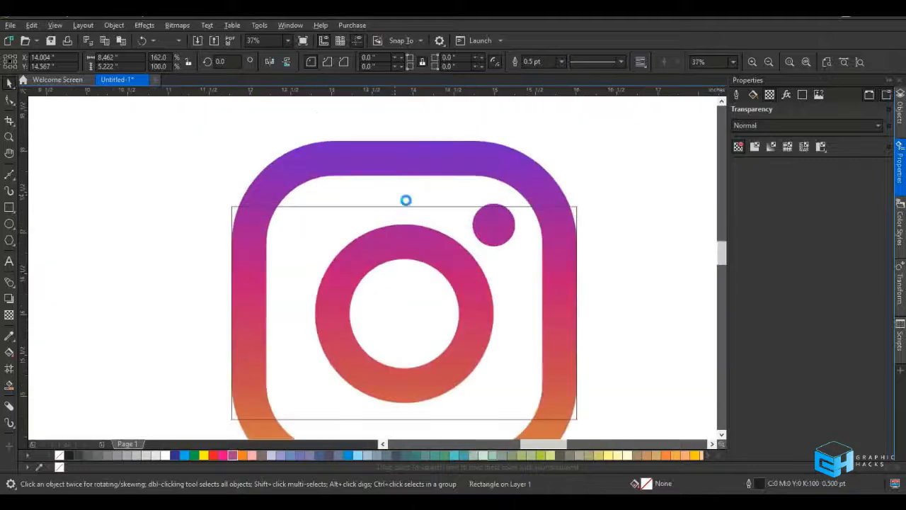
# Extend the rectangle both upward and downward to about 8.47 in tall, matching the logo frame's outer edges
pyautogui.scroll(-2, 414, 213)
pyautogui.moveTo(413, 210); pyautogui.dragTo(409, 146)
pyautogui.scroll(-3, 354, 172)
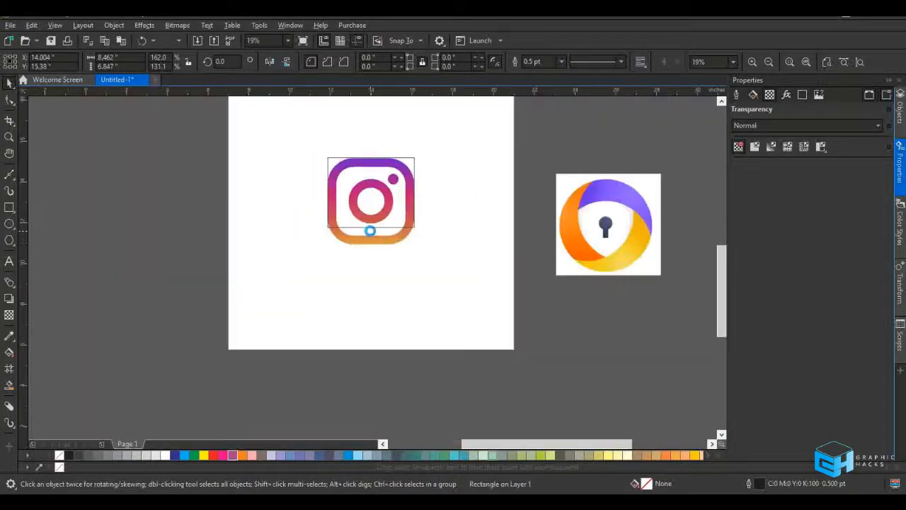
pyautogui.scroll(4, 386, 249)
pyautogui.scroll(2, 386, 250)
pyautogui.moveTo(361, 182); pyautogui.dragTo(359, 313)
pyautogui.scroll(-3, 334, 285)
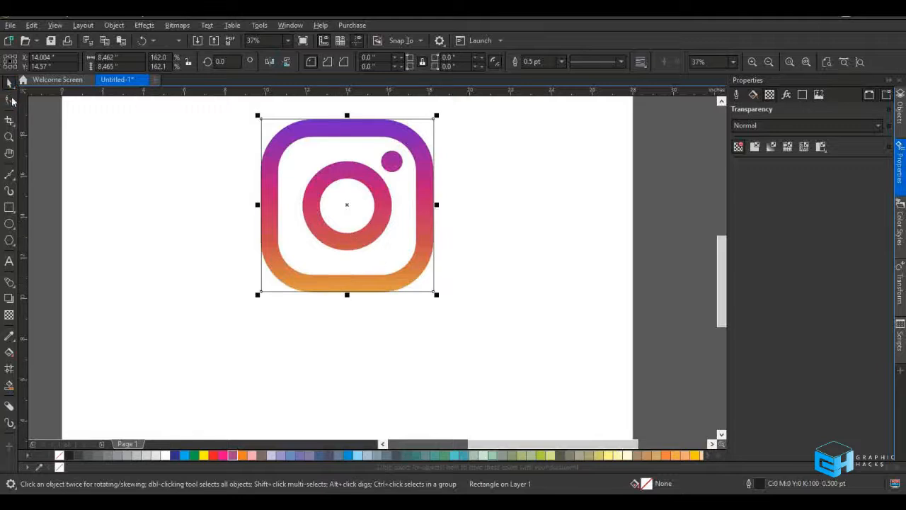
# Round the rectangle's corners to a radius of about 2.476 in with the Shape tool, following the logo's outer corners
pyautogui.click(9, 101)
pyautogui.moveTo(262, 120); pyautogui.dragTo(312, 150)
pyautogui.press('space')
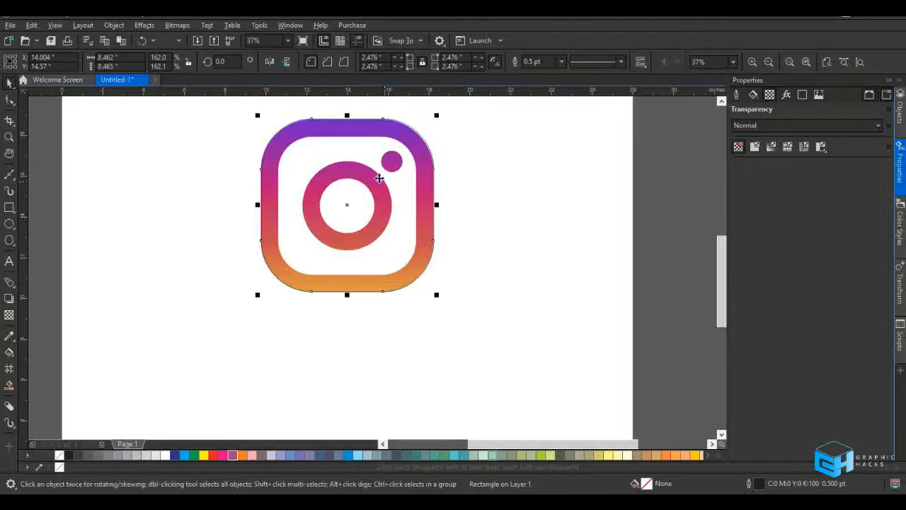
# Make a concentric copy of the rounded rectangle scaled inward to about 6.88 in for the frame's inner edge
pyautogui.click(435, 295)
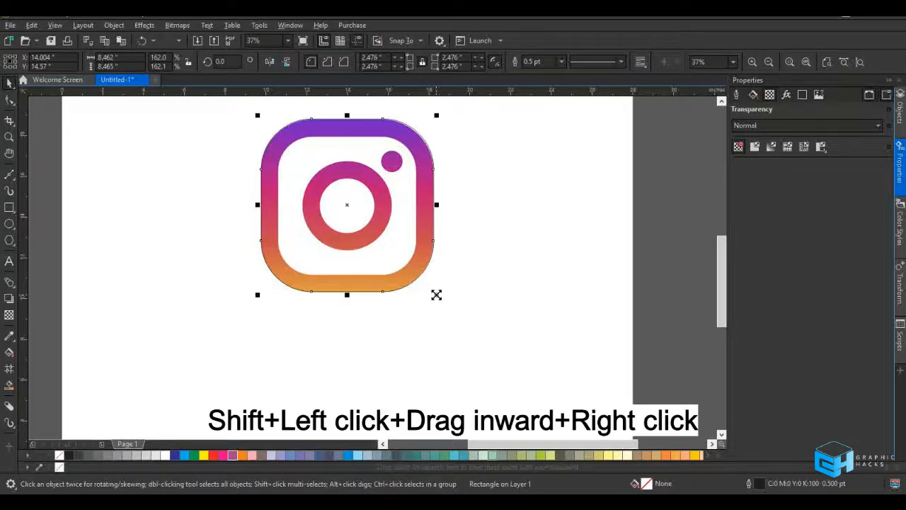
pyautogui.moveTo(436, 294); pyautogui.dragTo(420, 293)
pyautogui.rightClick(420, 289)
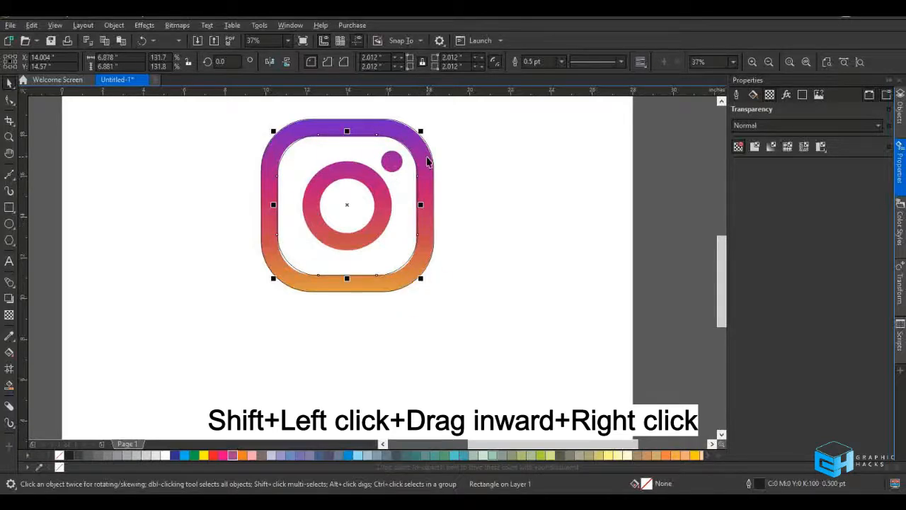
pyautogui.scroll(5, 423, 157)
pyautogui.scroll(-5, 393, 179)
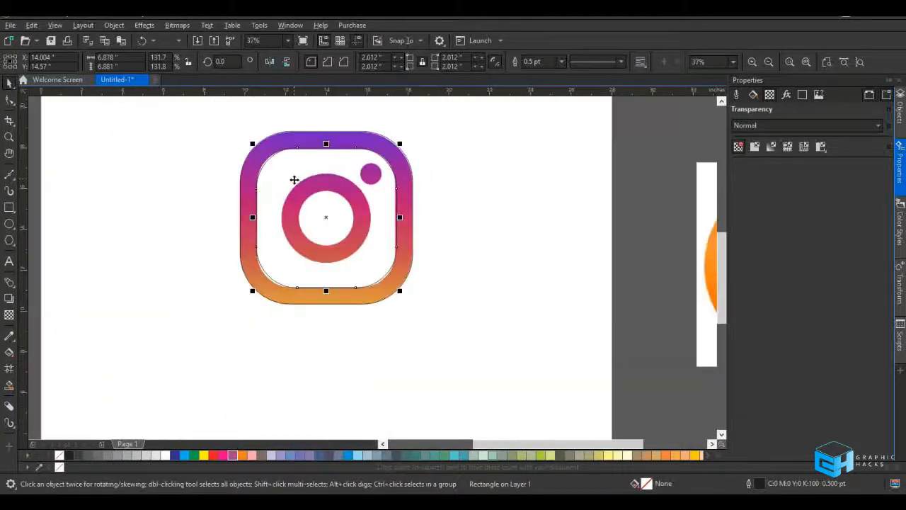
pyautogui.scroll(2, 289, 182)
pyautogui.scroll(4, 227, 232)
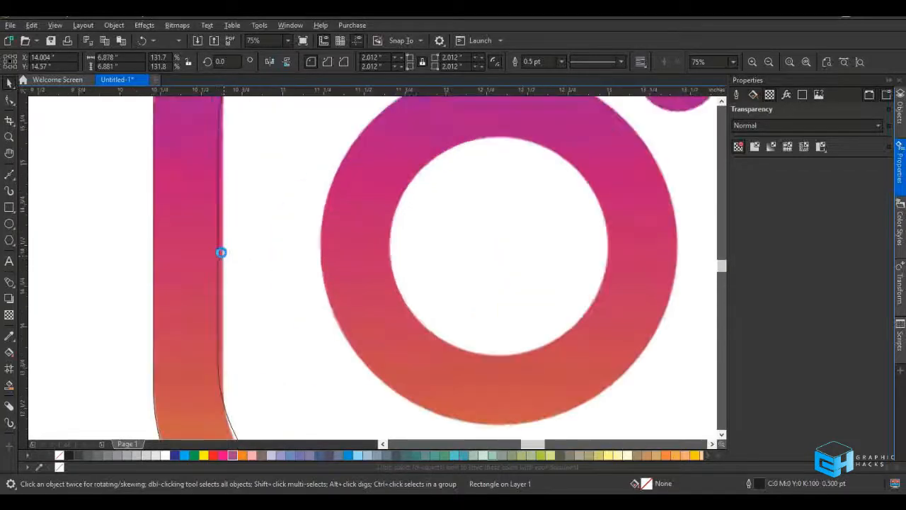
pyautogui.click(209, 233)
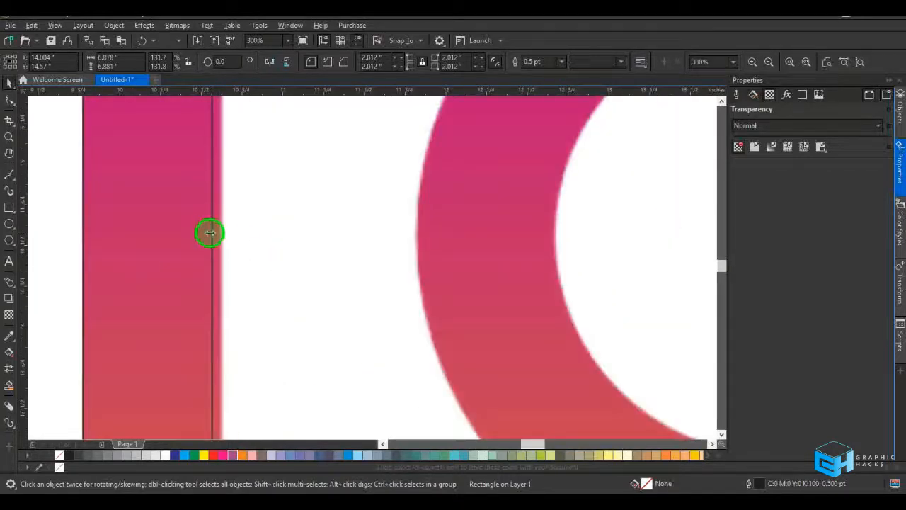
pyautogui.scroll(-4, 210, 232)
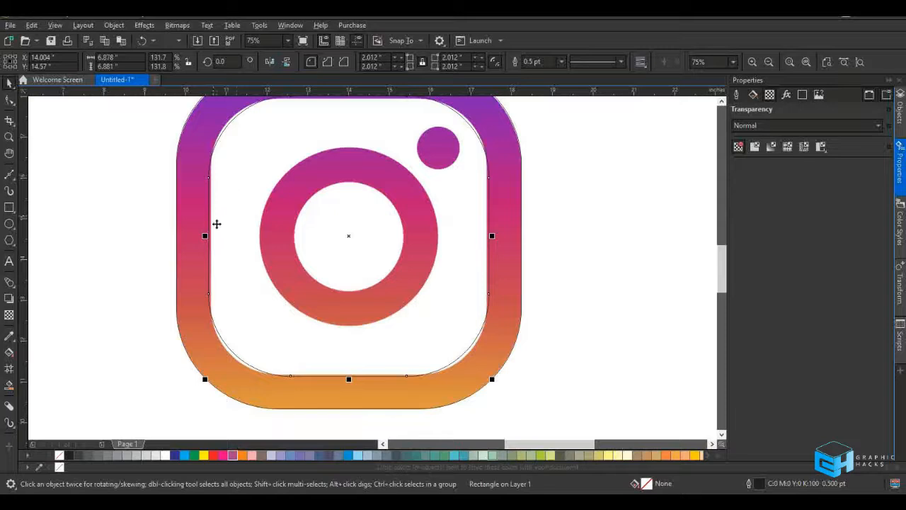
# Reduce the inner rectangle's corner radius to about 1.844 in to follow the frame's inner corners
pyautogui.click(7, 101)
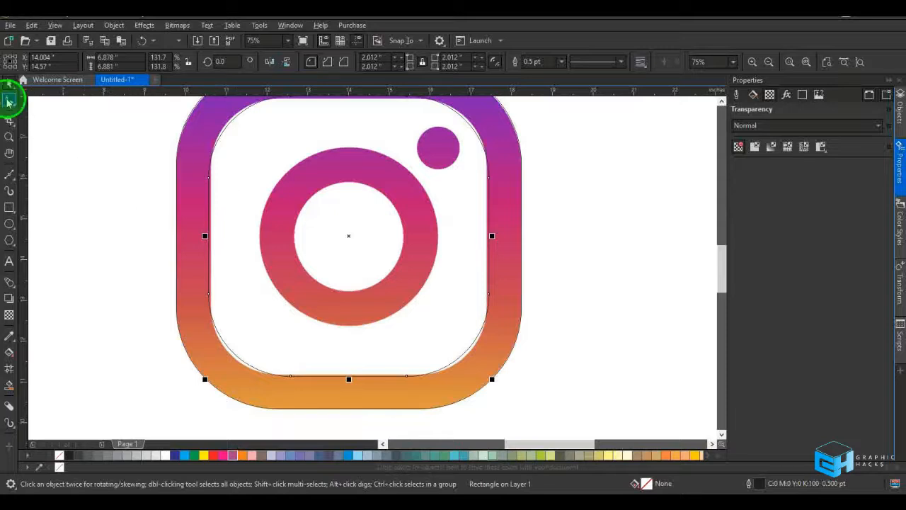
pyautogui.scroll(-2, 221, 192)
pyautogui.scroll(4, 316, 165)
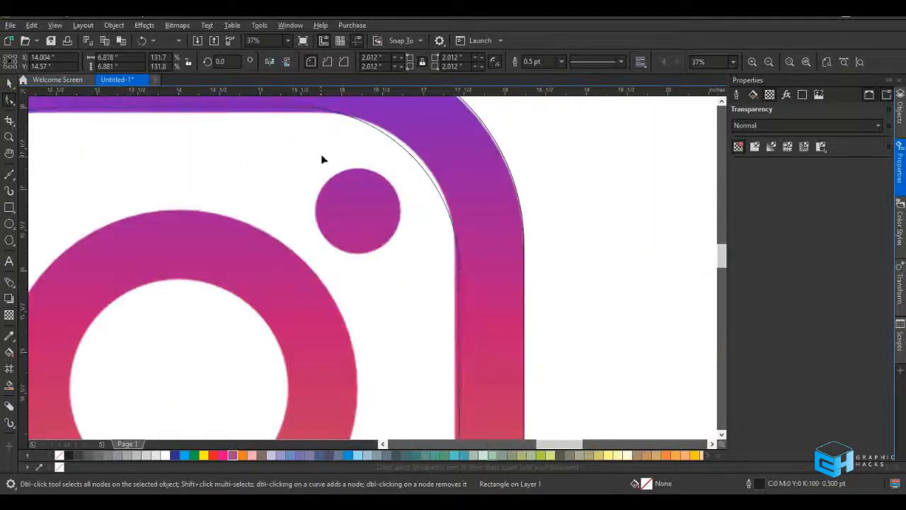
pyautogui.moveTo(296, 108); pyautogui.dragTo(308, 107)
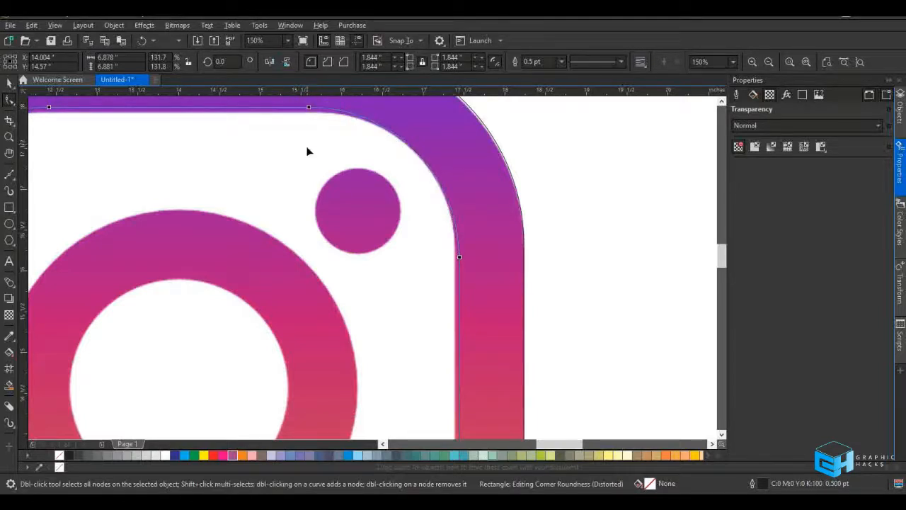
pyautogui.scroll(-2, 306, 151)
pyautogui.press('space')
# Pull both vertical sides of the inner rectangle onto the frame's inner edges, making it about 6.77 in wide
pyautogui.scroll(4, 384, 271)
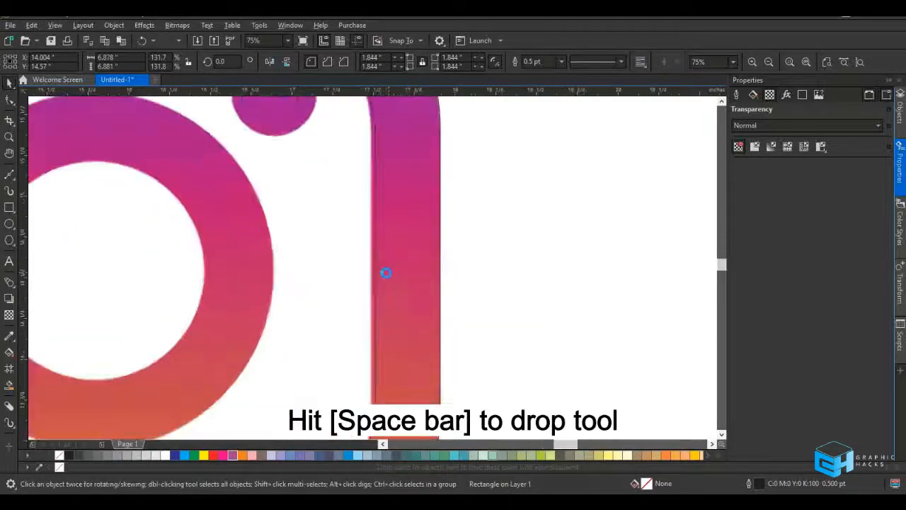
pyautogui.moveTo(367, 266); pyautogui.dragTo(358, 268)
pyautogui.scroll(-2, 378, 257)
pyautogui.scroll(-2, 275, 273)
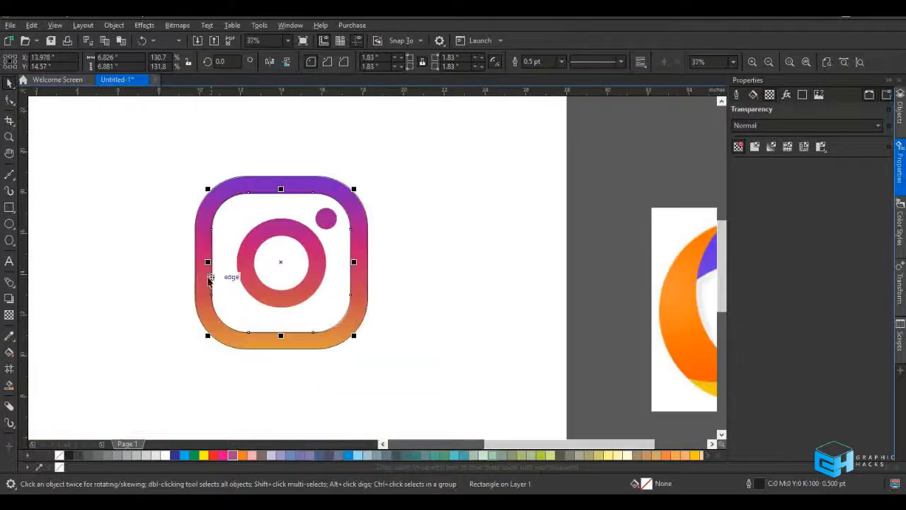
pyautogui.scroll(4, 212, 258)
pyautogui.scroll(2, 198, 266)
pyautogui.moveTo(198, 278); pyautogui.dragTo(210, 280)
pyautogui.scroll(-2, 204, 269)
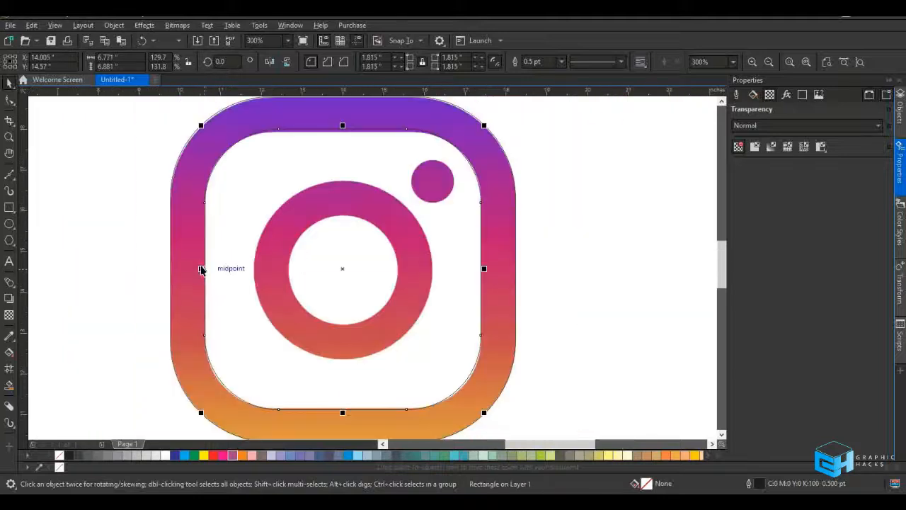
pyautogui.scroll(-1, 202, 268)
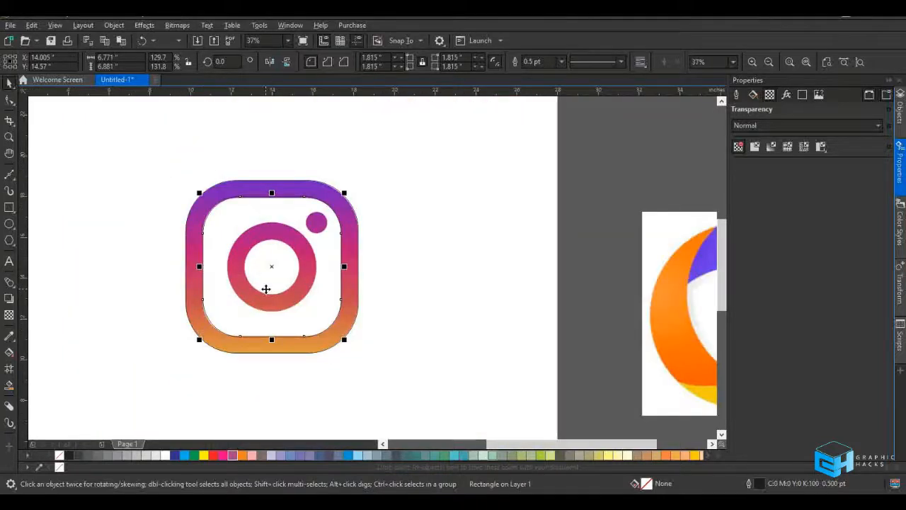
# Draw a circle about 3.66 in across with the Ellipse tool and centre it on the rounded rectangle
pyautogui.click(10, 225)
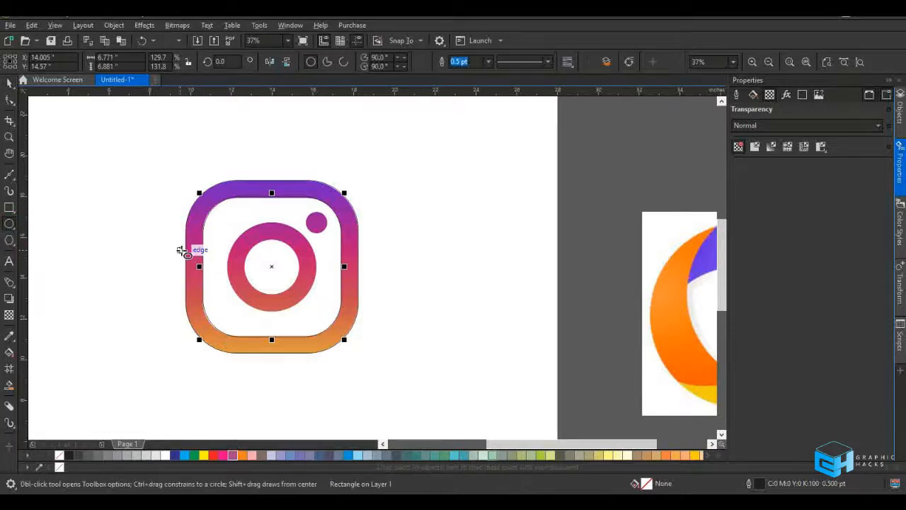
pyautogui.moveTo(181, 251); pyautogui.dragTo(257, 327)
pyautogui.press('space')
pyautogui.moveTo(224, 288); pyautogui.dragTo(282, 285)
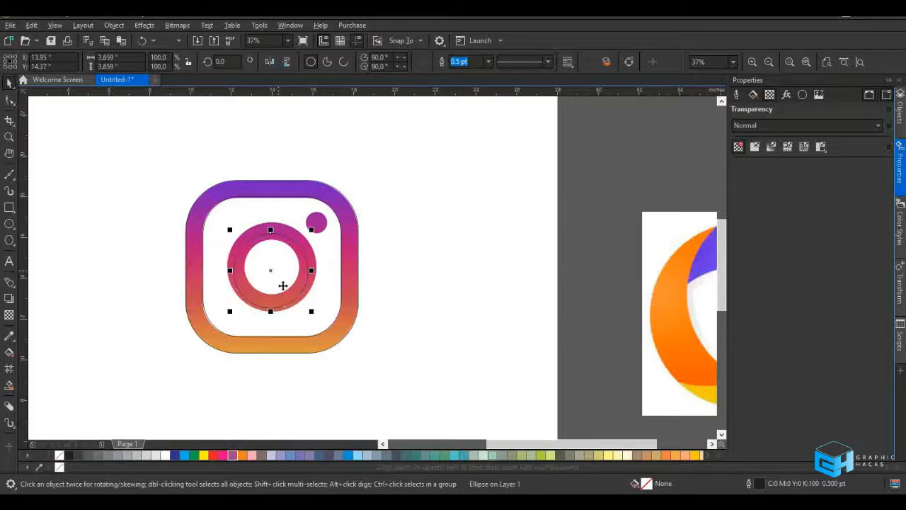
pyautogui.keyDown('shift'); pyautogui.click(295, 322); pyautogui.keyUp('shift')
pyautogui.click(104, 257)
# Enlarge the circle to about 4.37 in for the ring's outer edge and make a concentric 2.69 in copy for its inner edge
pyautogui.scroll(2, 283, 291)
pyautogui.click(279, 306)
pyautogui.scroll(1, 336, 332)
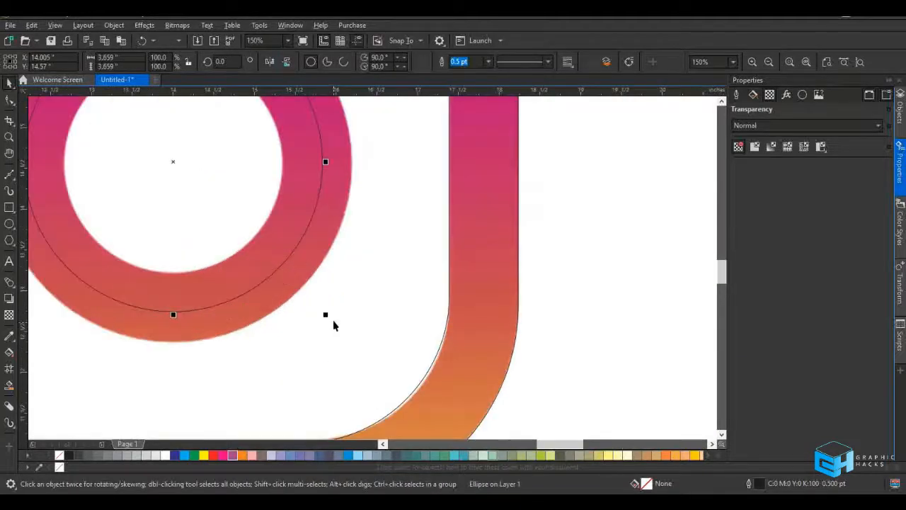
pyautogui.moveTo(323, 316); pyautogui.dragTo(352, 348)
pyautogui.scroll(-1, 333, 334)
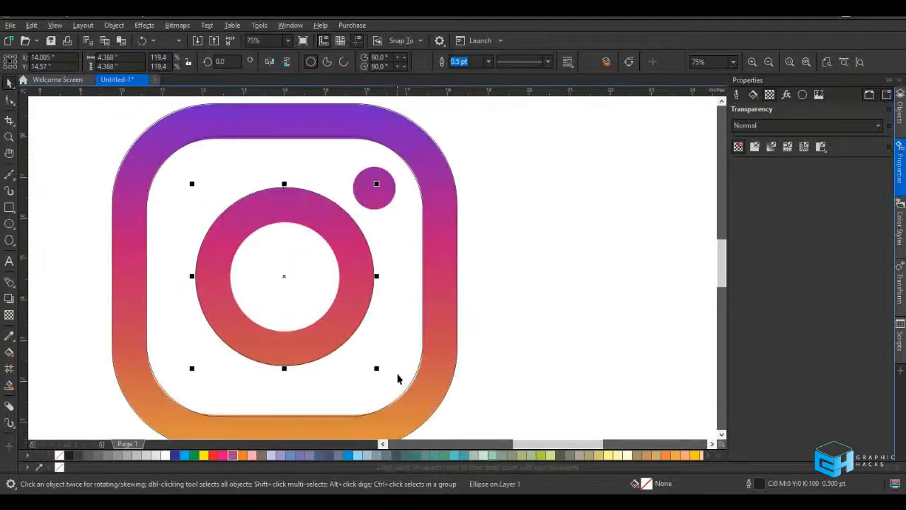
pyautogui.moveTo(377, 368); pyautogui.dragTo(343, 348)
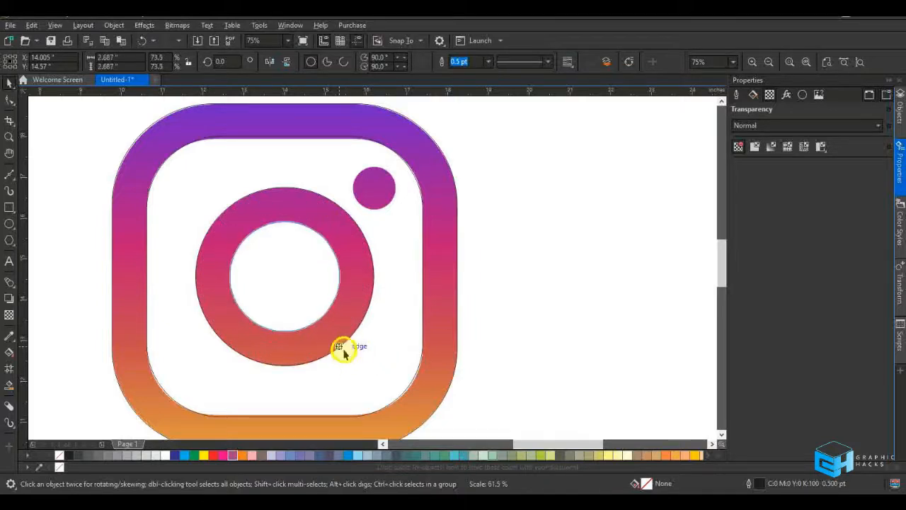
# Copy the ring's inner circle onto the logo's small dot, scale it down to about 1.06 in and align it with the dot
pyautogui.click(270, 281)
pyautogui.click(361, 204)
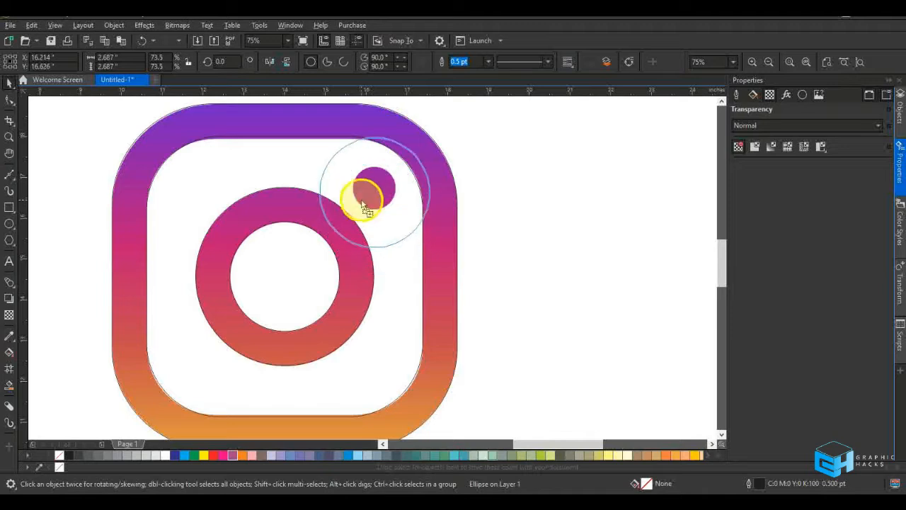
pyautogui.moveTo(434, 253); pyautogui.dragTo(407, 244)
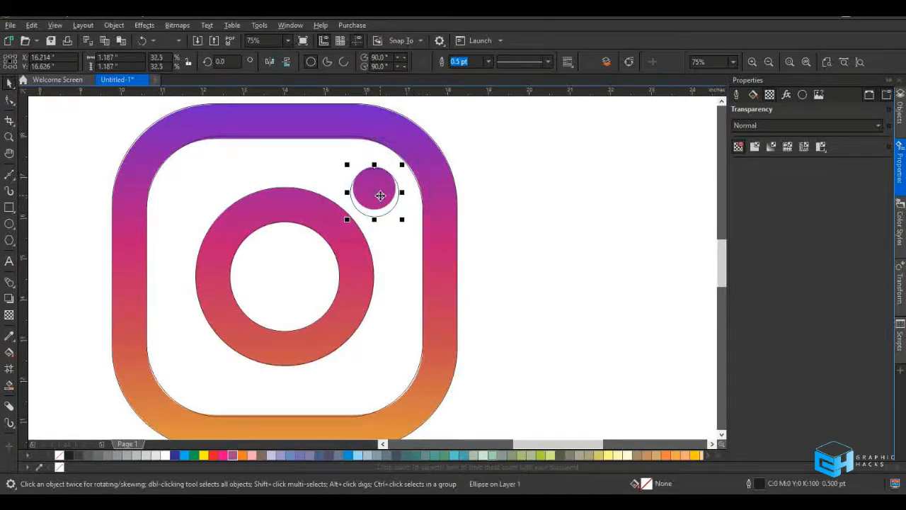
pyautogui.scroll(4, 380, 196)
pyautogui.scroll(-2, 374, 189)
pyautogui.moveTo(370, 182); pyautogui.dragTo(366, 175)
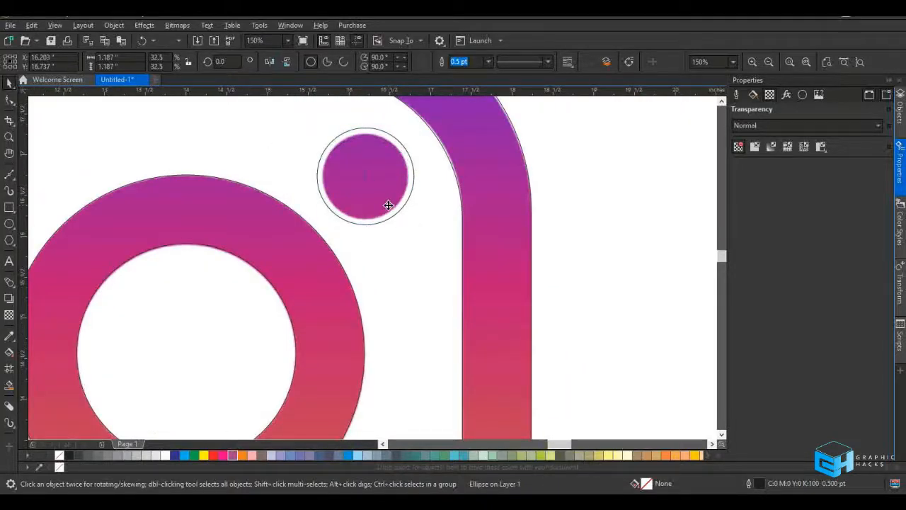
pyautogui.scroll(2, 388, 204)
pyautogui.moveTo(445, 250); pyautogui.dragTo(432, 249)
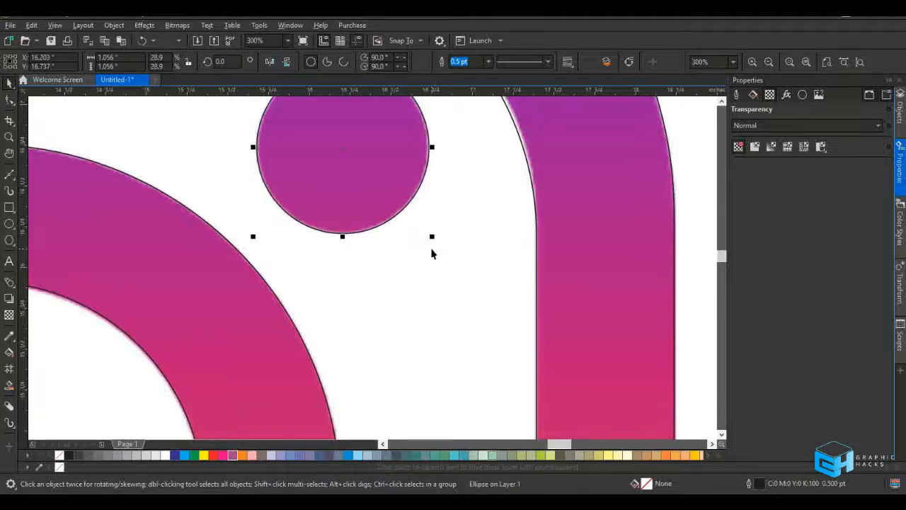
# Examine how the traced outlines fit the logo's small dot, rounded frame and central ring
pyautogui.scroll(-2, 357, 221)
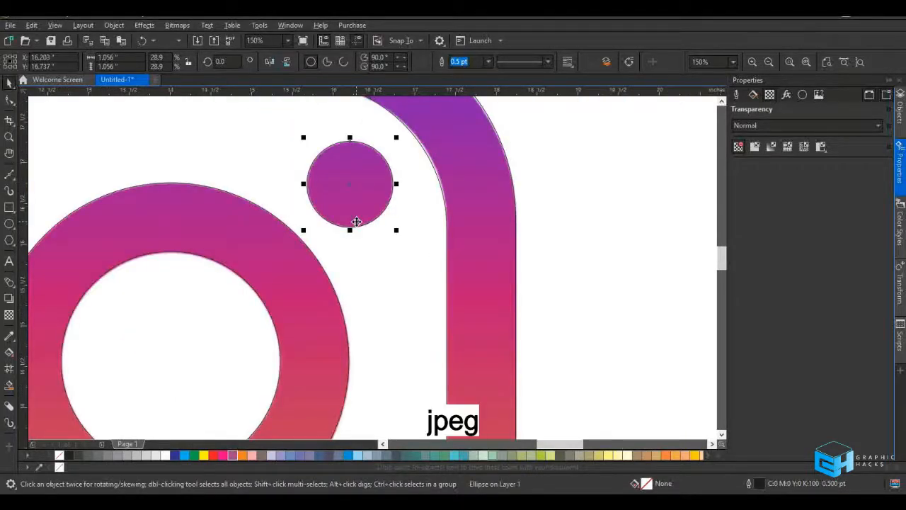
pyautogui.scroll(-1, 364, 215)
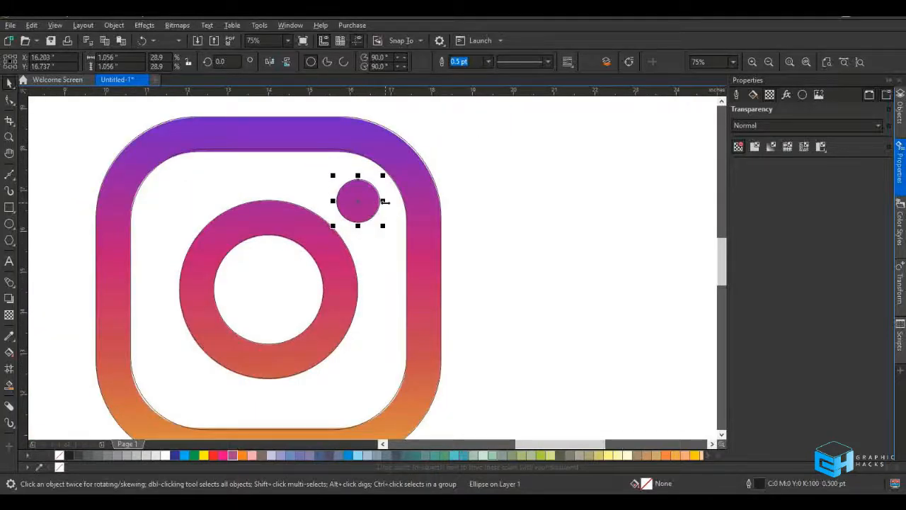
pyautogui.scroll(1, 366, 197)
pyautogui.scroll(2, 373, 198)
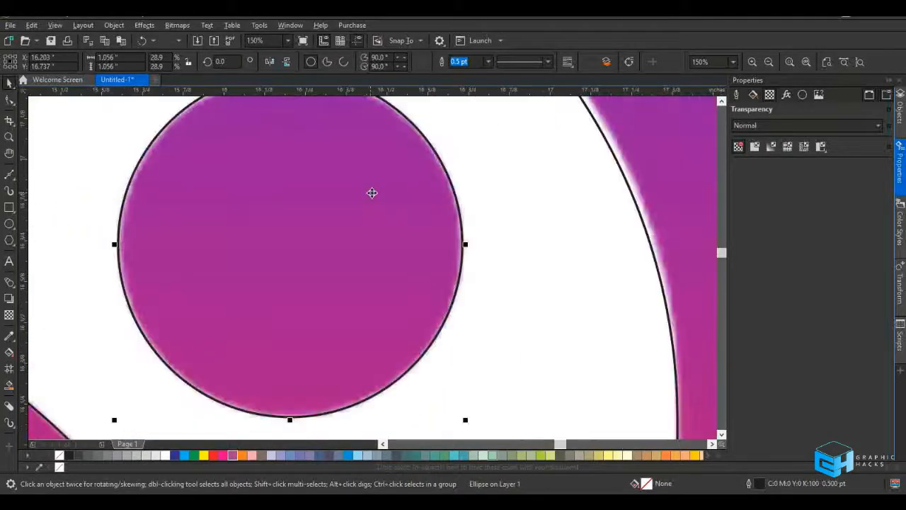
pyautogui.scroll(-2, 404, 213)
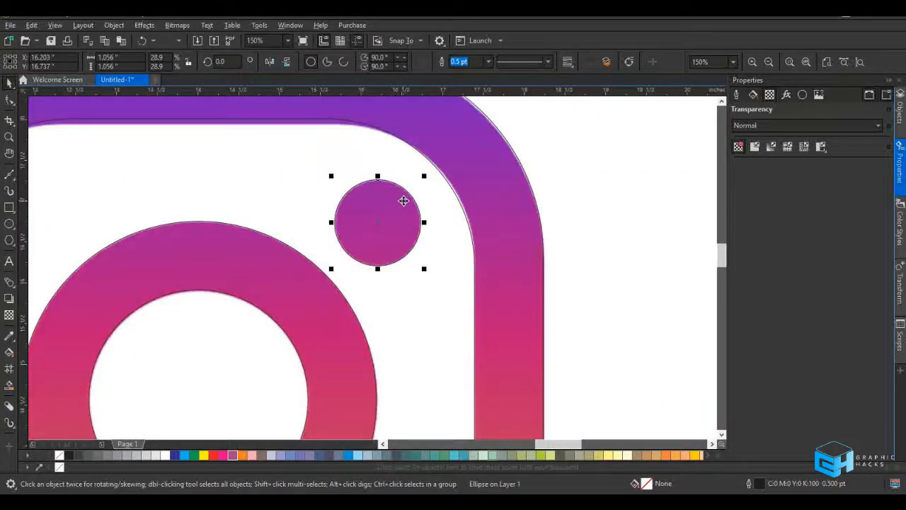
pyautogui.scroll(-2, 404, 201)
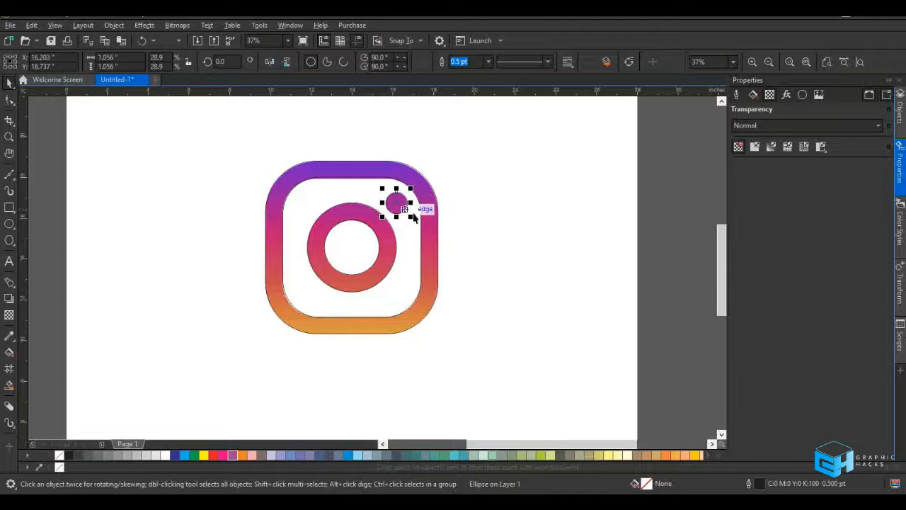
pyautogui.click(491, 207)
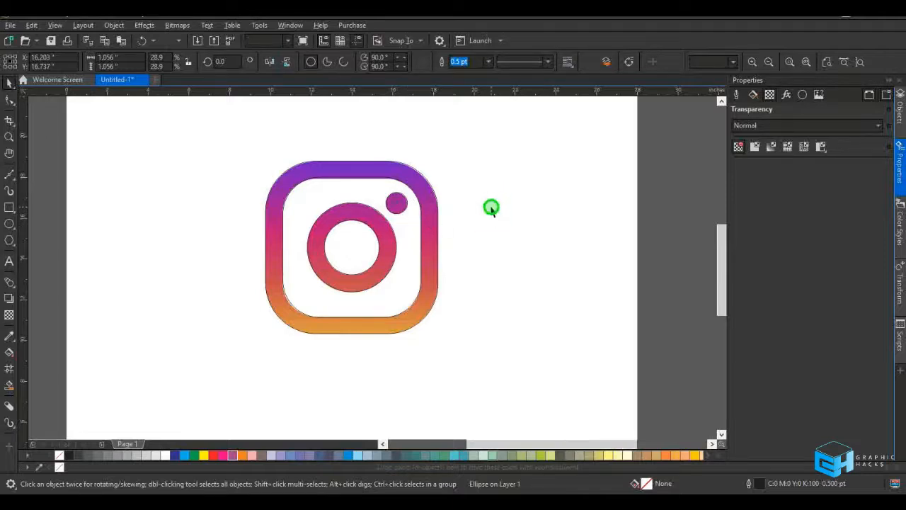
pyautogui.click(359, 217)
pyautogui.scroll(1, 383, 231)
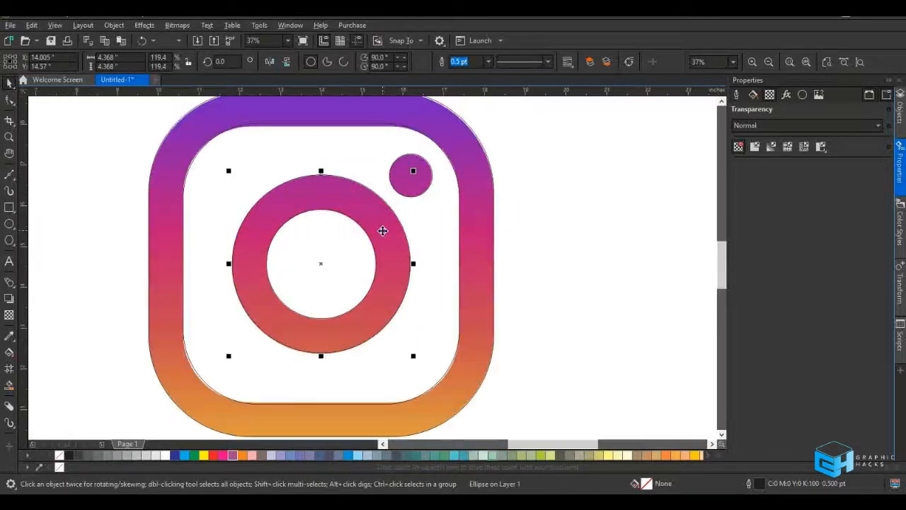
pyautogui.scroll(-2, 388, 231)
pyautogui.scroll(2, 374, 245)
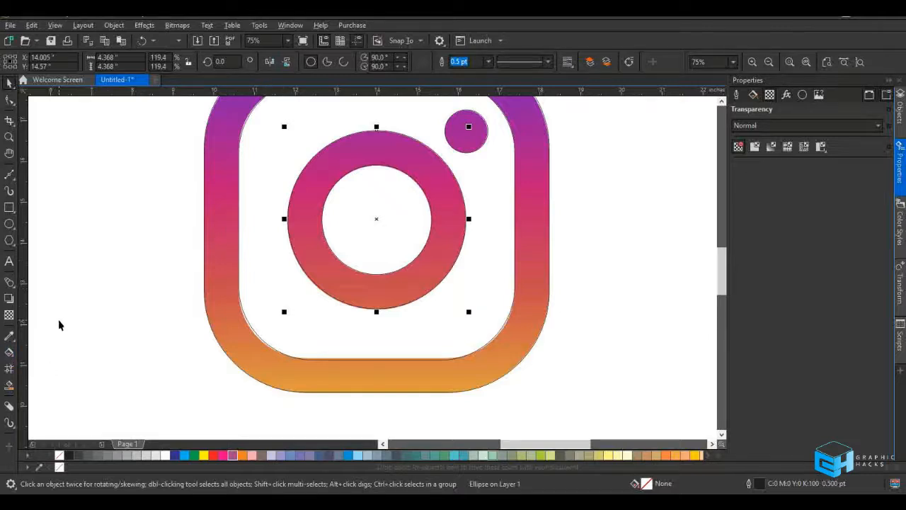
# Draw a row of three small squares about 0.85 in wide beside the logo as colour swatches
pyautogui.click(9, 207)
pyautogui.moveTo(57, 186)
pyautogui.mouseDown()
pyautogui.moveTo(91, 219)
pyautogui.moveTo(153, 211)
pyautogui.moveTo(153, 201)
pyautogui.mouseUp()
pyautogui.rightClick(112, 210)
pyautogui.press('space')
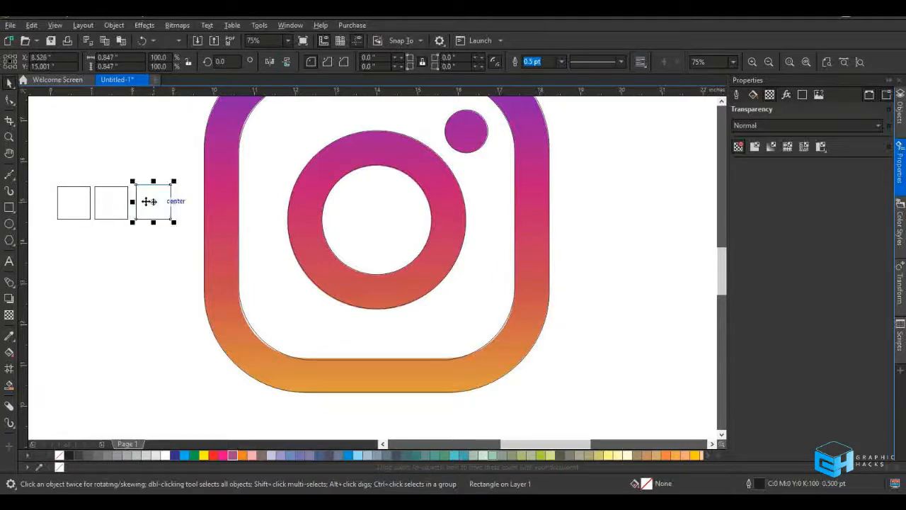
# Sample the orange at the frame's bottom into the first swatch and the pink at its left side into the second
pyautogui.click(10, 337)
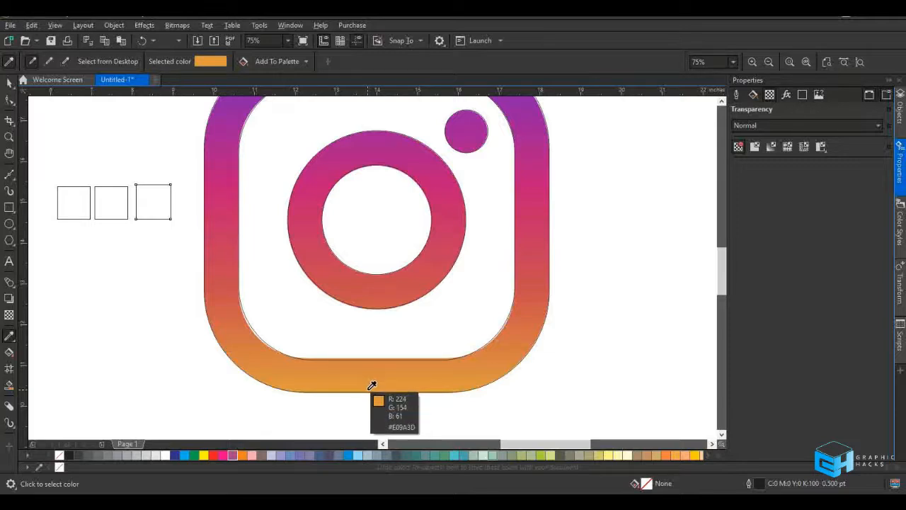
pyautogui.click(375, 385)
pyautogui.click(63, 203)
pyautogui.click(9, 60)
pyautogui.click(227, 201)
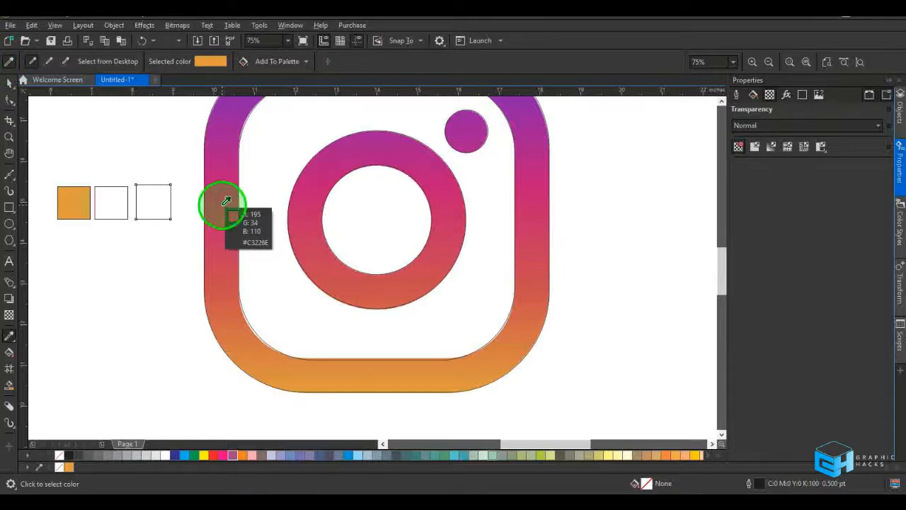
pyautogui.click(114, 202)
# Sample the purple (#7124C3) at the logo frame's top edge and fill the third swatch with it
pyautogui.click(8, 61)
pyautogui.scroll(-2, 266, 272)
pyautogui.scroll(3, 311, 156)
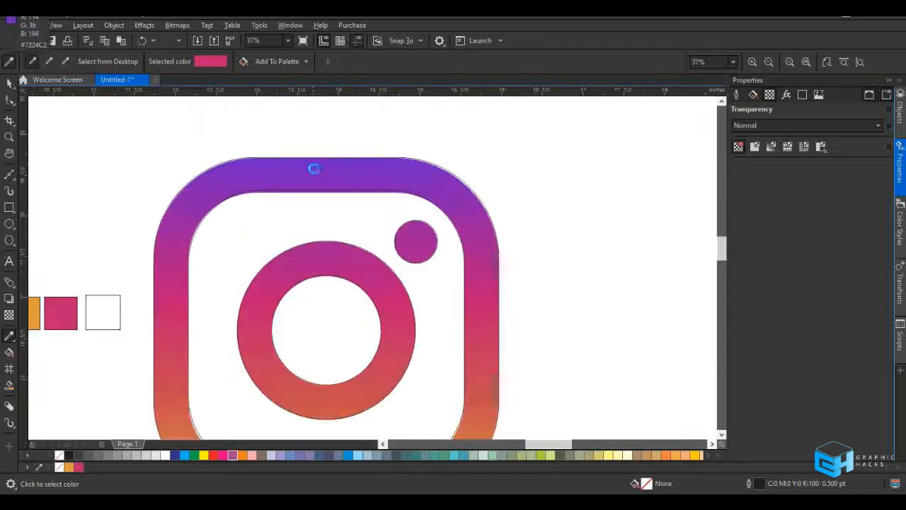
pyautogui.scroll(-2, 333, 156)
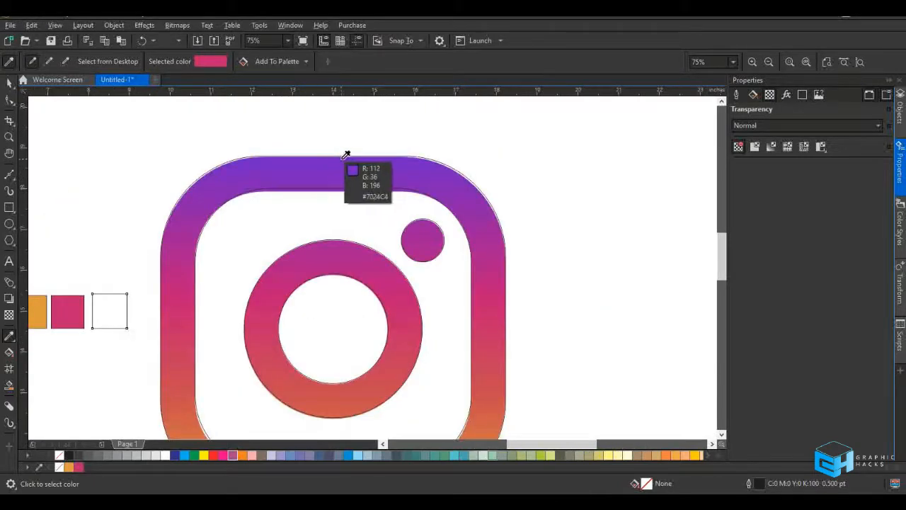
pyautogui.click(347, 155)
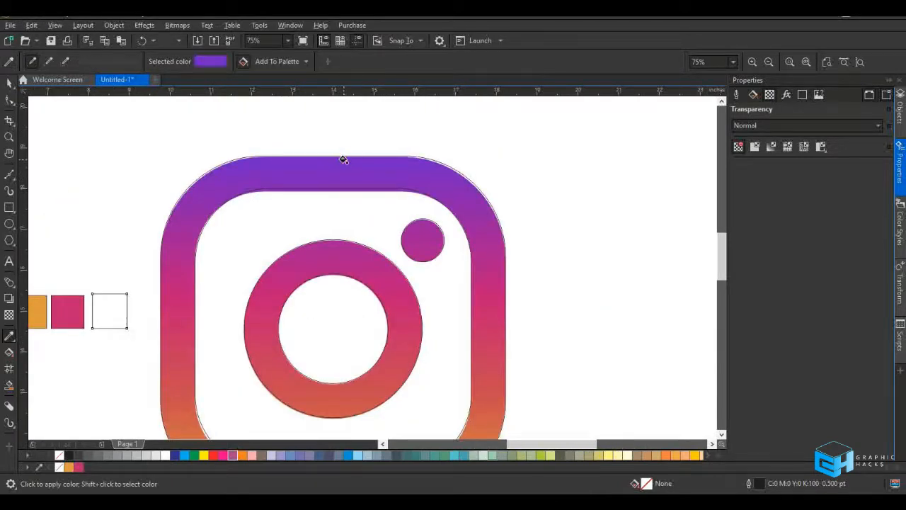
pyautogui.scroll(-3, 293, 196)
pyautogui.scroll(3, 298, 198)
pyautogui.click(255, 195)
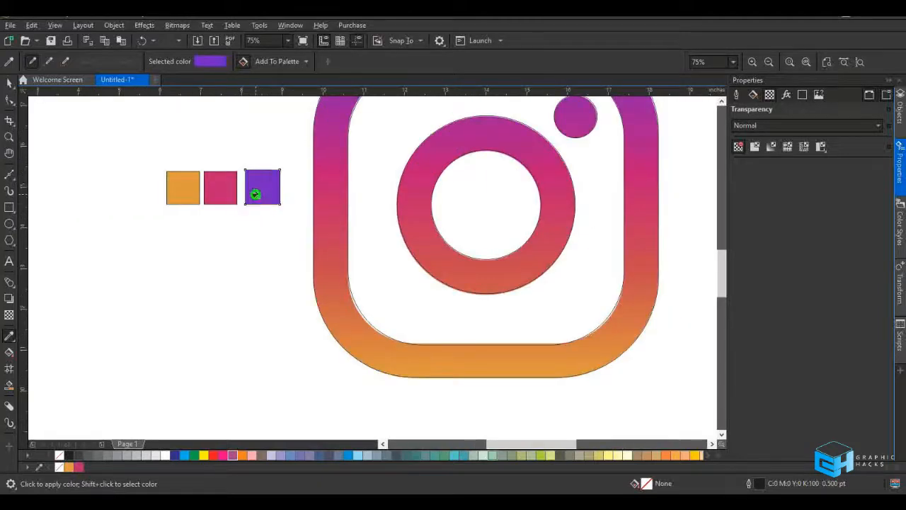
pyautogui.press('space')
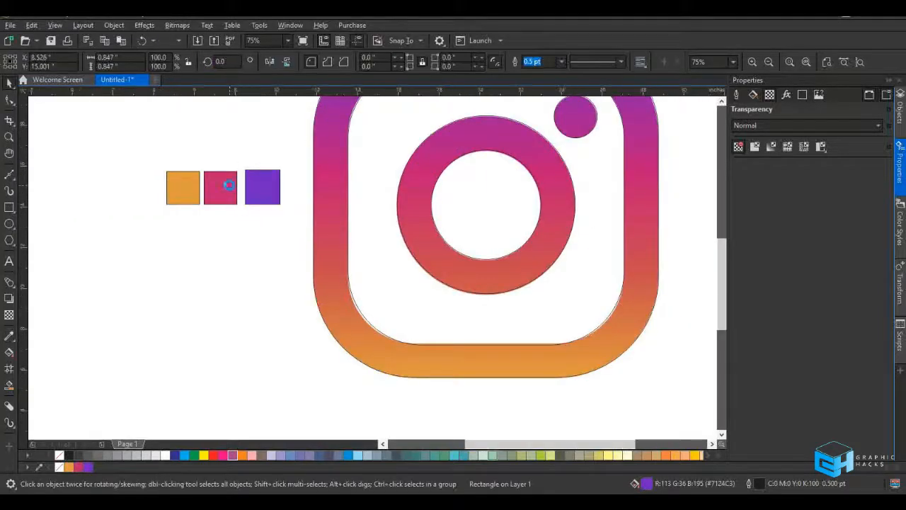
# Fill the logo's outer rounded rectangle with the sampled orange (#E09A3D) from the document palette
pyautogui.scroll(-3, 252, 193)
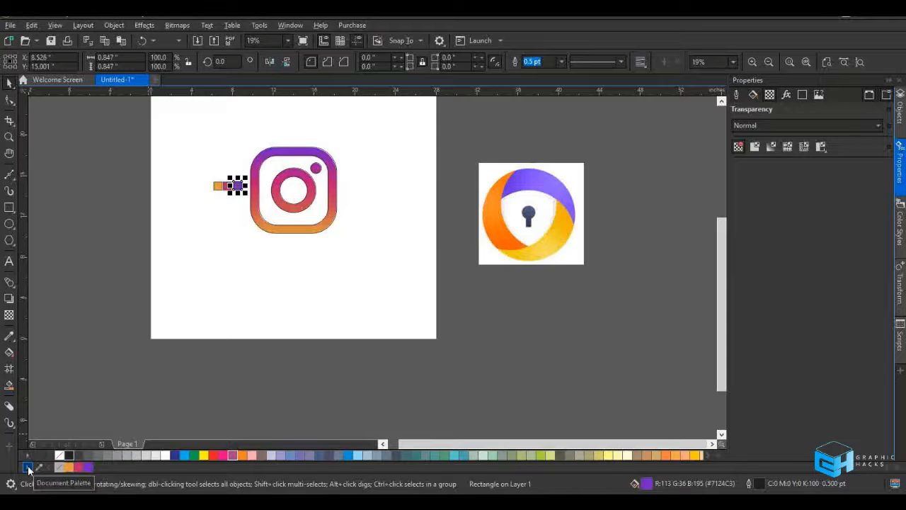
pyautogui.scroll(4, 277, 222)
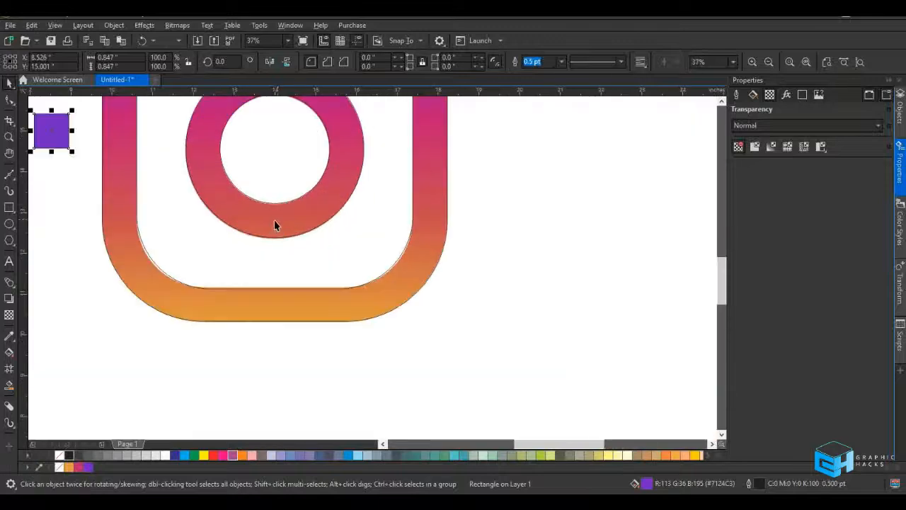
pyautogui.scroll(-6, 277, 222)
pyautogui.scroll(4, 246, 225)
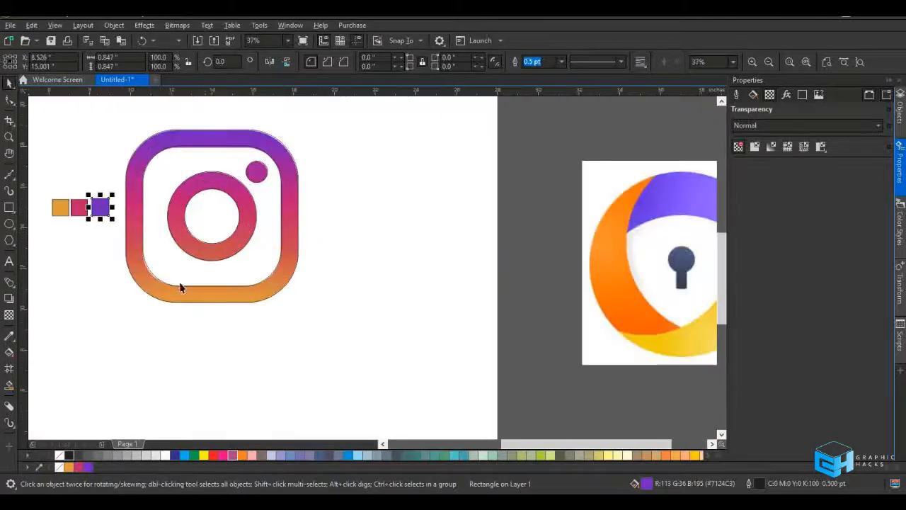
pyautogui.click(136, 268)
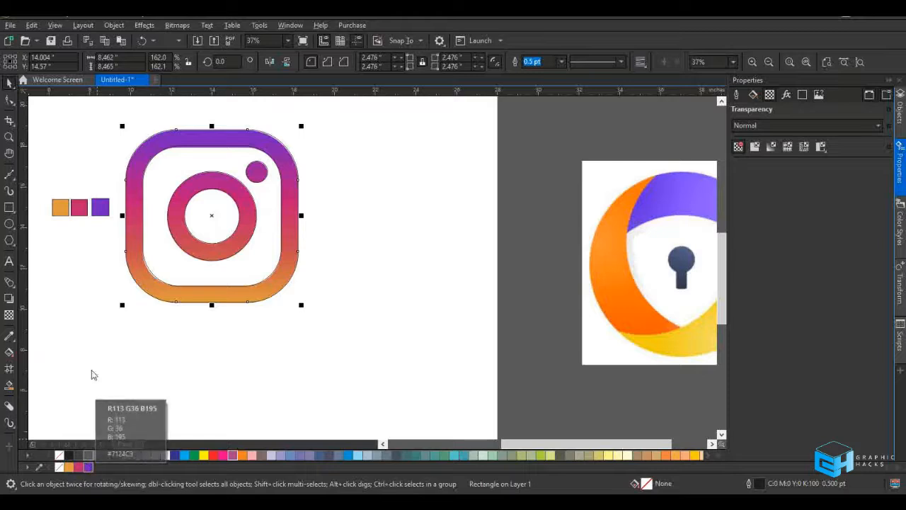
pyautogui.click(70, 468)
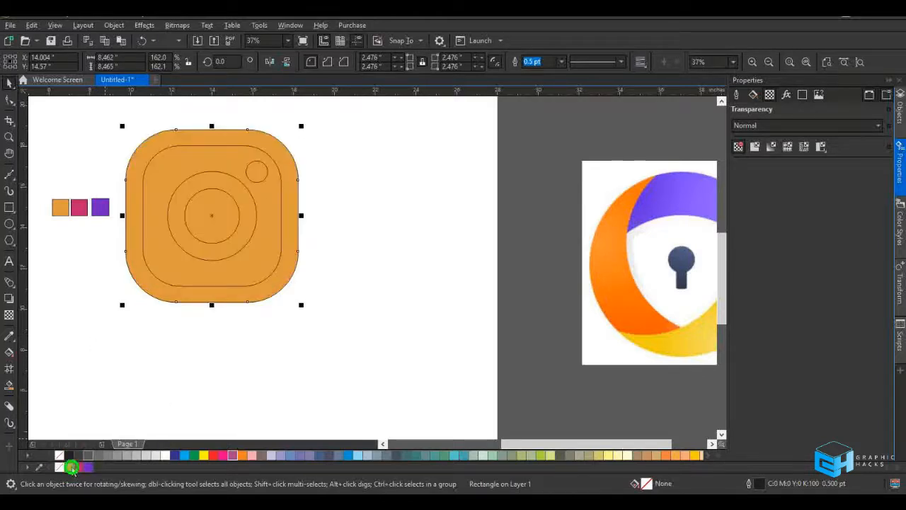
# Fill the inner rounded rectangle with white
pyautogui.click(164, 249)
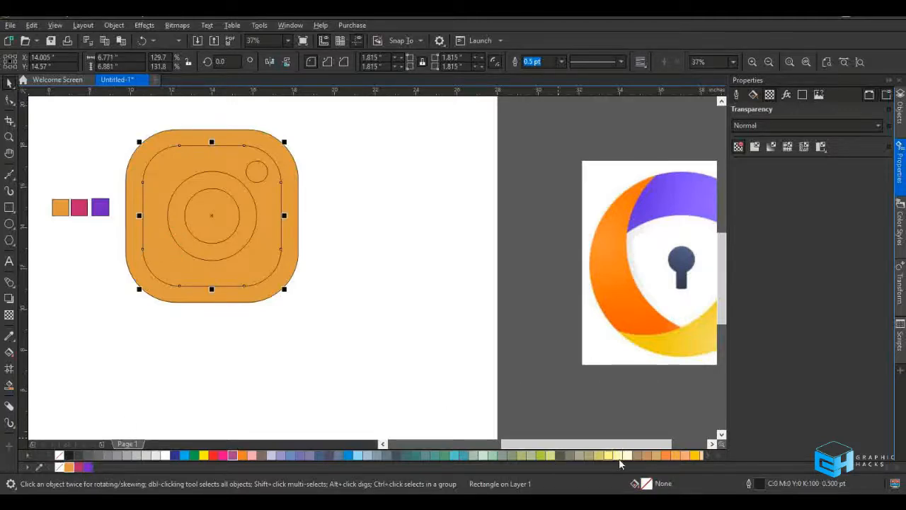
pyautogui.click(165, 455)
pyautogui.click(165, 455)
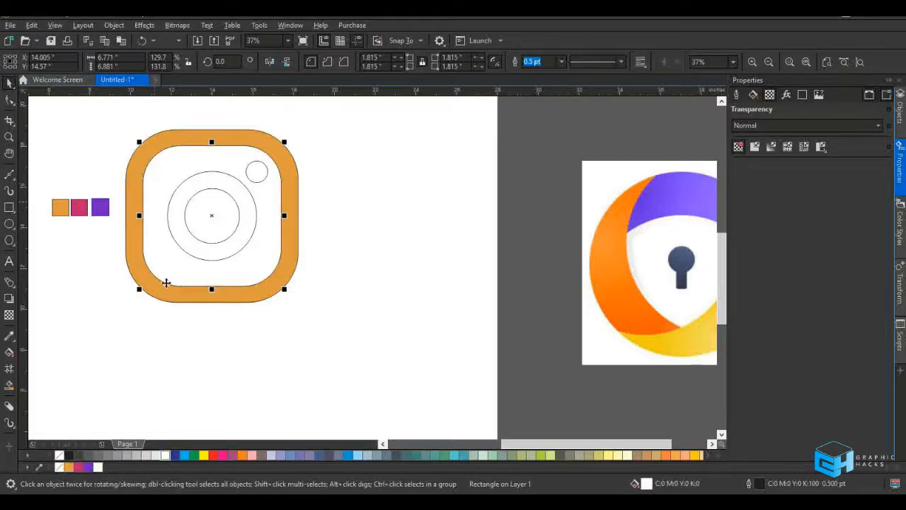
# Apply a vertical linear fountain fill to the outer rounded rectangle, running from orange at the bottom to white at the top
pyautogui.click(183, 295)
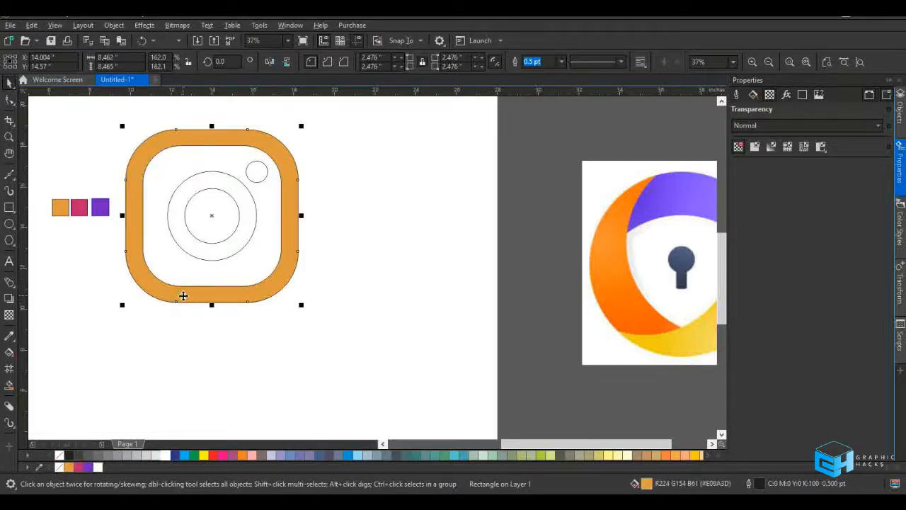
pyautogui.click(9, 354)
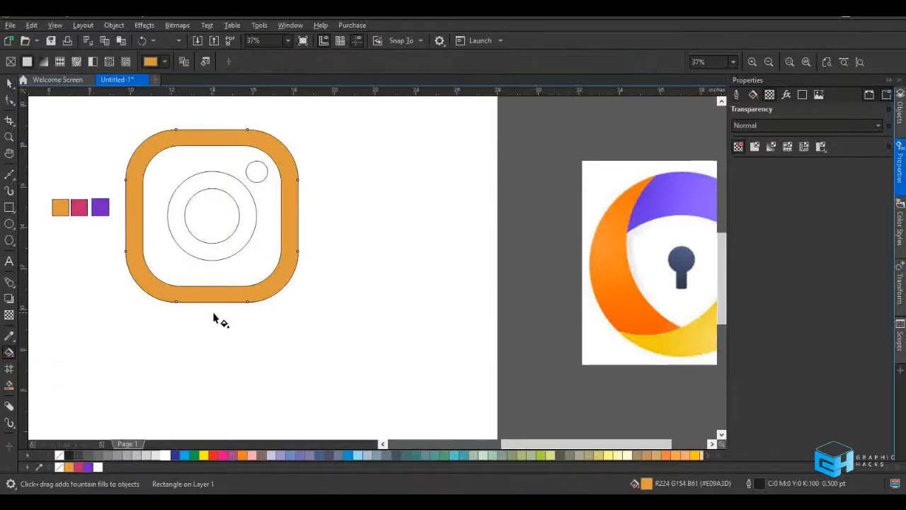
pyautogui.moveTo(213, 313); pyautogui.dragTo(213, 134)
# Move the fountain fill's orange start node up to the frame's lower inner edge
pyautogui.scroll(1, 211, 305)
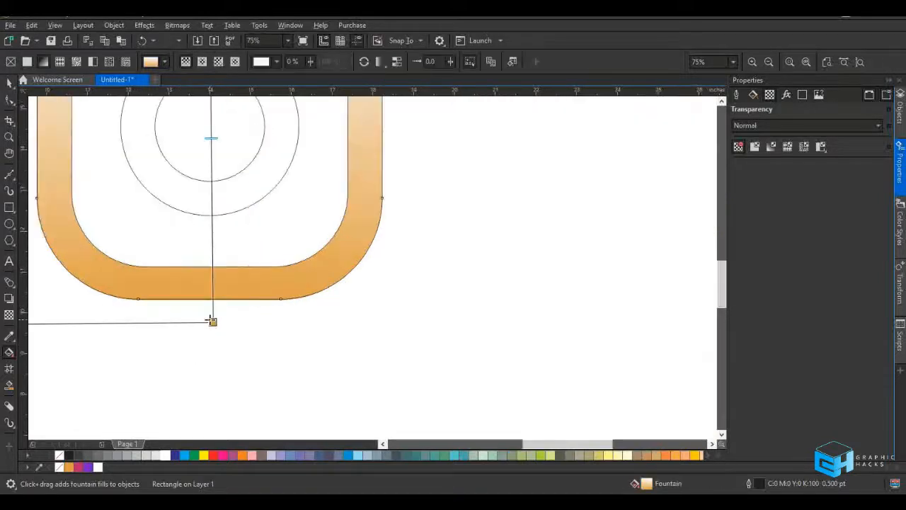
pyautogui.moveTo(212, 322); pyautogui.dragTo(208, 300)
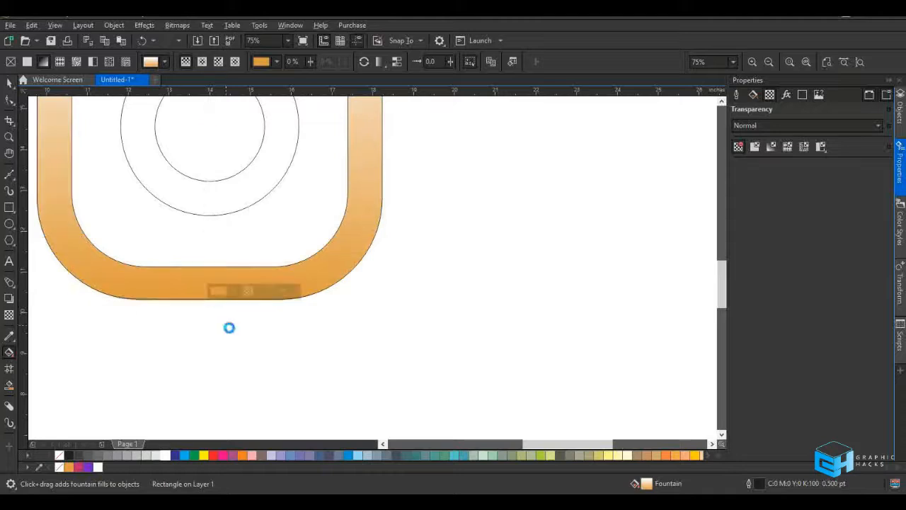
pyautogui.scroll(-1, 221, 273)
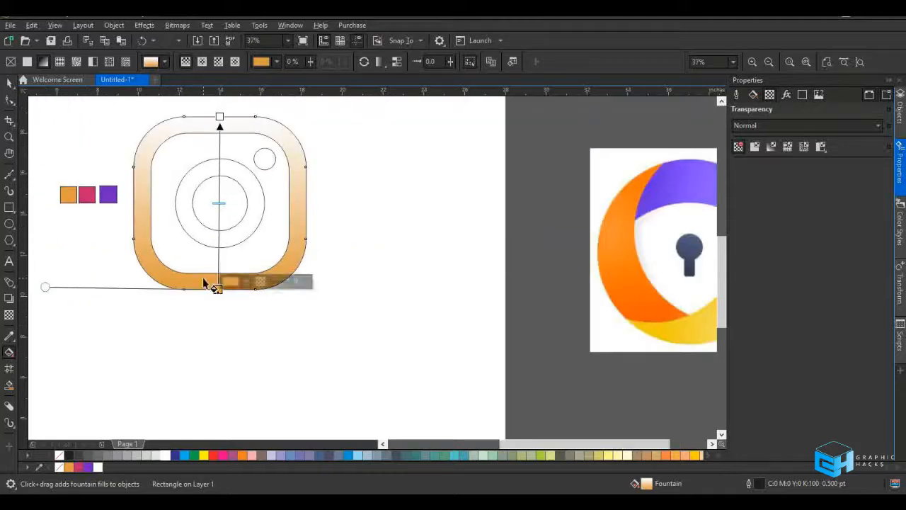
pyautogui.scroll(1, 225, 305)
pyautogui.scroll(3, 225, 305)
pyautogui.moveTo(266, 309); pyautogui.dragTo(263, 182)
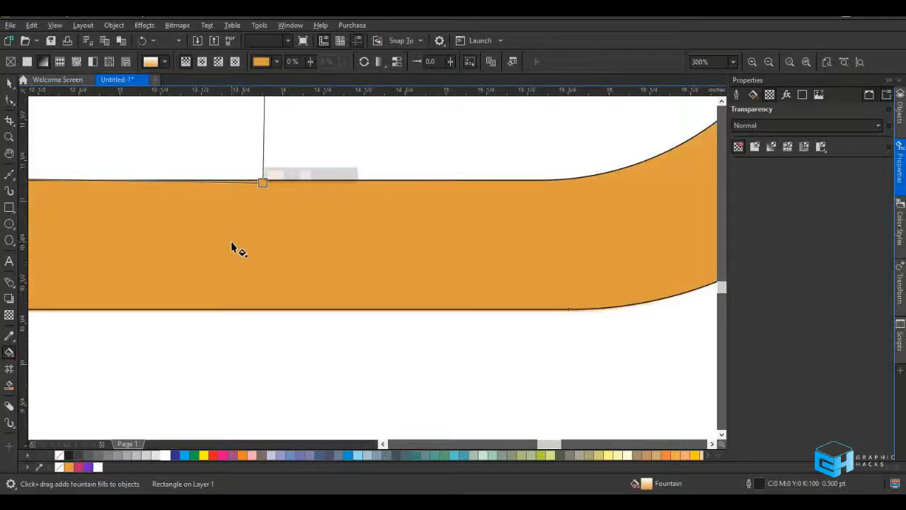
pyautogui.scroll(-2, 231, 245)
pyautogui.scroll(-5, 231, 245)
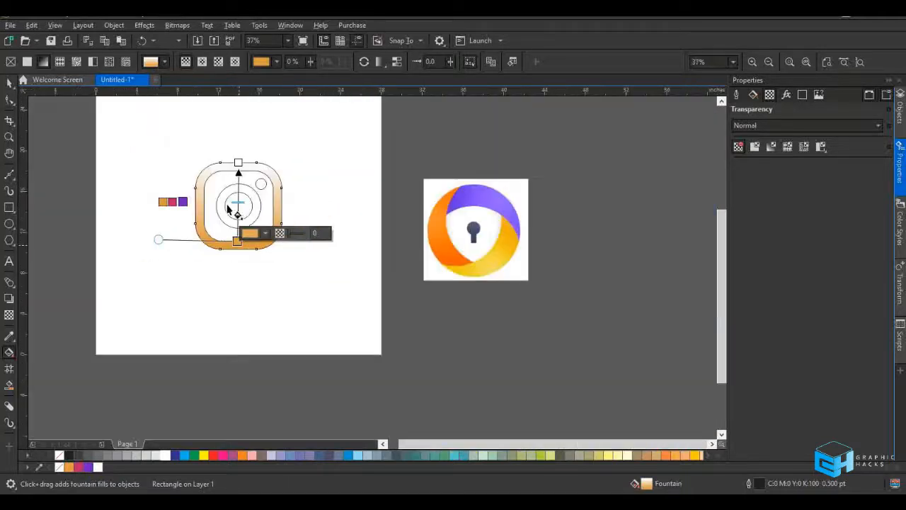
# Move the fountain fill's white end node down to the frame's upper inner edge
pyautogui.scroll(7, 235, 153)
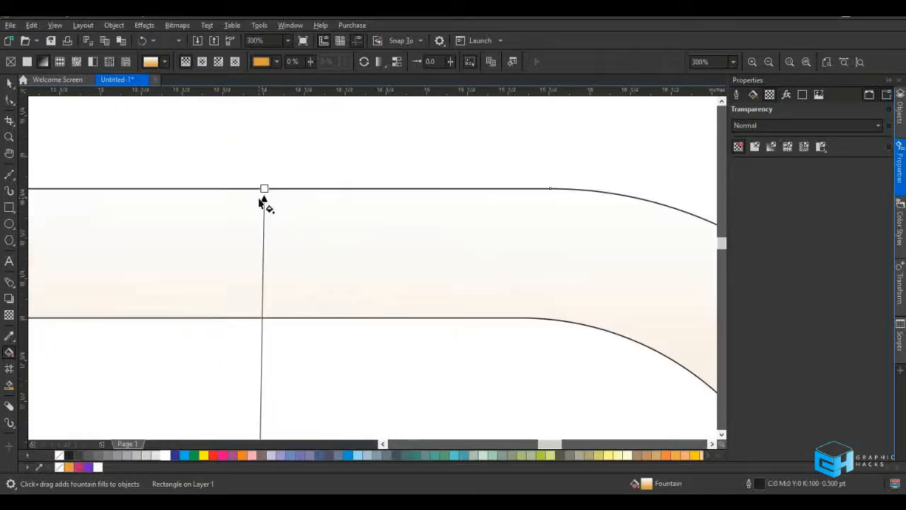
pyautogui.moveTo(263, 188); pyautogui.dragTo(244, 317)
pyautogui.scroll(-3, 239, 252)
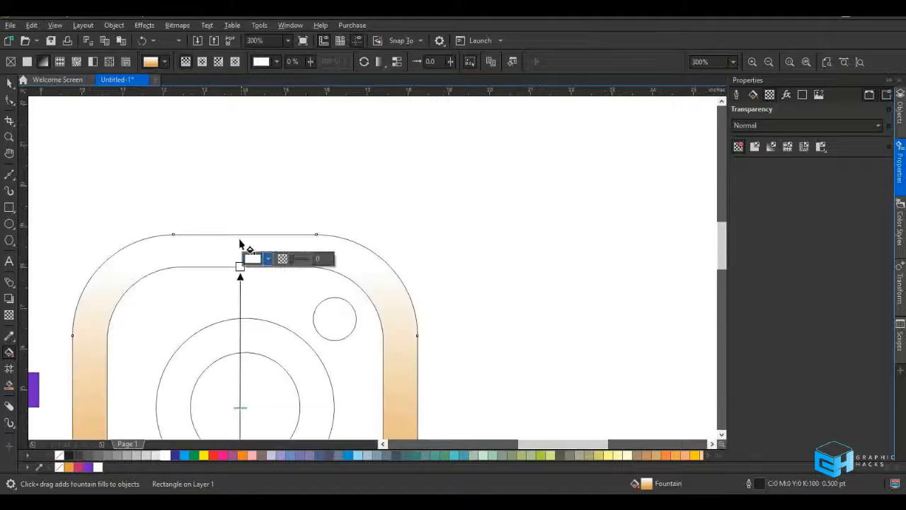
# Add a colour node at 51% on the fountain fill path and set it to the sampled pink
pyautogui.scroll(2, 246, 312)
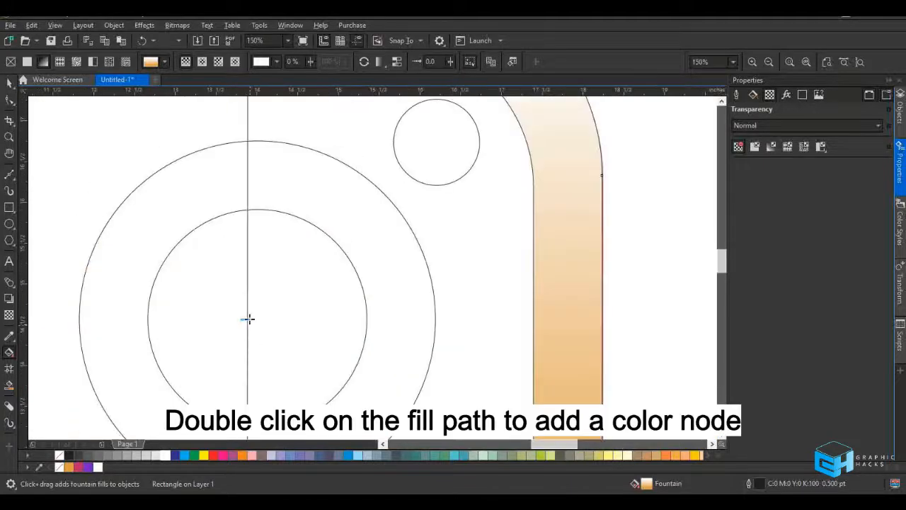
pyautogui.doubleClick(246, 318)
pyautogui.doubleClick(246, 315)
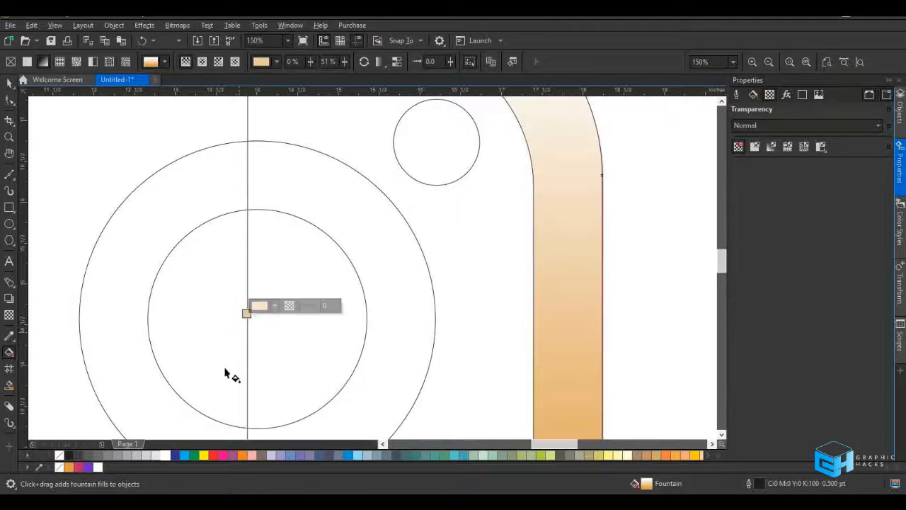
pyautogui.click(79, 468)
# Set the fountain fill's upper end node to the sampled purple and check the whole gradient
pyautogui.scroll(-2, 295, 298)
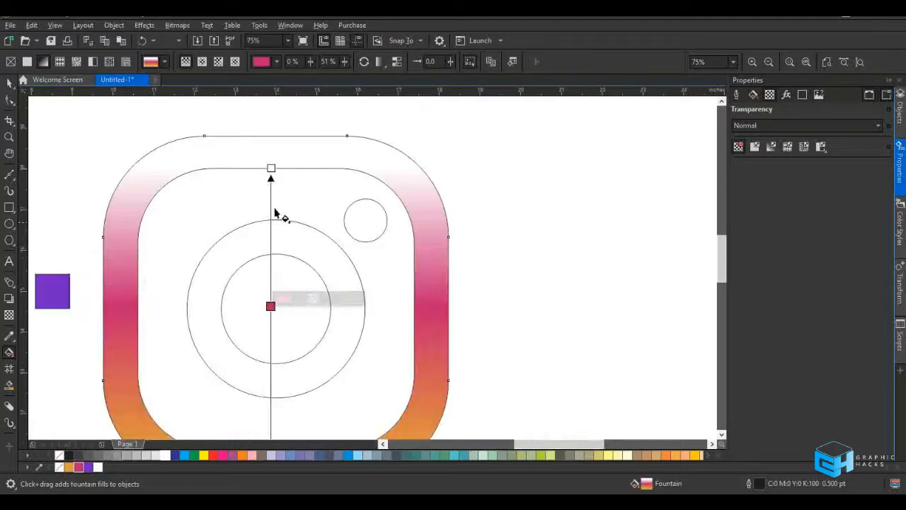
pyautogui.click(270, 168)
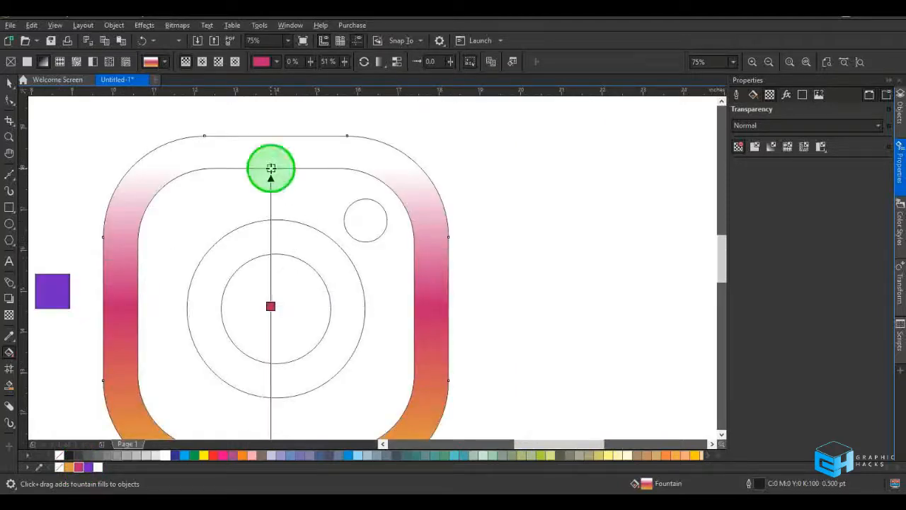
pyautogui.click(88, 467)
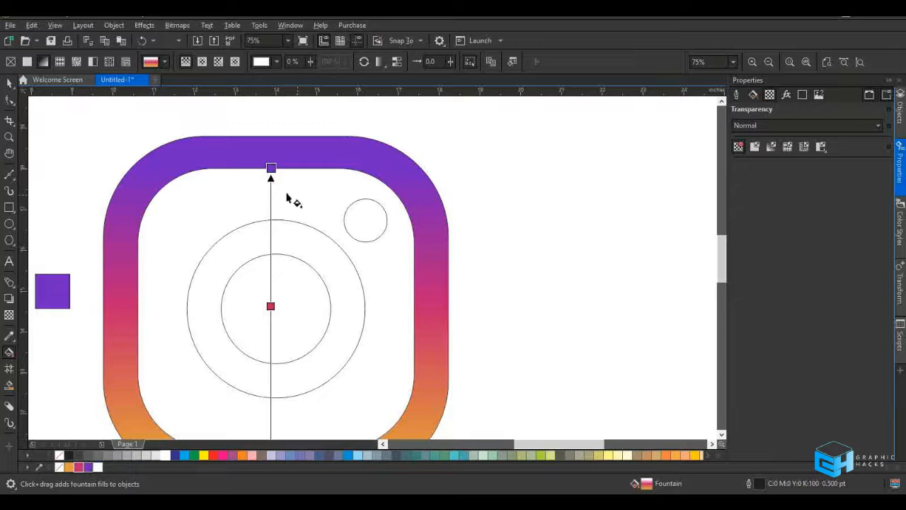
pyautogui.scroll(-3, 277, 211)
pyautogui.scroll(3, 283, 252)
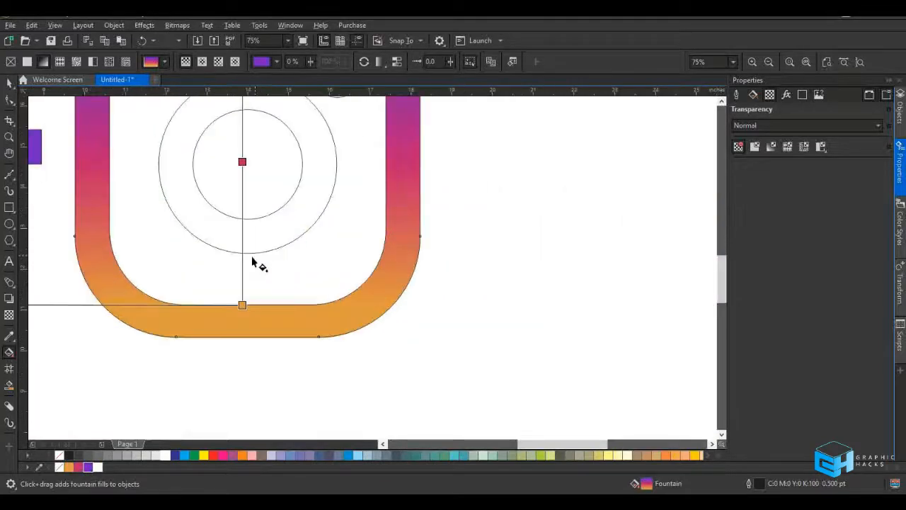
pyautogui.scroll(-4, 260, 261)
pyautogui.scroll(2, 266, 225)
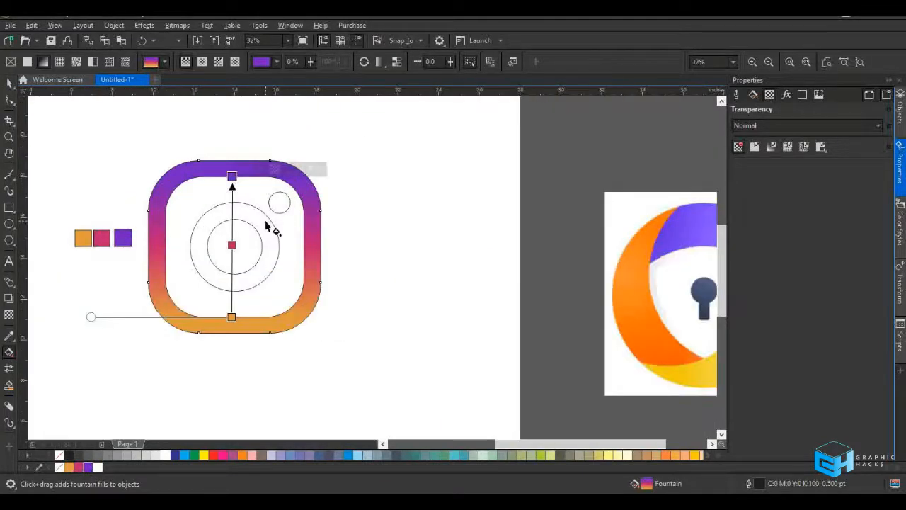
# Move the white inner rounded rectangle off to the right of the gradient-filled outer shape
pyautogui.press('space')
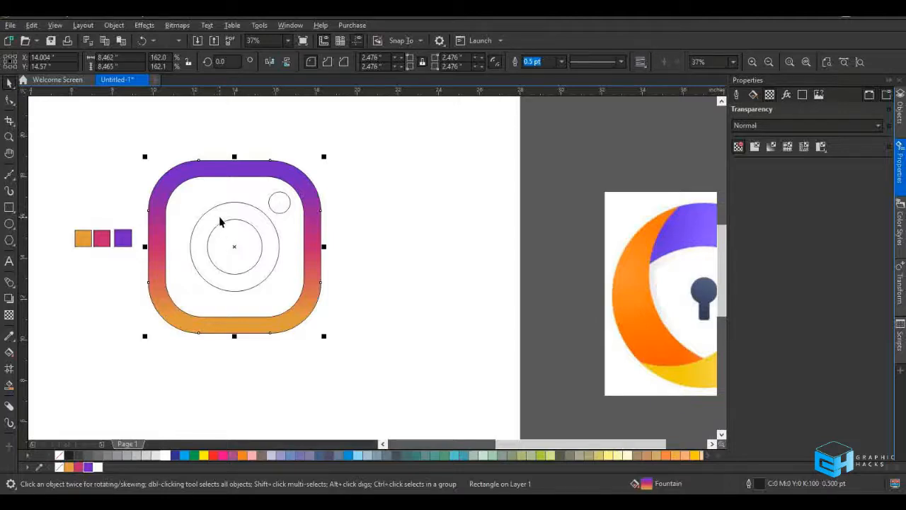
pyautogui.moveTo(247, 196); pyautogui.dragTo(399, 221)
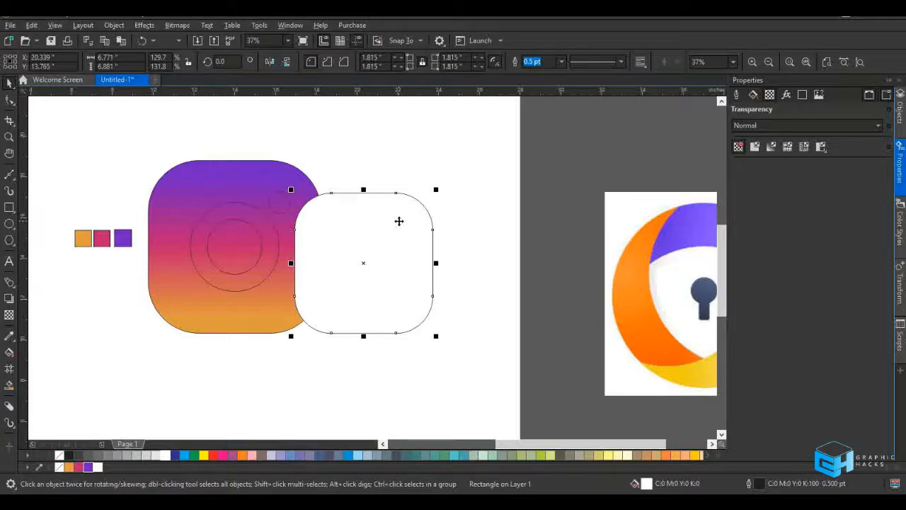
pyautogui.scroll(-1, 376, 212)
pyautogui.scroll(-1, 350, 264)
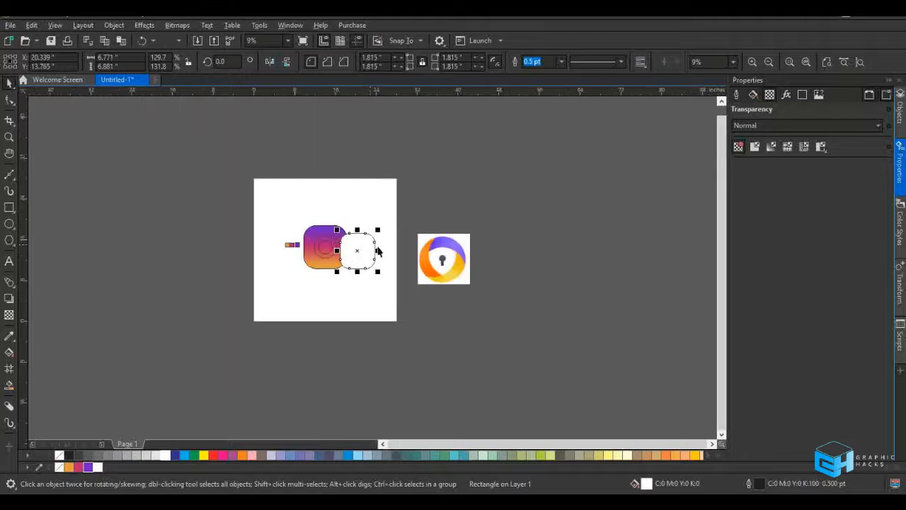
pyautogui.scroll(-1, 380, 252)
pyautogui.scroll(1, 383, 251)
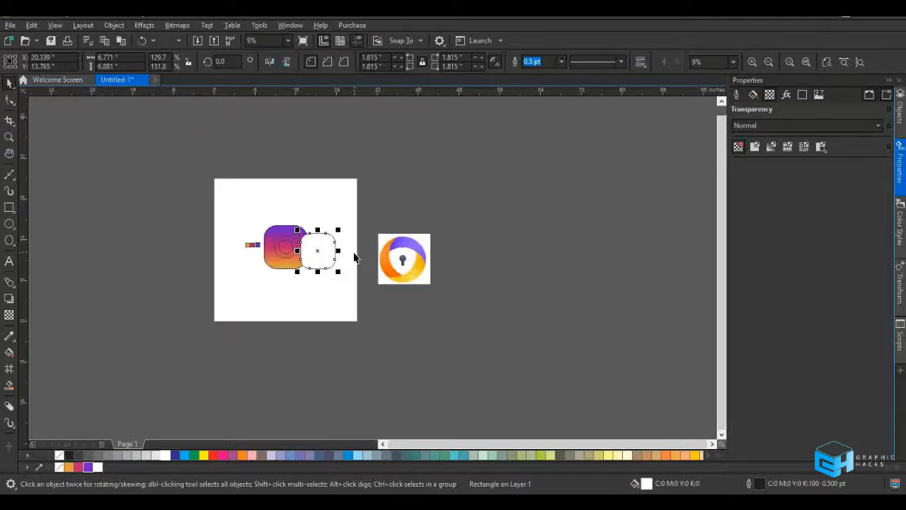
# Return the white inner rounded rectangle to its place inside the gradient-filled shape
pyautogui.press('p')
pyautogui.scroll(1, 303, 243)
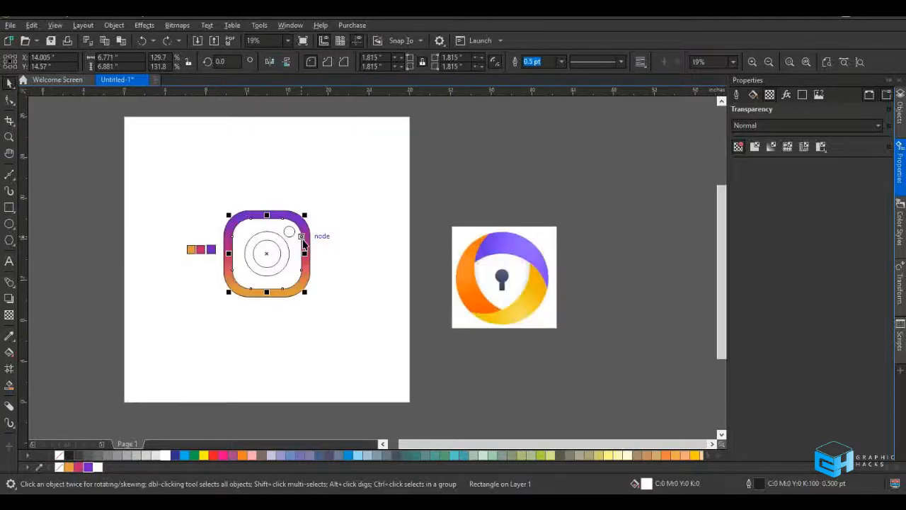
pyautogui.scroll(1, 272, 257)
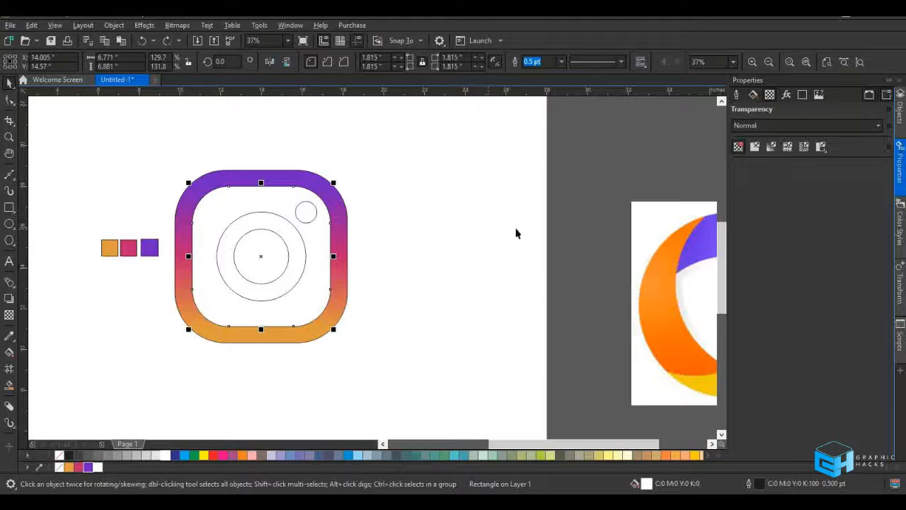
pyautogui.click(419, 216)
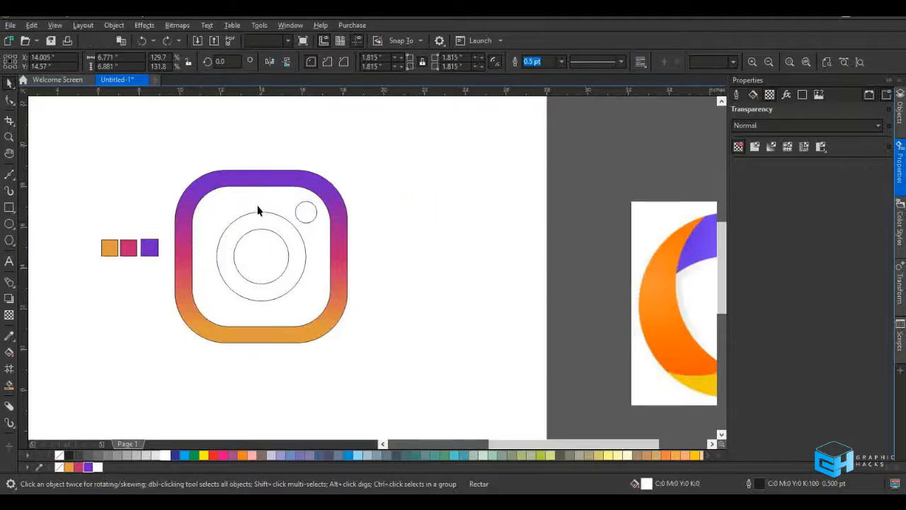
pyautogui.click(233, 241)
pyautogui.moveTo(227, 203); pyautogui.dragTo(335, 186)
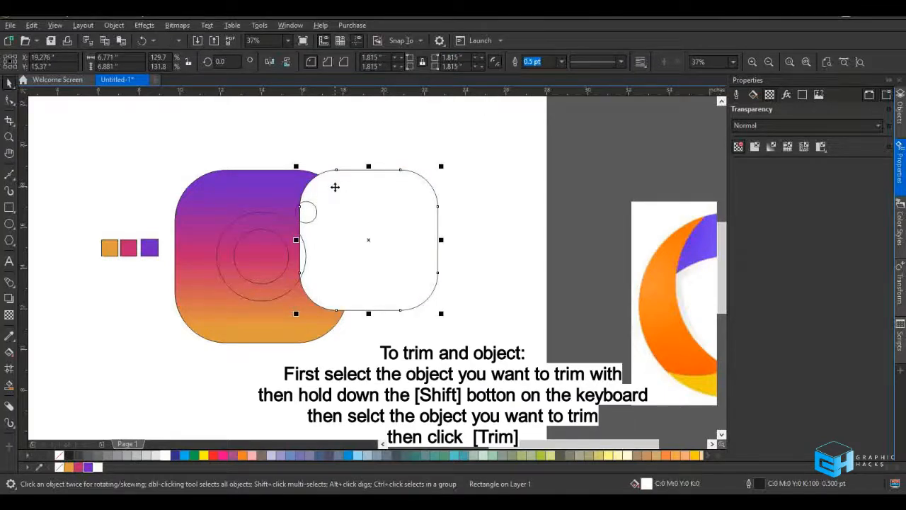
pyautogui.hotkey('ctrl', 'z')
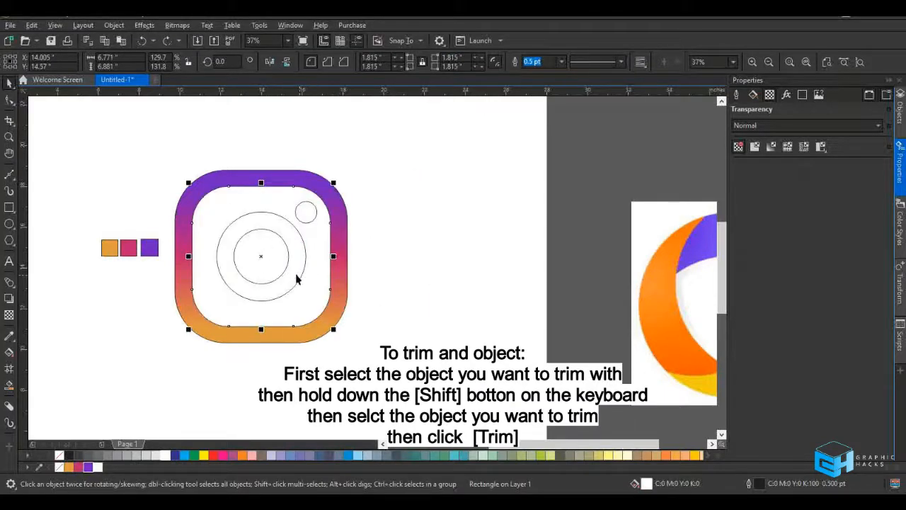
# Trim the white rounded rectangle with the smaller of the two concentric lens circles
pyautogui.click(273, 256)
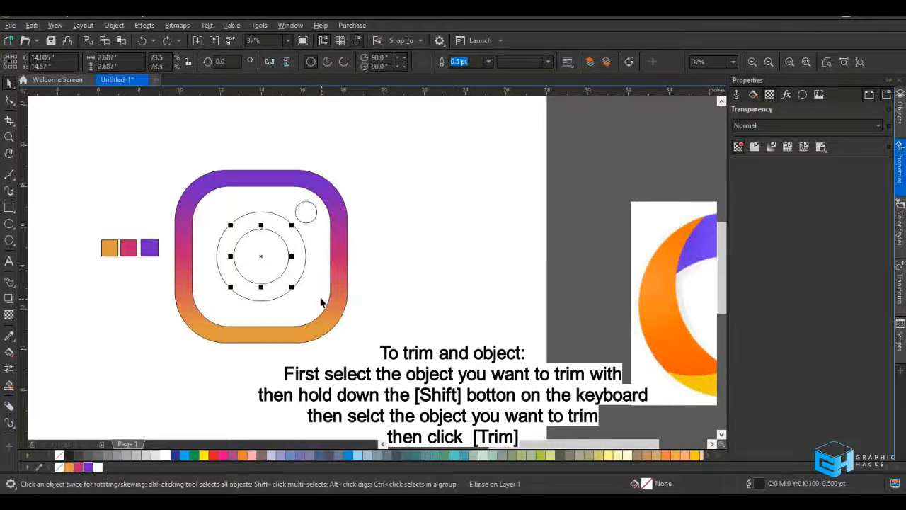
pyautogui.click(298, 270)
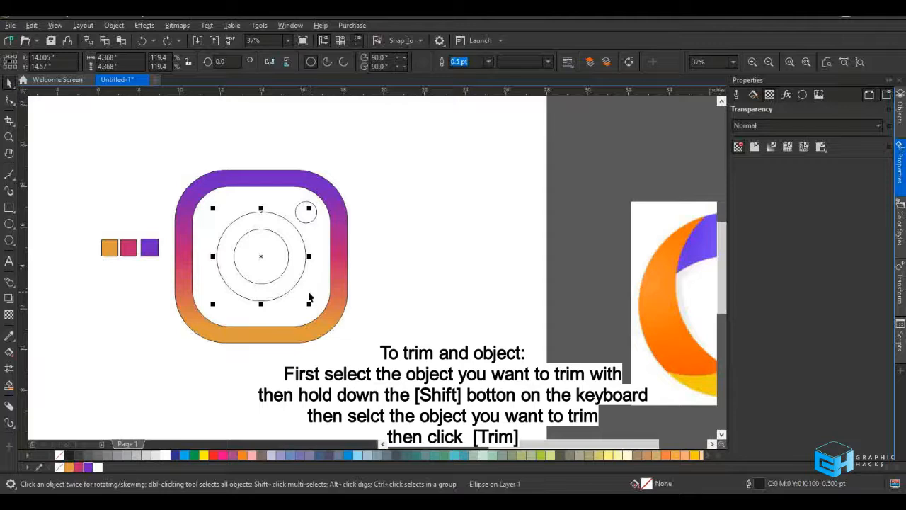
pyautogui.click(274, 255)
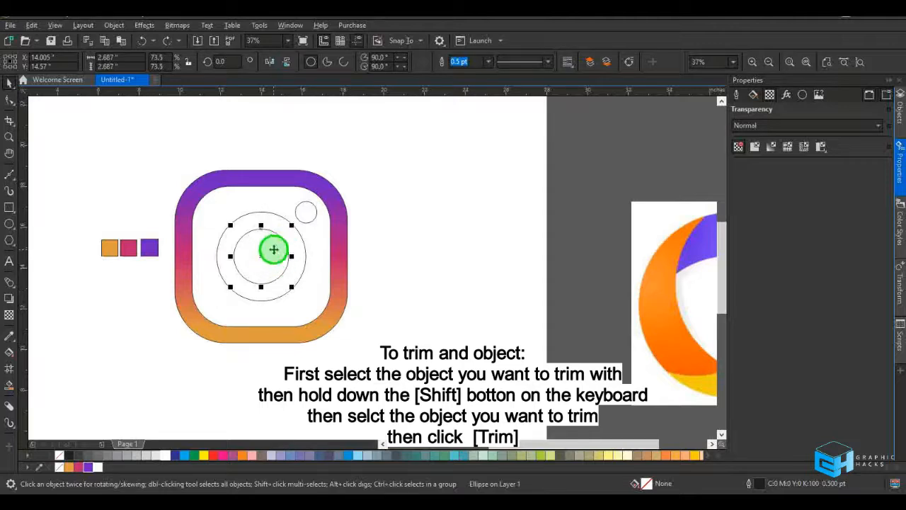
pyautogui.keyDown('shift'); pyautogui.click(315, 300); pyautogui.keyUp('shift')
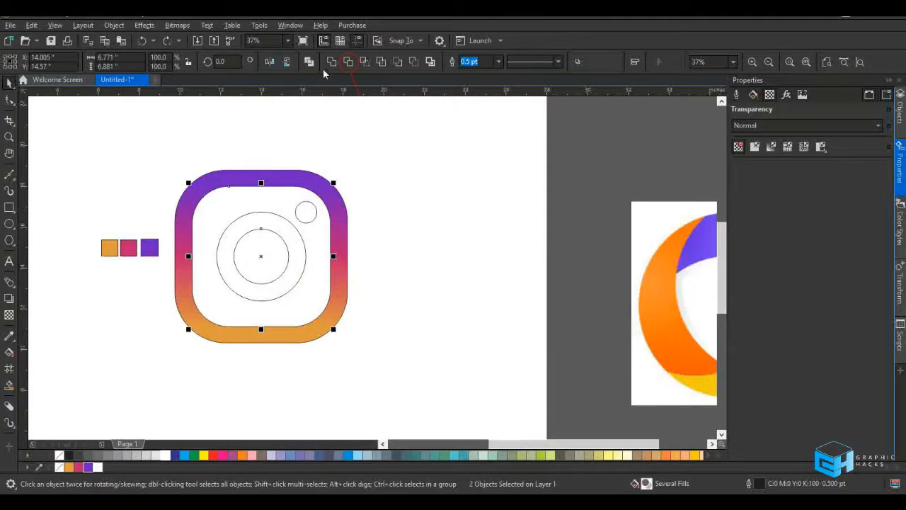
pyautogui.click(348, 62)
pyautogui.click(417, 206)
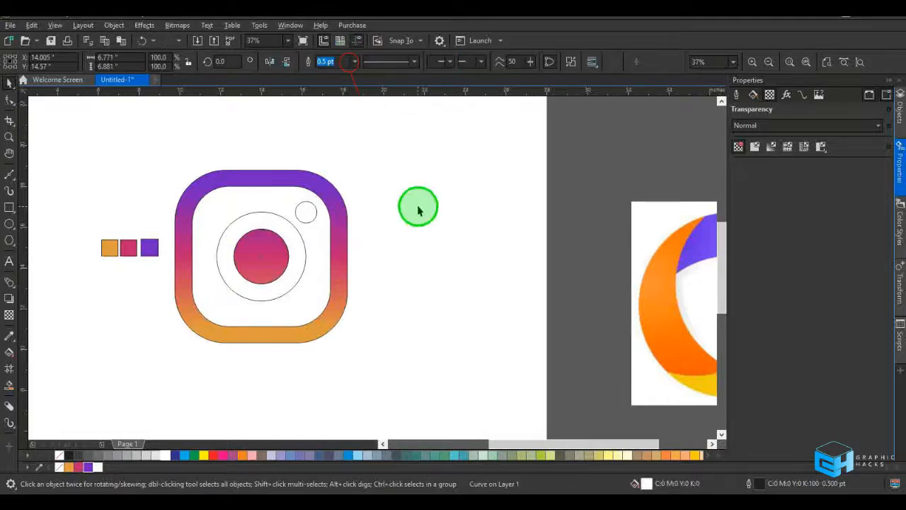
# Select the larger lens circle together with the white rounded rectangle
pyautogui.click(289, 232)
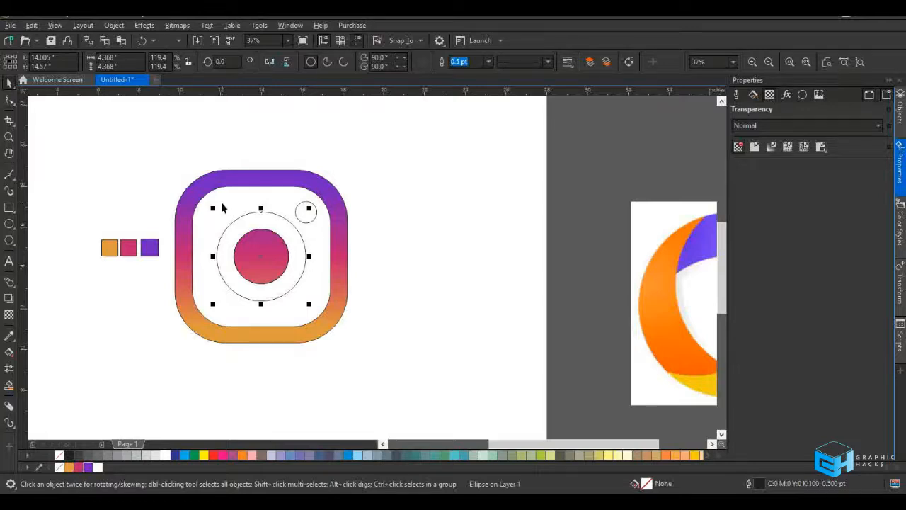
pyautogui.keyDown('shift'); pyautogui.click(221, 206); pyautogui.keyUp('shift')
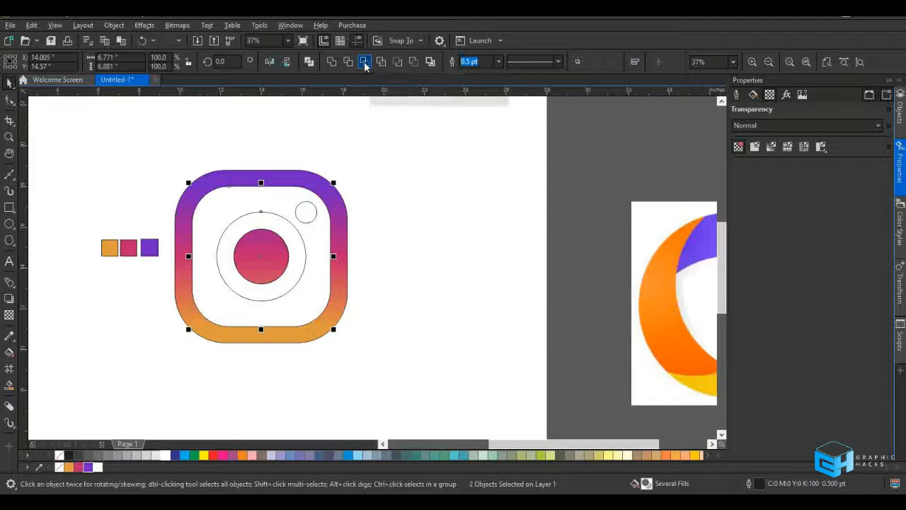
pyautogui.click(364, 62)
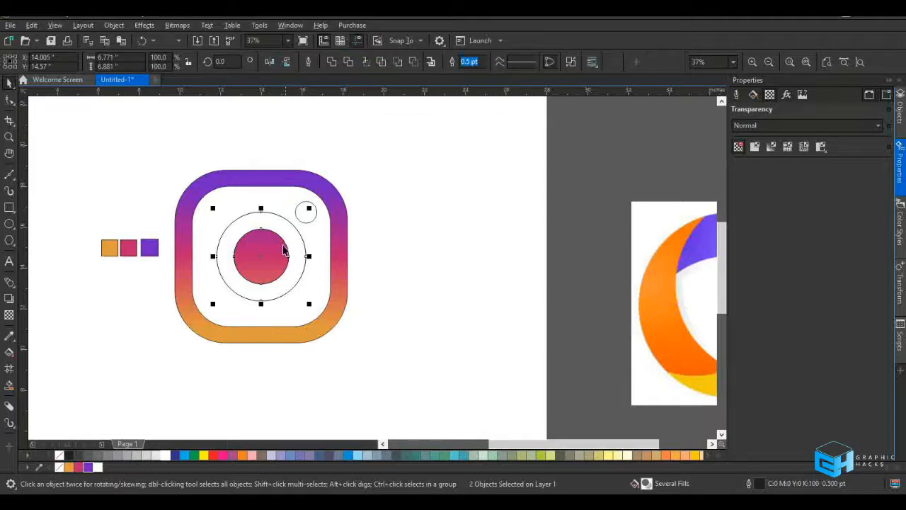
pyautogui.moveTo(298, 239); pyautogui.dragTo(381, 243)
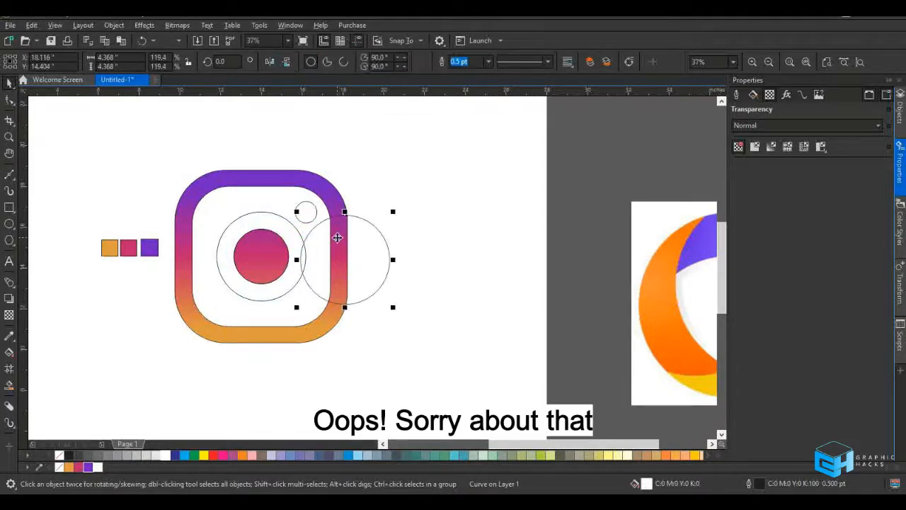
pyautogui.hotkey('ctrl', 'z')
pyautogui.hotkey('ctrl', 'z')
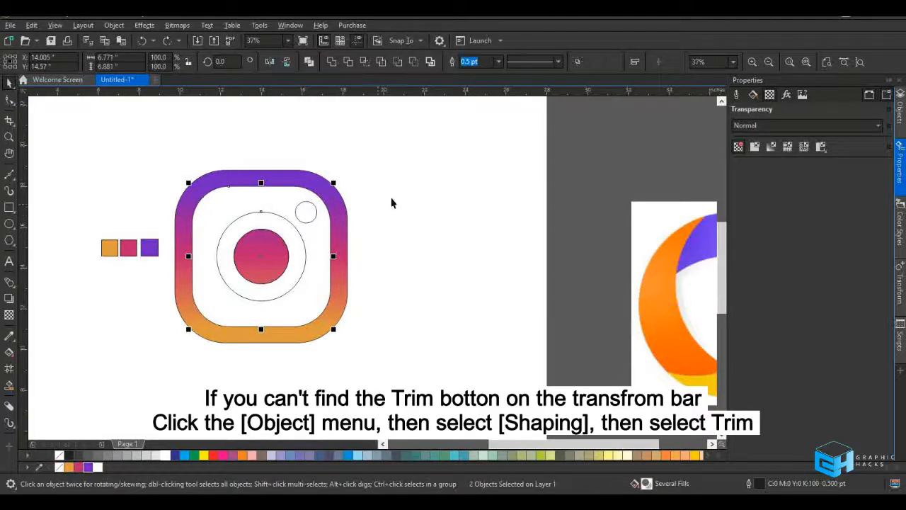
# Trim the white rounded rectangle with the larger lens circle and with the small corner circle
pyautogui.click(348, 61)
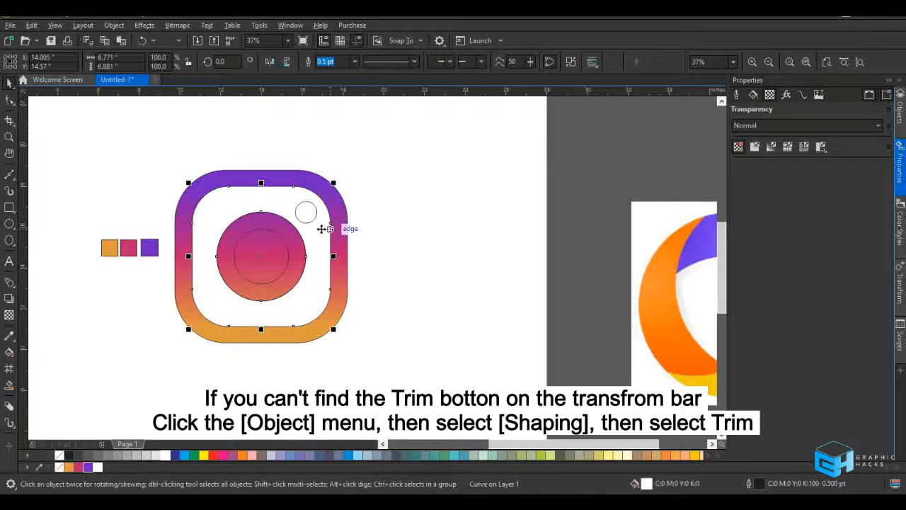
pyautogui.click(366, 196)
pyautogui.click(307, 209)
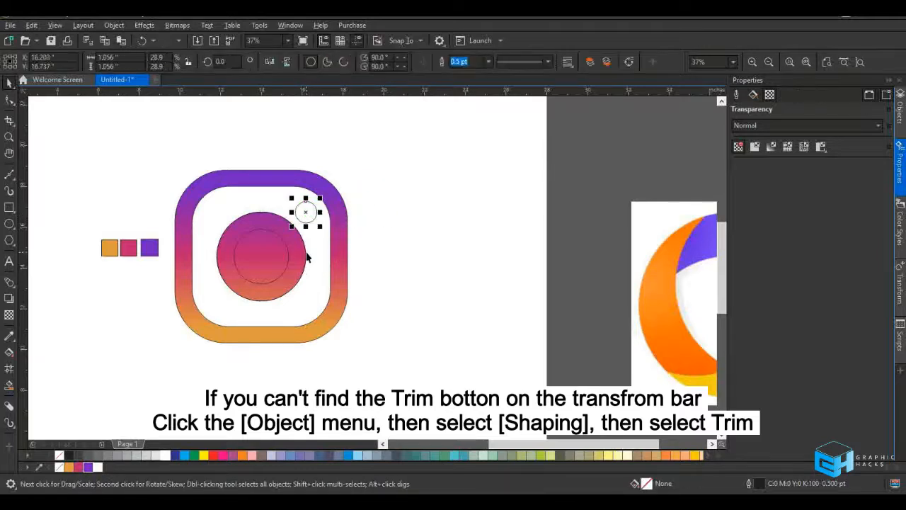
pyautogui.keyDown('shift'); pyautogui.click(313, 261); pyautogui.keyUp('shift')
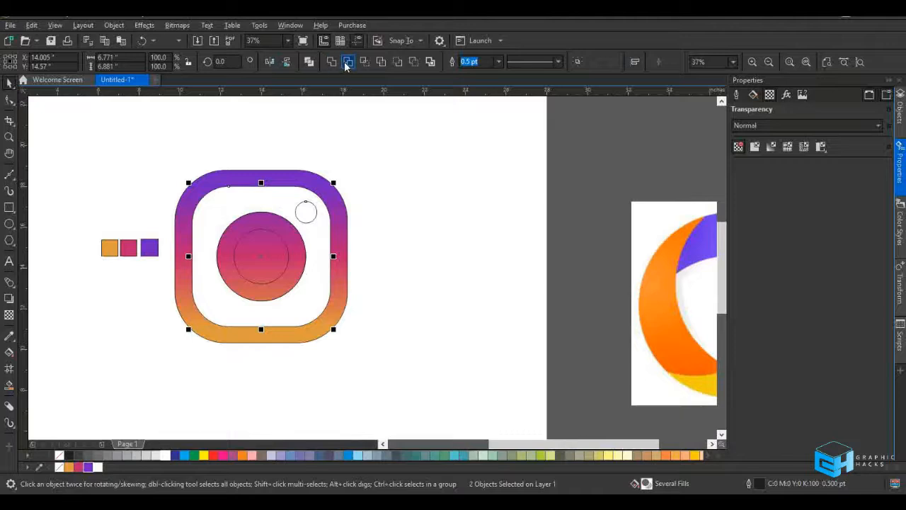
pyautogui.click(339, 63)
pyautogui.click(388, 172)
pyautogui.click(250, 270)
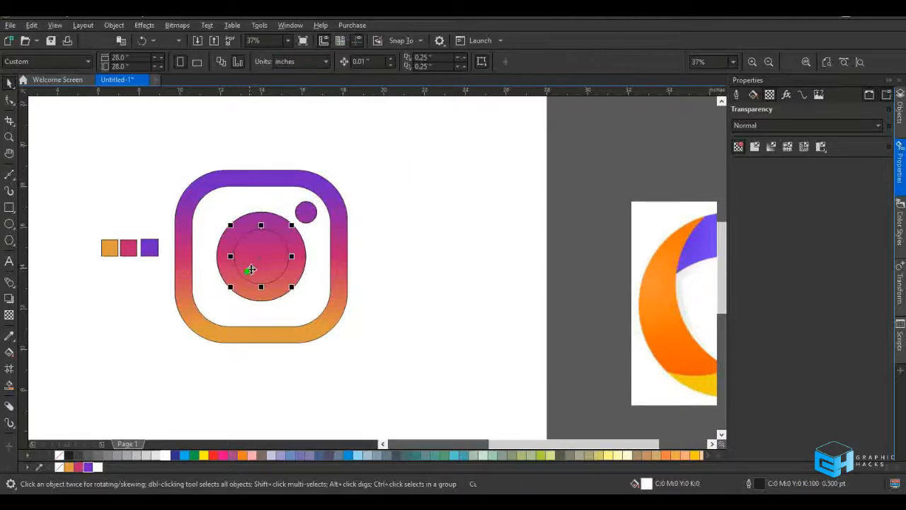
pyautogui.moveTo(263, 257); pyautogui.dragTo(313, 267)
pyautogui.hotkey('ctrl', 'z')
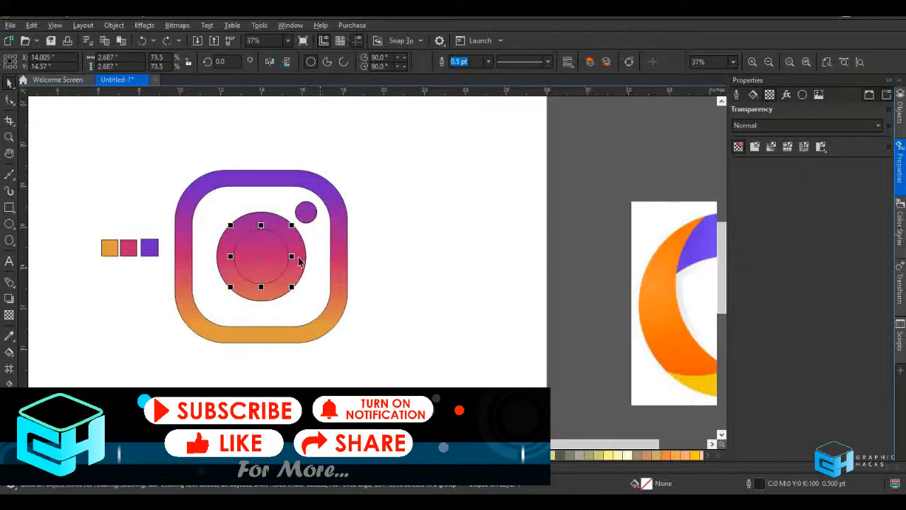
# Fill the inner lens circle with white
pyautogui.click(395, 195)
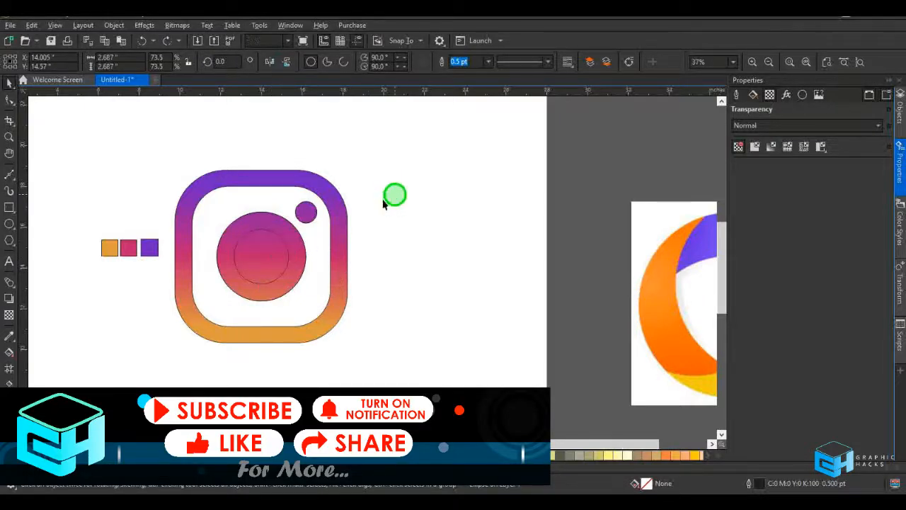
pyautogui.click(260, 253)
pyautogui.click(98, 466)
pyautogui.click(399, 229)
# Group the white inner circle with the trimmed white rounded rectangle
pyautogui.click(260, 252)
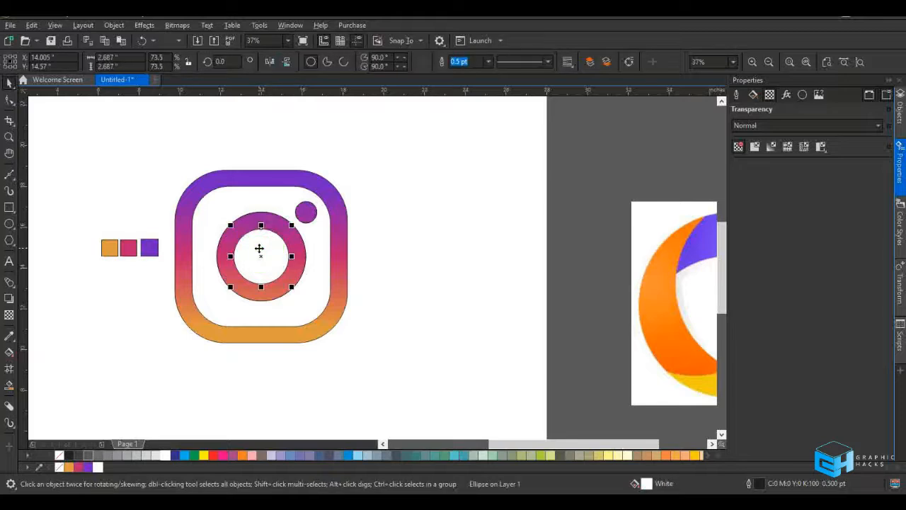
pyautogui.keyDown('shift'); pyautogui.click(339, 271); pyautogui.keyUp('shift')
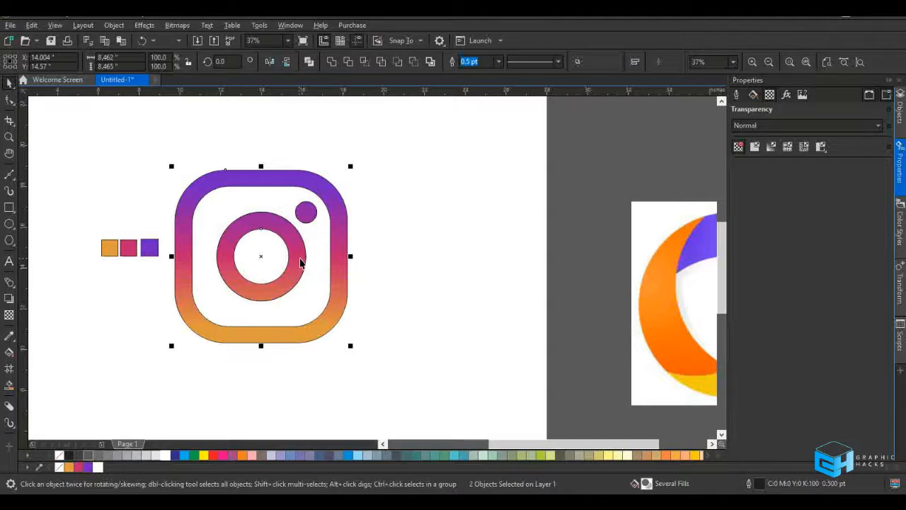
pyautogui.click(273, 258)
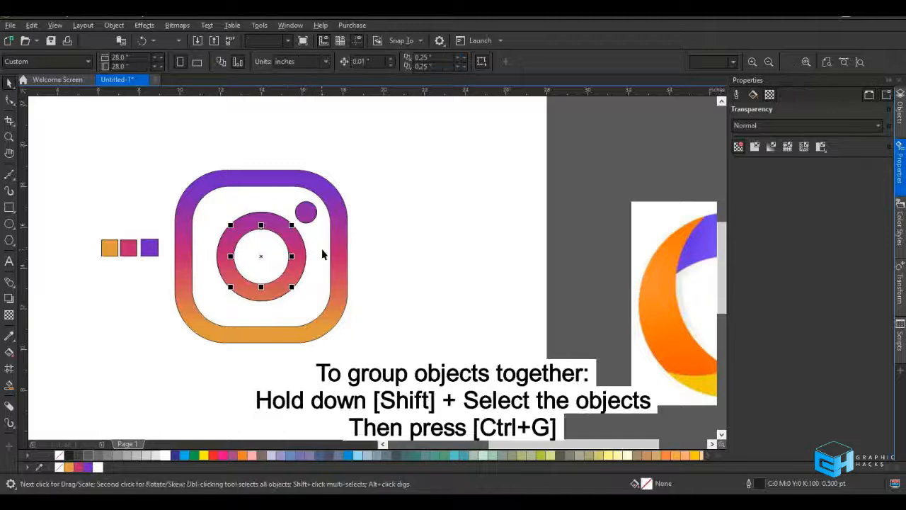
pyautogui.keyDown('shift'); pyautogui.click(322, 254); pyautogui.keyUp('shift')
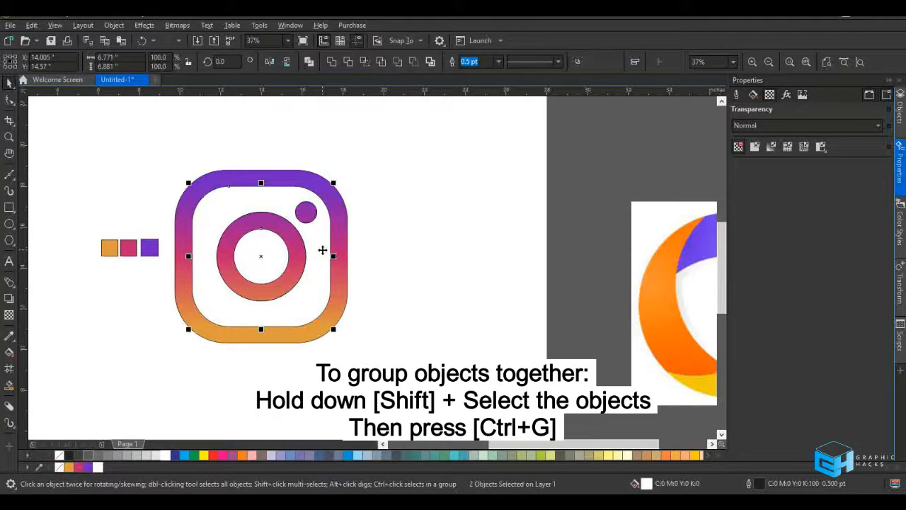
pyautogui.hotkey('ctrl', 'g')
# Move the white group aside and delete the leftover large and small circles over the gradient shape
pyautogui.moveTo(290, 263); pyautogui.dragTo(460, 248)
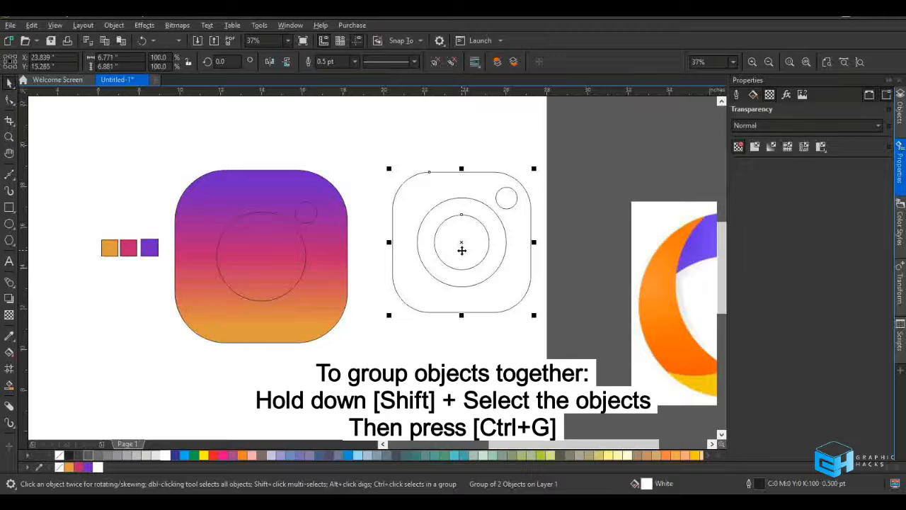
pyautogui.moveTo(462, 250); pyautogui.dragTo(643, 282)
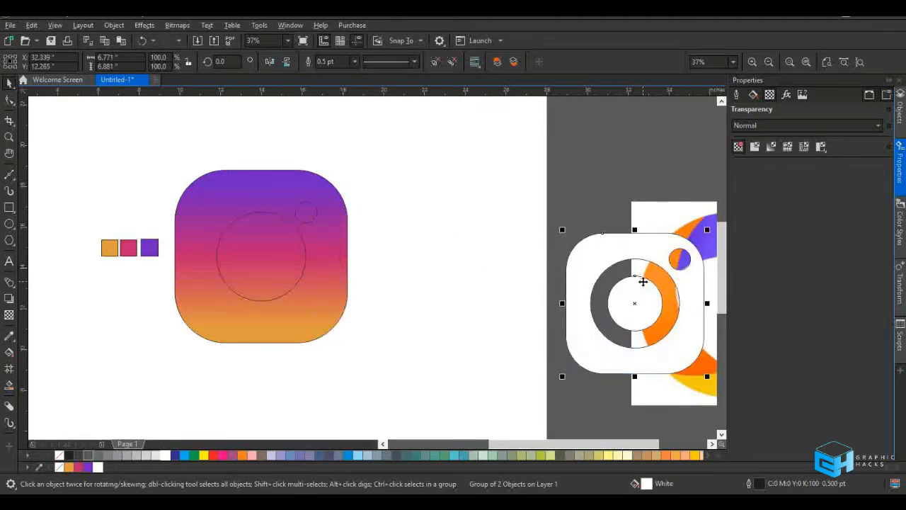
pyautogui.hotkey('ctrl', 'z')
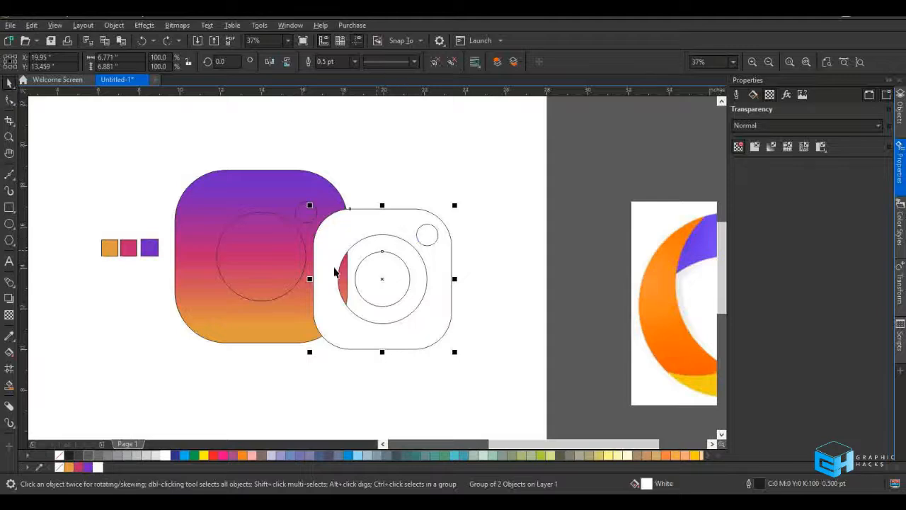
pyautogui.click(269, 260)
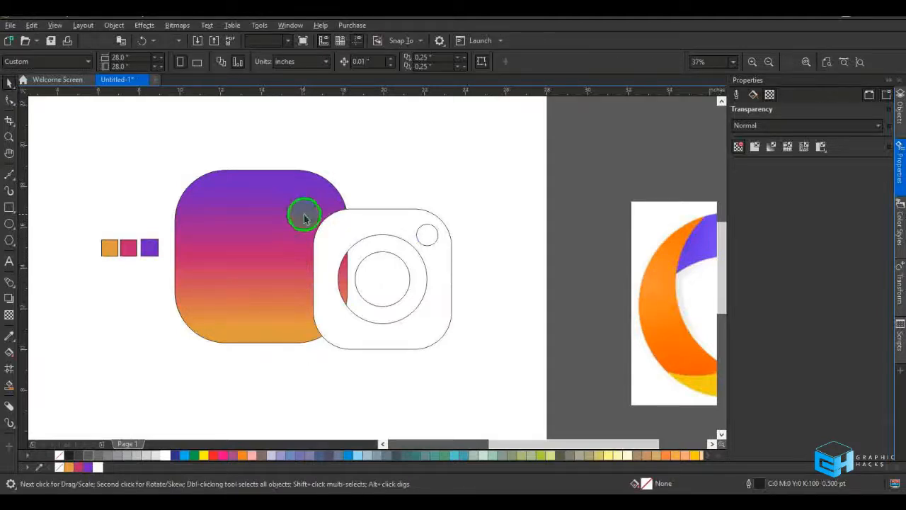
pyautogui.press('Delete')
# Centre the white group on the gradient-filled rounded shape horizontally and vertically and trim the gradient shape with it
pyautogui.click(351, 240)
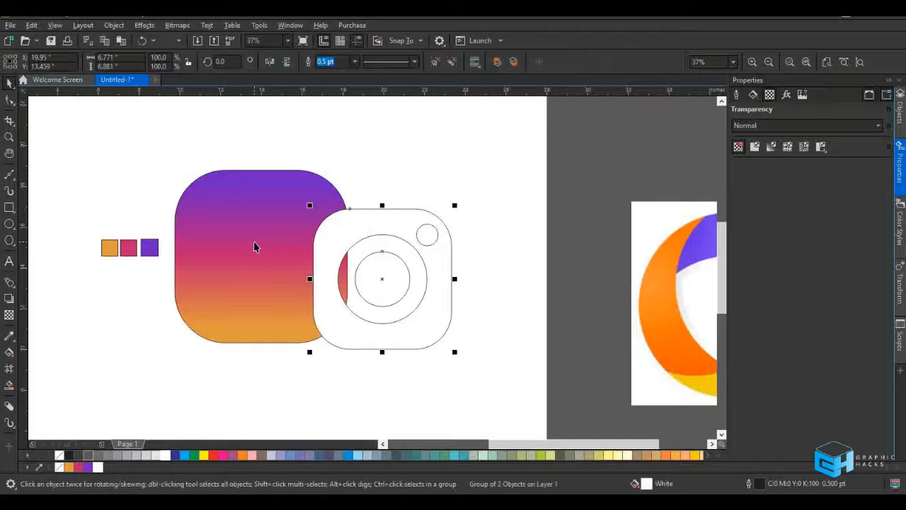
pyautogui.keyDown('shift'); pyautogui.click(255, 246); pyautogui.keyUp('shift')
pyautogui.press('c')
pyautogui.press('e')
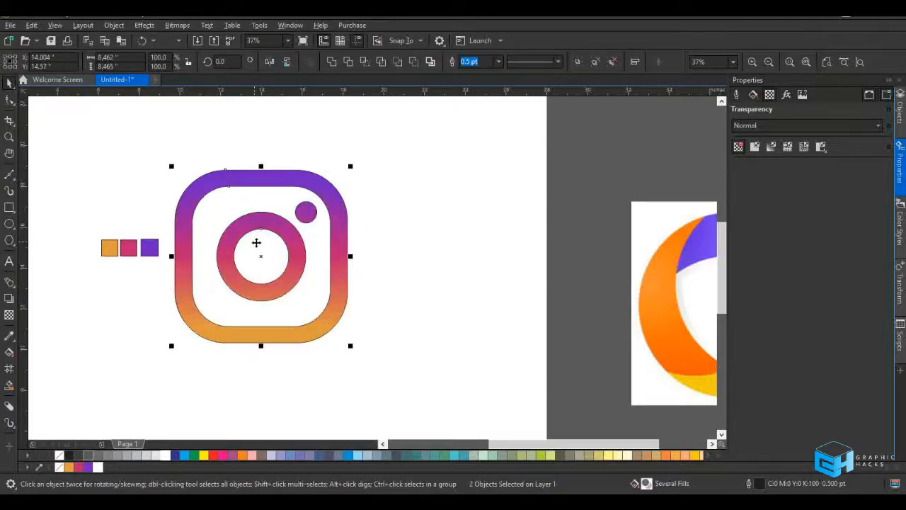
pyautogui.click(350, 62)
pyautogui.click(396, 177)
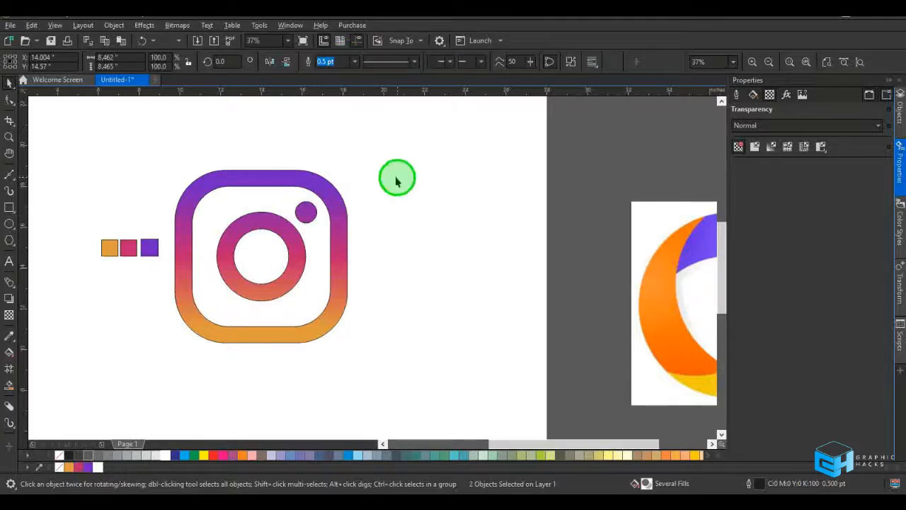
# Move the white group aside and place a copy of the trimmed gradient logo beyond the page's left edge
pyautogui.moveTo(312, 238); pyautogui.dragTo(462, 240)
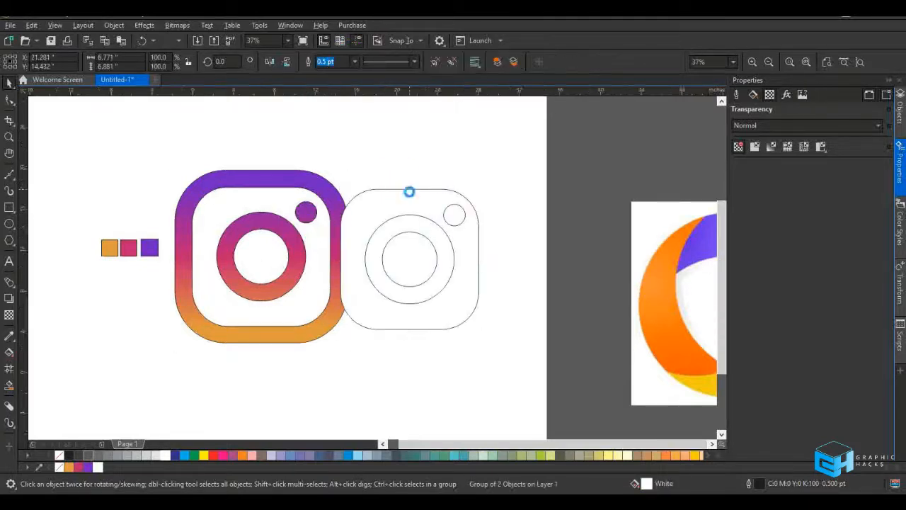
pyautogui.scroll(-2, 407, 192)
pyautogui.moveTo(297, 244); pyautogui.dragTo(130, 274)
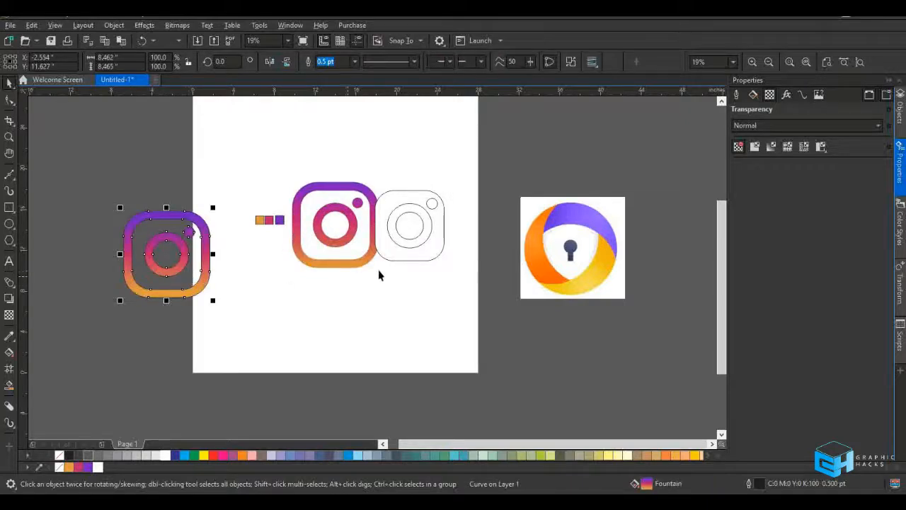
pyautogui.scroll(1, 204, 252)
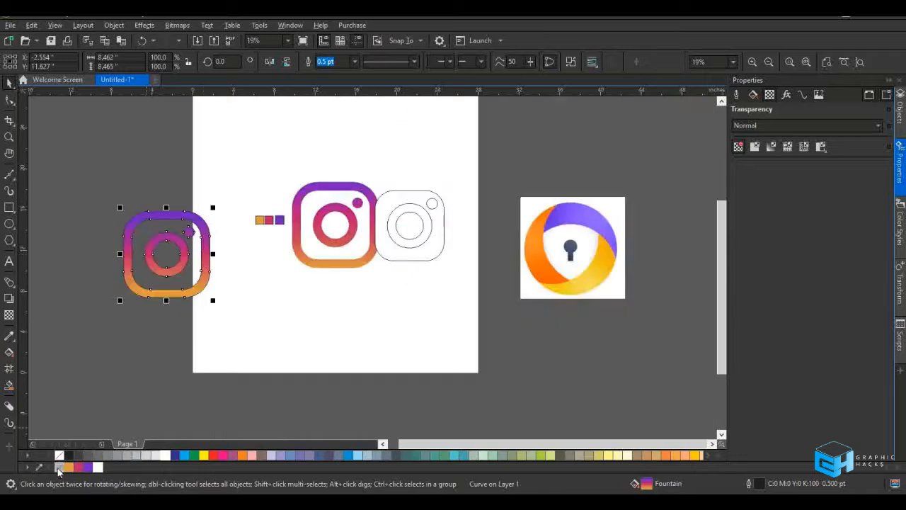
# Remove the outline from the trimmed gradient logo copy and move it onto the page below the original logo
pyautogui.rightClick(60, 468)
pyautogui.moveTo(170, 269); pyautogui.dragTo(297, 319)
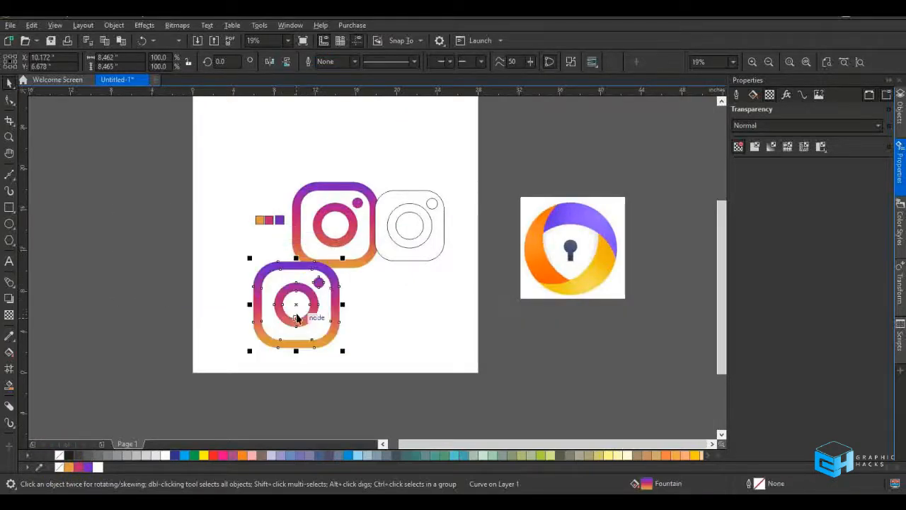
pyautogui.scroll(-1, 297, 318)
pyautogui.scroll(1, 283, 304)
pyautogui.scroll(1, 263, 276)
pyautogui.moveTo(255, 286); pyautogui.dragTo(194, 286)
pyautogui.scroll(-1, 199, 269)
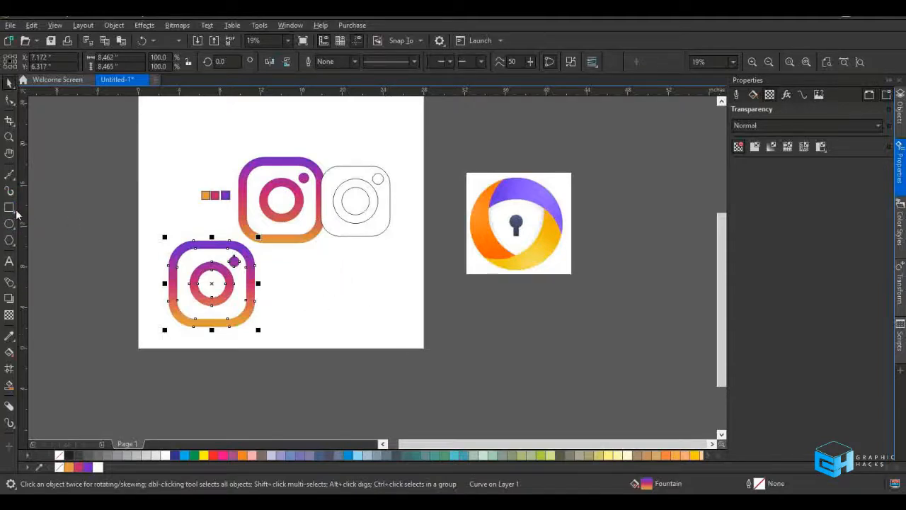
# Draw a near-square rectangle about 11.3 by 11.5 inches in the page's lower right area and fill it with red
pyautogui.moveTo(298, 265); pyautogui.dragTo(373, 343)
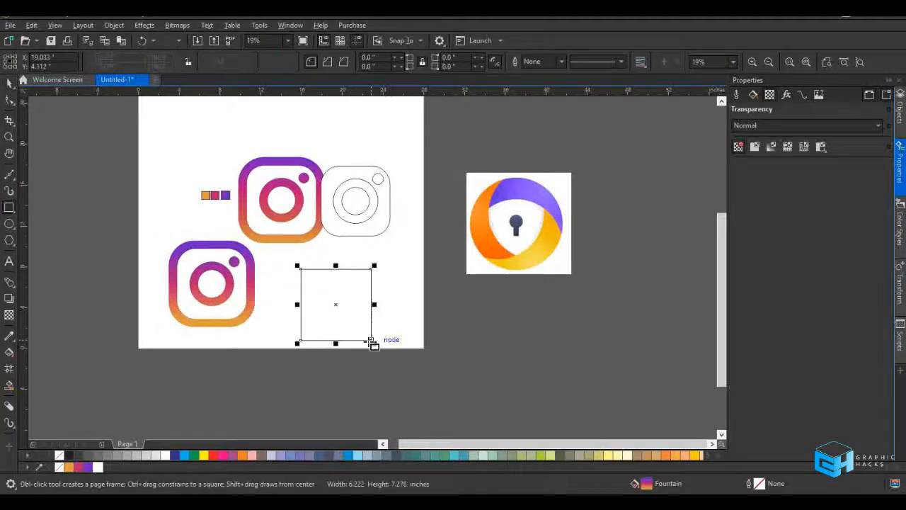
pyautogui.click(10, 83)
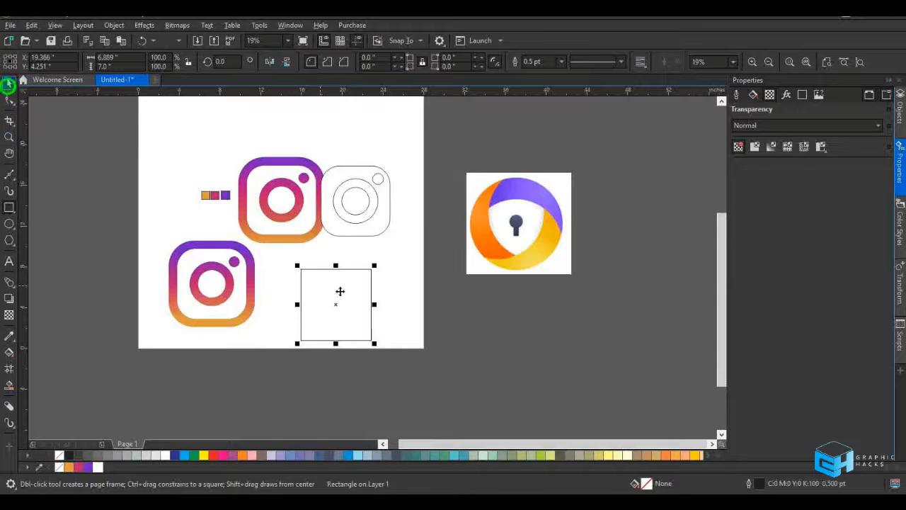
pyautogui.moveTo(373, 265); pyautogui.dragTo(419, 220)
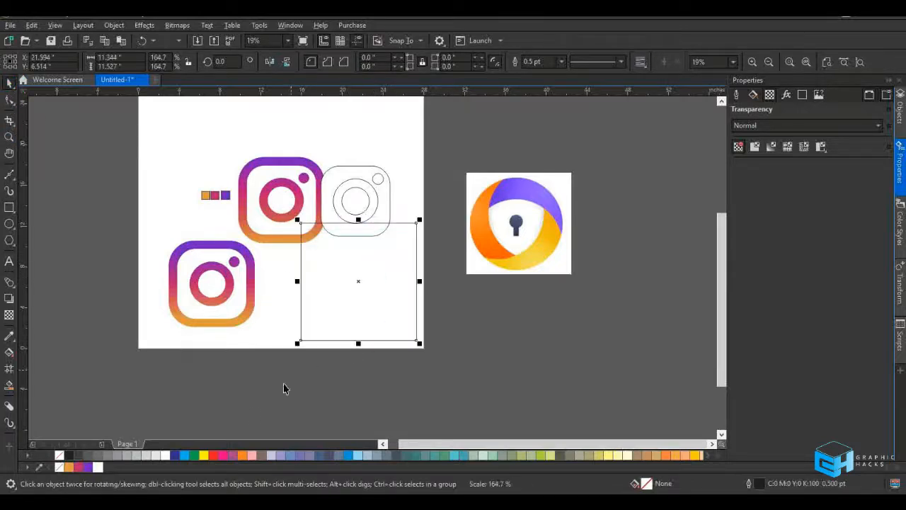
pyautogui.click(223, 456)
pyautogui.click(213, 455)
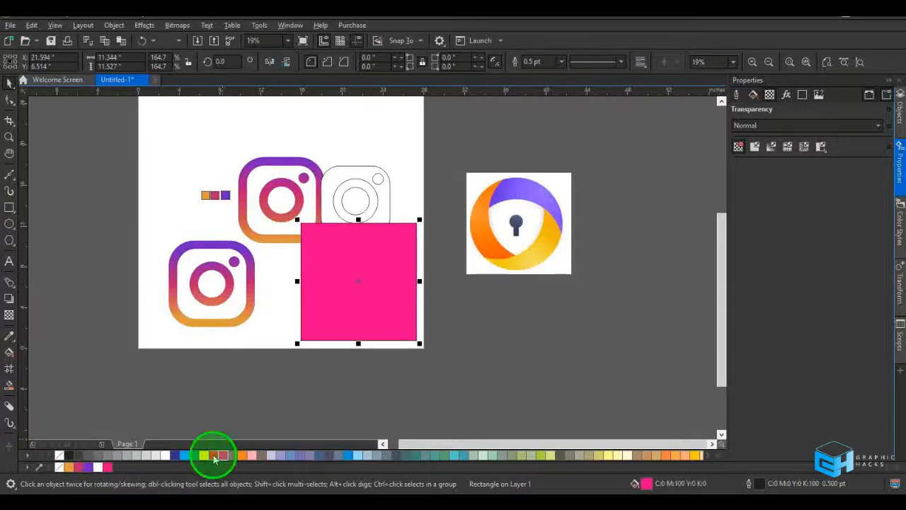
# Move the trimmed gradient logo over the red square and bring it to the front
pyautogui.moveTo(227, 292); pyautogui.dragTo(370, 288)
pyautogui.hotkey('shift', 'pageup')
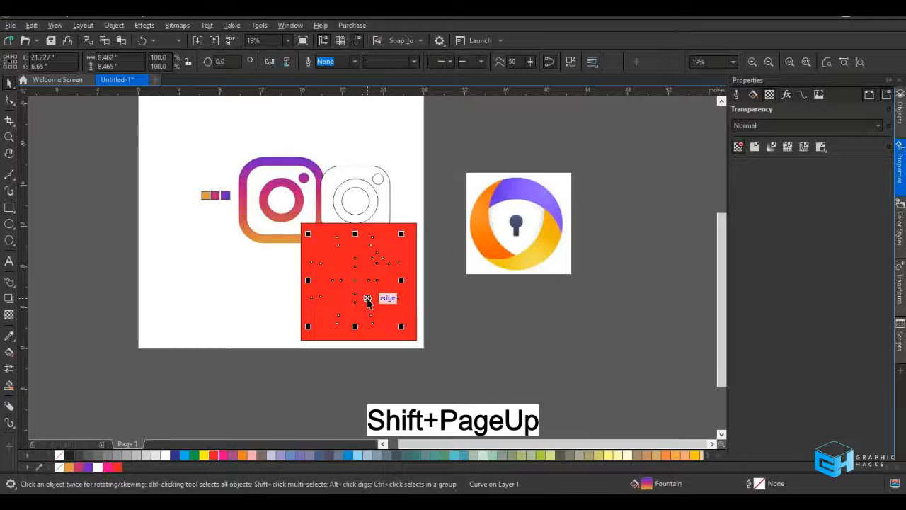
pyautogui.click(467, 333)
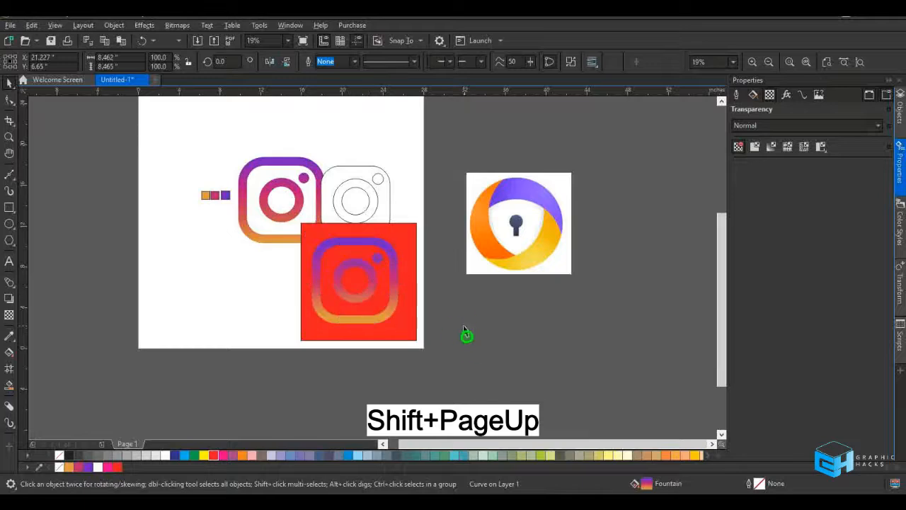
# Try lavender, dark slate, green and olive fills on the square behind the logo, finishing with white
pyautogui.click(382, 332)
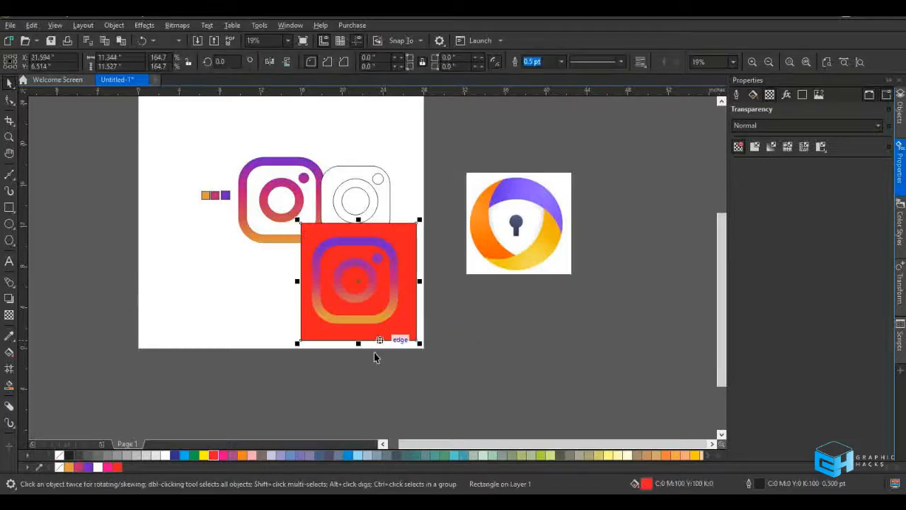
pyautogui.click(282, 457)
pyautogui.click(311, 457)
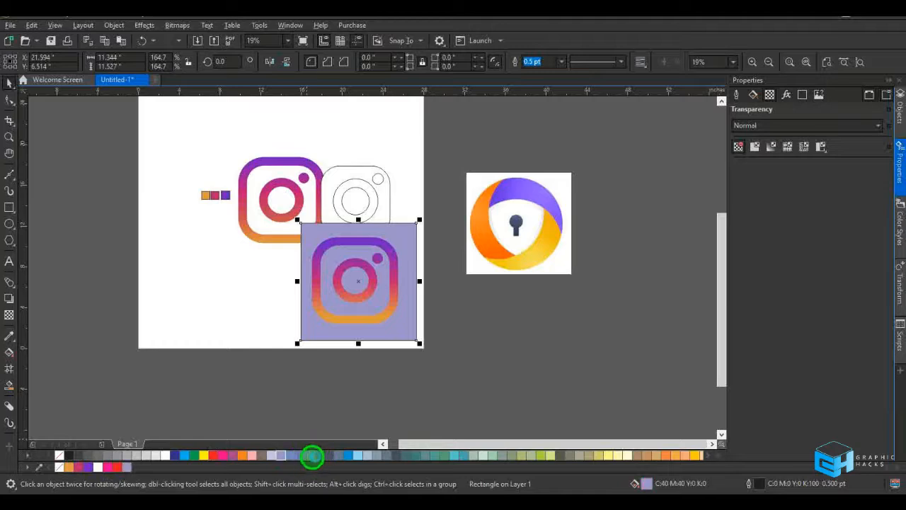
pyautogui.click(325, 459)
pyautogui.click(445, 456)
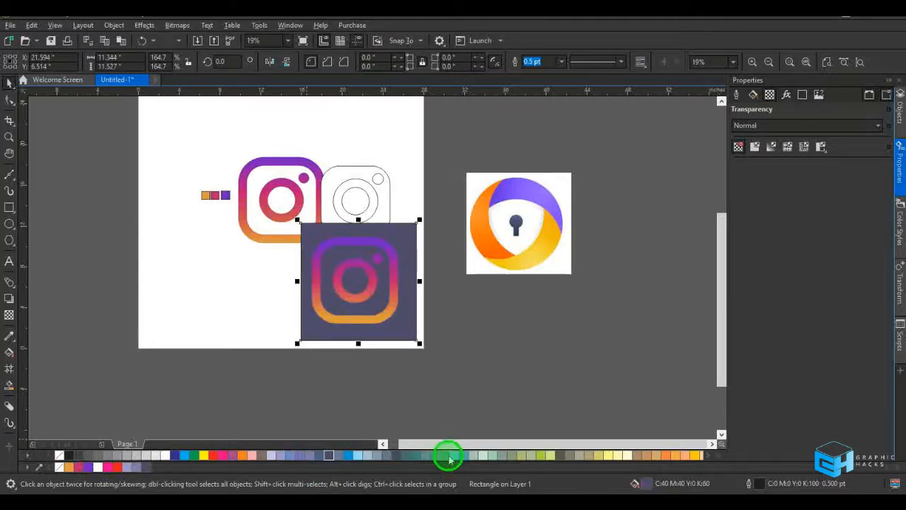
pyautogui.click(526, 456)
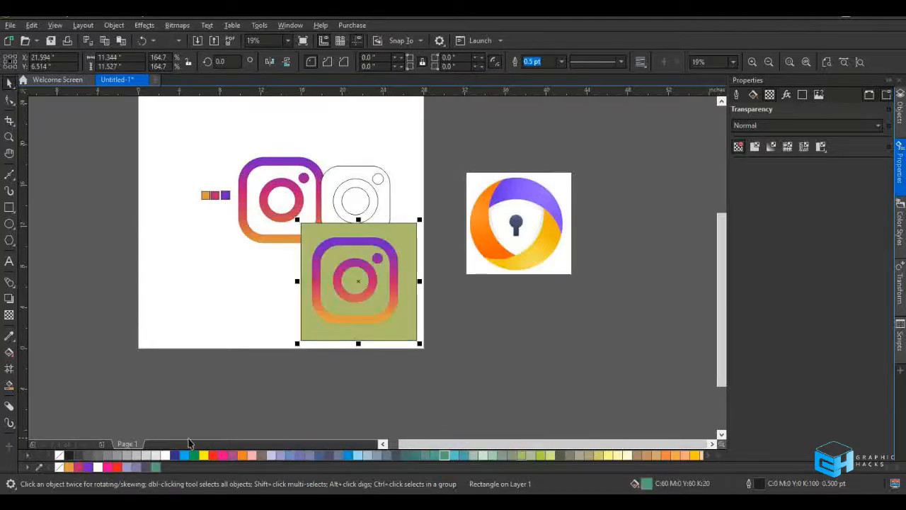
pyautogui.click(167, 457)
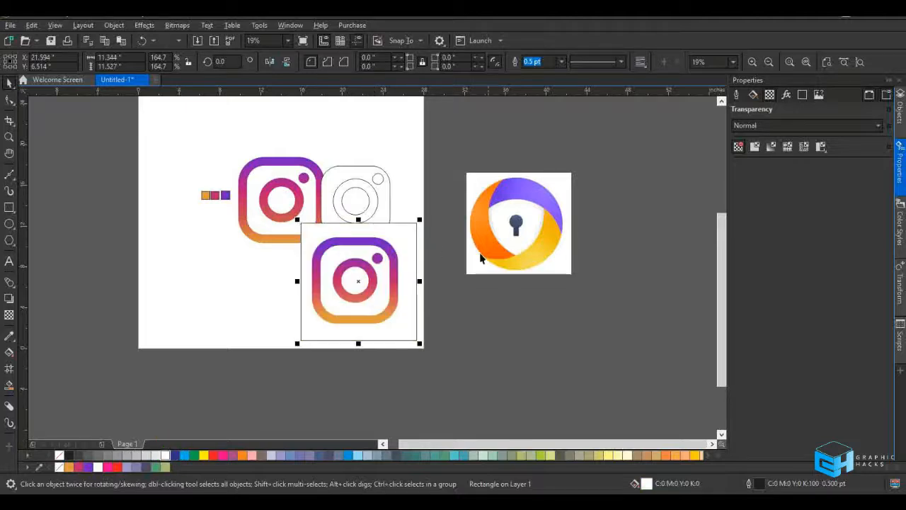
# Move the white group beyond the page's left edge and fill the square behind the gradient logo with black
pyautogui.click(357, 177)
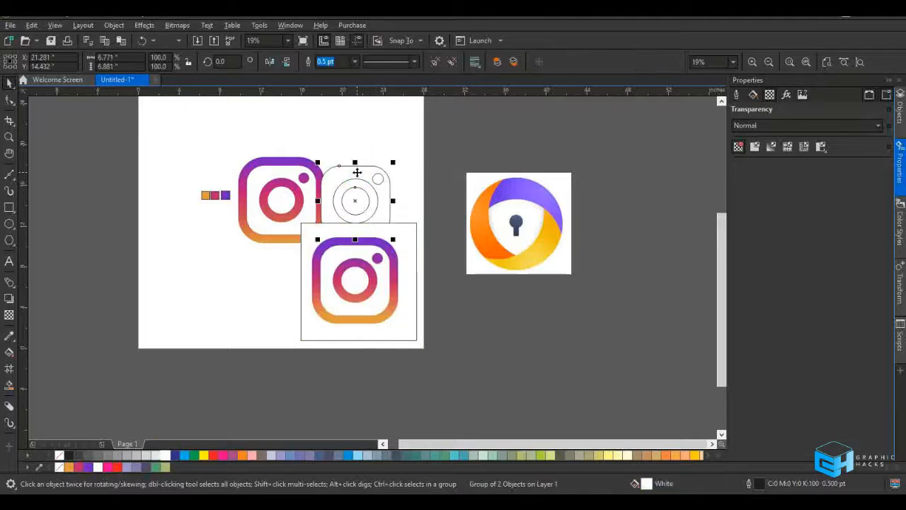
pyautogui.moveTo(347, 181); pyautogui.dragTo(87, 182)
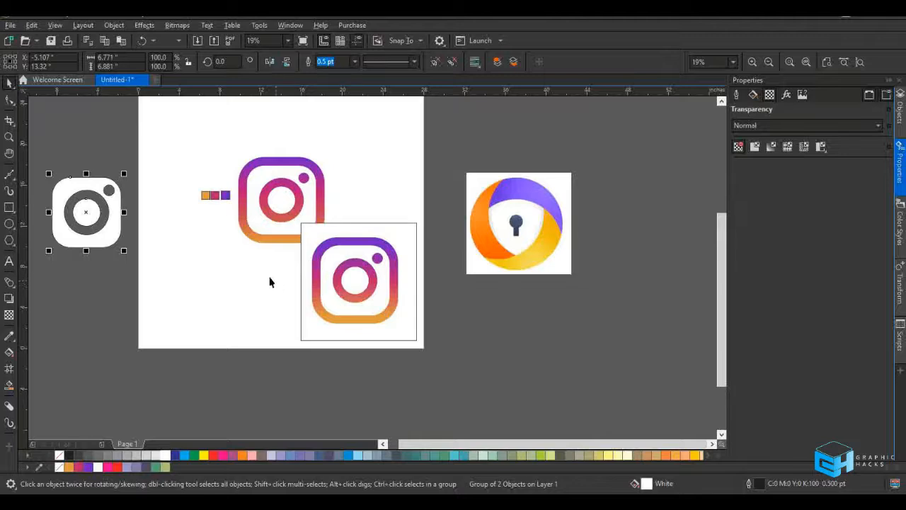
pyautogui.click(327, 339)
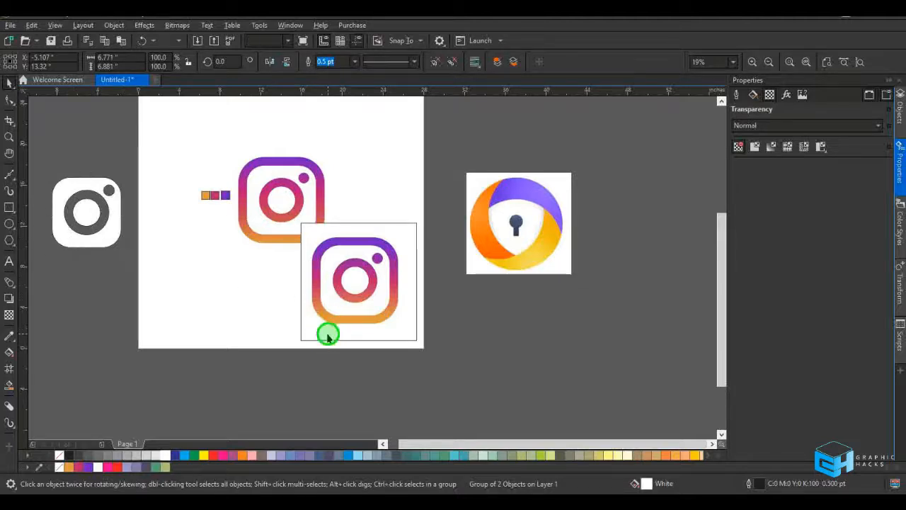
pyautogui.click(69, 456)
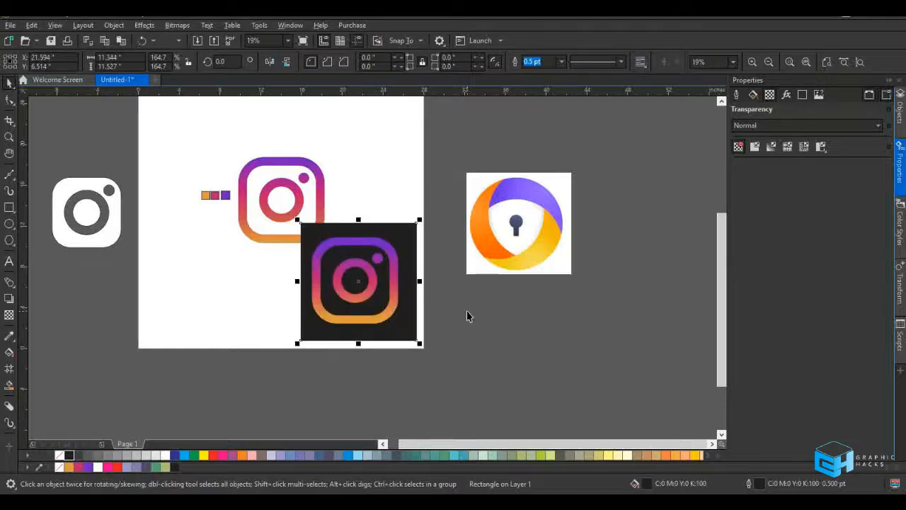
# Centre the white group horizontally and vertically on the gradient logo over the black square
pyautogui.click(79, 247)
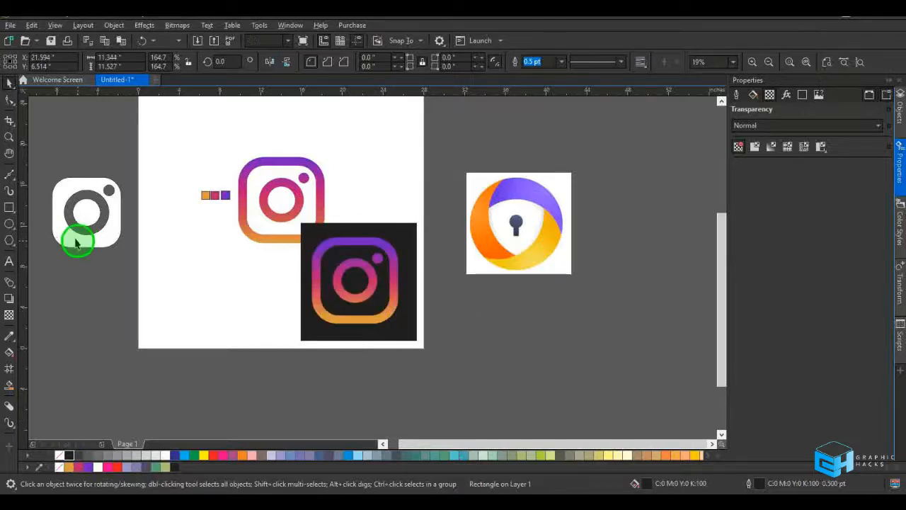
pyautogui.keyDown('shift'); pyautogui.click(381, 321); pyautogui.keyUp('shift')
pyautogui.press('e')
pyautogui.press('c')
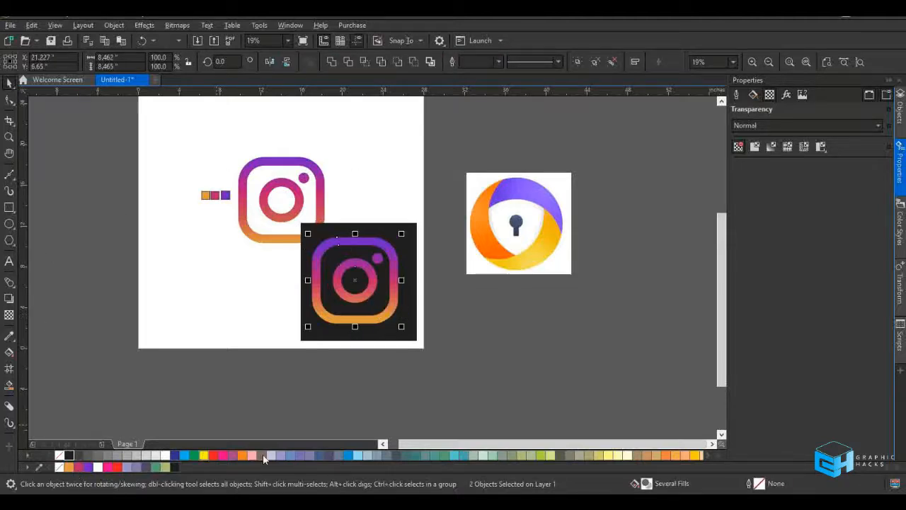
pyautogui.click(472, 337)
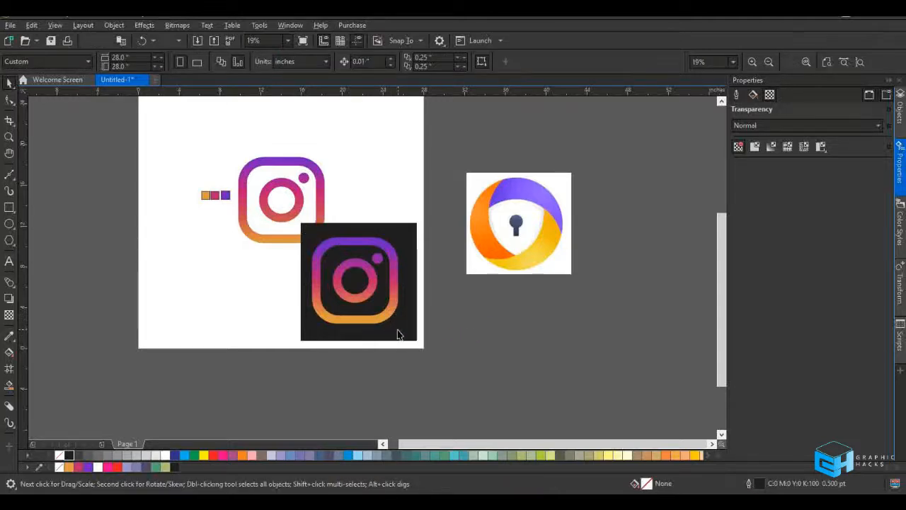
# Bring the white group in front of the gradient logo and remove its outline
pyautogui.click(376, 310)
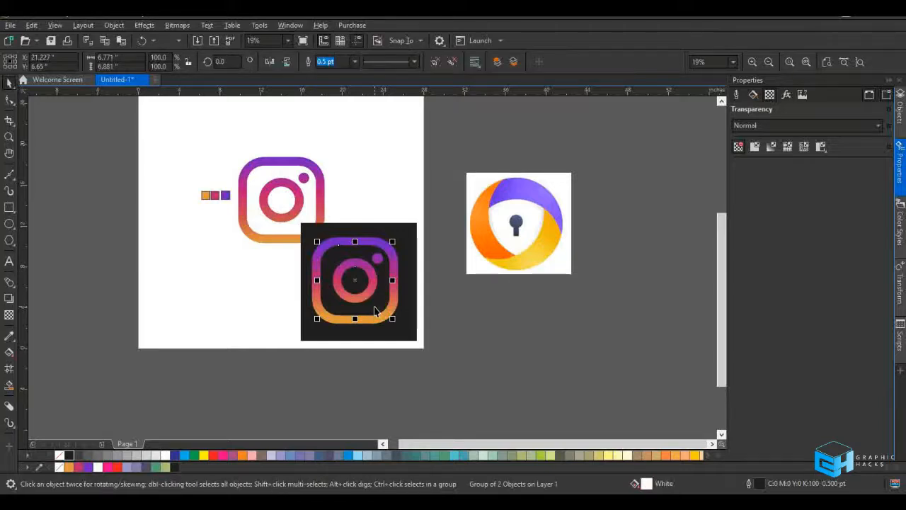
pyautogui.hotkey('shift', 'pageup')
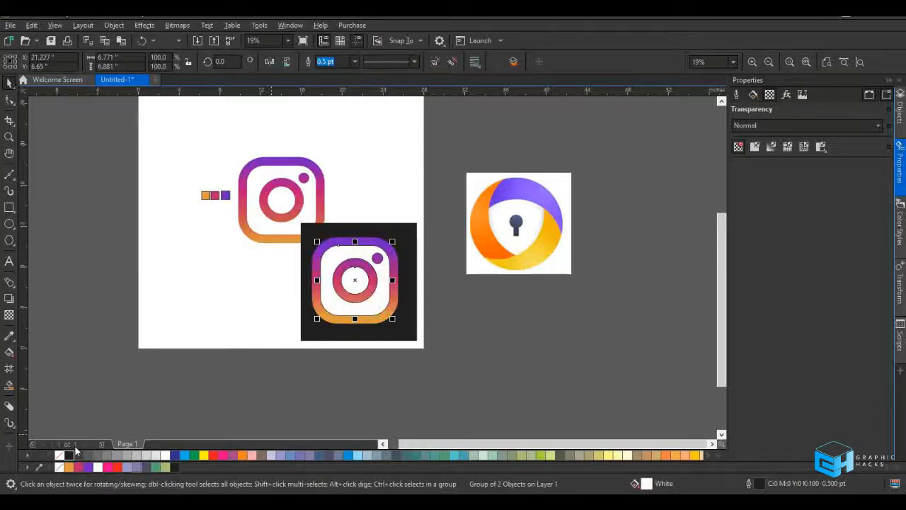
pyautogui.rightClick(61, 456)
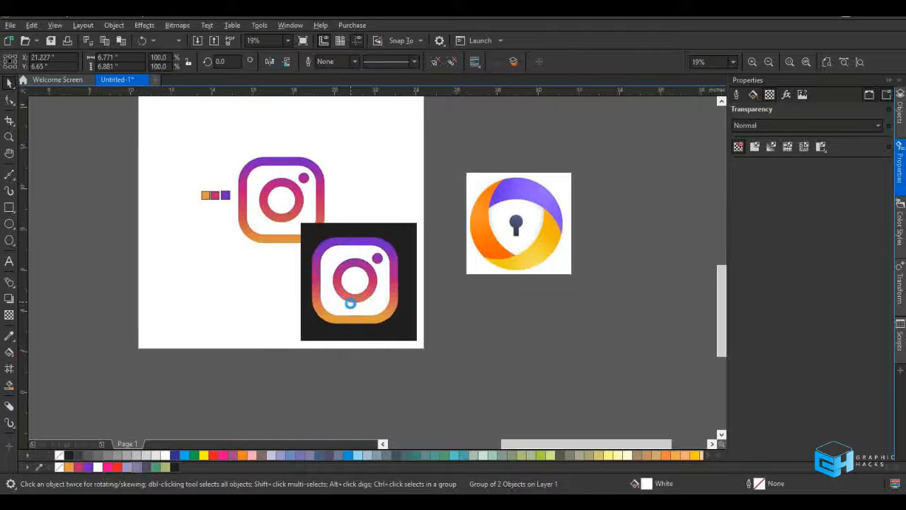
# Move the gradient logo and its white shapes as one group to the page's upper left area and delete the three colour swatches
pyautogui.scroll(2, 351, 303)
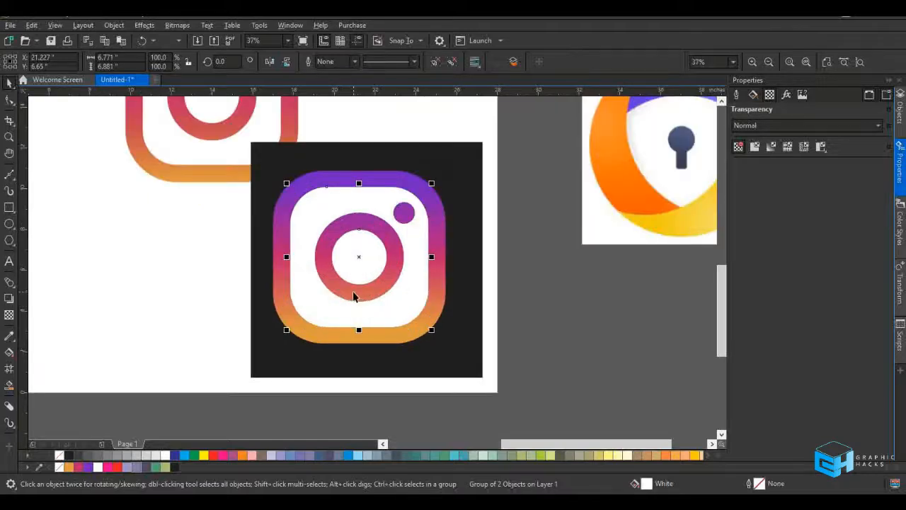
pyautogui.scroll(-2, 324, 285)
pyautogui.scroll(2, 338, 283)
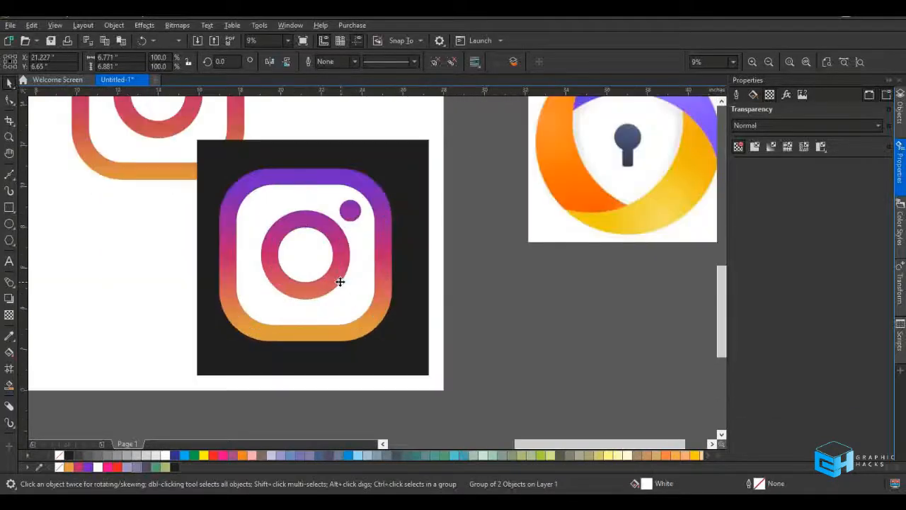
pyautogui.scroll(-1, 340, 279)
pyautogui.moveTo(402, 363); pyautogui.dragTo(252, 225)
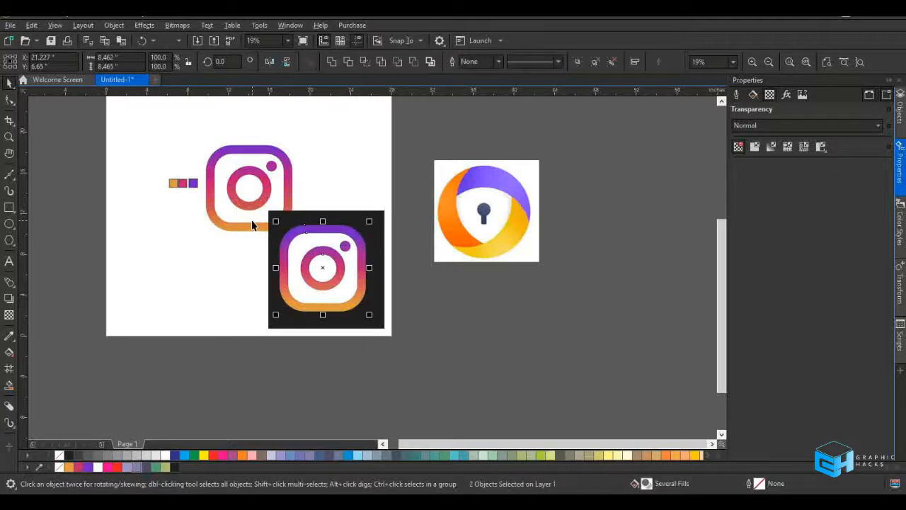
pyautogui.click(316, 257)
pyautogui.moveTo(316, 258); pyautogui.dragTo(166, 230)
pyautogui.moveTo(115, 156); pyautogui.dragTo(173, 173)
pyautogui.press('Delete')
# Select the gradient curve inside the grouped logo and change the orange end of its fountain fill to red
pyautogui.keyDown('ctrl'); pyautogui.click(154, 206); pyautogui.keyUp('ctrl')
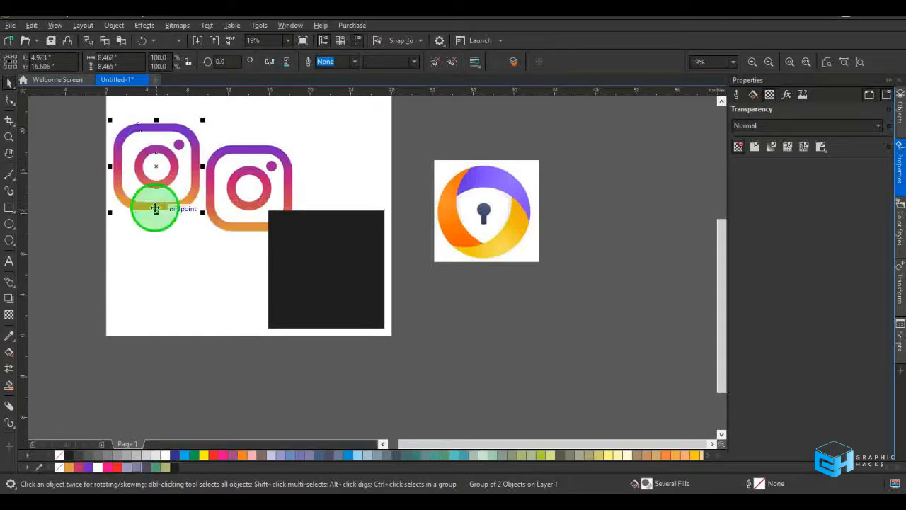
pyautogui.click(139, 209)
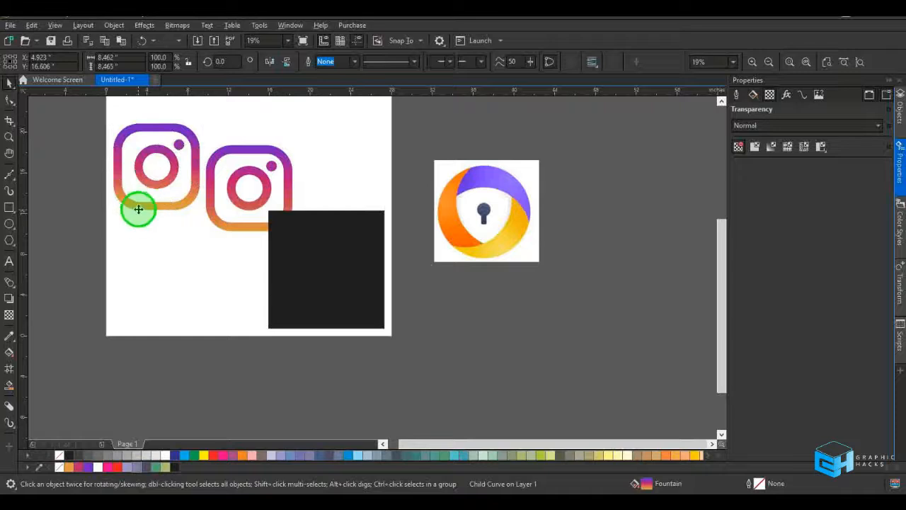
pyautogui.click(10, 352)
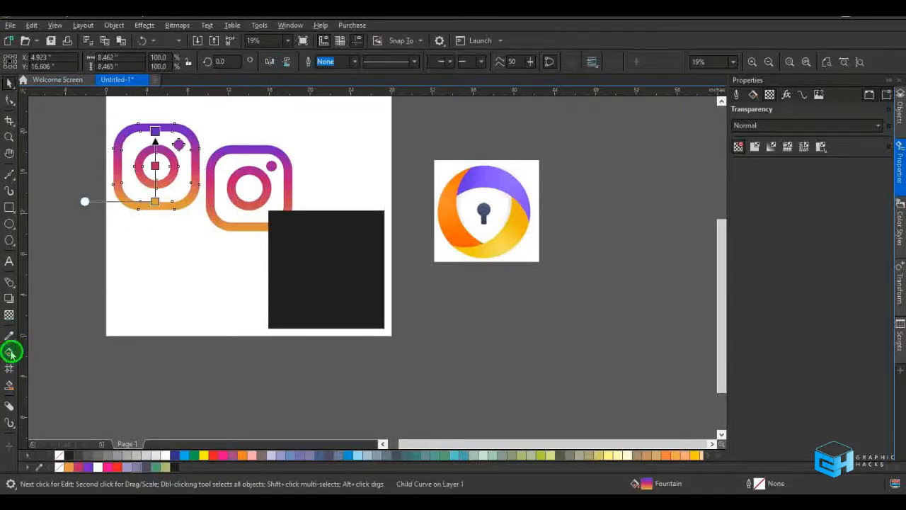
pyautogui.click(155, 202)
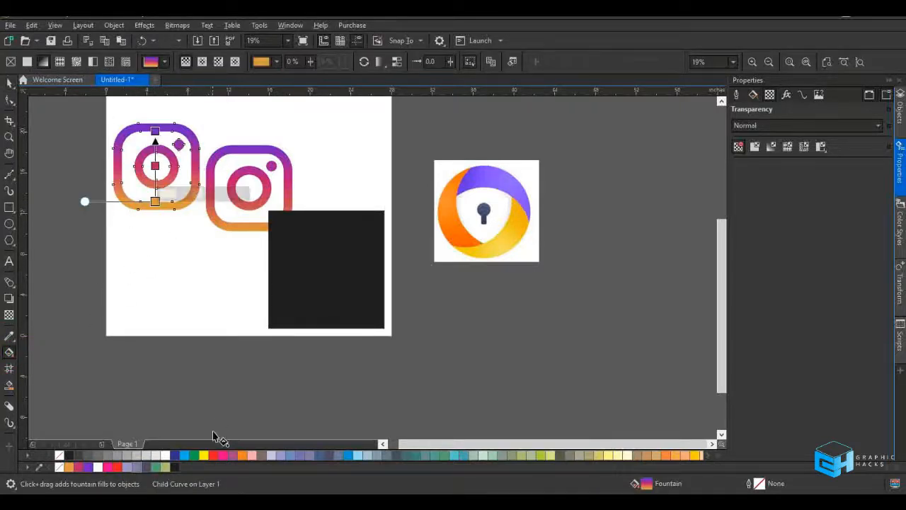
pyautogui.click(212, 455)
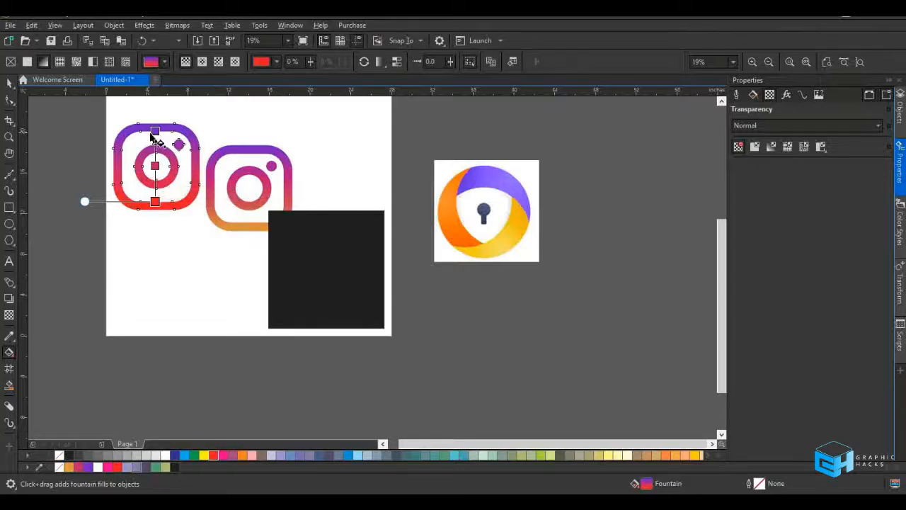
# Try a lavender top colour and a Sky Blue middle colour in the grouped logo's fountain fill, and undo both changes
pyautogui.click(154, 132)
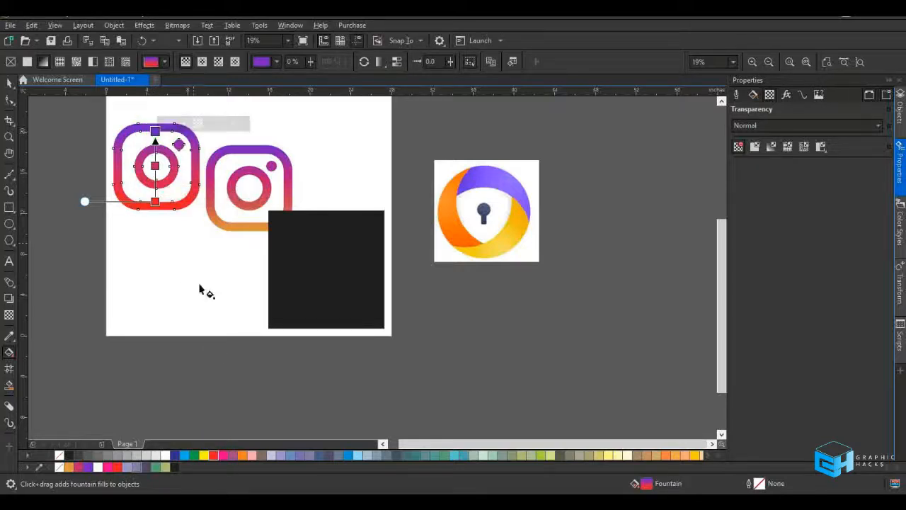
pyautogui.click(277, 455)
pyautogui.doubleClick(154, 165)
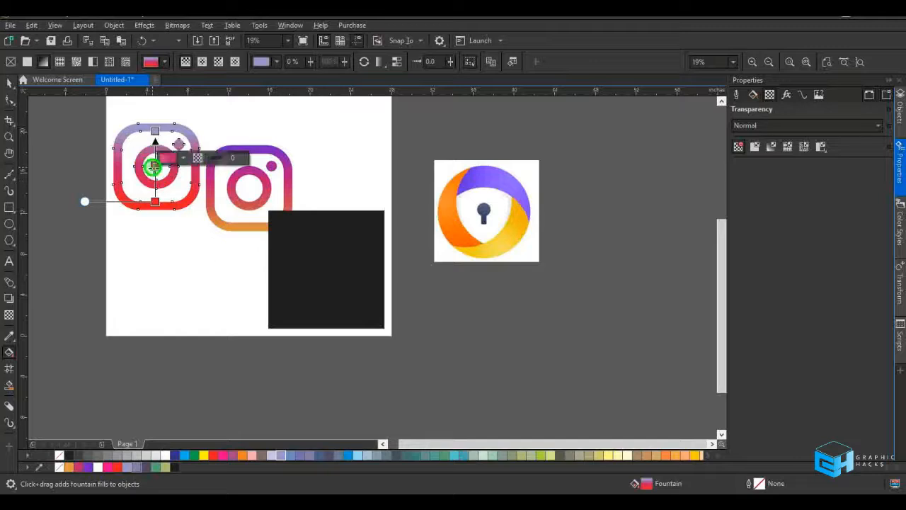
pyautogui.click(349, 455)
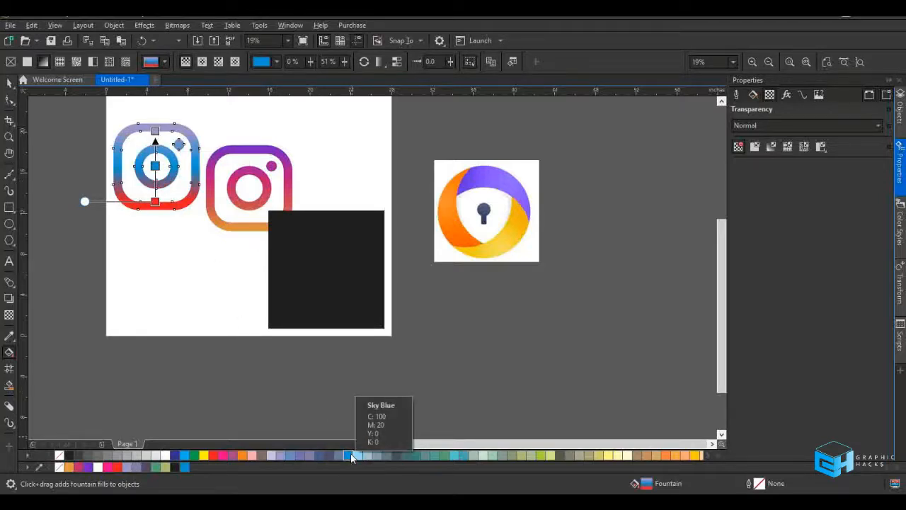
pyautogui.hotkey('ctrl', 'z')
pyautogui.hotkey('ctrl', 'z')
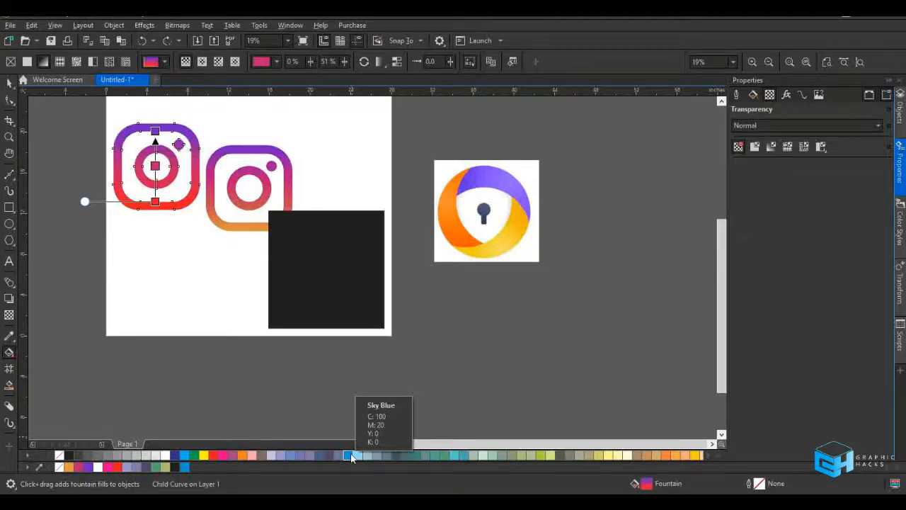
# Delete the black square from the page
pyautogui.press('space')
pyautogui.scroll(-2, 213, 323)
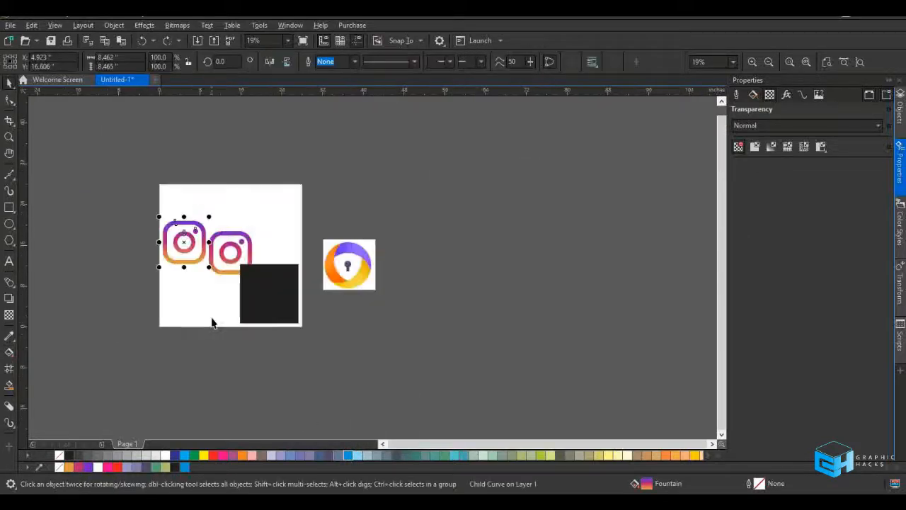
pyautogui.scroll(2, 225, 298)
pyautogui.scroll(-2, 244, 259)
pyautogui.click(279, 294)
pyautogui.press('Delete')
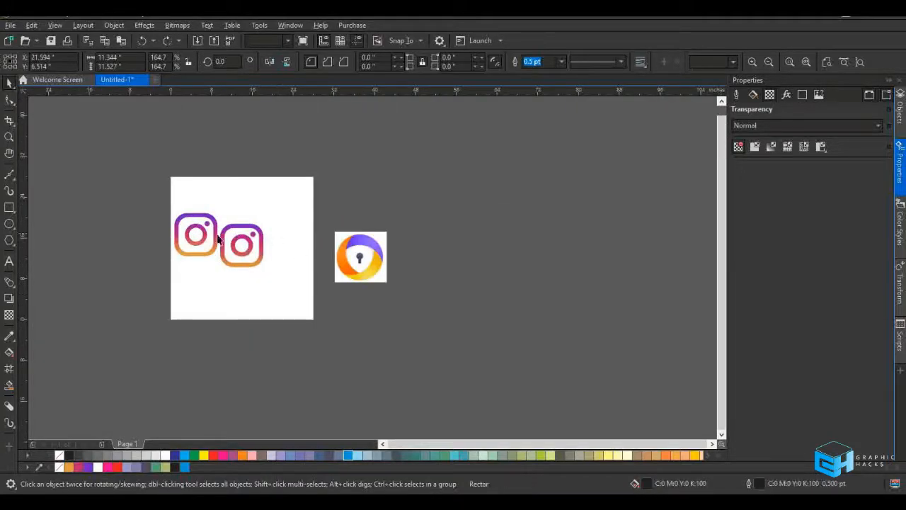
# Move both Instagram logos off the page and place the Avast logo bitmap at the page's centre
pyautogui.moveTo(213, 228); pyautogui.dragTo(452, 230)
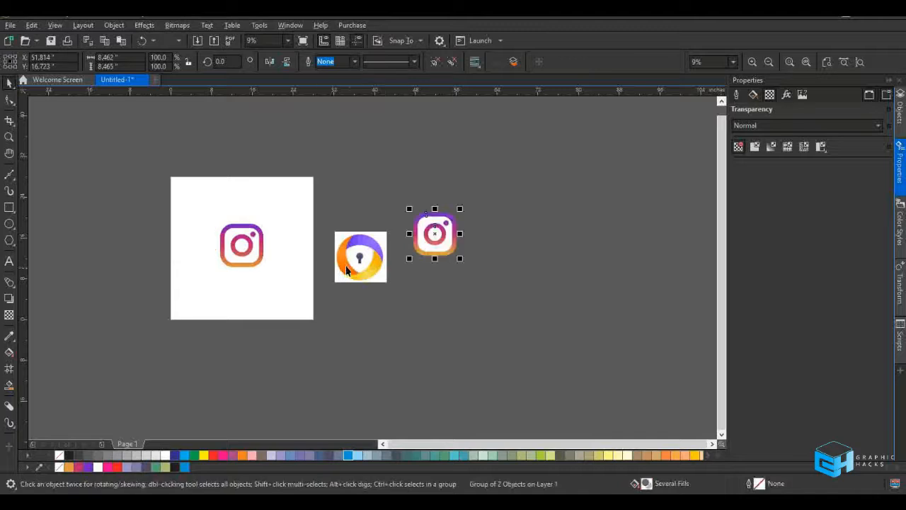
pyautogui.moveTo(238, 242); pyautogui.dragTo(446, 285)
pyautogui.moveTo(363, 259); pyautogui.dragTo(252, 253)
pyautogui.click(252, 253)
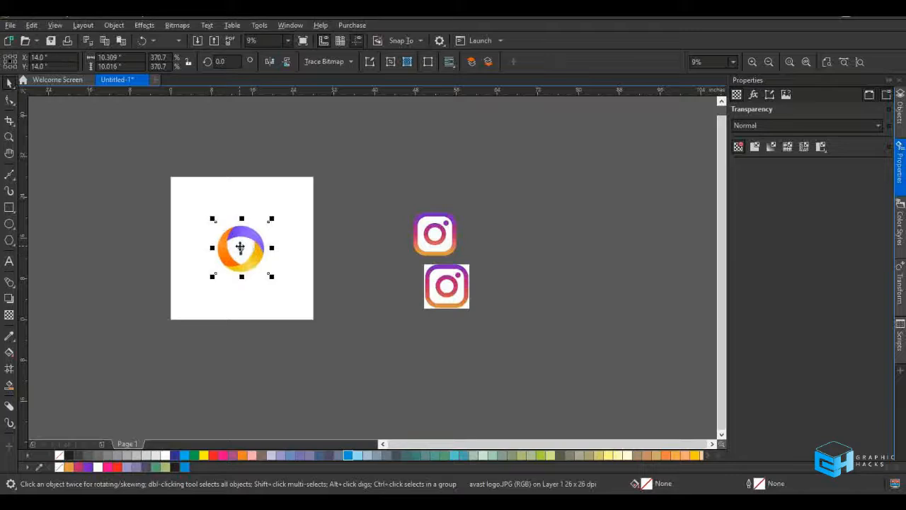
pyautogui.scroll(3, 233, 250)
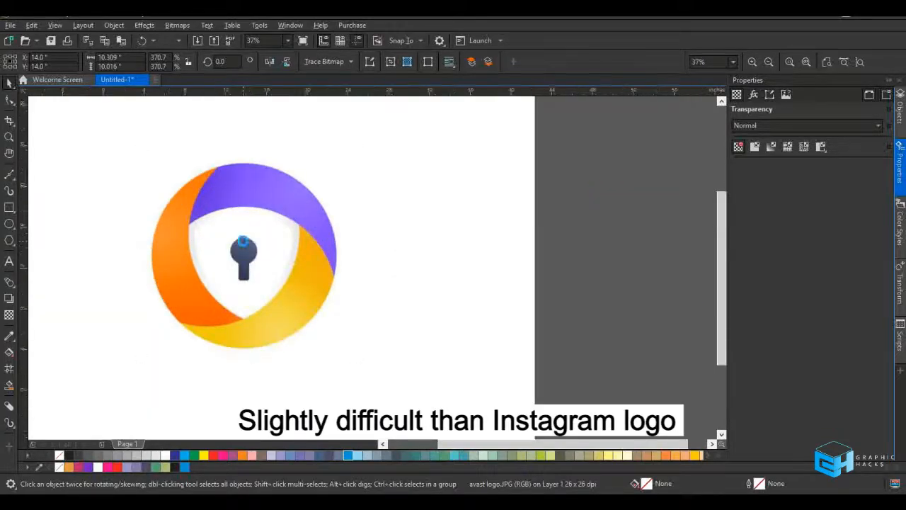
pyautogui.scroll(-2, 241, 244)
pyautogui.scroll(2, 244, 245)
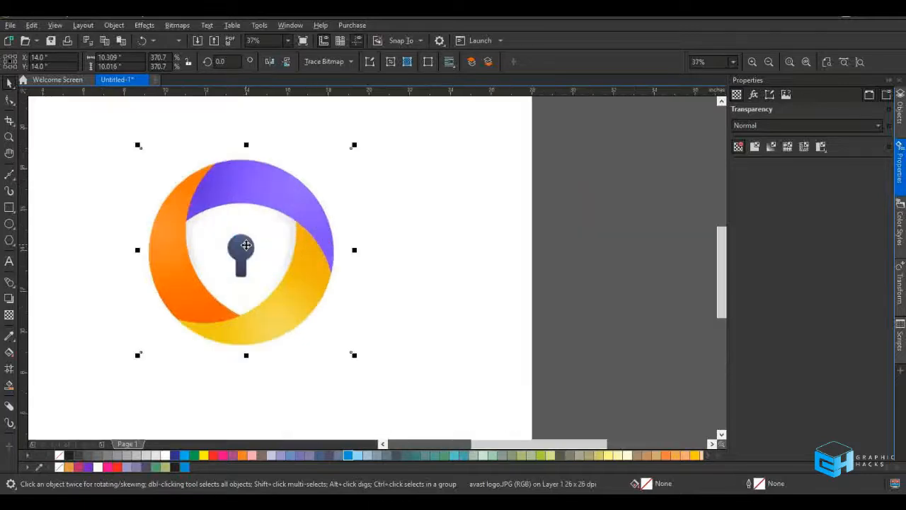
pyautogui.click(246, 188)
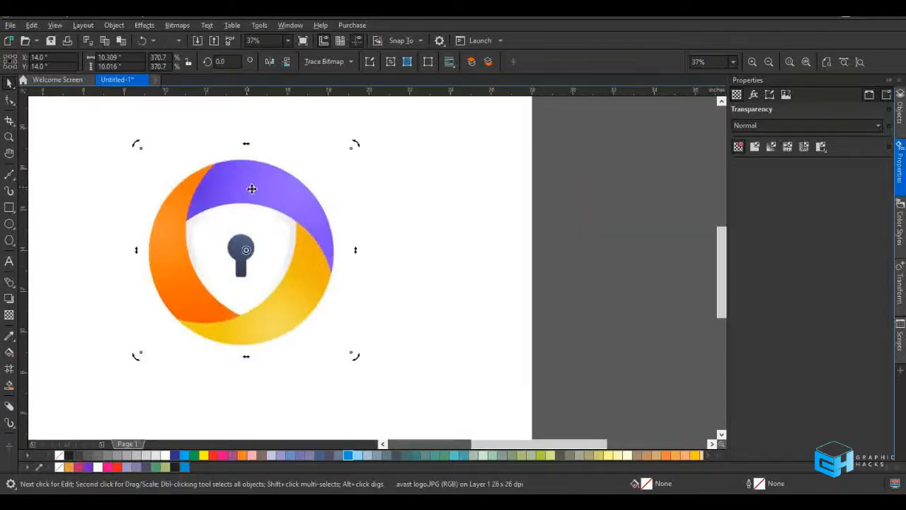
pyautogui.click(280, 203)
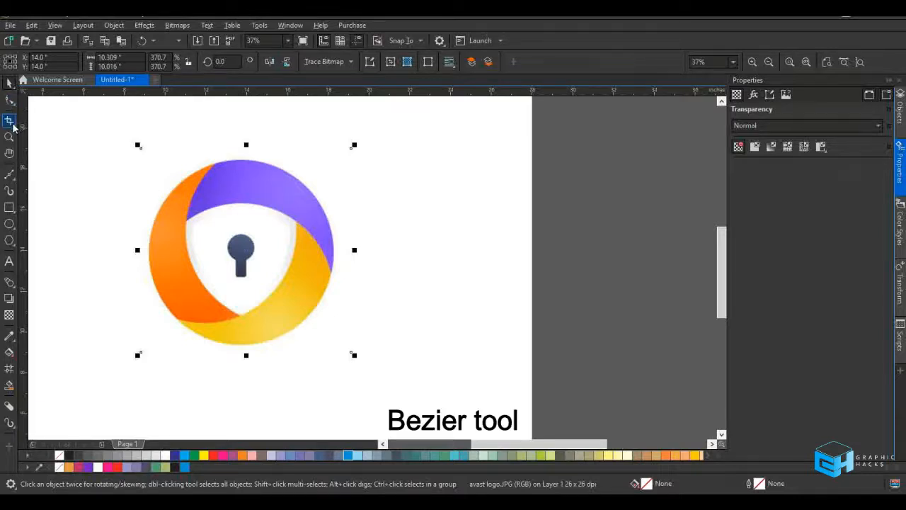
# Use the Bézier tool to draw a straight segment from the purple segment's lower-left inner corner to its lower-right tip
pyautogui.click(11, 101)
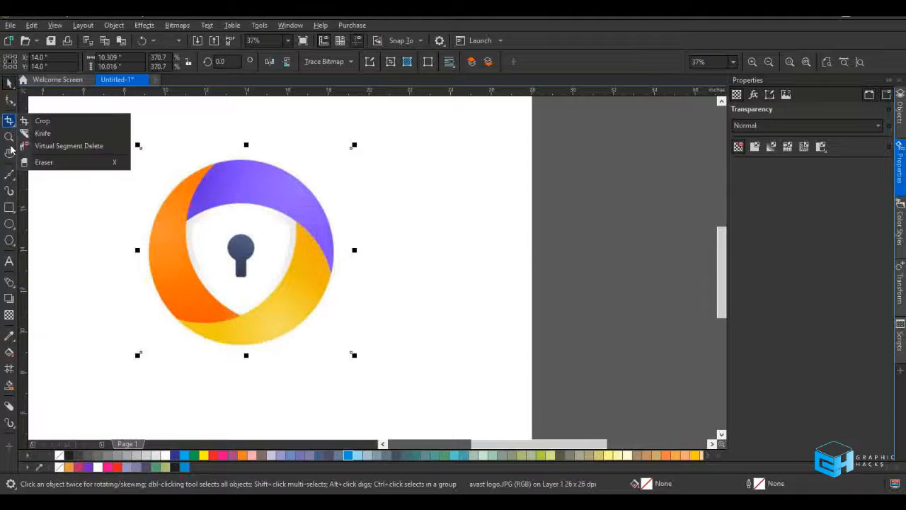
pyautogui.click(10, 175)
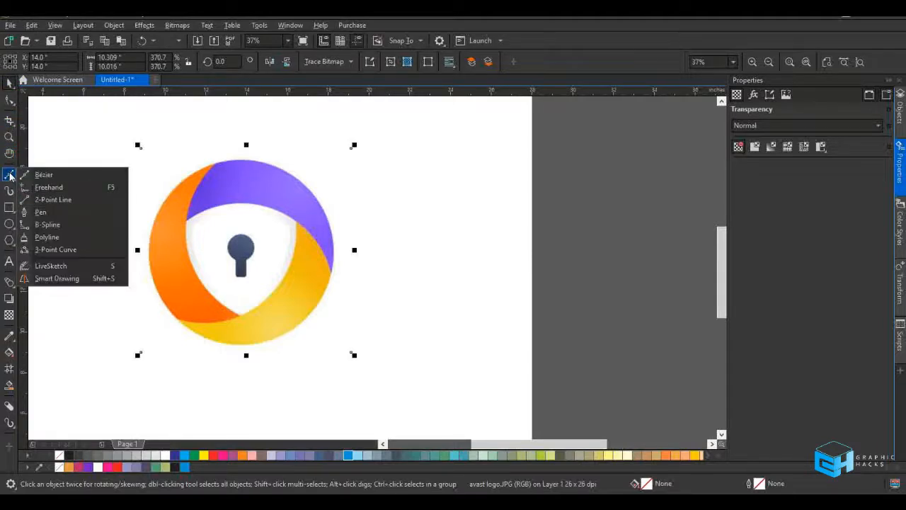
pyautogui.click(46, 178)
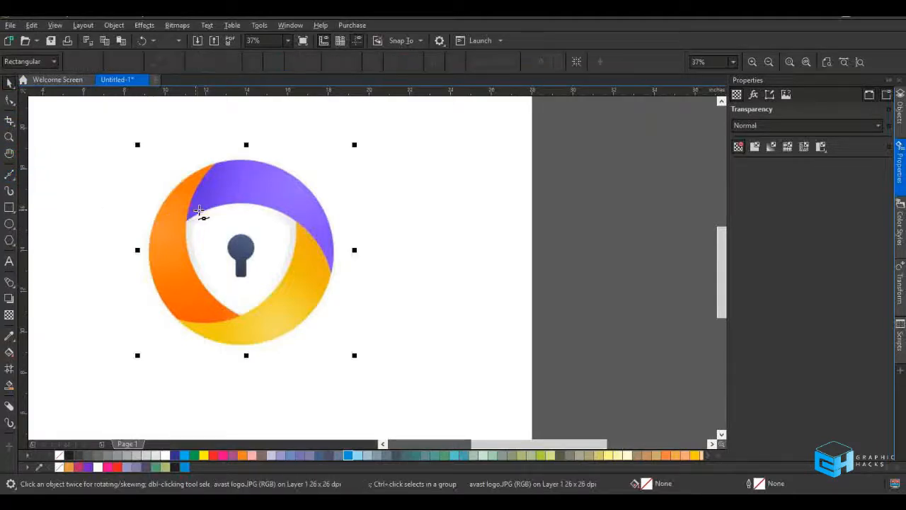
pyautogui.scroll(3, 202, 213)
pyautogui.scroll(-3, 165, 239)
pyautogui.scroll(2, 181, 224)
pyautogui.scroll(1, 174, 233)
pyautogui.click(136, 259)
pyautogui.scroll(-1, 396, 261)
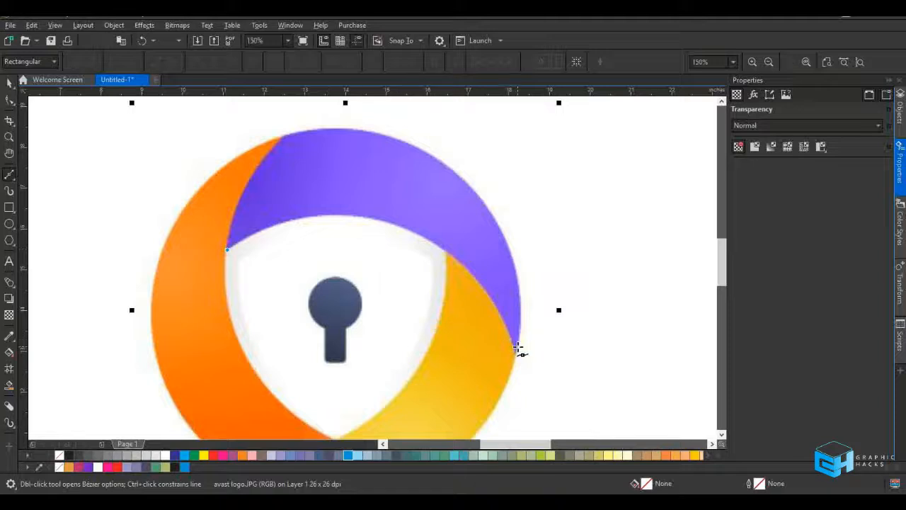
pyautogui.scroll(2, 517, 348)
pyautogui.click(509, 377)
pyautogui.scroll(-2, 499, 339)
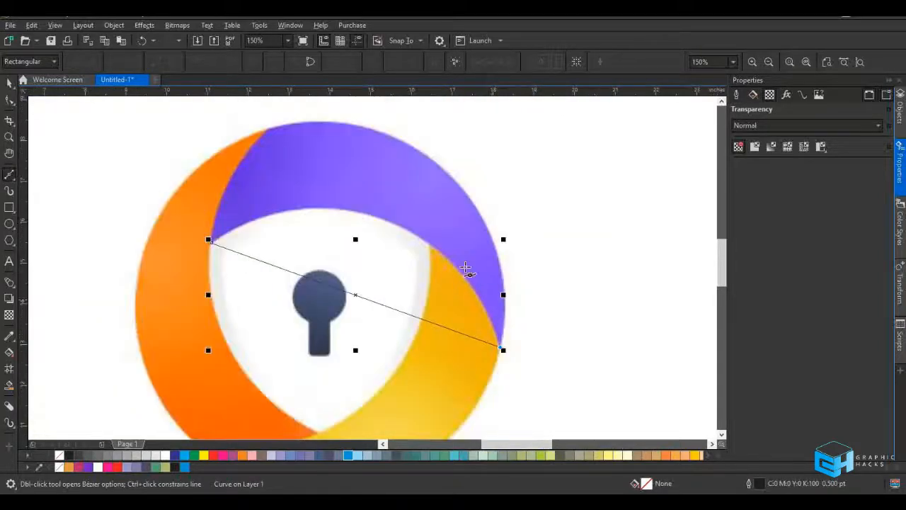
# Continue the Bézier line to the purple segment's upper-left corner and close it into a triangle at the starting node
pyautogui.scroll(2, 268, 135)
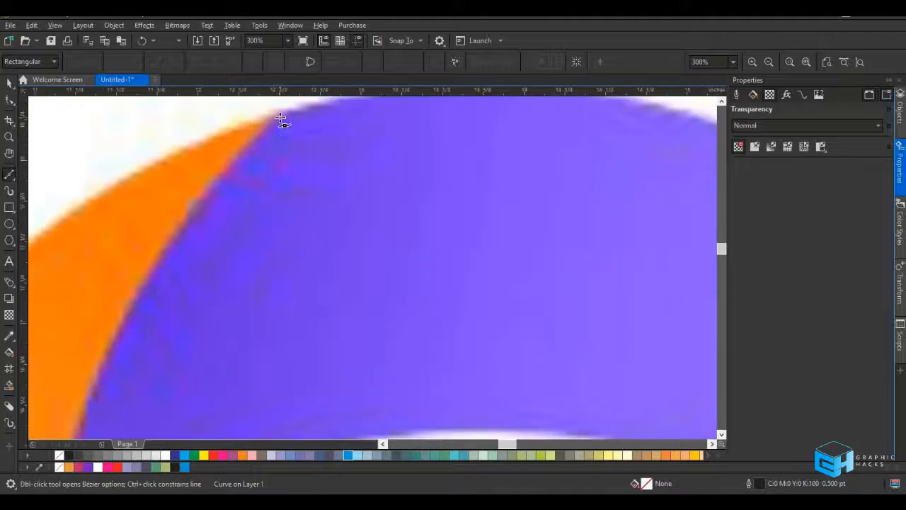
pyautogui.click(287, 113)
pyautogui.scroll(-6, 269, 177)
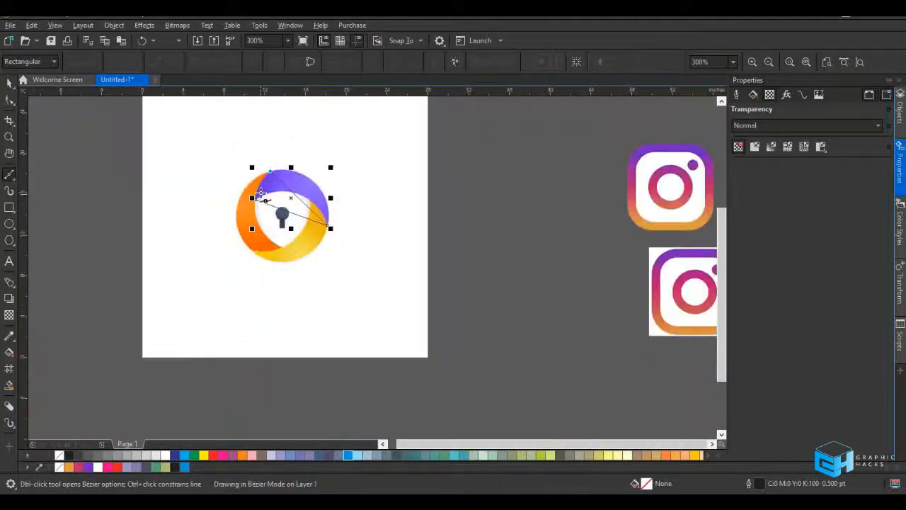
pyautogui.scroll(2, 251, 188)
pyautogui.scroll(3, 252, 189)
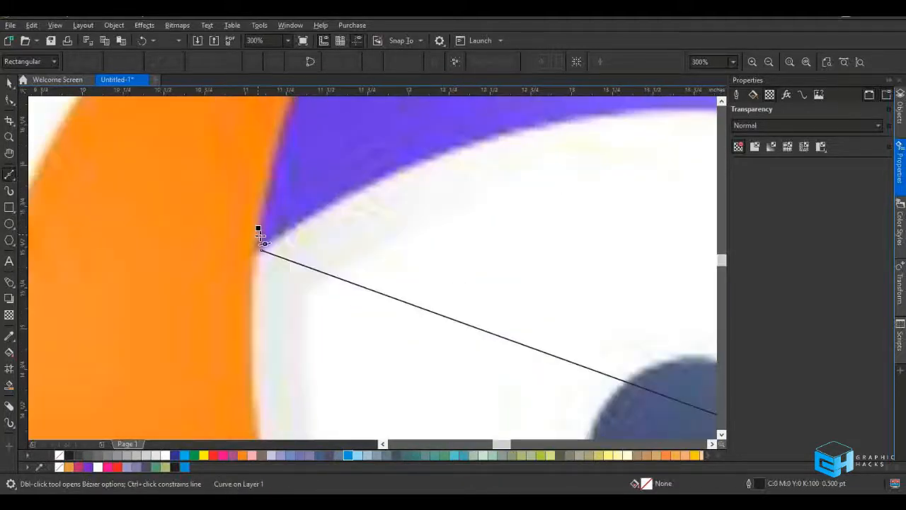
pyautogui.click(261, 251)
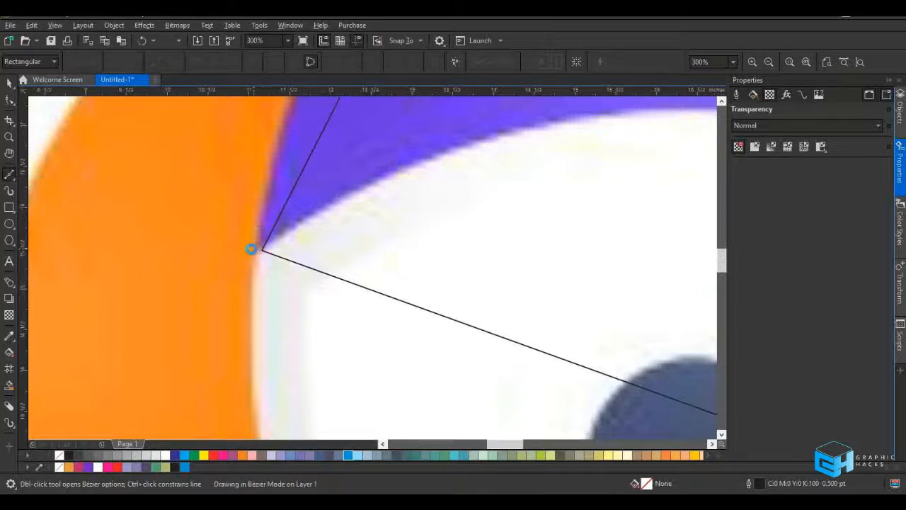
pyautogui.scroll(-4, 261, 251)
pyautogui.press('space')
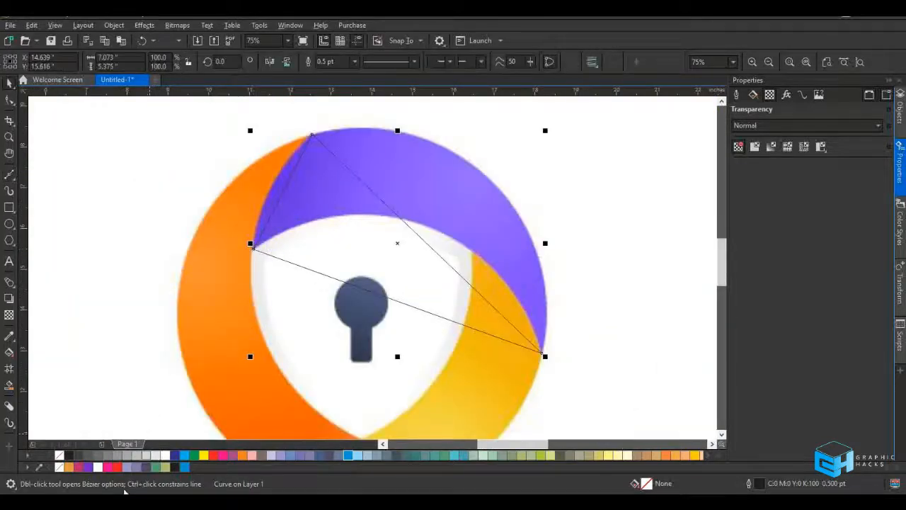
# Try a red fill on the triangle and send it to the back
pyautogui.click(113, 467)
pyautogui.hotkey('shift', 'pagedown')
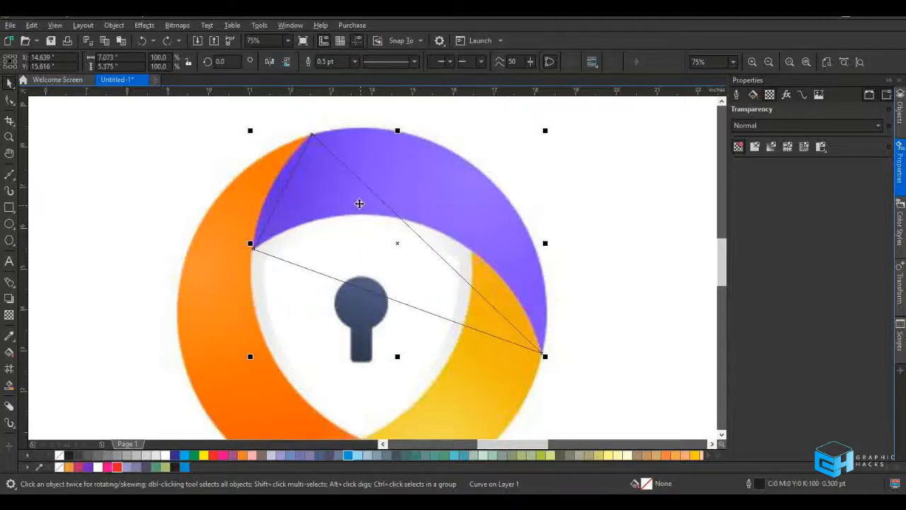
# Convert the triangle's short left side to a curve and bend it along the boundary between orange and purple
pyautogui.click(9, 99)
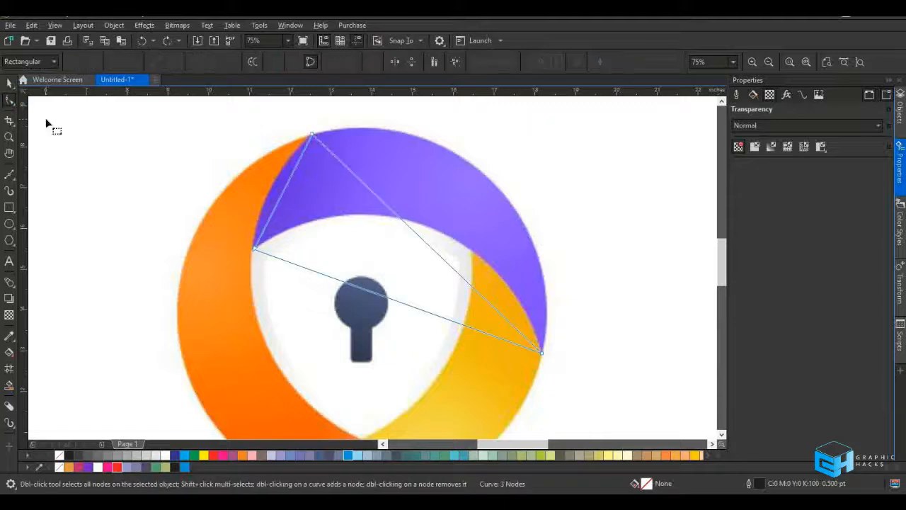
pyautogui.click(285, 188)
pyautogui.click(285, 188)
pyautogui.click(171, 62)
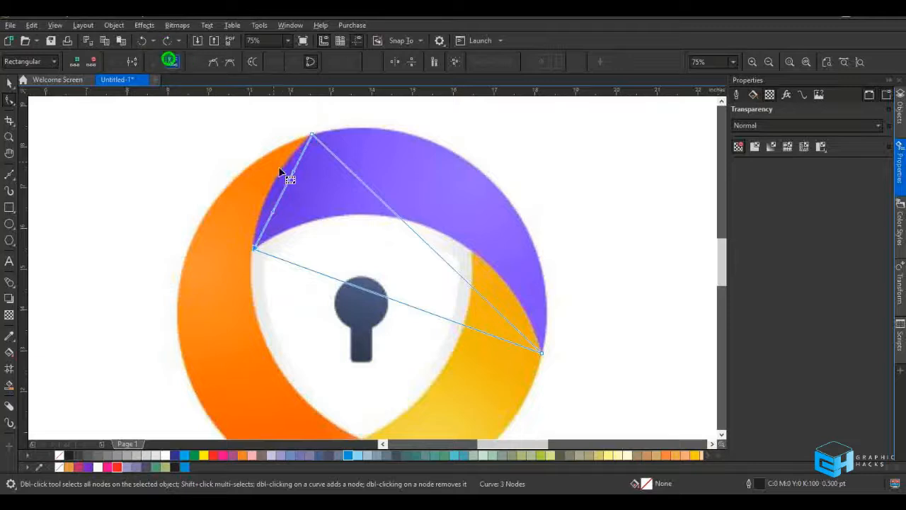
pyautogui.scroll(3, 296, 199)
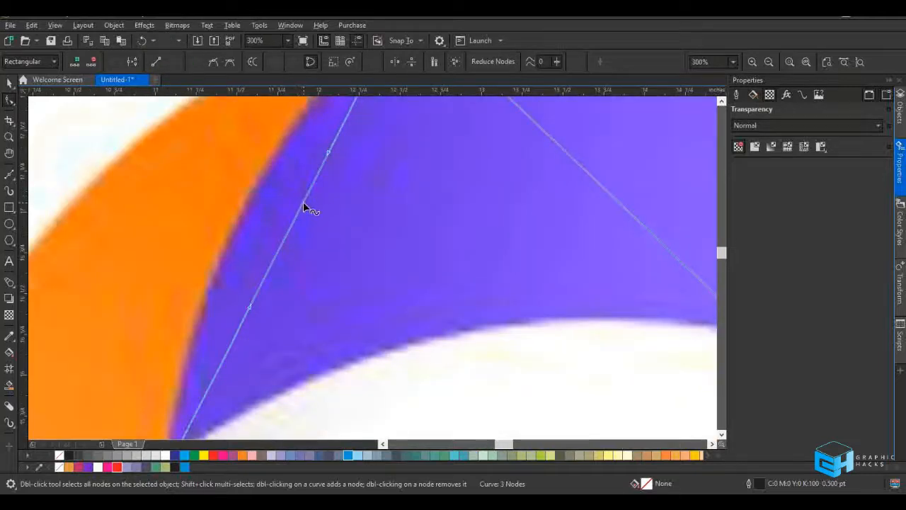
pyautogui.click(303, 204)
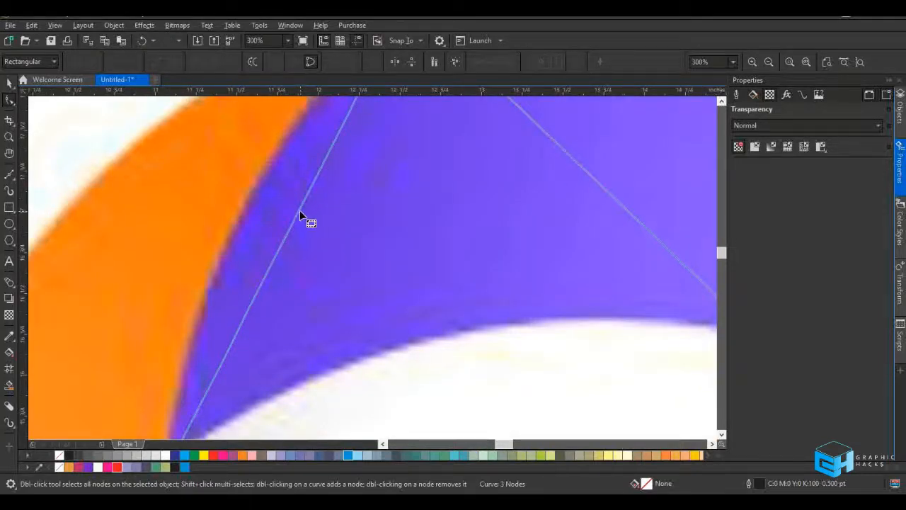
pyautogui.moveTo(299, 210); pyautogui.dragTo(256, 194)
# Move the lower-left and top nodes of the traced shape exactly onto the corners of the purple segment
pyautogui.scroll(-3, 255, 187)
pyautogui.scroll(4, 231, 252)
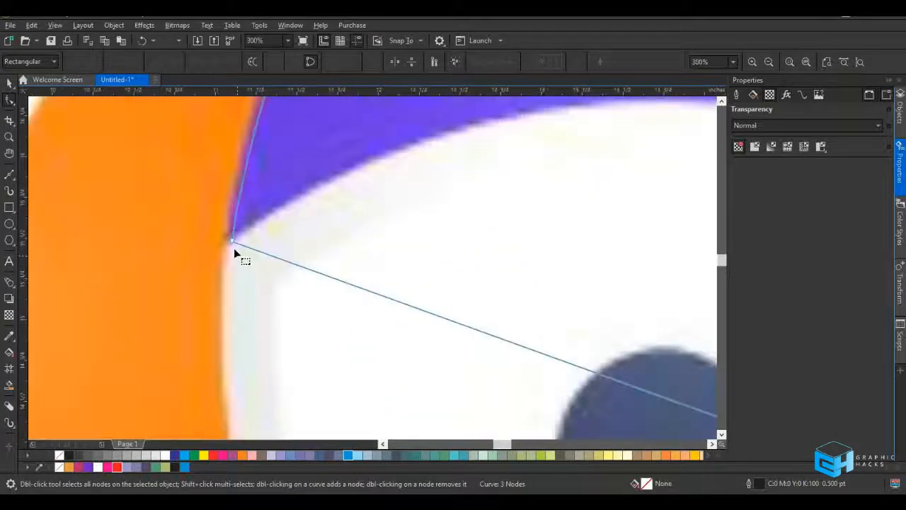
pyautogui.moveTo(243, 260); pyautogui.dragTo(216, 257)
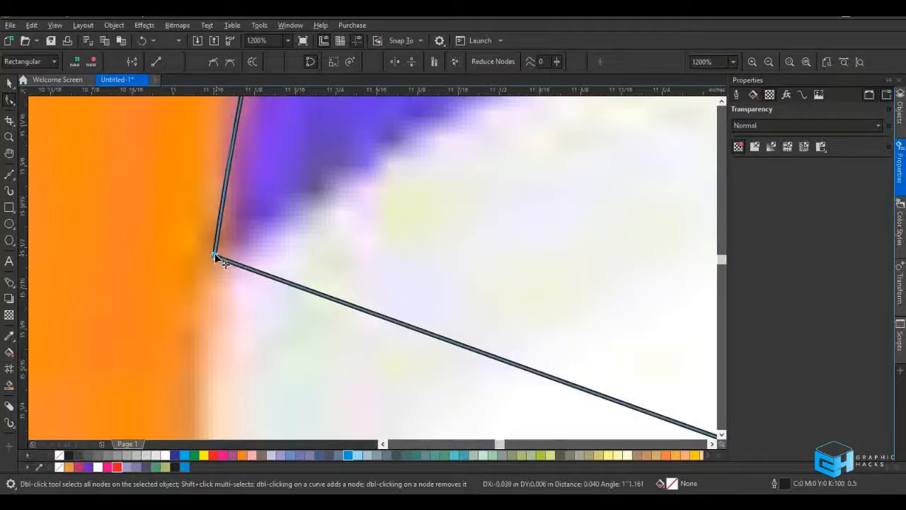
pyautogui.scroll(-4, 220, 260)
pyautogui.scroll(3, 283, 151)
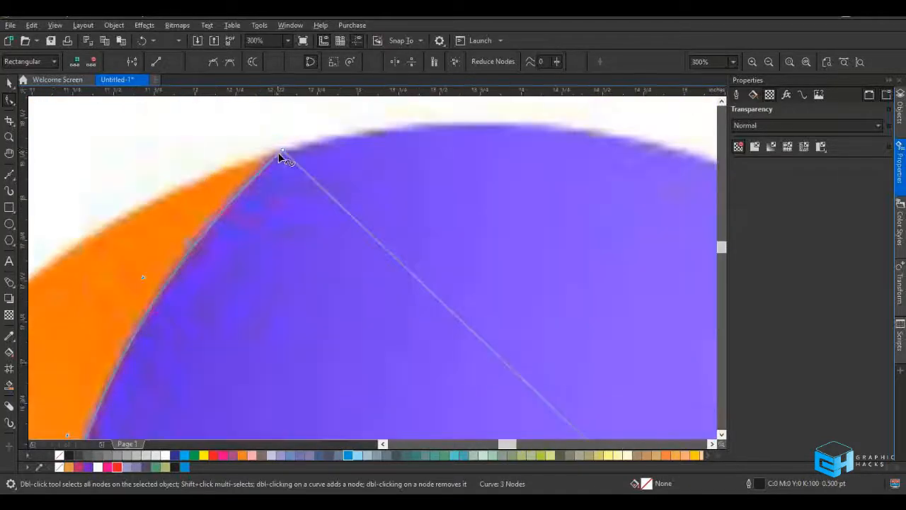
pyautogui.scroll(2, 280, 146)
pyautogui.moveTo(266, 144); pyautogui.dragTo(282, 119)
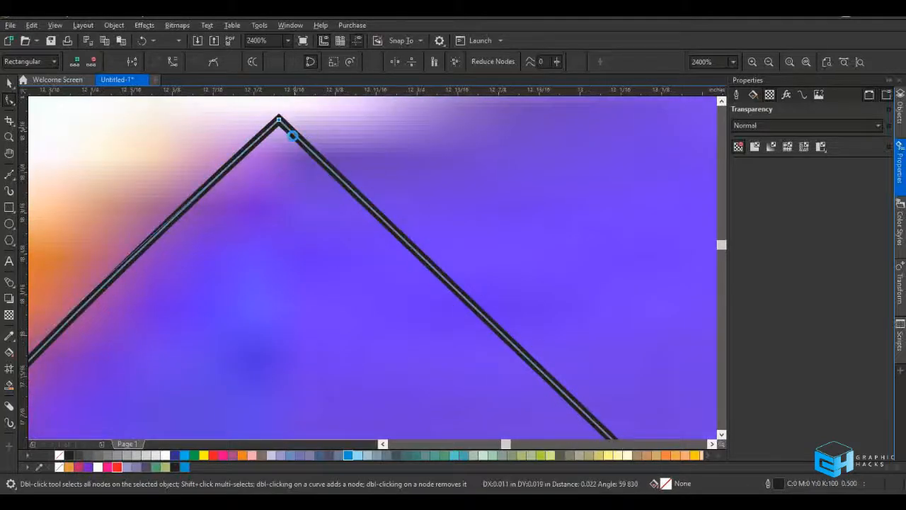
# Convert the long side between the top node and the lower-right tip to a curve and bend it outward along the purple segment's outer edge
pyautogui.scroll(-4, 278, 133)
pyautogui.scroll(3, 388, 237)
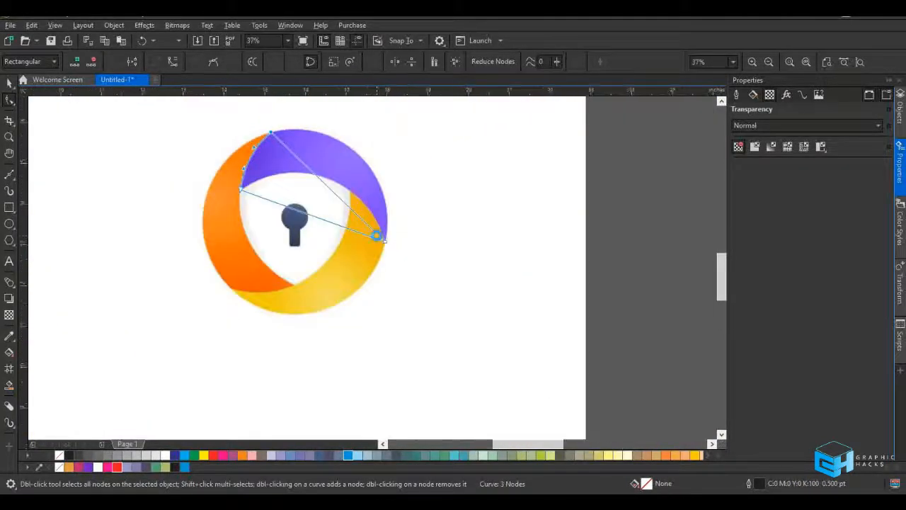
pyautogui.scroll(-3, 338, 216)
pyautogui.scroll(1, 333, 182)
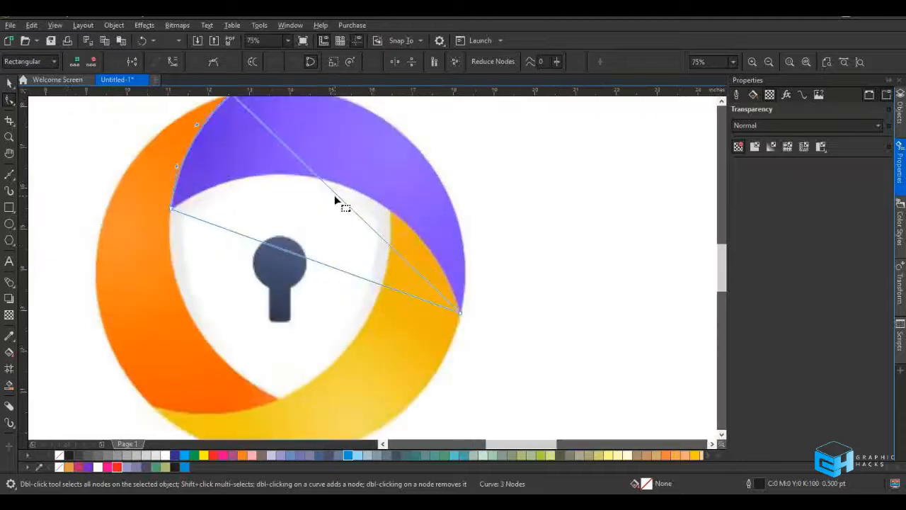
pyautogui.click(338, 195)
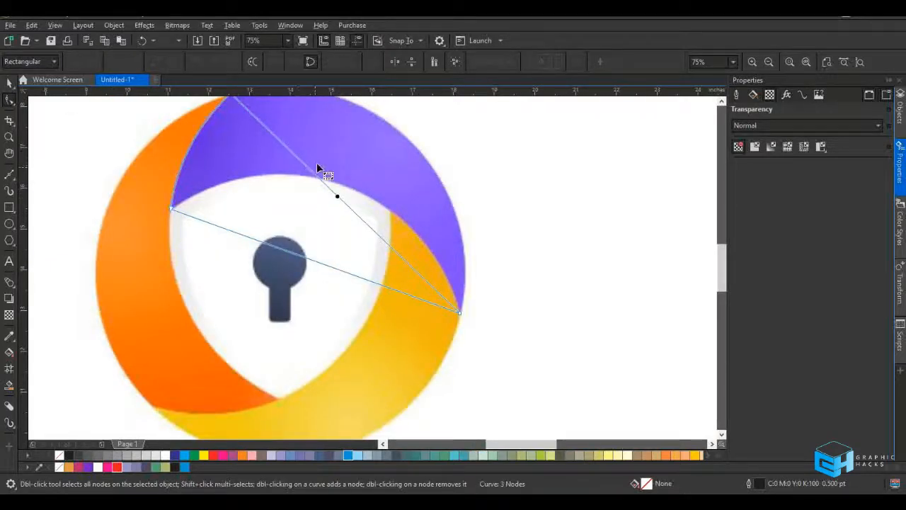
pyautogui.click(174, 61)
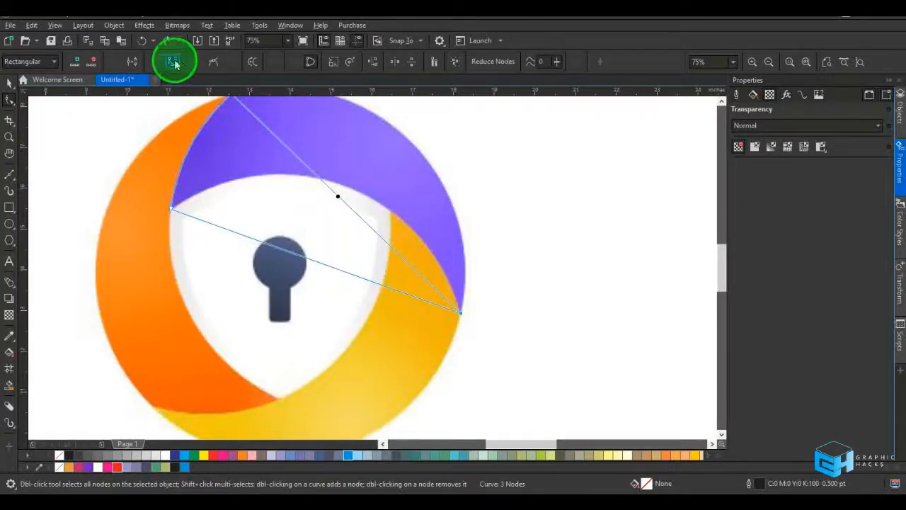
pyautogui.moveTo(348, 207); pyautogui.dragTo(407, 138)
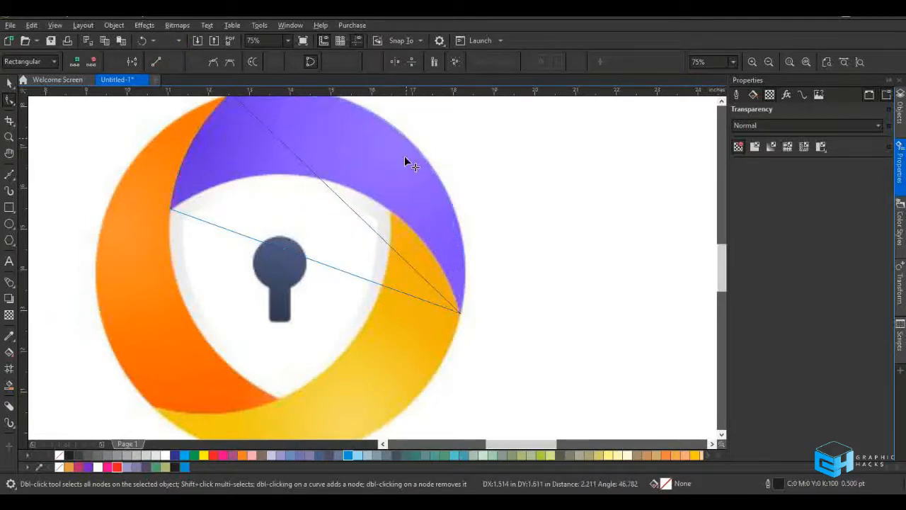
# Adjust the top node's curve handle to fit the outer curve to the purple segment's upper edge
pyautogui.scroll(-2, 396, 220)
pyautogui.scroll(4, 364, 167)
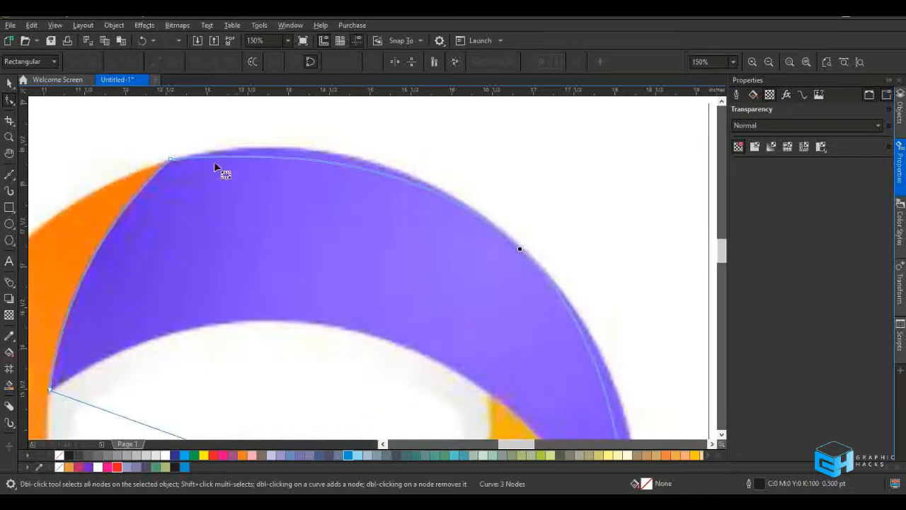
pyautogui.click(171, 160)
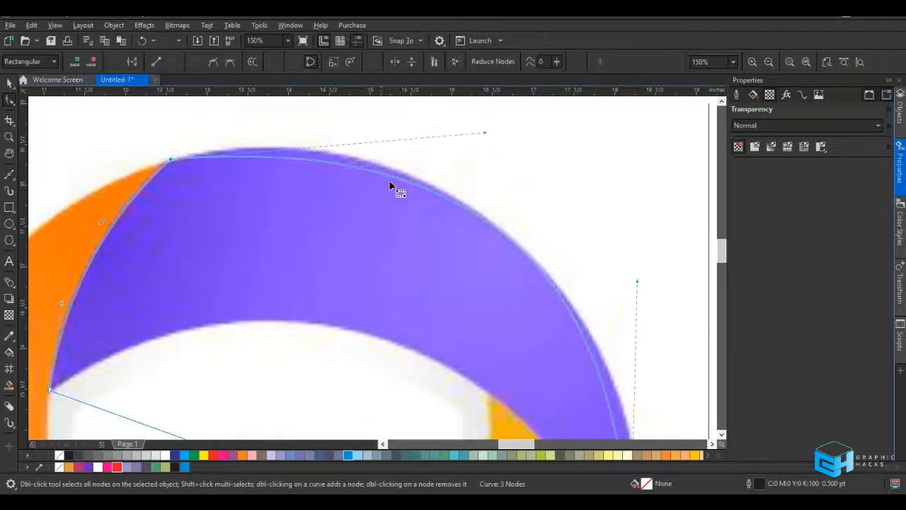
pyautogui.moveTo(485, 133); pyautogui.dragTo(434, 103)
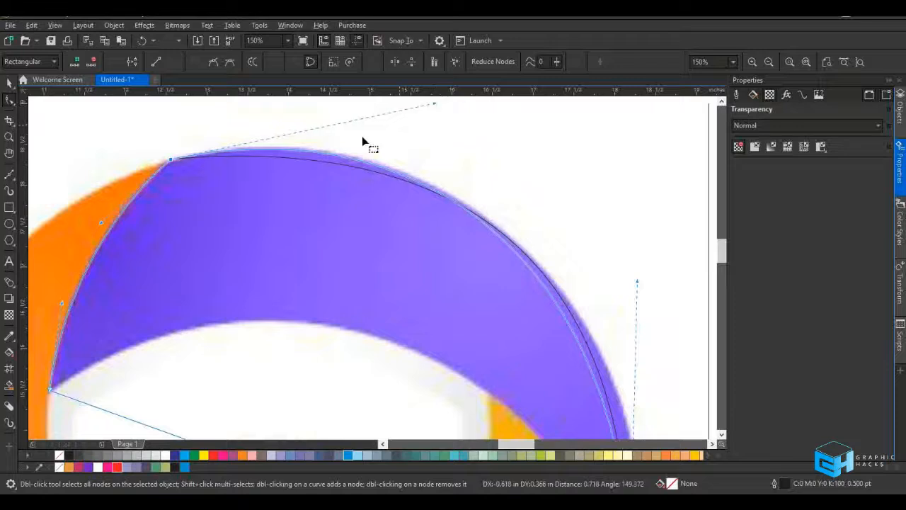
# Adjust the curve handles of the lower-right and top nodes to fit the outer curve to the purple segment's outer edge
pyautogui.scroll(-2, 376, 196)
pyautogui.scroll(2, 477, 238)
pyautogui.scroll(-2, 485, 199)
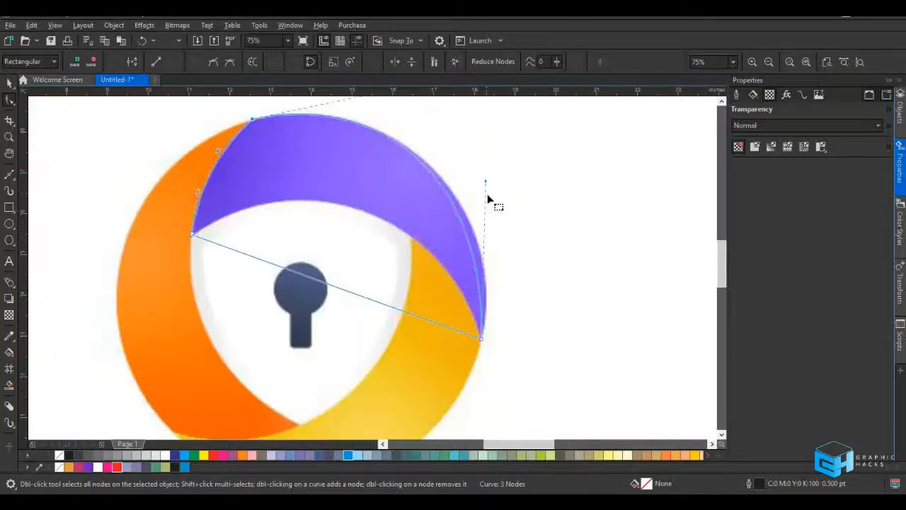
pyautogui.click(485, 182)
pyautogui.moveTo(487, 182); pyautogui.dragTo(510, 194)
pyautogui.scroll(-2, 453, 201)
pyautogui.scroll(5, 419, 136)
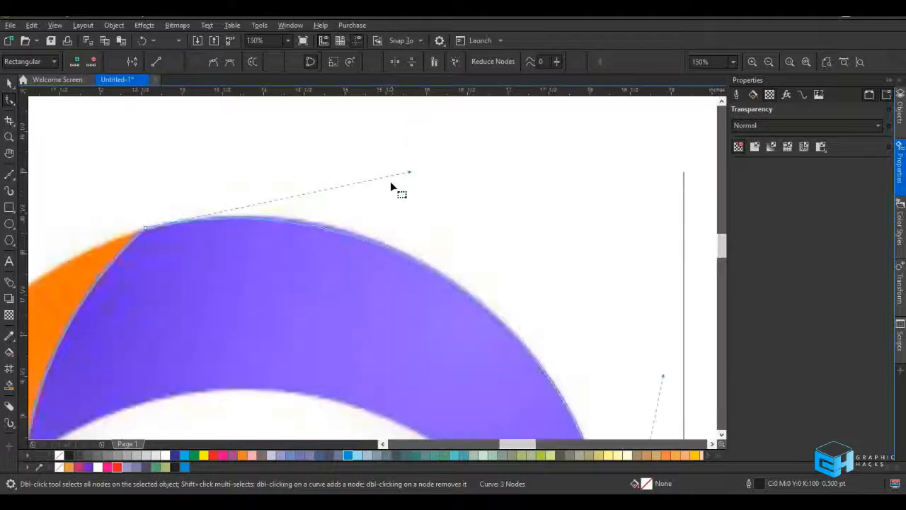
pyautogui.moveTo(428, 162); pyautogui.dragTo(425, 138)
pyautogui.scroll(-5, 420, 177)
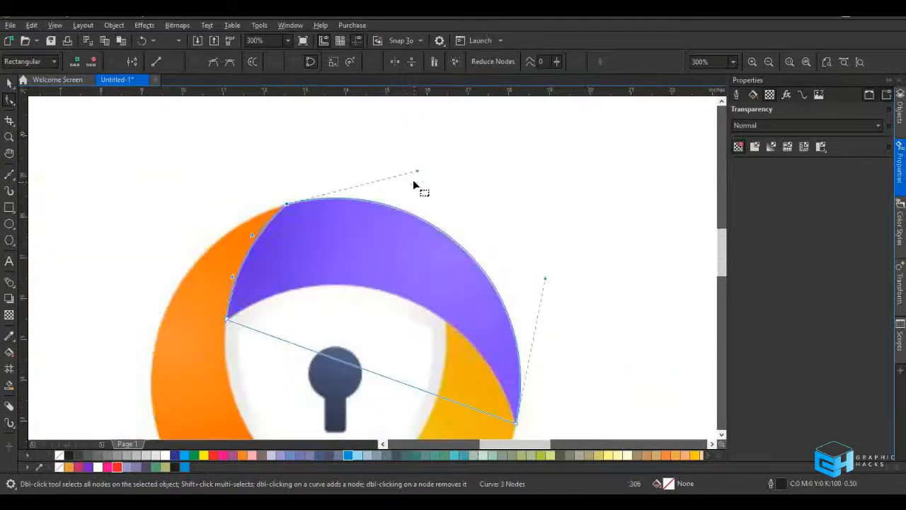
# Convert the remaining straight side to a curve and bend it upward along the purple segment's inner edge
pyautogui.scroll(2, 429, 287)
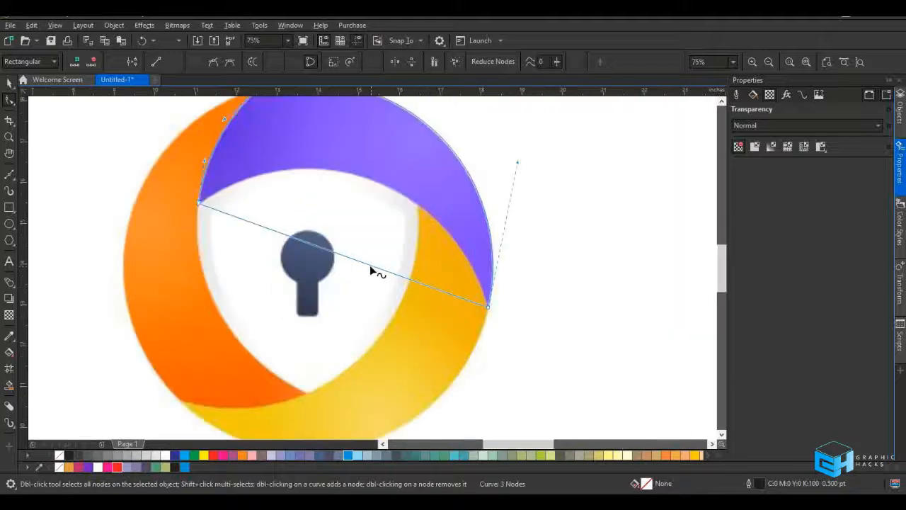
pyautogui.click(367, 264)
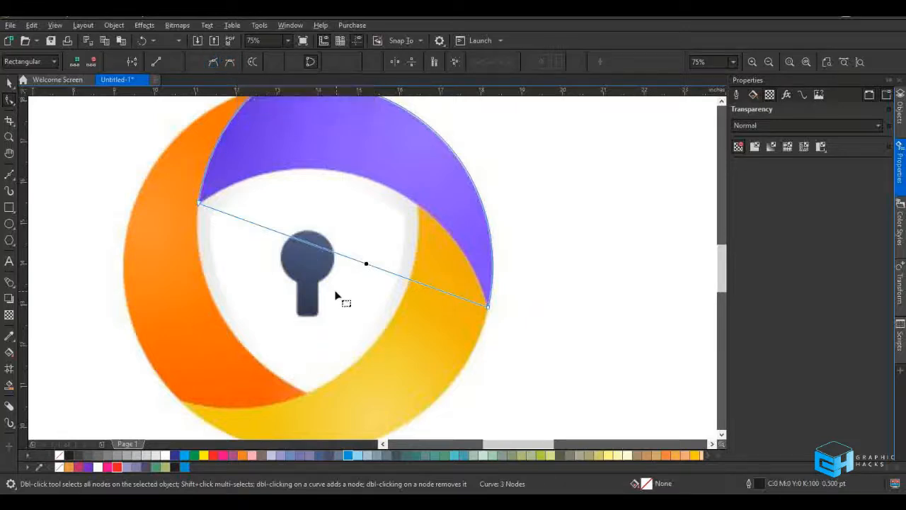
pyautogui.click(322, 248)
pyautogui.moveTo(322, 249); pyautogui.dragTo(351, 177)
pyautogui.scroll(2, 488, 308)
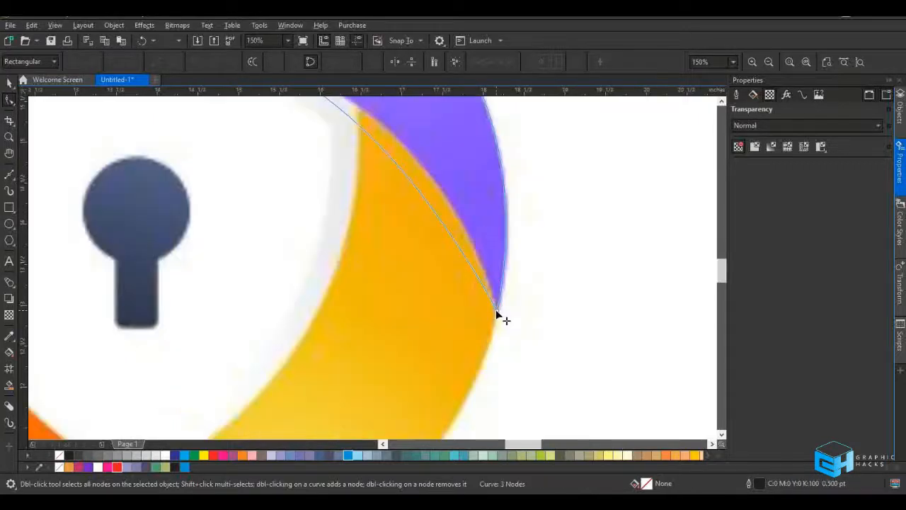
# Adjust the handles at both ends of the inner curve so it follows the purple segment's lower edge
pyautogui.click(498, 312)
pyautogui.scroll(-4, 498, 312)
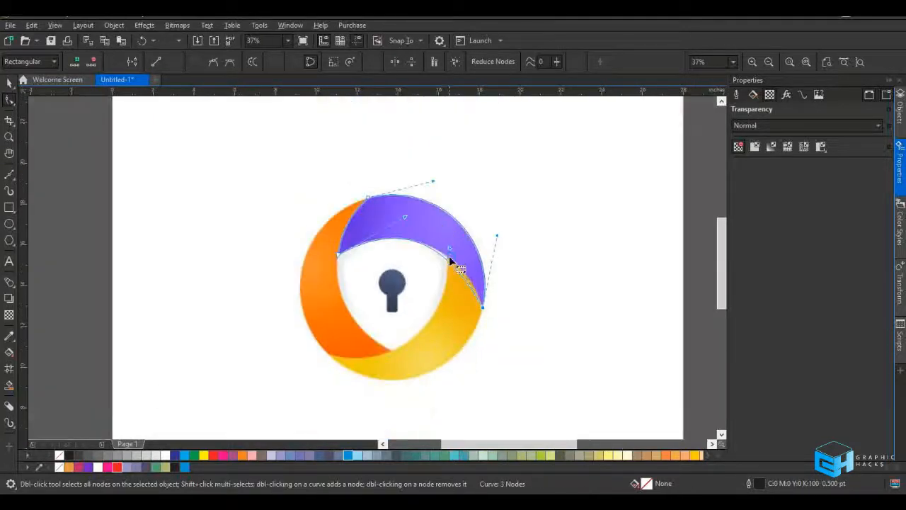
pyautogui.scroll(2, 450, 260)
pyautogui.moveTo(448, 238); pyautogui.dragTo(481, 251)
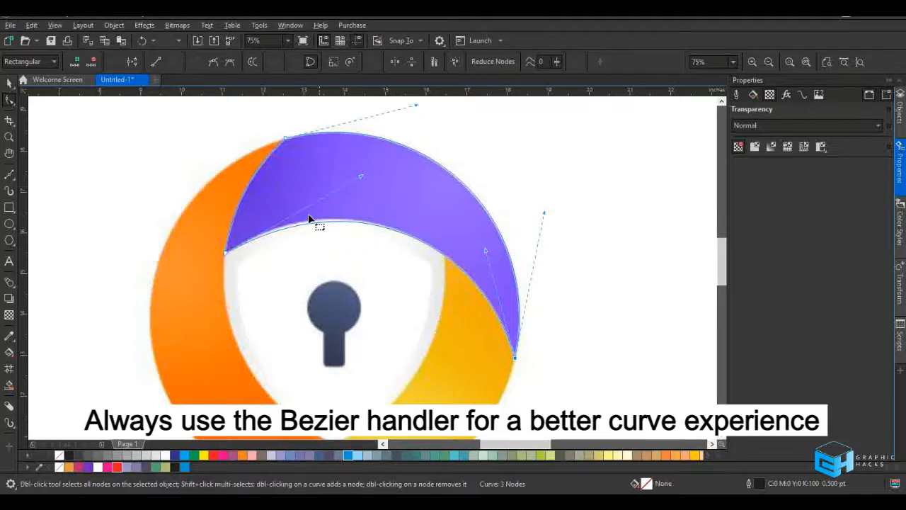
pyautogui.scroll(3, 299, 221)
pyautogui.scroll(-1, 308, 228)
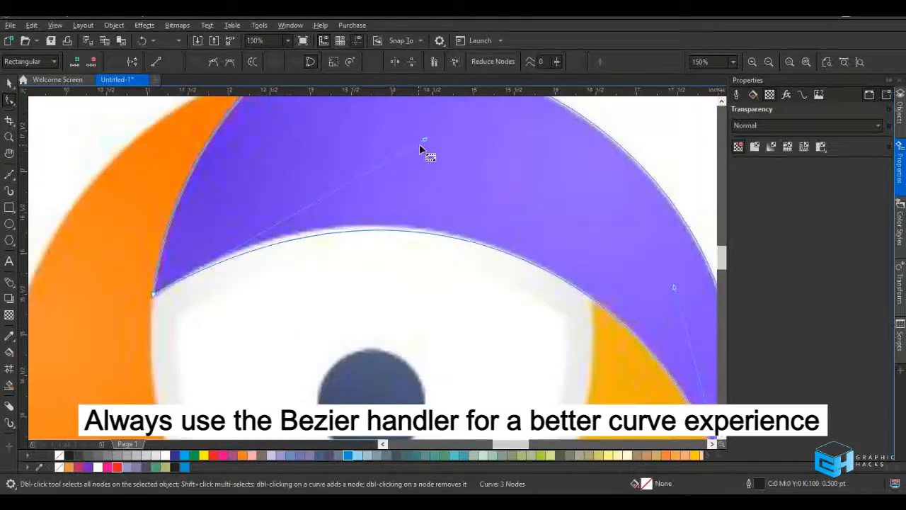
pyautogui.moveTo(424, 140); pyautogui.dragTo(407, 130)
pyautogui.scroll(-5, 326, 191)
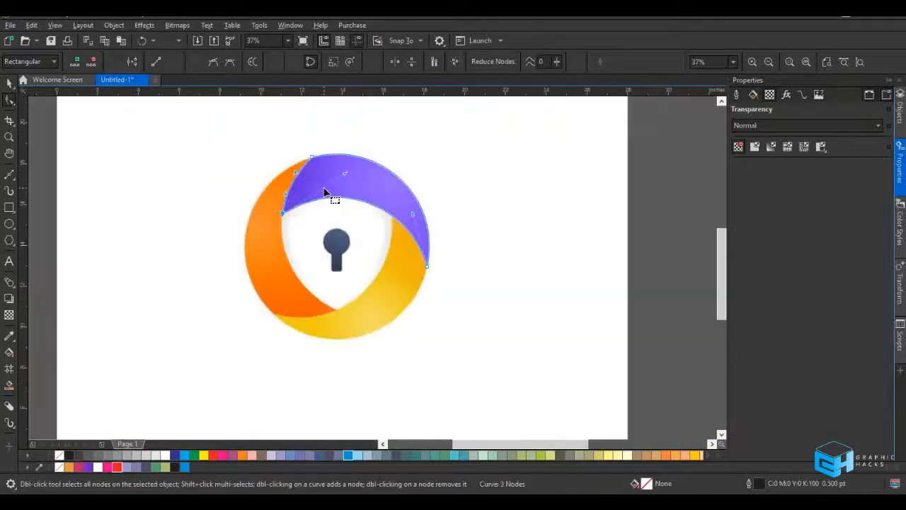
# Move the traced outline off the logo to check its shape, and undo the move
pyautogui.press('space')
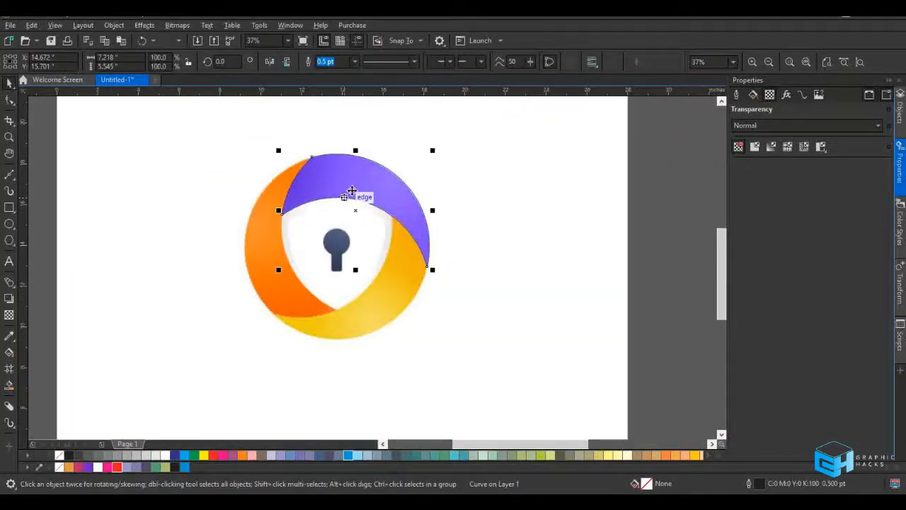
pyautogui.moveTo(352, 190); pyautogui.dragTo(528, 238)
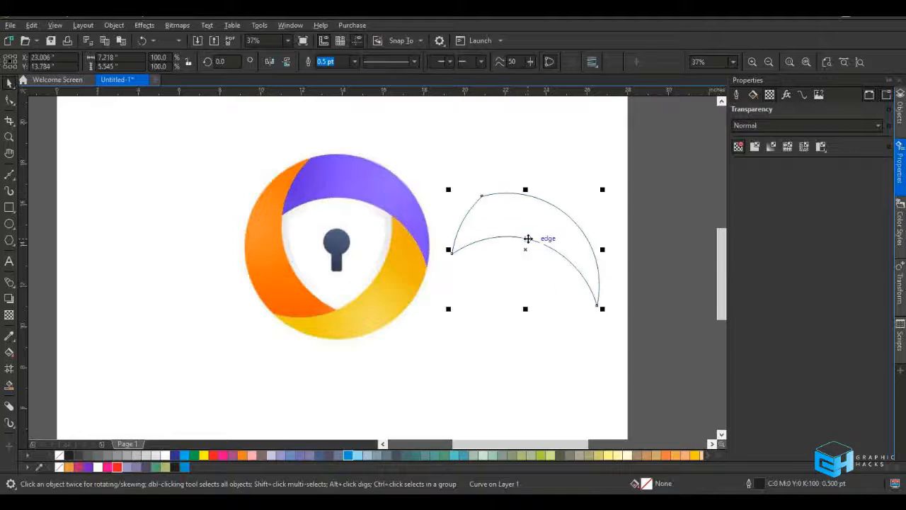
pyautogui.press('space')
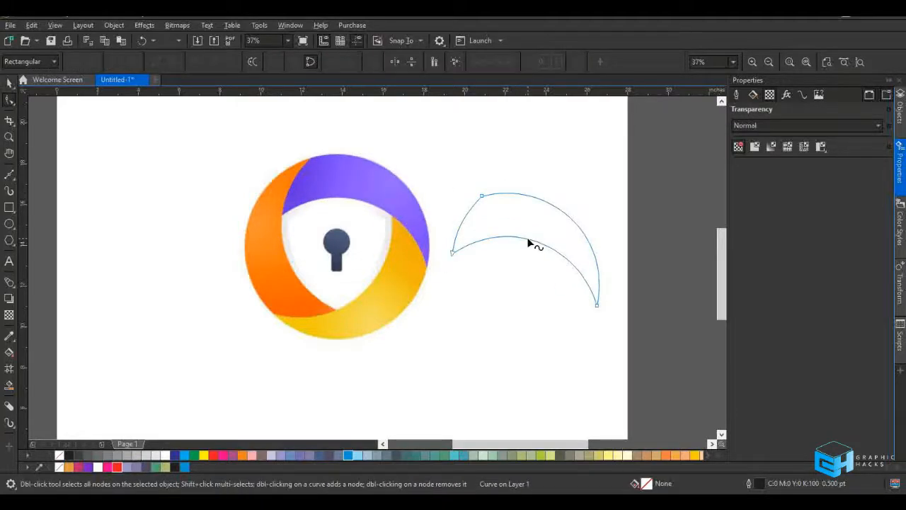
pyautogui.hotkey('ctrl', 'z')
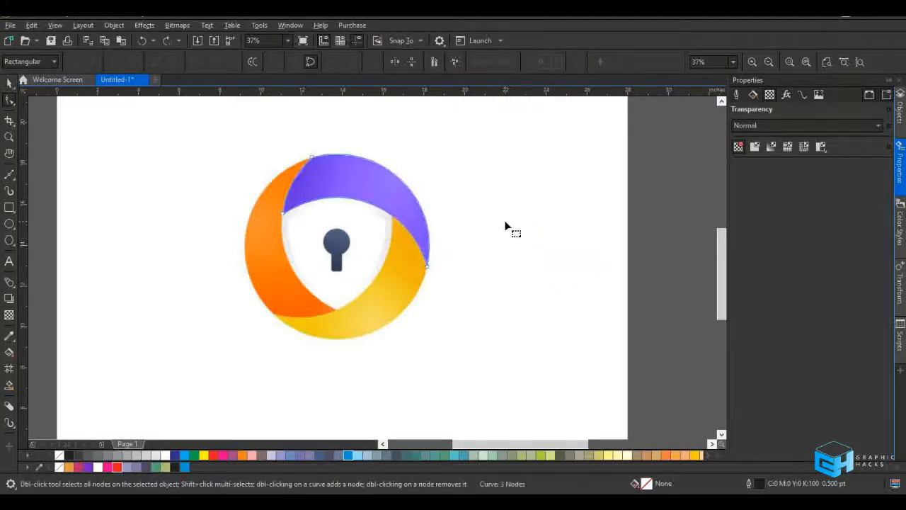
# Place a copy of the purple segment's outline over the yellow segment, rotated to about 233.6°
pyautogui.press('space')
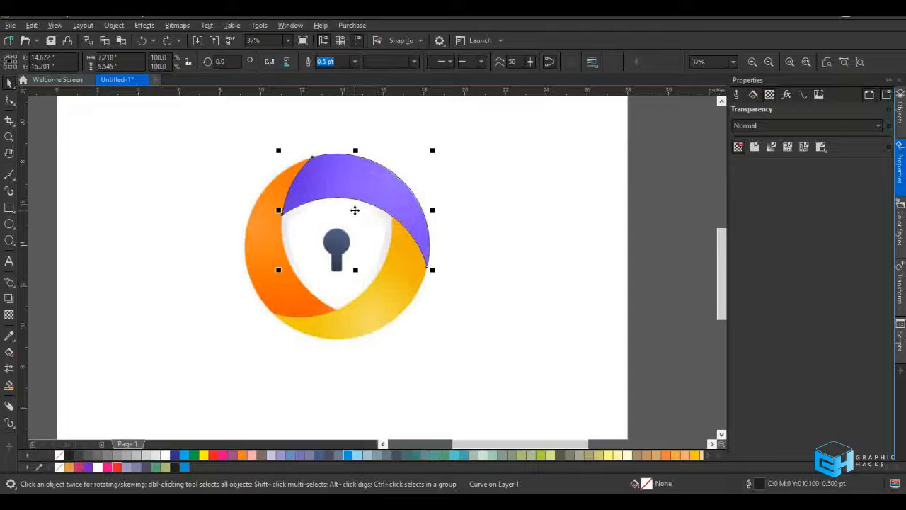
pyautogui.moveTo(388, 195); pyautogui.dragTo(390, 292)
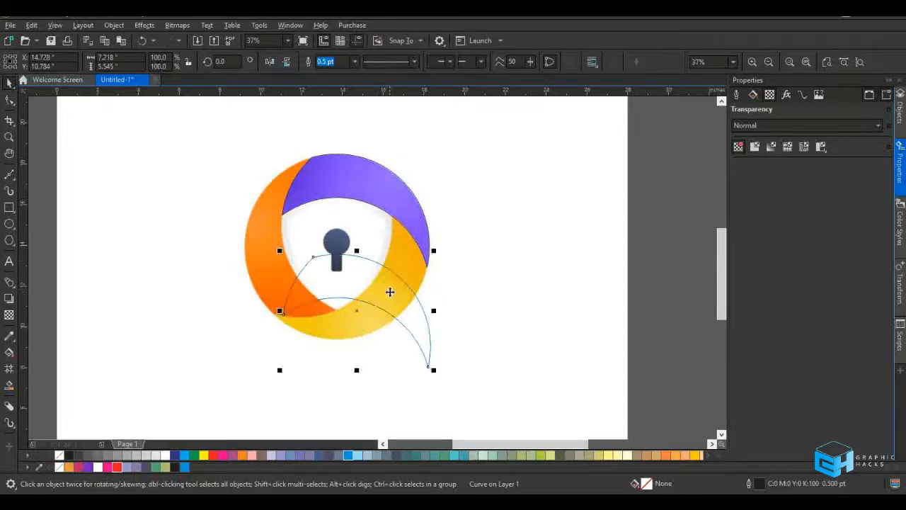
pyautogui.click(368, 279)
pyautogui.moveTo(437, 251); pyautogui.dragTo(356, 353)
pyautogui.press('space')
pyautogui.press('space')
pyautogui.moveTo(379, 324); pyautogui.dragTo(375, 297)
pyautogui.scroll(2, 384, 299)
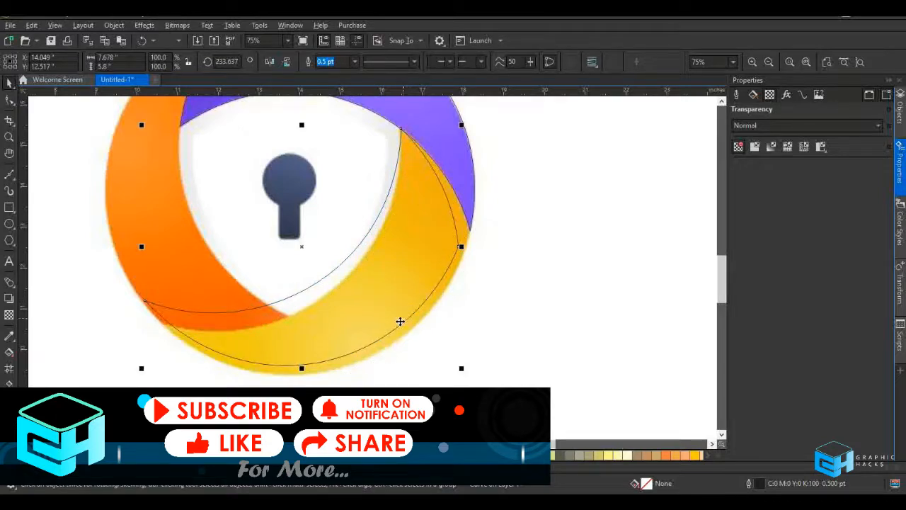
# Rotate the copied outline to about 235.3° and move its outer corner near the purple segment's lower-right tip
pyautogui.click(331, 303)
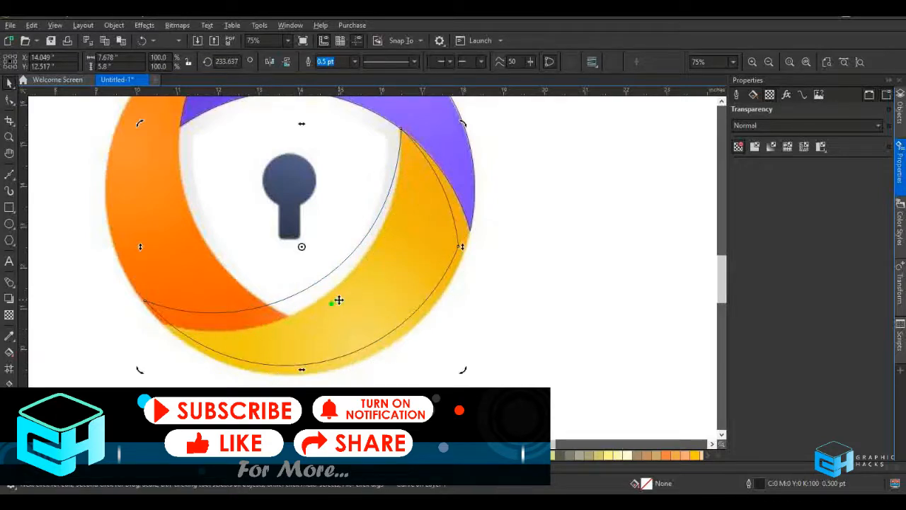
pyautogui.moveTo(463, 124); pyautogui.dragTo(460, 123)
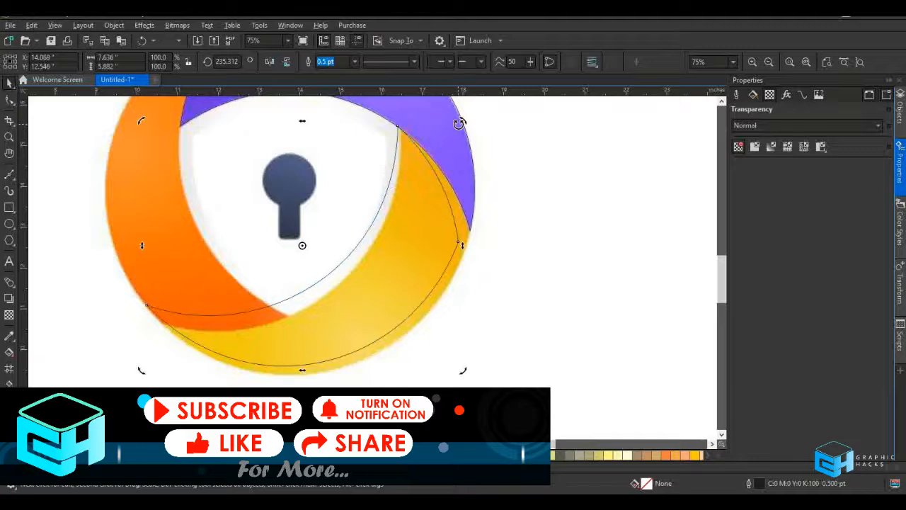
pyautogui.click(417, 213)
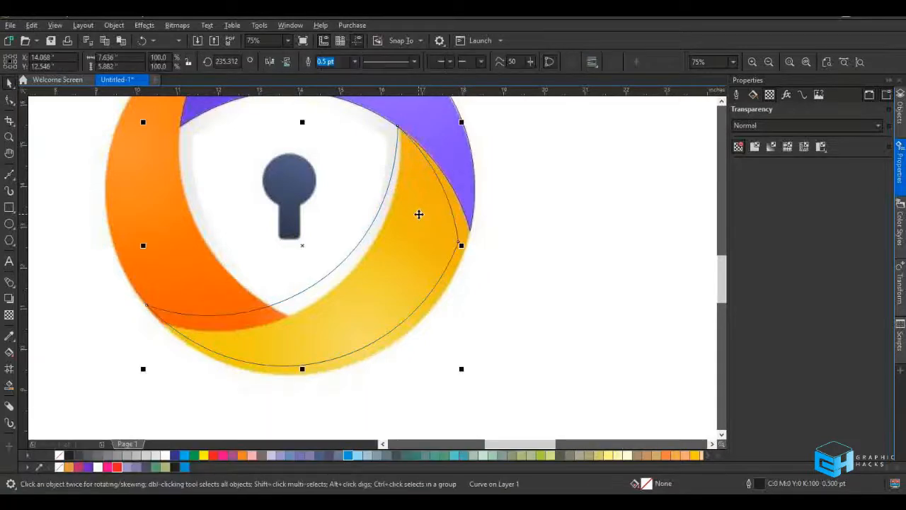
pyautogui.moveTo(406, 259)
pyautogui.mouseDown()
pyautogui.moveTo(417, 264)
pyautogui.moveTo(411, 249)
pyautogui.mouseUp()
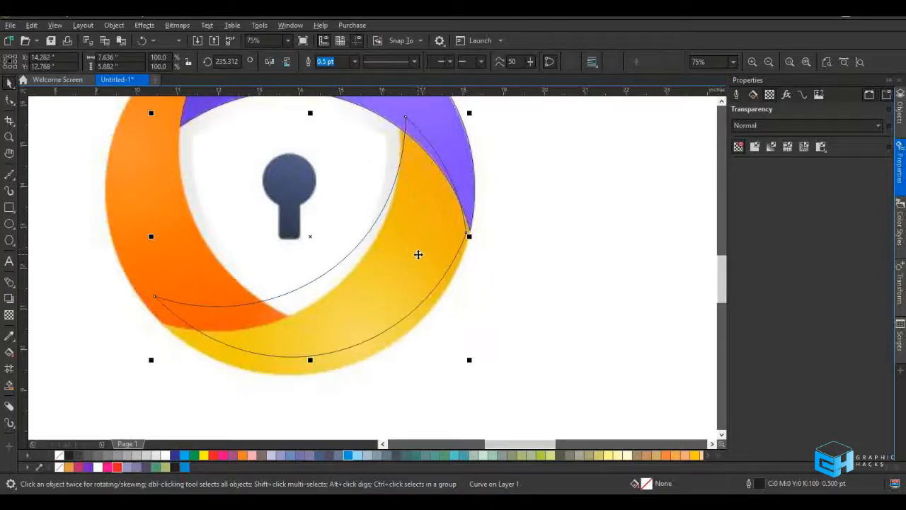
# Move the copied outline's lower-left node onto the tip where the yellow segment meets the orange one
pyautogui.doubleClick(258, 341)
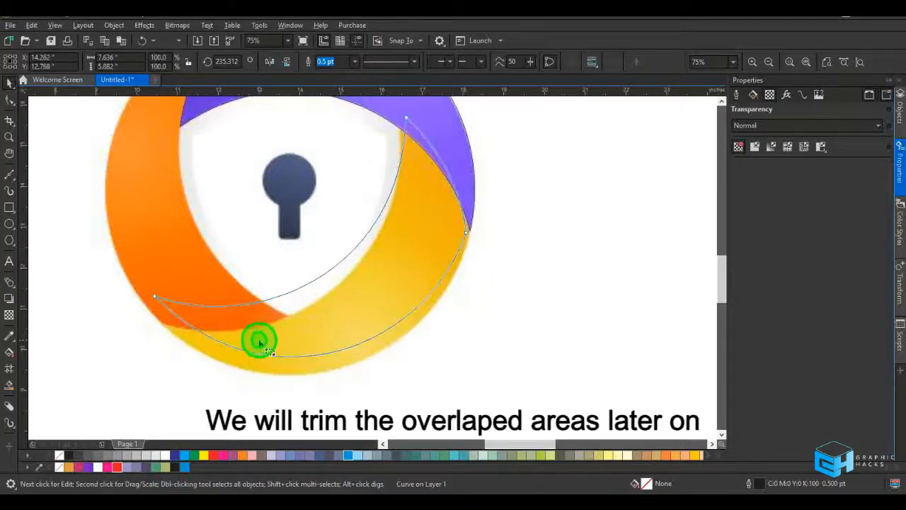
pyautogui.moveTo(155, 301); pyautogui.dragTo(162, 327)
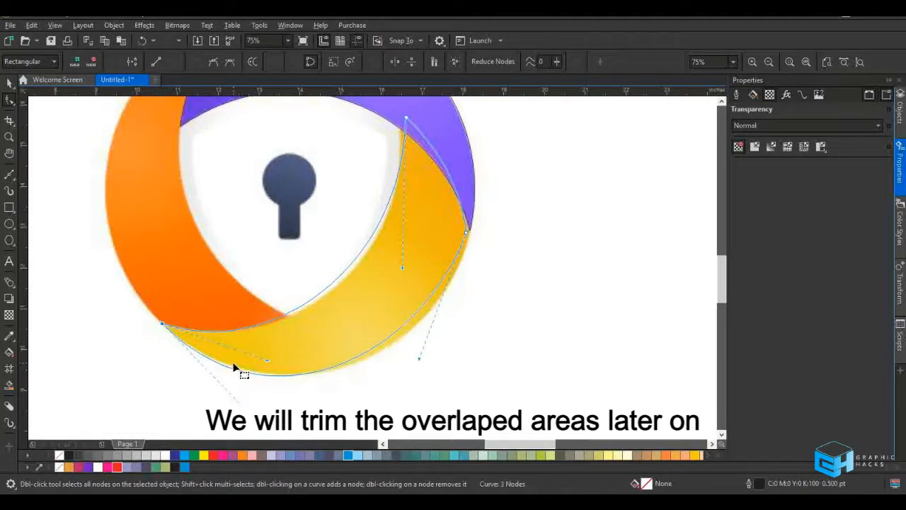
pyautogui.scroll(3, 202, 307)
pyautogui.scroll(-3, 186, 293)
pyautogui.scroll(2, 142, 269)
pyautogui.scroll(1, 127, 276)
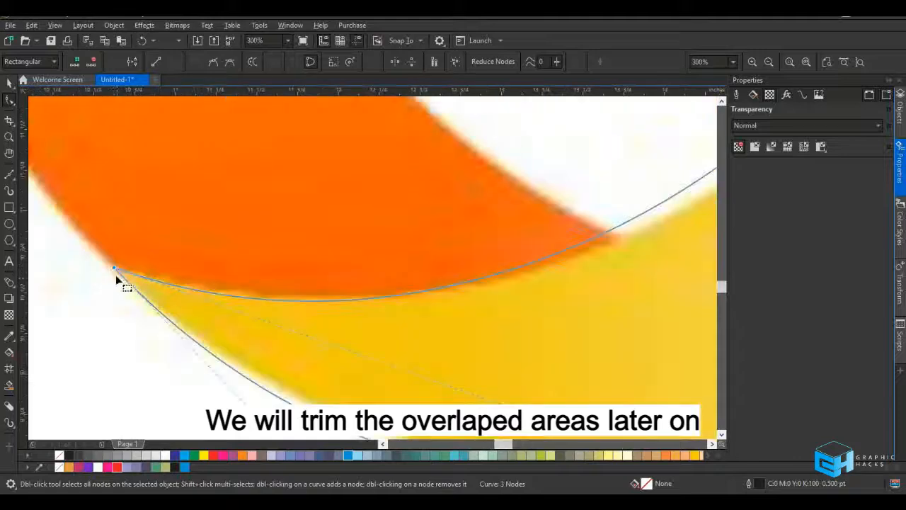
pyautogui.scroll(-4, 269, 279)
pyautogui.scroll(-4, 298, 254)
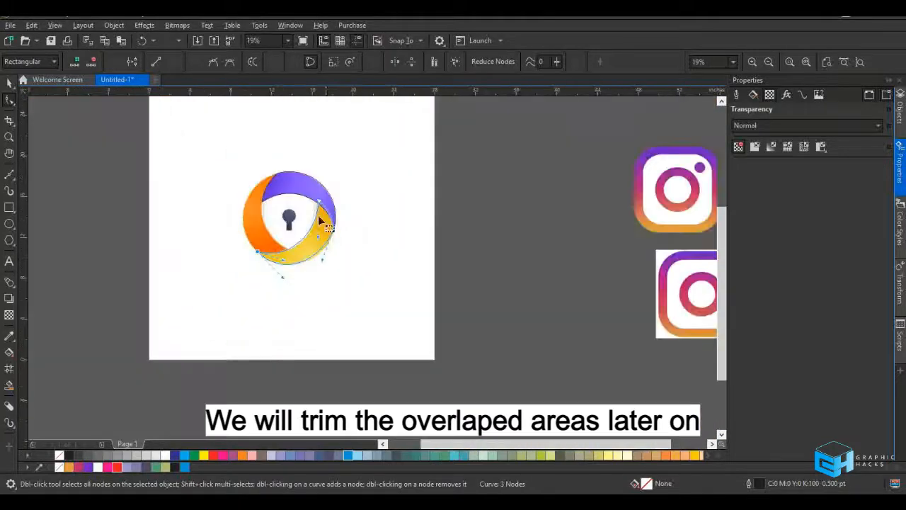
# Adjust the yellow outline's top node and its curve handle to fit the inner curve, keeping the node inside the purple segment
pyautogui.scroll(4, 316, 225)
pyautogui.moveTo(326, 281)
pyautogui.mouseDown()
pyautogui.moveTo(329, 292)
pyautogui.moveTo(326, 263)
pyautogui.moveTo(327, 292)
pyautogui.mouseUp()
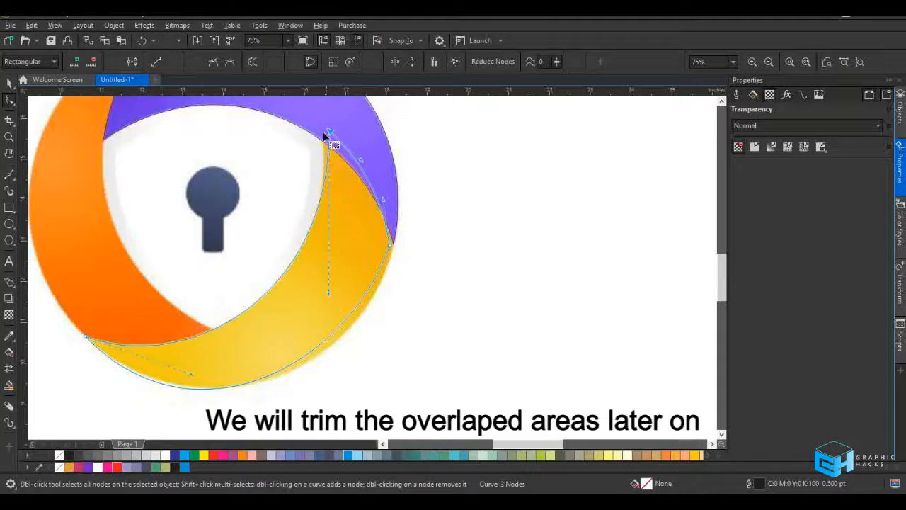
pyautogui.scroll(4, 332, 133)
pyautogui.moveTo(347, 125); pyautogui.dragTo(328, 118)
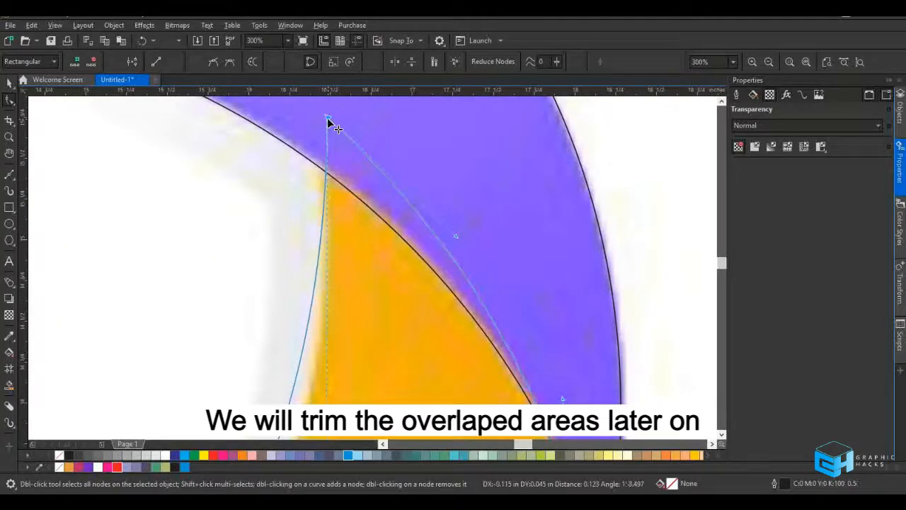
pyautogui.scroll(-4, 328, 121)
pyautogui.scroll(4, 330, 280)
pyautogui.scroll(-4, 328, 287)
# Move the yellow outline's right node onto the purple tip and adjust its handle to fit the segment's outer edge
pyautogui.moveTo(325, 290); pyautogui.dragTo(403, 225)
pyautogui.scroll(4, 390, 240)
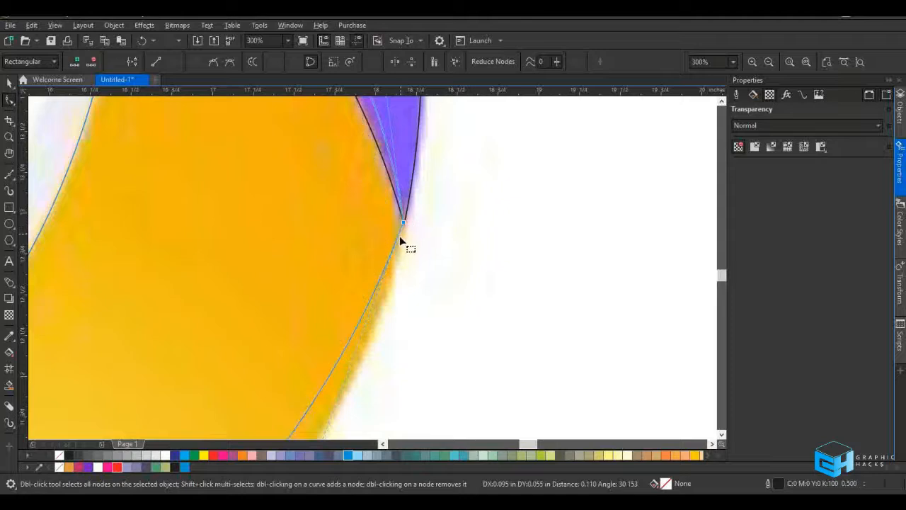
pyautogui.scroll(-4, 402, 222)
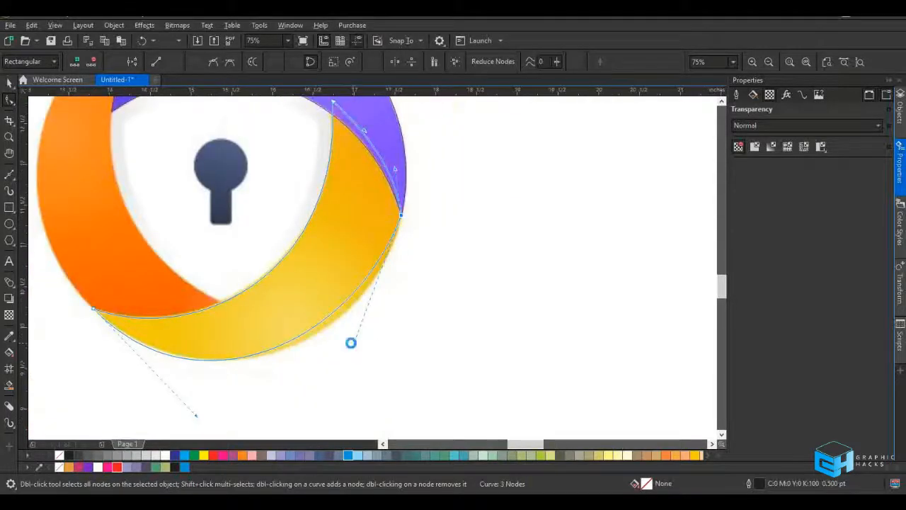
pyautogui.scroll(1, 353, 343)
pyautogui.moveTo(354, 343); pyautogui.dragTo(395, 358)
pyautogui.scroll(-2, 378, 320)
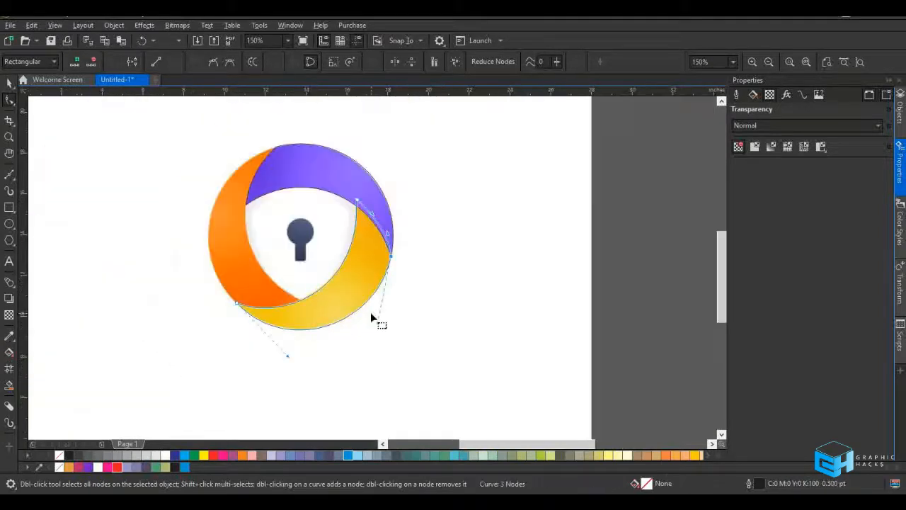
pyautogui.scroll(1, 329, 331)
pyautogui.scroll(-1, 328, 297)
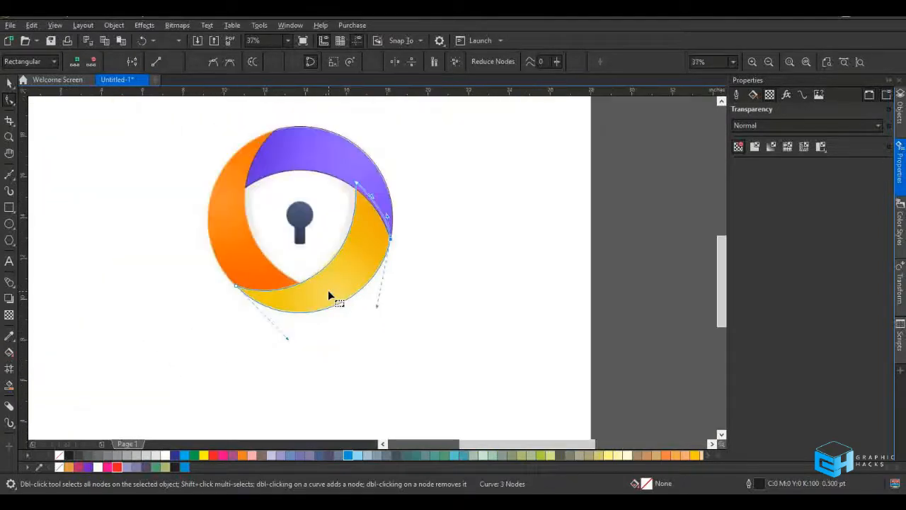
# Place a copy of the yellow segment's outline over the orange segment, rotated to about 86.6°
pyautogui.press('space')
pyautogui.moveTo(333, 285); pyautogui.dragTo(264, 223)
pyautogui.click(266, 209)
pyautogui.moveTo(321, 113); pyautogui.dragTo(199, 304)
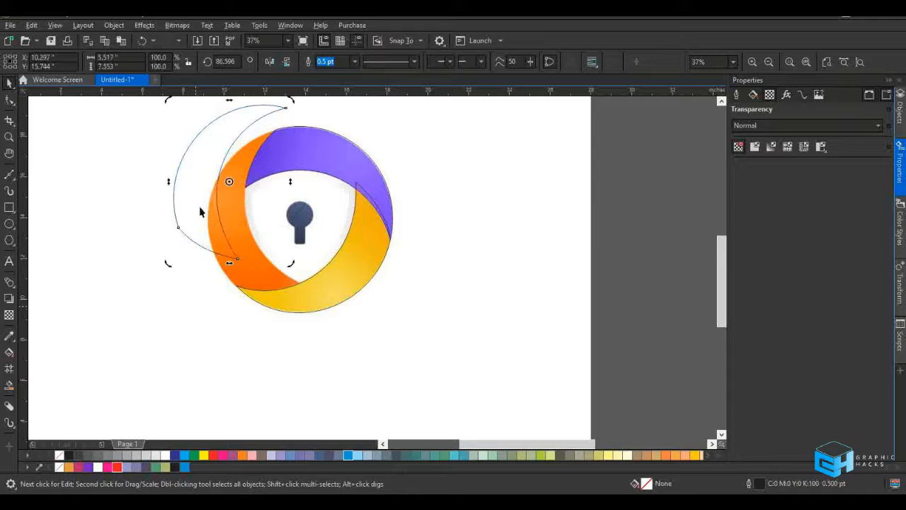
pyautogui.press('space')
pyautogui.press('space')
pyautogui.moveTo(202, 199); pyautogui.dragTo(212, 239)
# Rotate the new copy slightly further and move it so its outer curve lies along the orange segment's outer edge
pyautogui.click(212, 238)
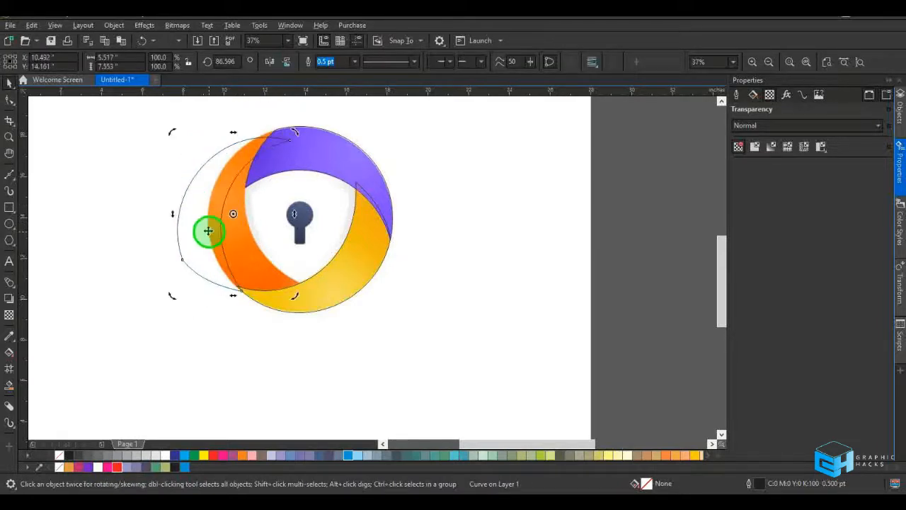
pyautogui.click(293, 131)
pyautogui.moveTo(293, 131); pyautogui.dragTo(275, 131)
pyautogui.click(212, 203)
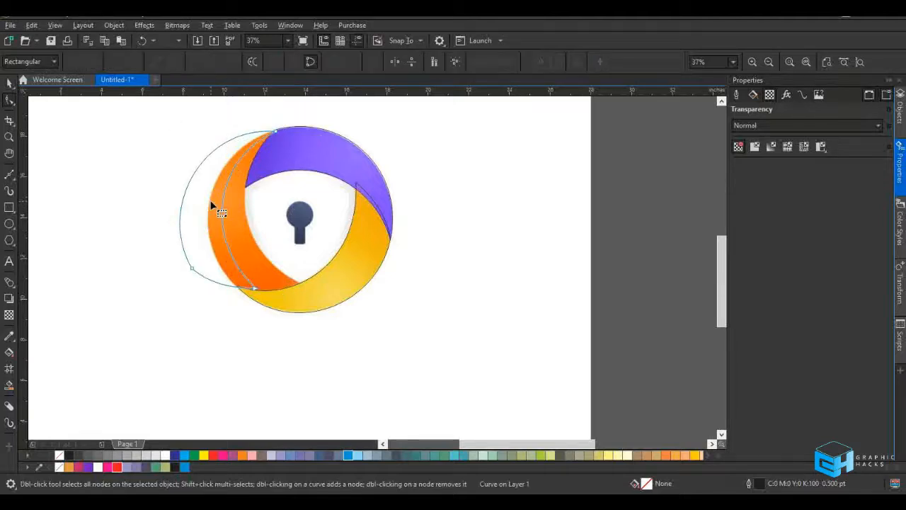
pyautogui.moveTo(211, 201); pyautogui.dragTo(239, 201)
# Move the orange outline's top node onto the corner where the orange and purple segments meet
pyautogui.doubleClick(250, 156)
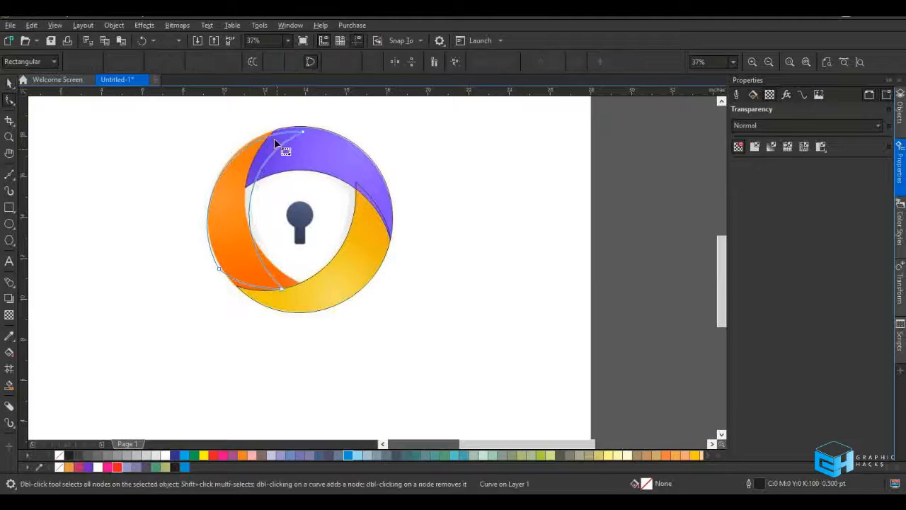
pyautogui.scroll(5, 270, 132)
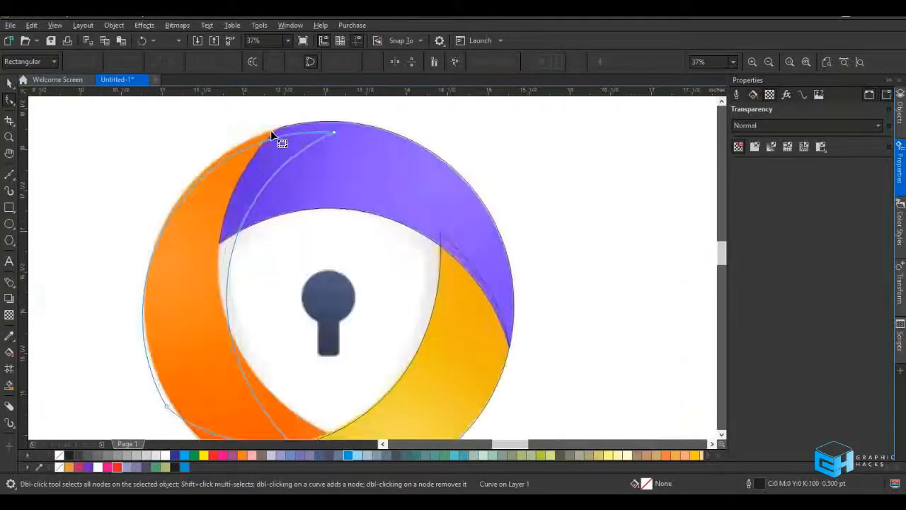
pyautogui.moveTo(391, 133); pyautogui.dragTo(293, 125)
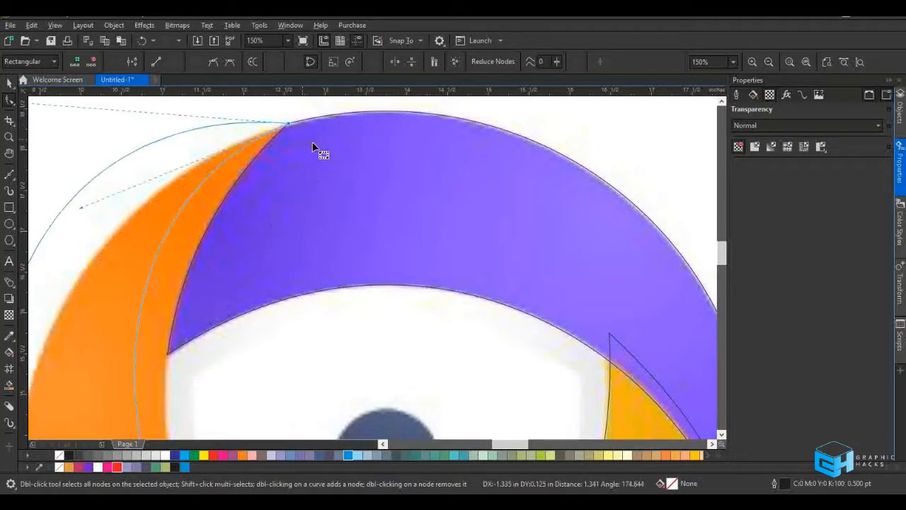
pyautogui.scroll(-5, 307, 146)
# Move the orange outline's lower inner node just beyond the segment's lower tip and its lower-left node onto the outer corner
pyautogui.moveTo(335, 284); pyautogui.dragTo(390, 291)
pyautogui.moveTo(216, 256); pyautogui.dragTo(243, 277)
pyautogui.scroll(3, 256, 292)
pyautogui.scroll(-3, 242, 278)
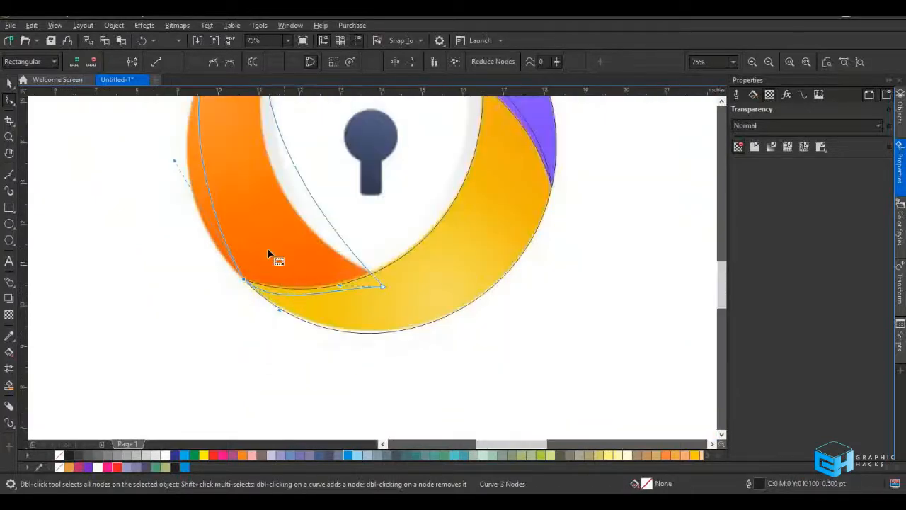
pyautogui.scroll(-1, 291, 286)
pyautogui.scroll(-1, 226, 141)
pyautogui.scroll(2, 245, 184)
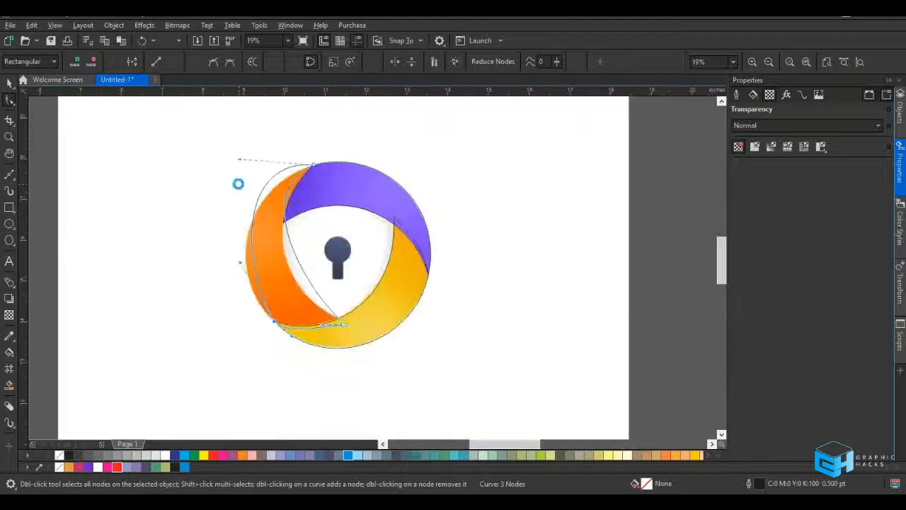
# Bend the outer edge of the curve around the orange segment to follow the logo's outer rim
pyautogui.moveTo(242, 136); pyautogui.dragTo(225, 207)
pyautogui.scroll(-1, 230, 233)
pyautogui.scroll(-1, 233, 254)
pyautogui.scroll(2, 212, 213)
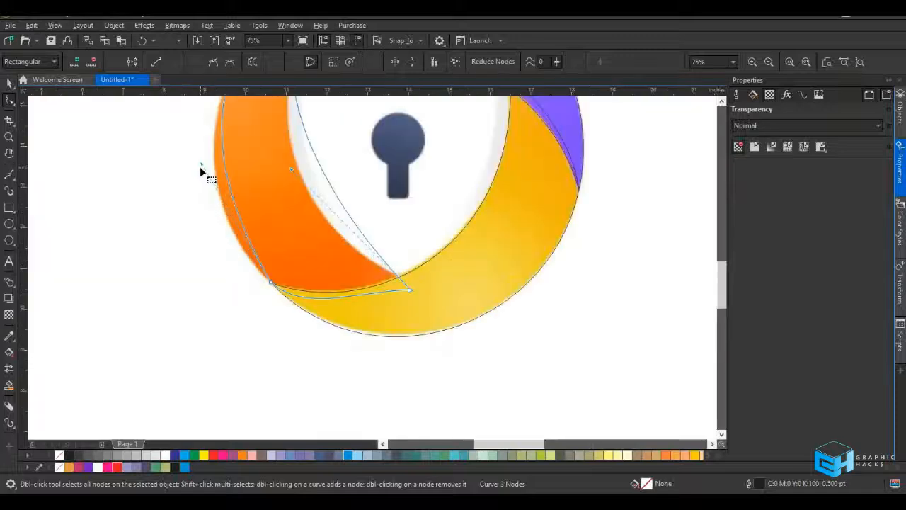
pyautogui.moveTo(201, 165); pyautogui.dragTo(184, 204)
pyautogui.scroll(-1, 266, 239)
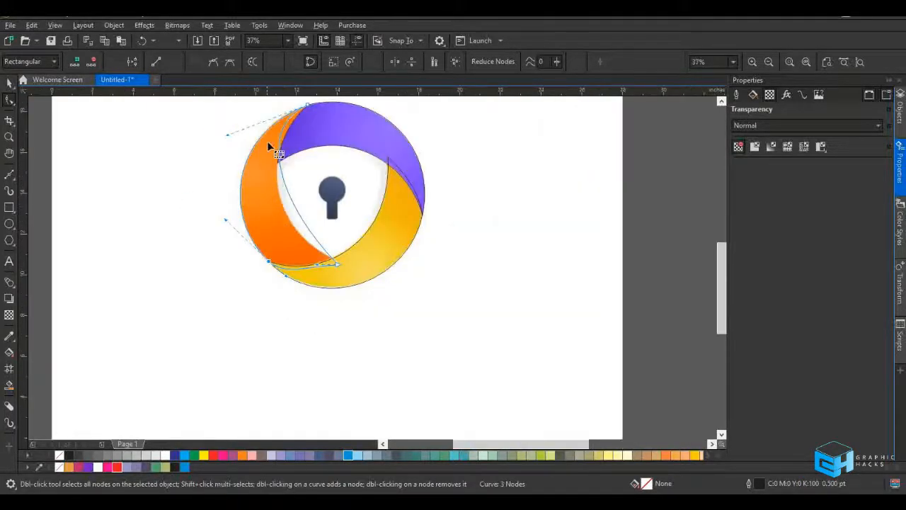
# Bend the inner edge of the orange segment's curve to follow the boundary with the purple band and white shield
pyautogui.click(306, 107)
pyautogui.moveTo(258, 131)
pyautogui.mouseDown()
pyautogui.moveTo(252, 176)
pyautogui.moveTo(283, 219)
pyautogui.moveTo(282, 236)
pyautogui.mouseUp()
pyautogui.scroll(2, 275, 172)
pyautogui.scroll(-2, 315, 276)
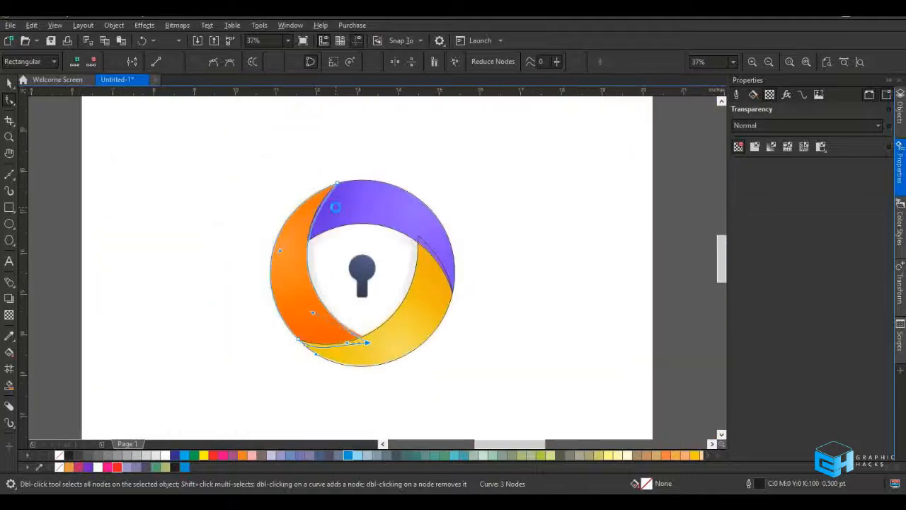
# Fine-tune the upper control handle of the orange segment's inner edge for a closer match to the reference
pyautogui.scroll(2, 335, 208)
pyautogui.moveTo(110, 384); pyautogui.dragTo(98, 350)
pyautogui.scroll(-2, 198, 223)
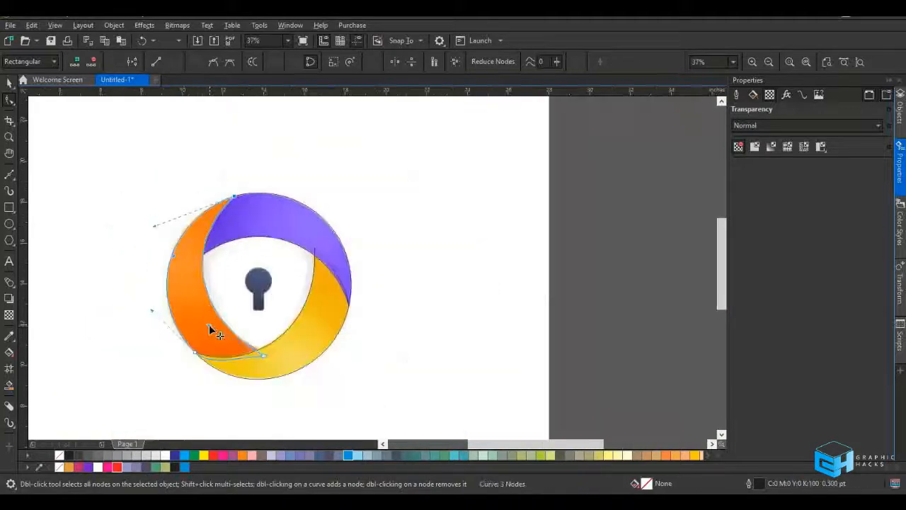
pyautogui.scroll(2, 209, 324)
pyautogui.scroll(-2, 244, 339)
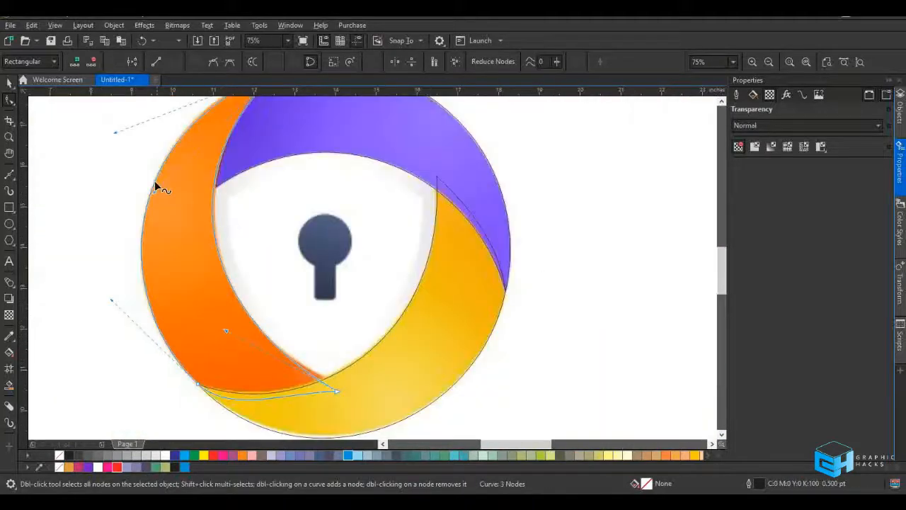
pyautogui.scroll(2, 141, 212)
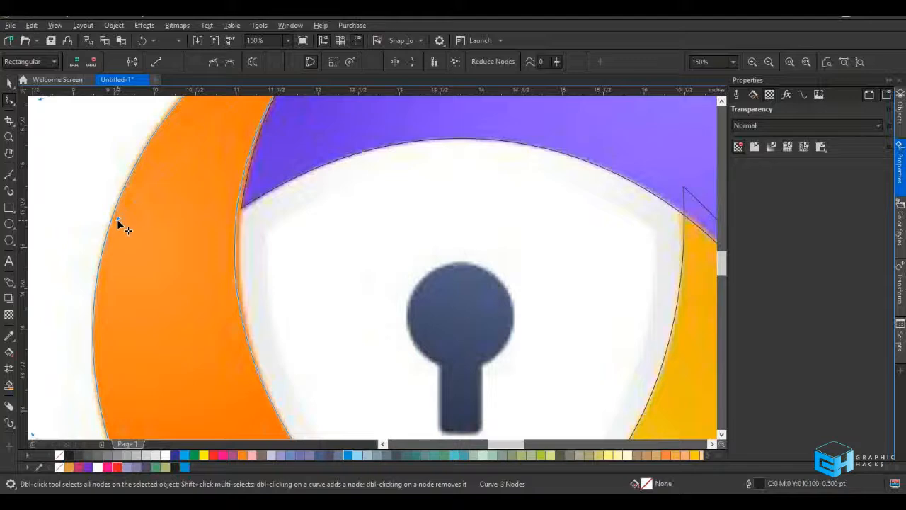
pyautogui.moveTo(117, 220); pyautogui.dragTo(124, 220)
pyautogui.scroll(-2, 168, 222)
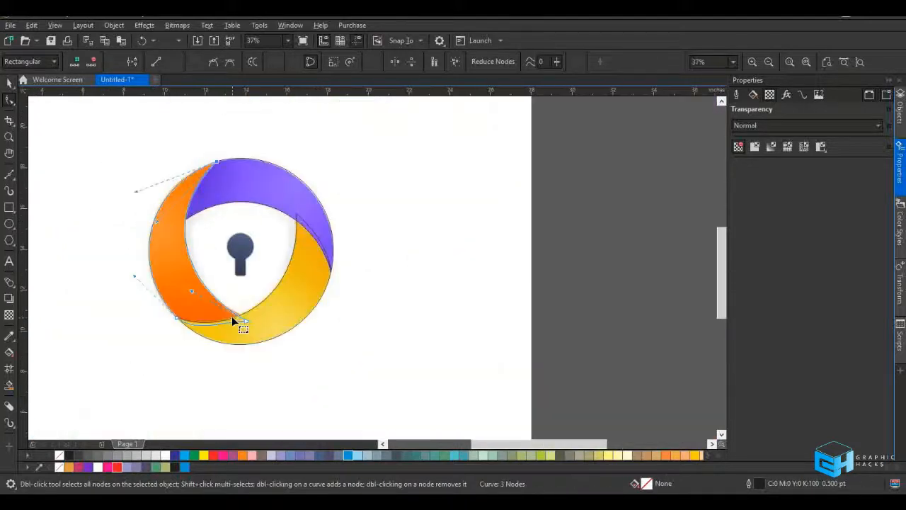
# Move the orange curve's lower tip node slightly farther into the yellow band and readjust its inner-edge handle
pyautogui.scroll(1, 233, 319)
pyautogui.scroll(2, 252, 320)
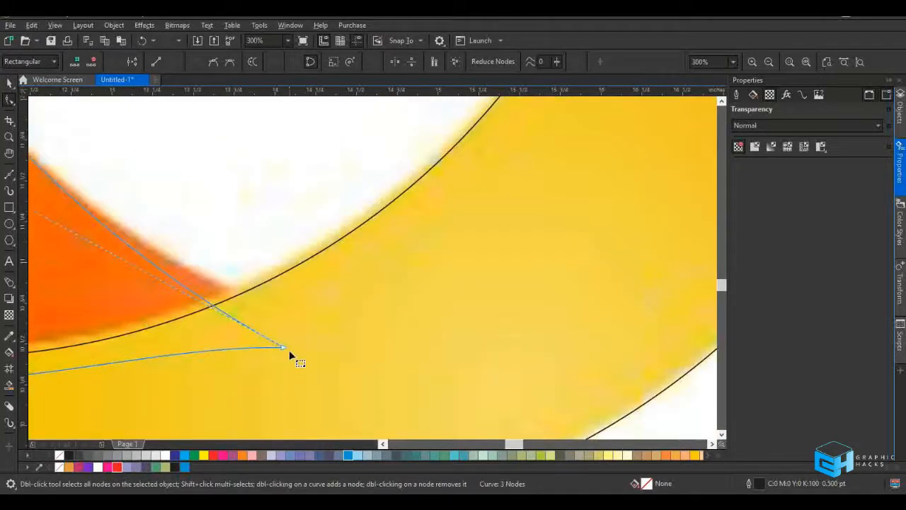
pyautogui.moveTo(283, 347); pyautogui.dragTo(309, 340)
pyautogui.scroll(-2, 311, 339)
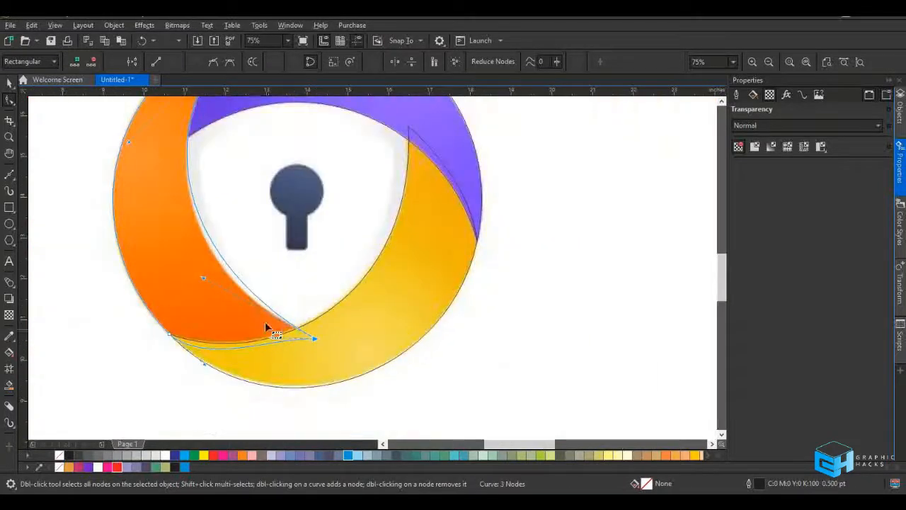
pyautogui.moveTo(205, 283)
pyautogui.mouseDown()
pyautogui.moveTo(211, 295)
pyautogui.moveTo(203, 294)
pyautogui.mouseUp()
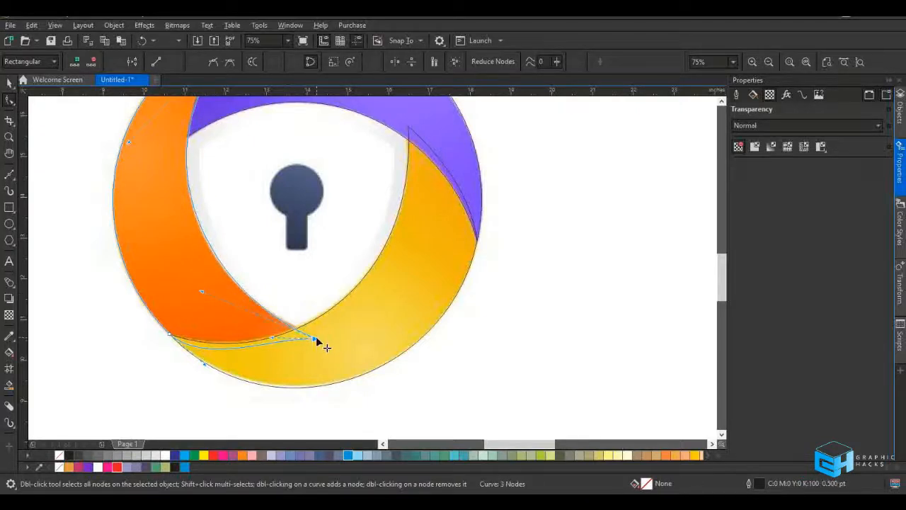
pyautogui.scroll(-1, 317, 340)
pyautogui.press('space')
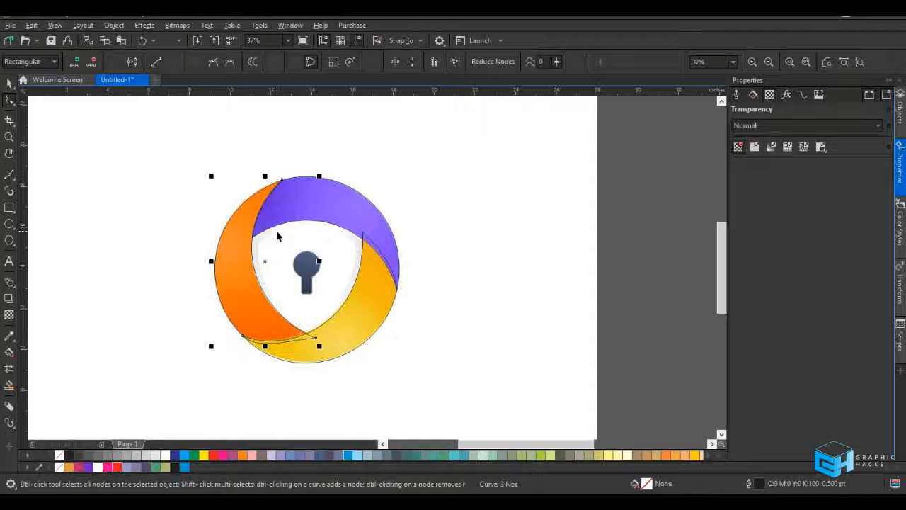
pyautogui.click(249, 297)
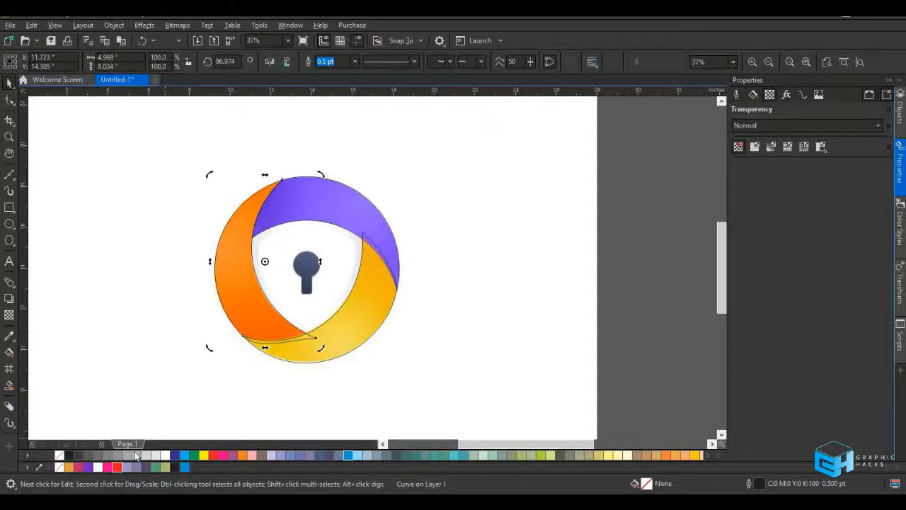
pyautogui.click(8, 338)
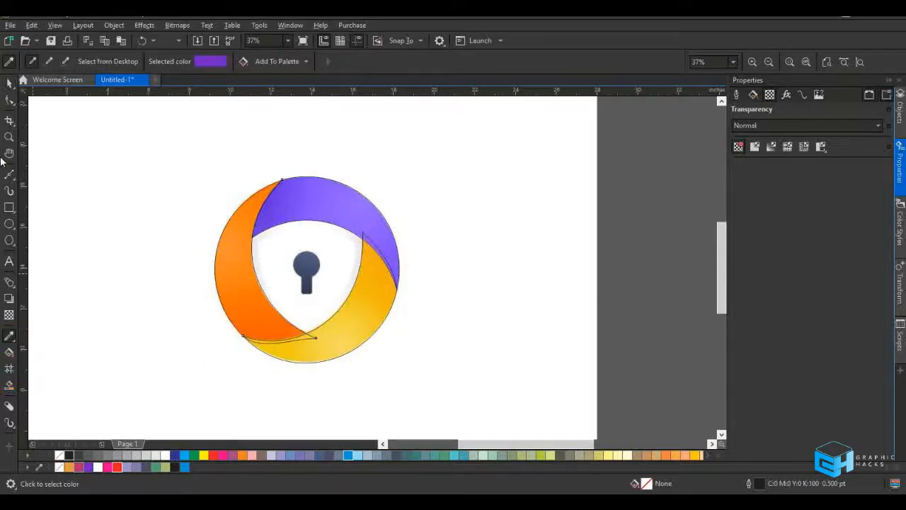
pyautogui.click(9, 84)
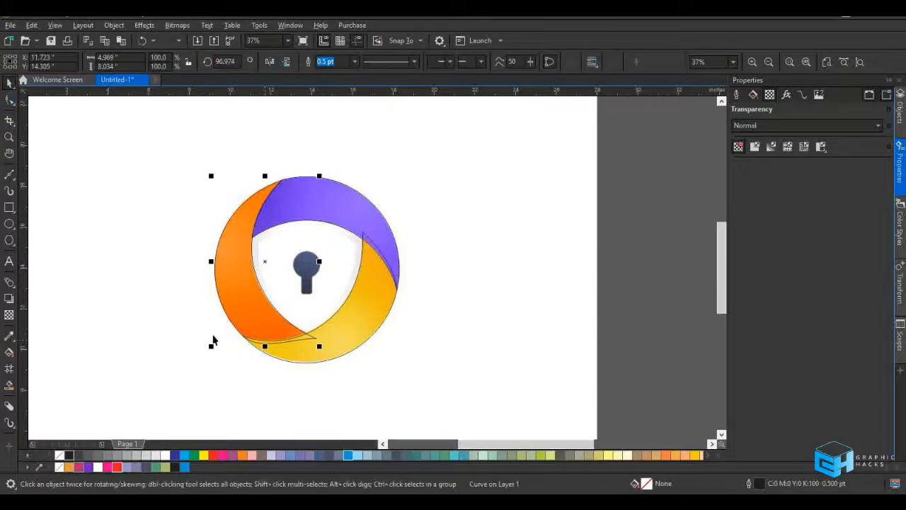
# Trim the yellow segment's curve with the purple segment's curve where they overlap
pyautogui.click(365, 226)
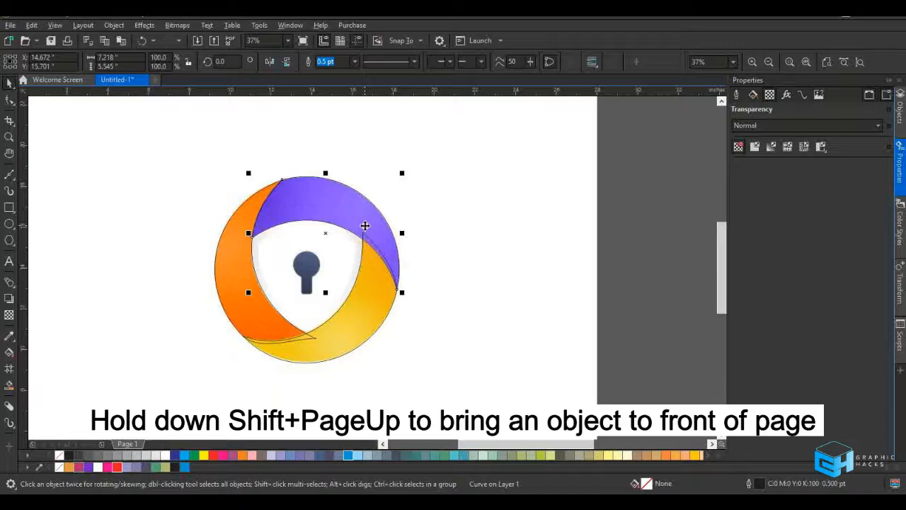
pyautogui.keyDown('shift'); pyautogui.click(359, 319); pyautogui.keyUp('shift')
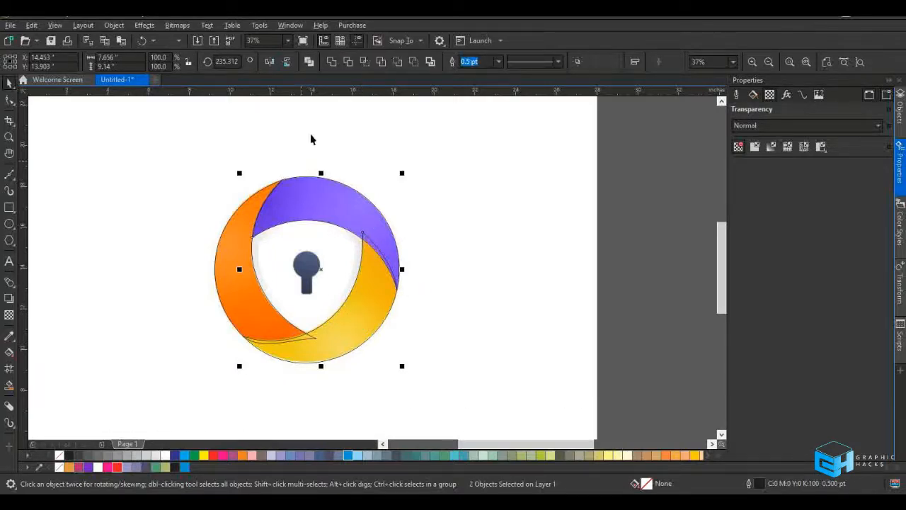
pyautogui.click(349, 62)
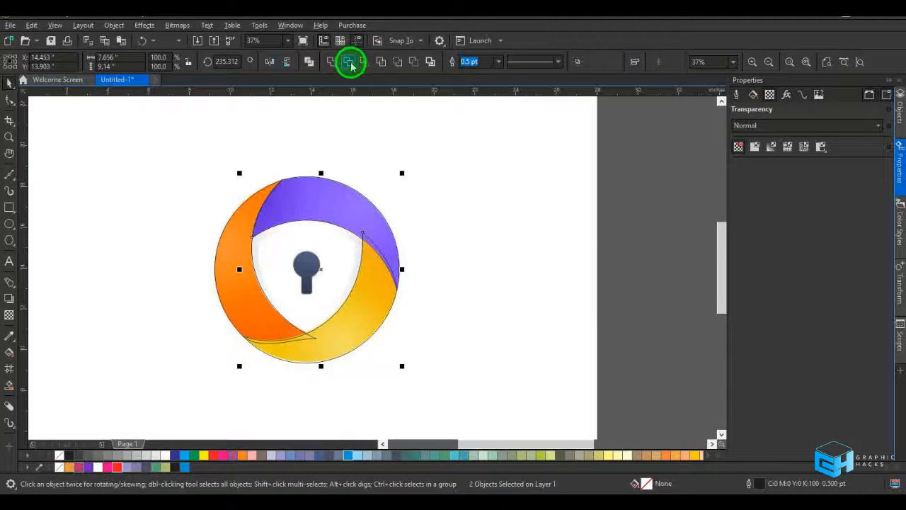
pyautogui.click(376, 271)
pyautogui.scroll(4, 376, 273)
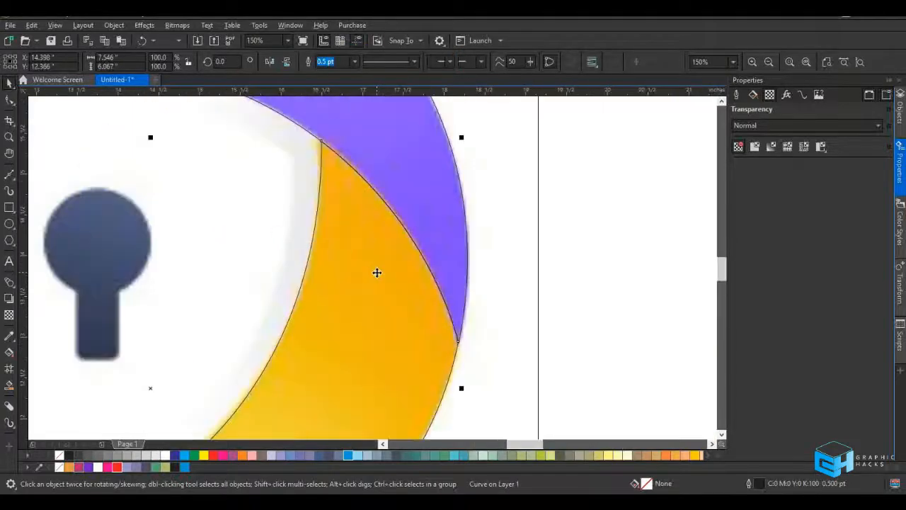
pyautogui.scroll(-4, 381, 268)
pyautogui.click(435, 247)
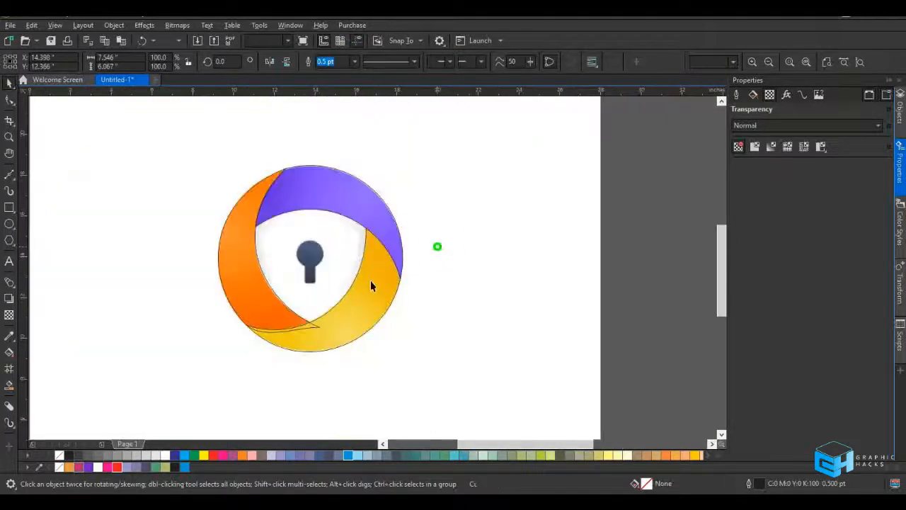
# Trim the orange segment's curve with the yellow segment's curve where they overlap
pyautogui.click(369, 306)
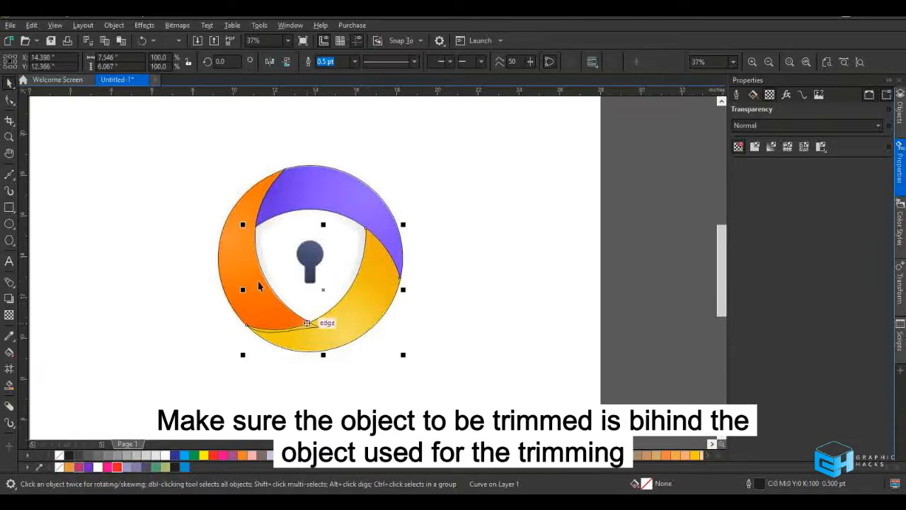
pyautogui.keyDown('shift'); pyautogui.click(259, 186); pyautogui.keyUp('shift')
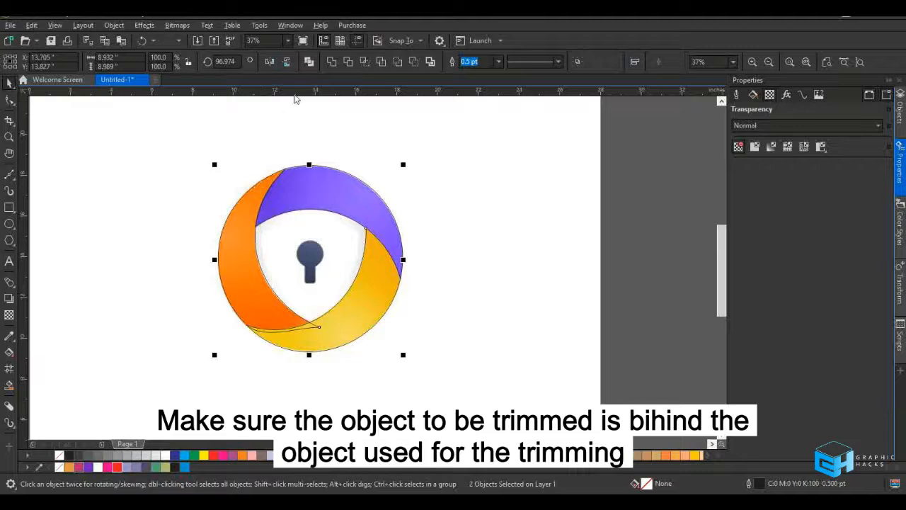
pyautogui.click(348, 62)
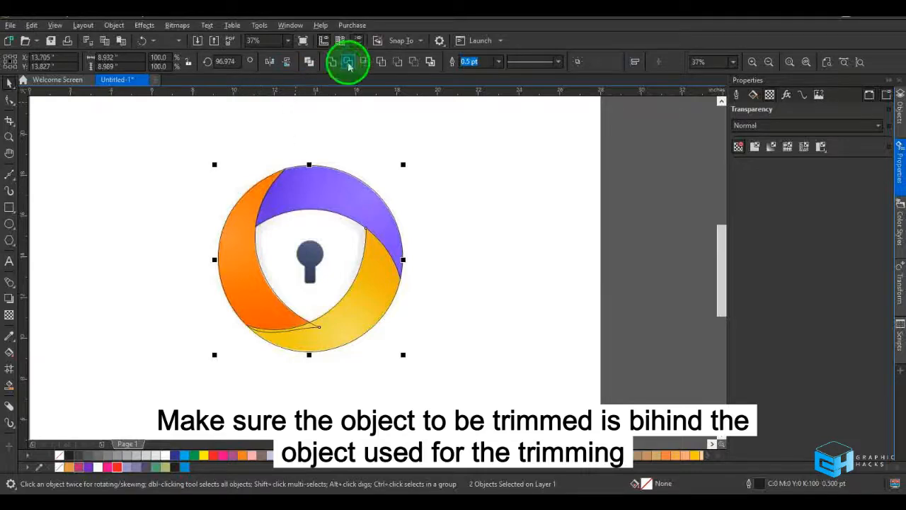
pyautogui.click(133, 229)
# Trim the purple segment's curve with the orange segment's curve where they overlap
pyautogui.click(248, 269)
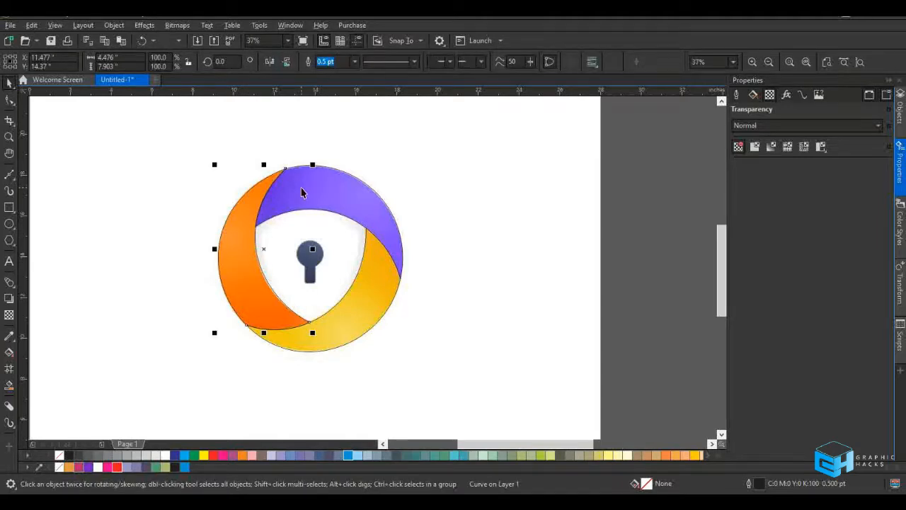
pyautogui.keyDown('shift'); pyautogui.click(365, 204); pyautogui.keyUp('shift')
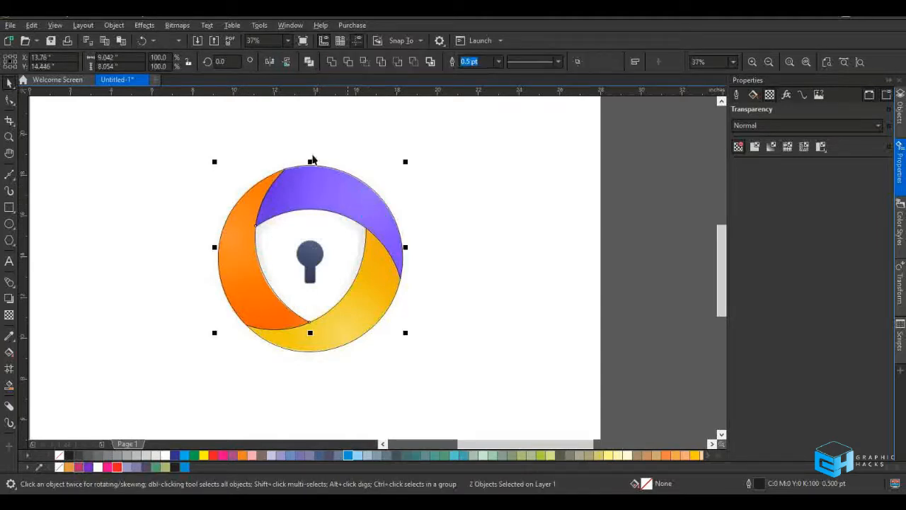
pyautogui.click(347, 62)
pyautogui.click(472, 242)
pyautogui.scroll(4, 304, 260)
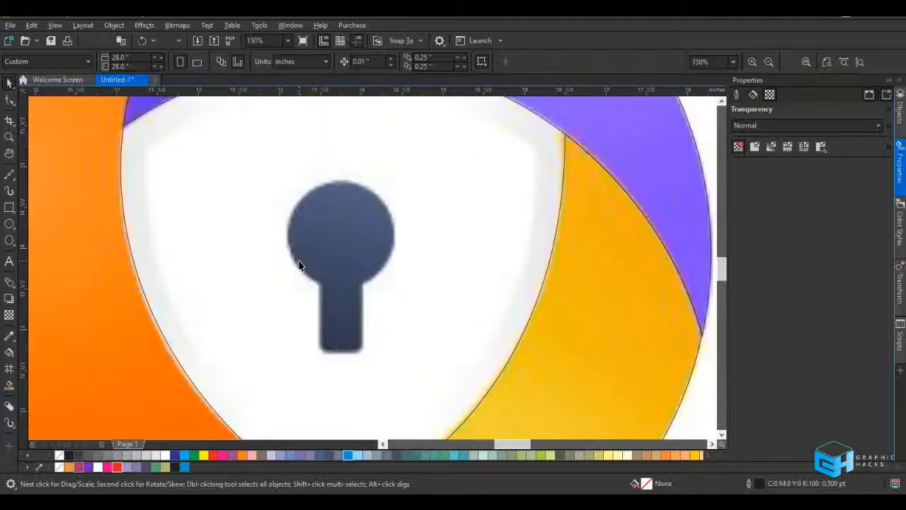
pyautogui.scroll(-4, 289, 302)
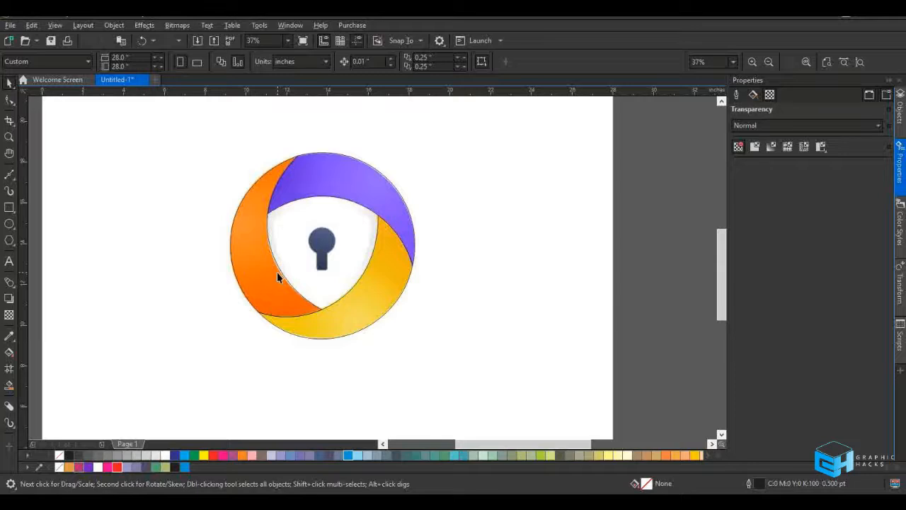
# Draw a circle about 1.17 inches across over the keyhole's round head
pyautogui.click(9, 224)
pyautogui.scroll(2, 322, 240)
pyautogui.moveTo(322, 233)
pyautogui.mouseDown()
pyautogui.moveTo(354, 287)
pyautogui.moveTo(344, 257)
pyautogui.moveTo(321, 240)
pyautogui.mouseUp()
pyautogui.press('space')
pyautogui.scroll(4, 321, 240)
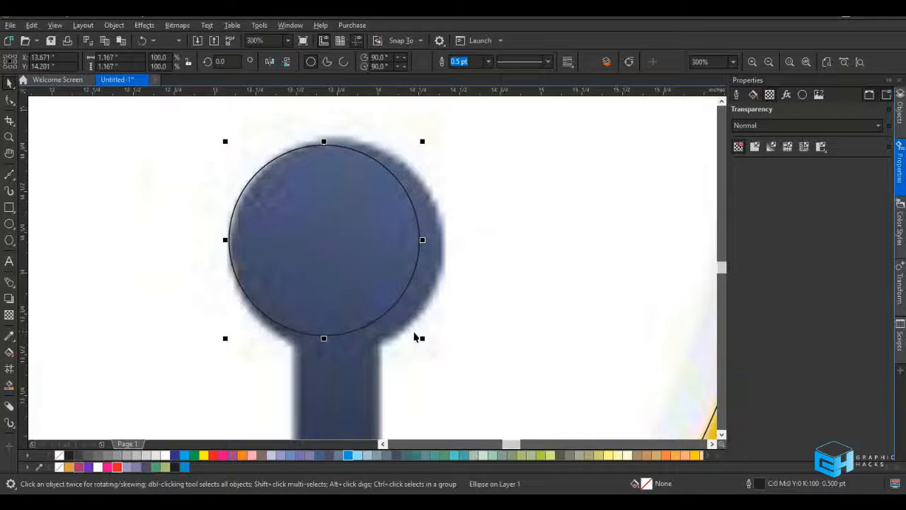
# Scale the circle to about 1.32 inches across and position it to match the keyhole head
pyautogui.moveTo(423, 342); pyautogui.dragTo(465, 360)
pyautogui.moveTo(342, 190); pyautogui.dragTo(344, 185)
pyautogui.click(439, 353)
pyautogui.click(395, 198)
pyautogui.moveTo(443, 138)
pyautogui.mouseDown()
pyautogui.moveTo(451, 132)
pyautogui.moveTo(437, 141)
pyautogui.mouseUp()
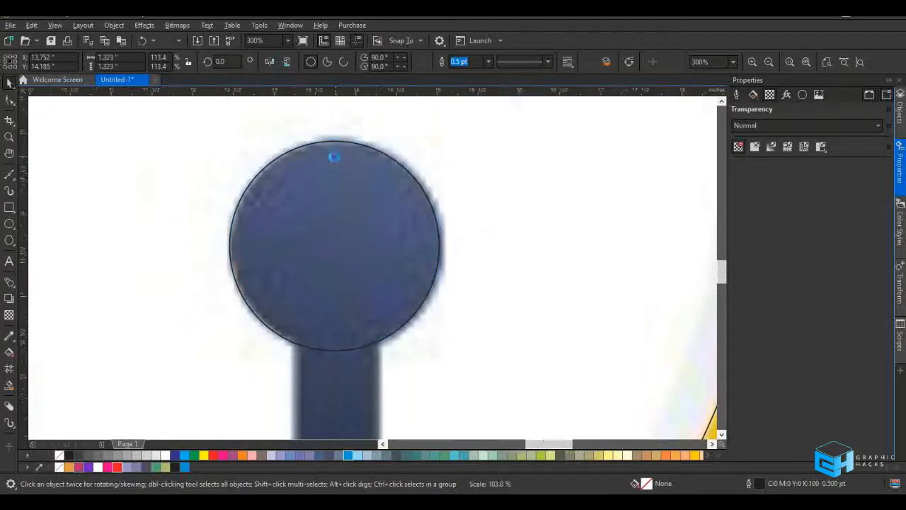
# Draw a rectangle about 0.5 inch wide over the keyhole stem and extend it up into the circle, about 1.27 inches tall
pyautogui.scroll(-2, 336, 153)
pyautogui.click(9, 207)
pyautogui.moveTo(314, 248); pyautogui.dragTo(358, 321)
pyautogui.scroll(1, 334, 253)
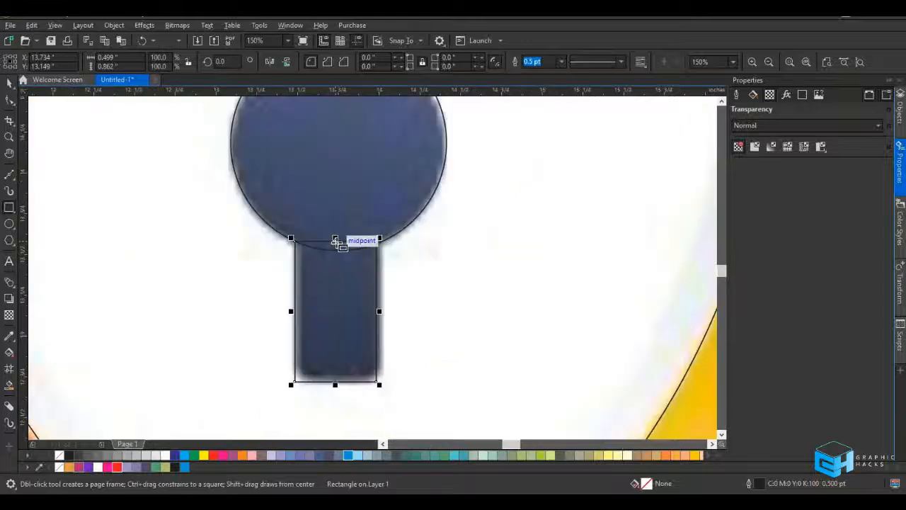
pyautogui.moveTo(335, 242); pyautogui.dragTo(335, 172)
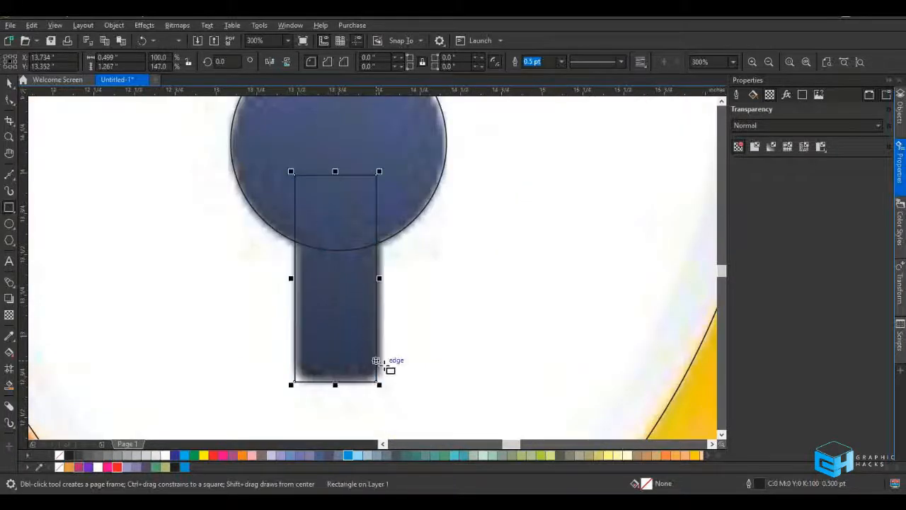
# Widen the stem rectangle to about 0.55 inch to cover the full keyhole stem
pyautogui.press('space')
pyautogui.moveTo(335, 385); pyautogui.dragTo(340, 383)
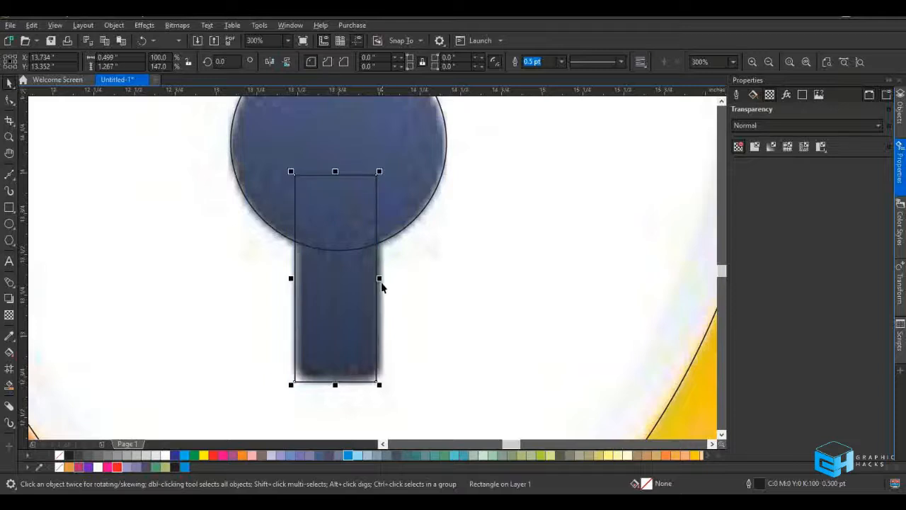
pyautogui.scroll(4, 382, 289)
pyautogui.moveTo(368, 277); pyautogui.dragTo(388, 287)
pyautogui.scroll(-3, 388, 288)
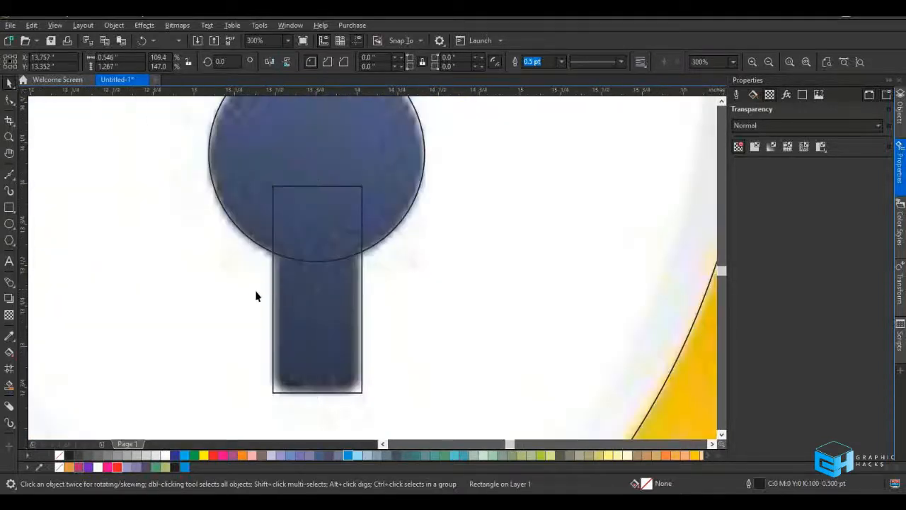
# Align the stem rectangle horizontally to the center of the keyhole circle
pyautogui.scroll(2, 269, 296)
pyautogui.scroll(-2, 271, 296)
pyautogui.keyDown('shift'); pyautogui.click(336, 139); pyautogui.keyUp('shift')
pyautogui.click(516, 221)
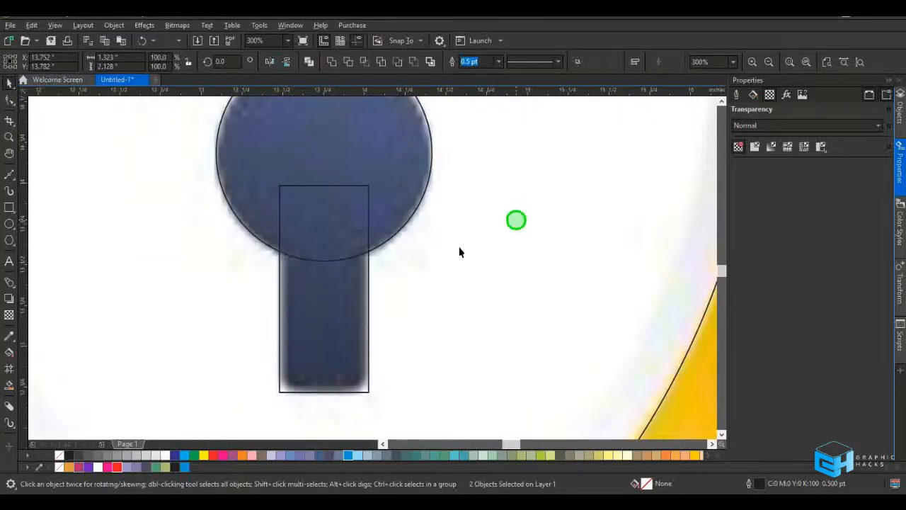
# Round the stem rectangle's corners to about 0.085 inch, finishing with the keyhole circle selected
pyautogui.click(317, 328)
pyautogui.click(9, 100)
pyautogui.moveTo(367, 393); pyautogui.dragTo(354, 382)
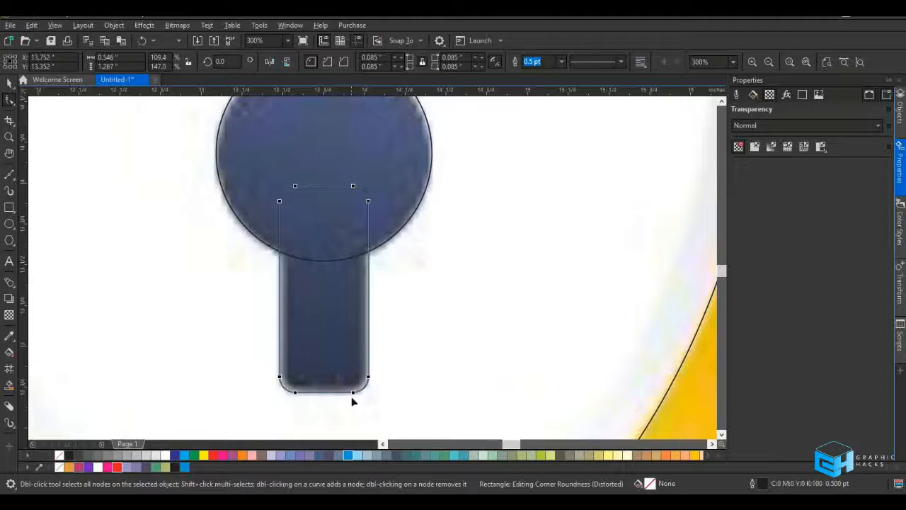
pyautogui.press('space')
pyautogui.click(380, 208)
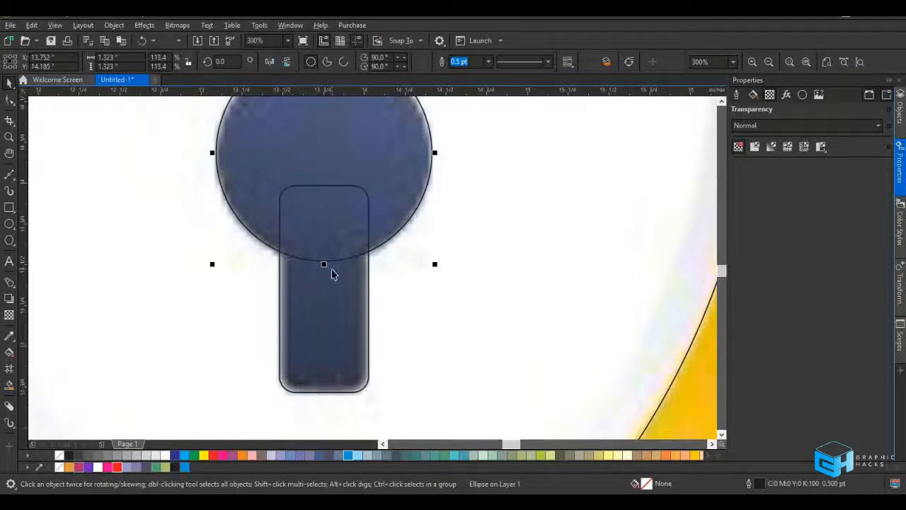
# Weld the keyhole circle and the rounded stem rectangle into a single keyhole outline
pyautogui.click(453, 286)
pyautogui.click(390, 186)
pyautogui.keyDown('shift'); pyautogui.click(344, 328); pyautogui.keyUp('shift')
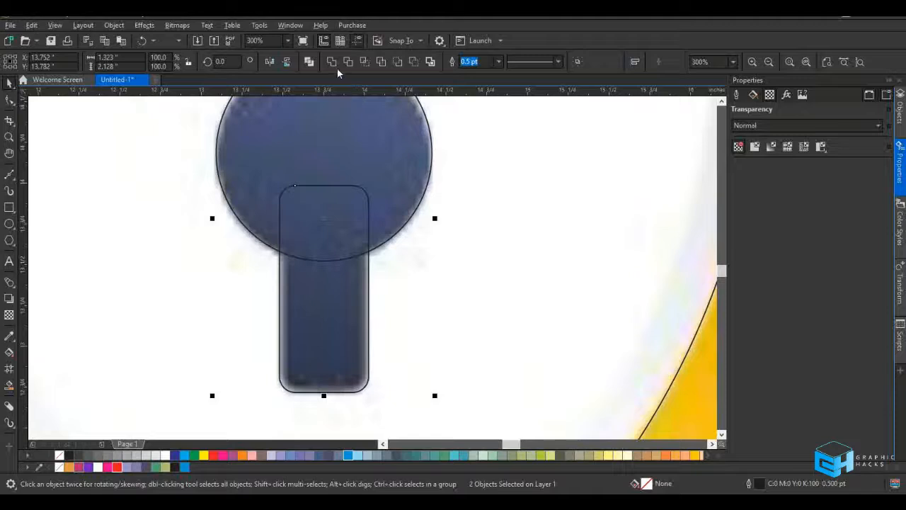
pyautogui.click(332, 61)
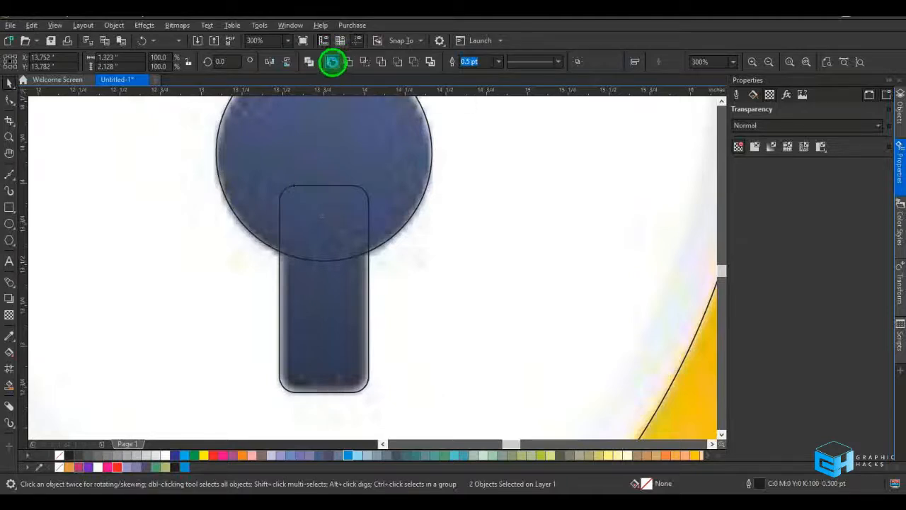
pyautogui.scroll(-2, 327, 274)
pyautogui.scroll(1, 325, 274)
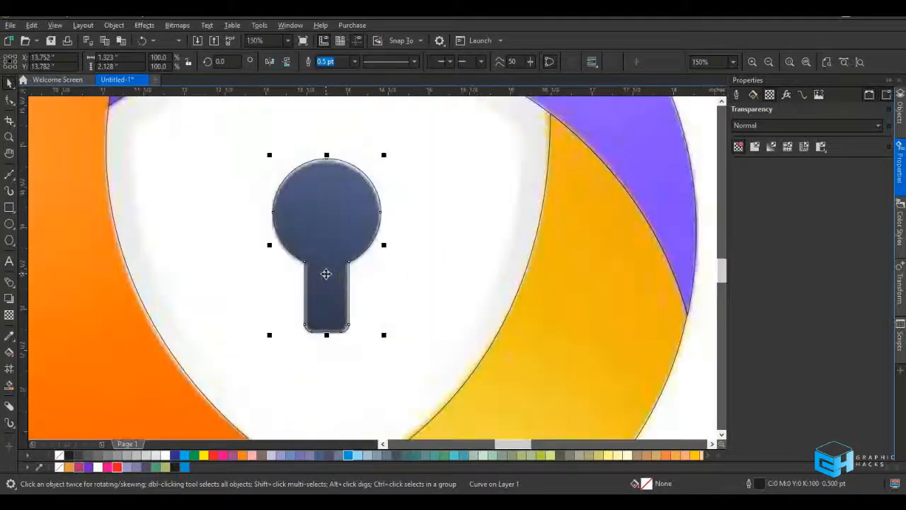
pyautogui.press('F10')
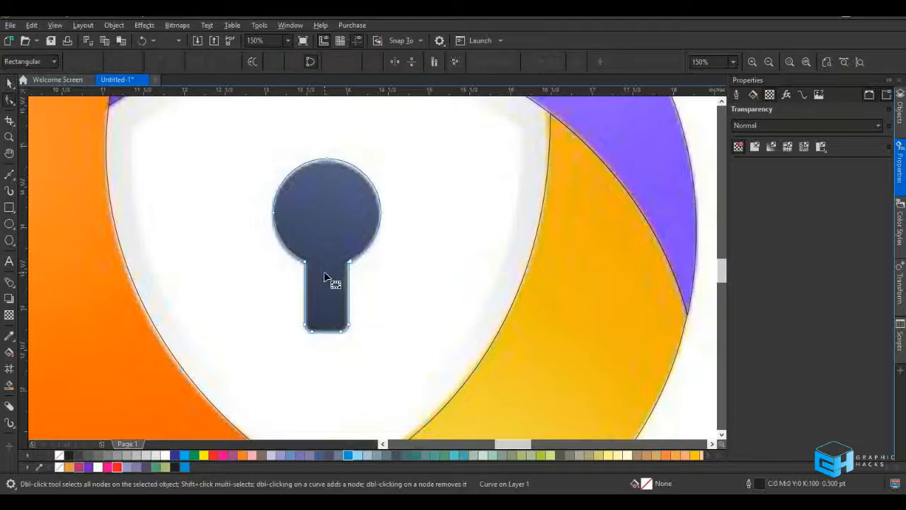
pyautogui.press('space')
pyautogui.scroll(-1, 324, 269)
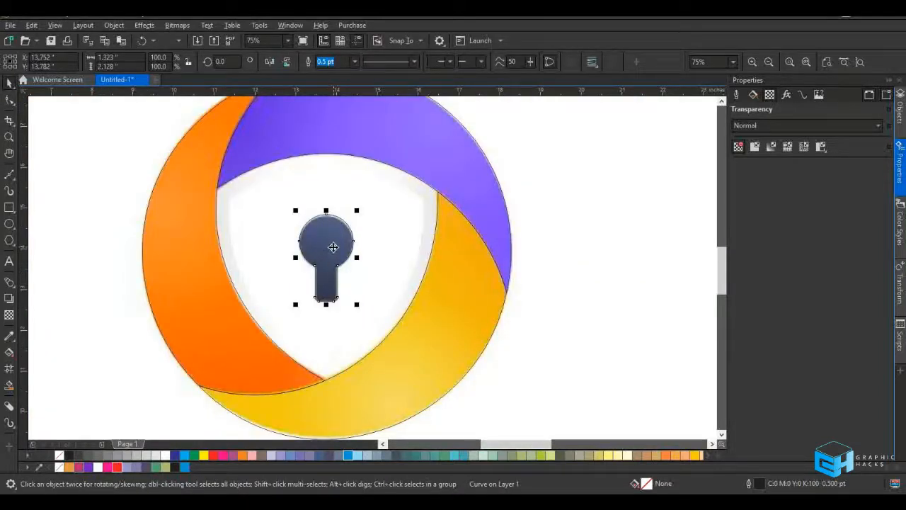
# Draw a swatch rectangle about 1.44 by 1.22 inches beside the logo's orange side and move it up about 1.6 inches
pyautogui.scroll(-1, 327, 236)
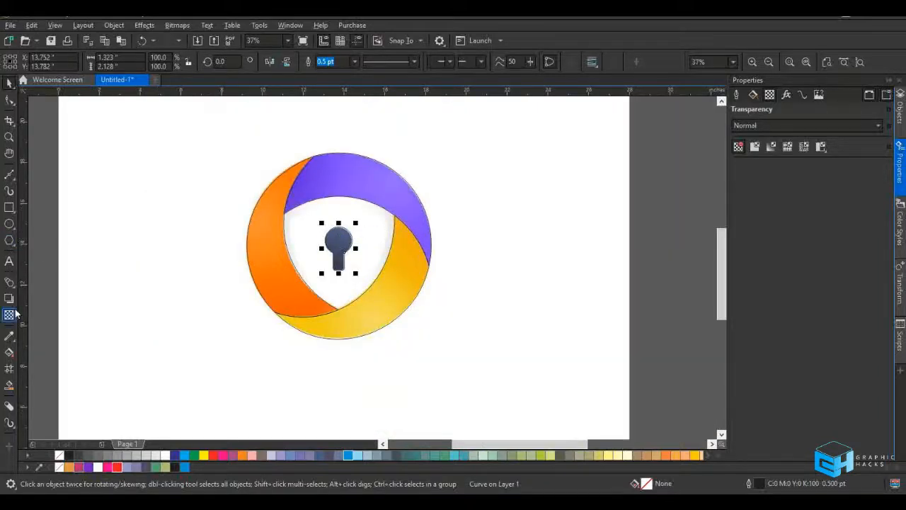
pyautogui.click(10, 208)
pyautogui.moveTo(110, 232); pyautogui.dragTo(145, 263)
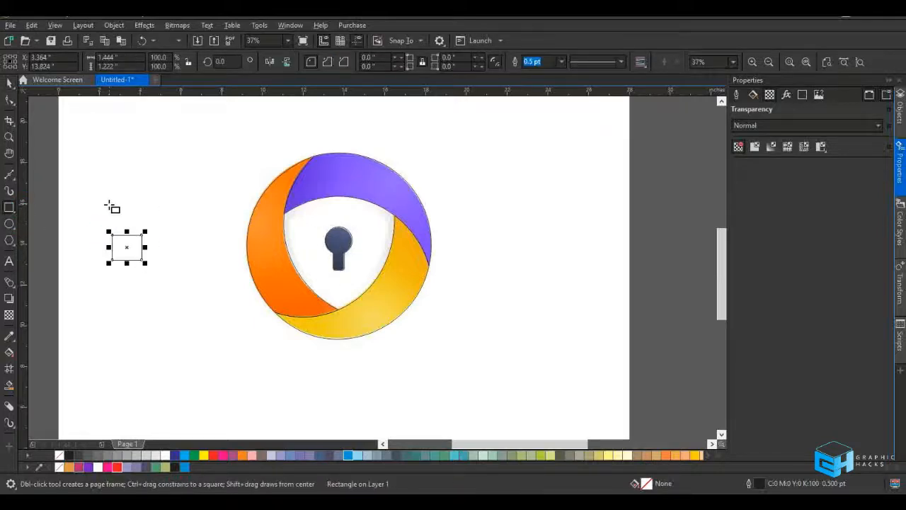
pyautogui.press('space')
pyautogui.moveTo(126, 246); pyautogui.dragTo(127, 214)
pyautogui.rightClick(127, 214)
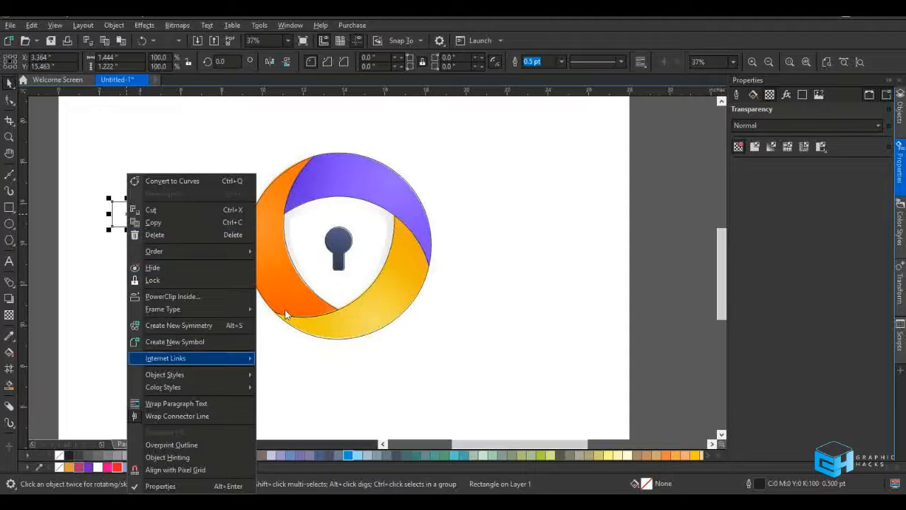
pyautogui.press('Escape')
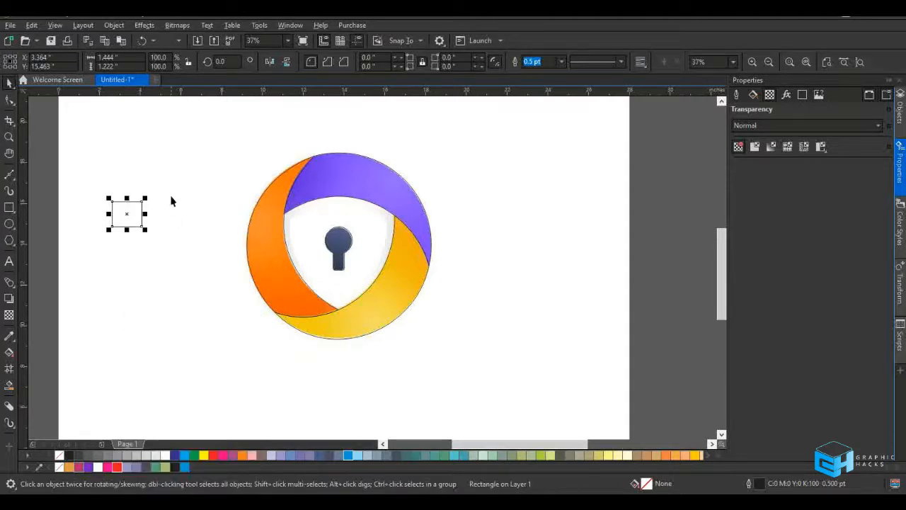
# Duplicate the swatch rectangle straight down at even spacing until there is a column of six
pyautogui.moveTo(124, 216); pyautogui.dragTo(129, 246)
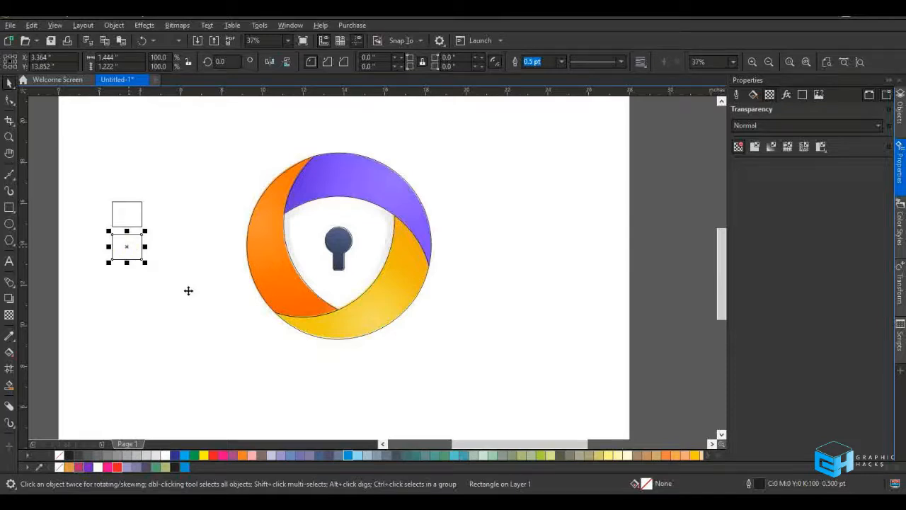
pyautogui.hotkey('ctrl', 'r')
pyautogui.hotkey('ctrl', 'r')
pyautogui.hotkey('ctrl', 'r')
pyautogui.hotkey('ctrl', 'r')
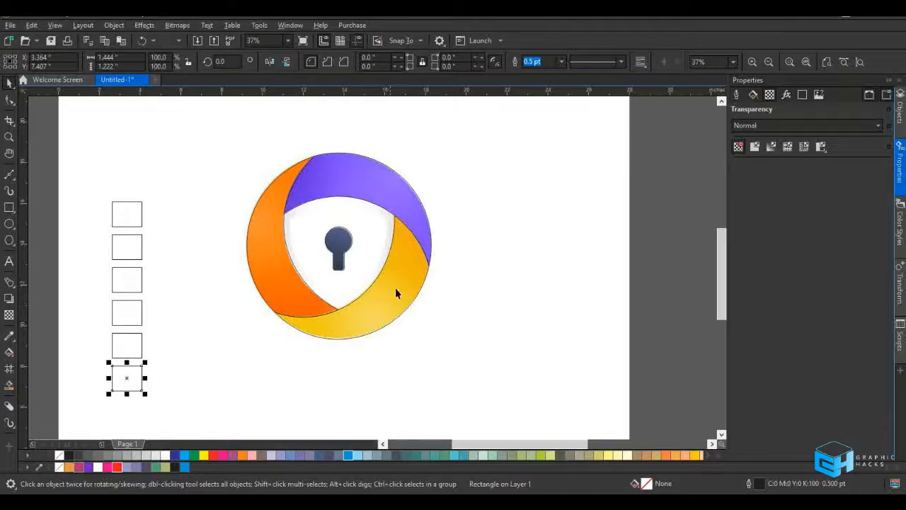
# Sample the dark orange and light orange of the logo's orange segment into the first and second swatches
pyautogui.click(11, 337)
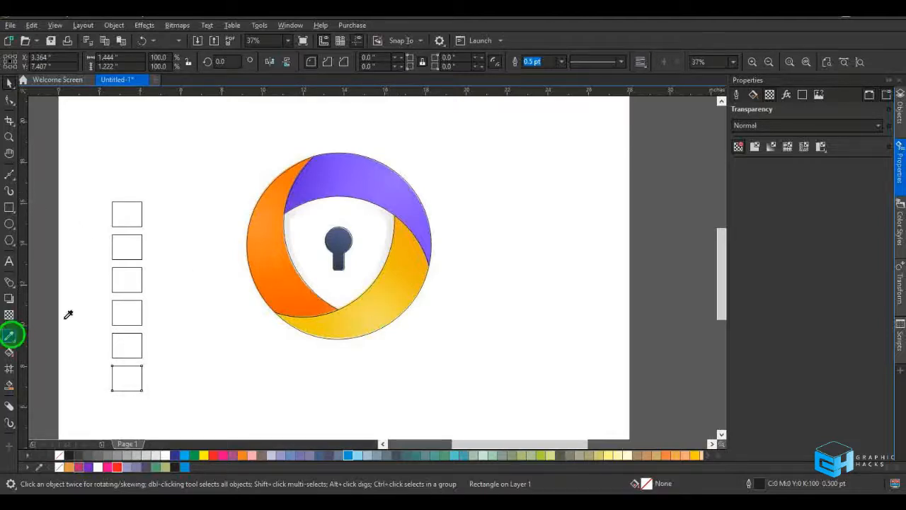
pyautogui.click(311, 307)
pyautogui.click(123, 215)
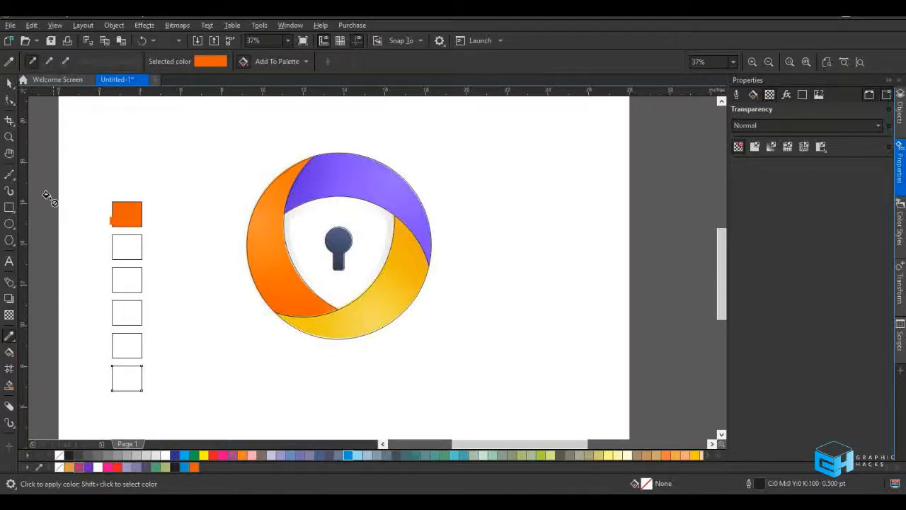
pyautogui.click(8, 63)
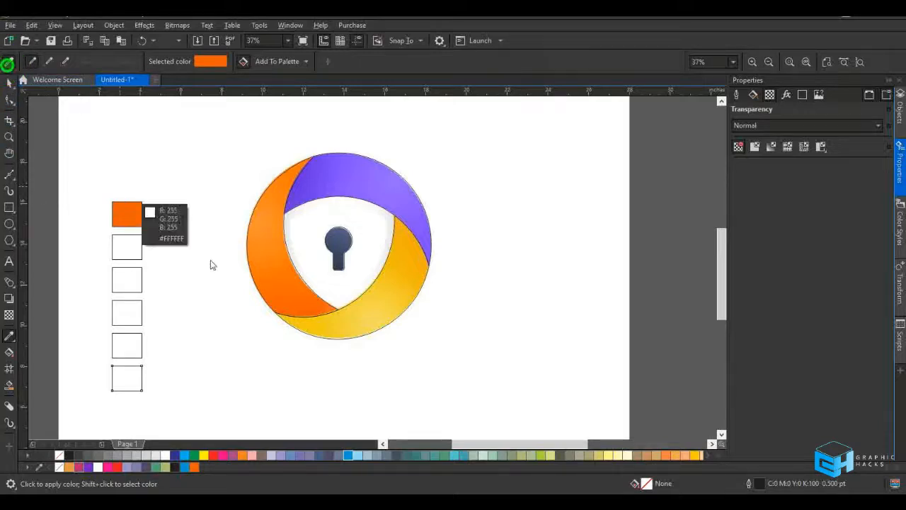
pyautogui.scroll(4, 264, 228)
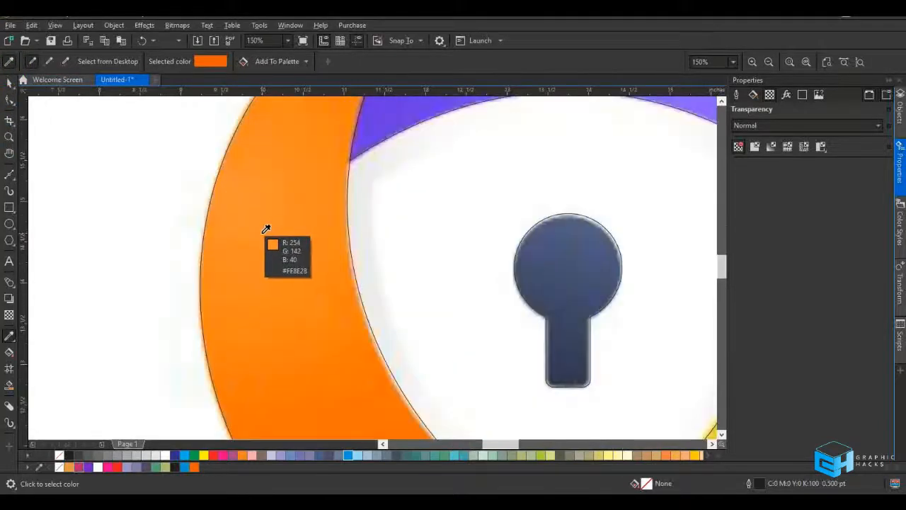
pyautogui.scroll(-4, 266, 229)
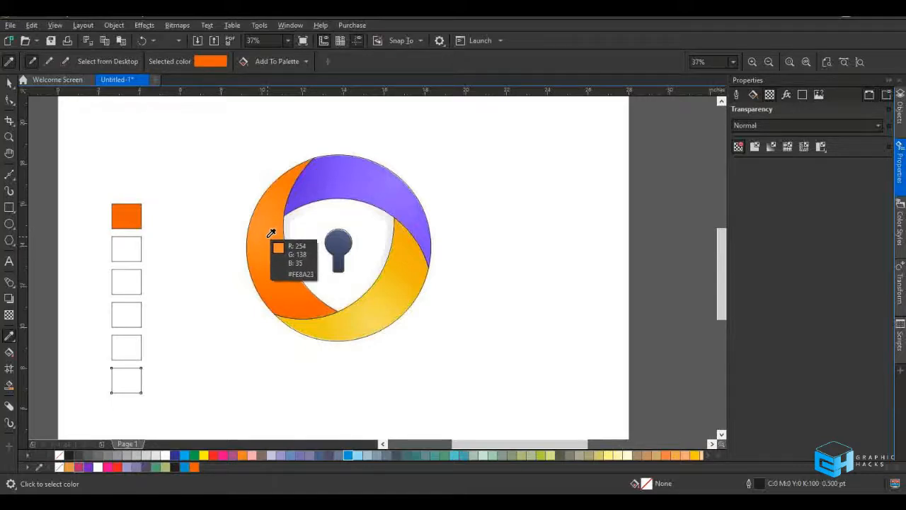
pyautogui.click(269, 234)
pyautogui.click(123, 249)
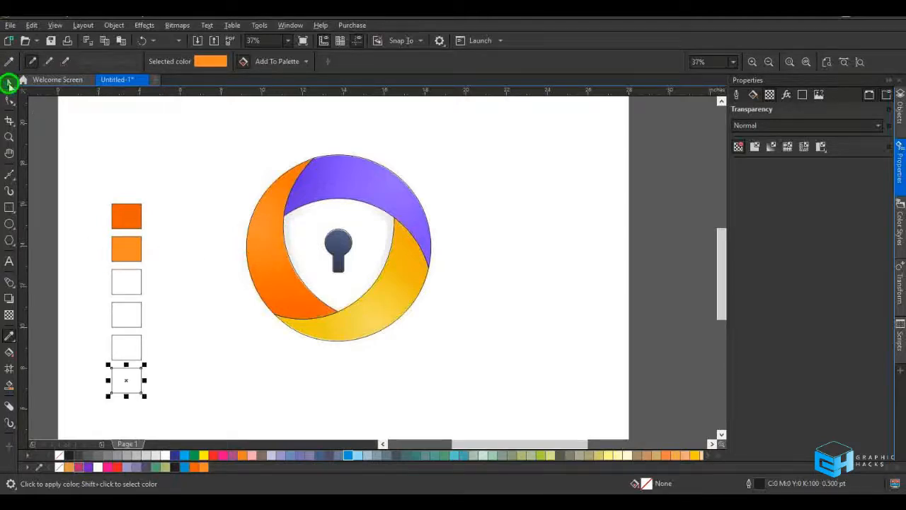
# Sample the golden yellow and pale yellow of the logo's yellow segment into the third and fourth swatches
pyautogui.click(9, 83)
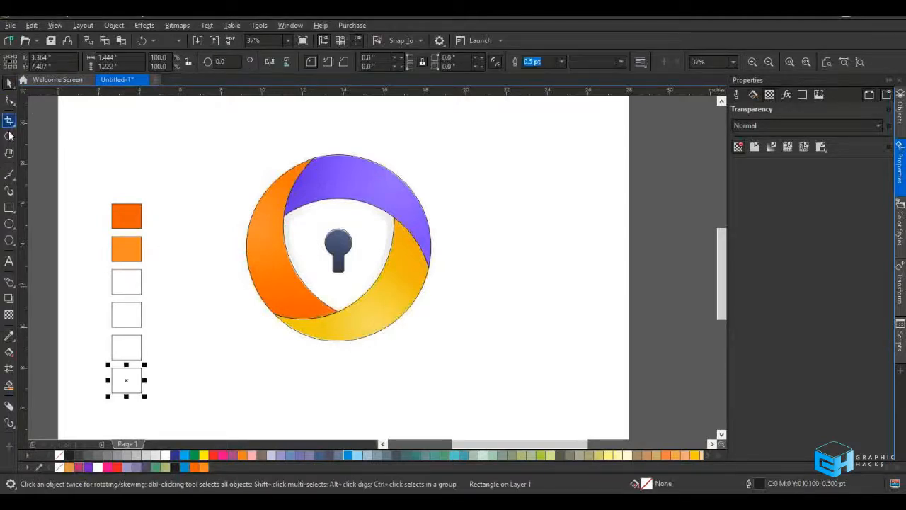
pyautogui.click(9, 338)
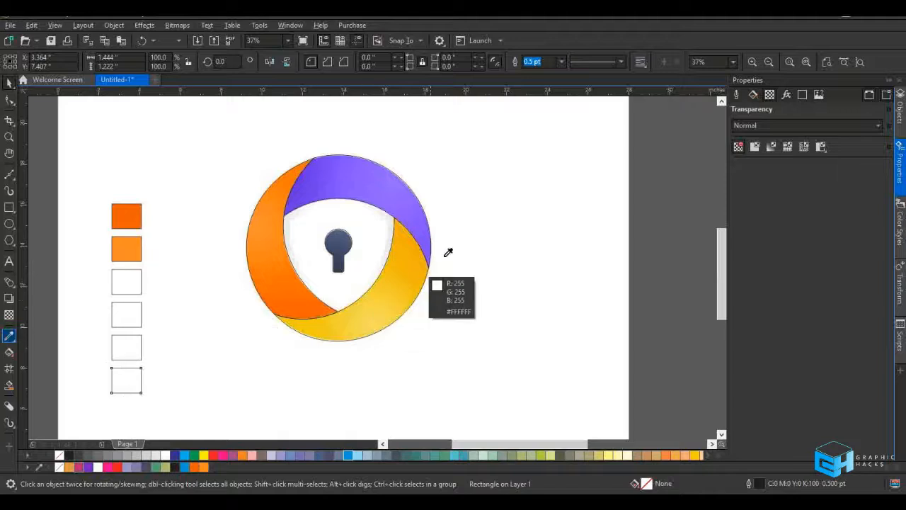
pyautogui.click(411, 241)
pyautogui.click(127, 285)
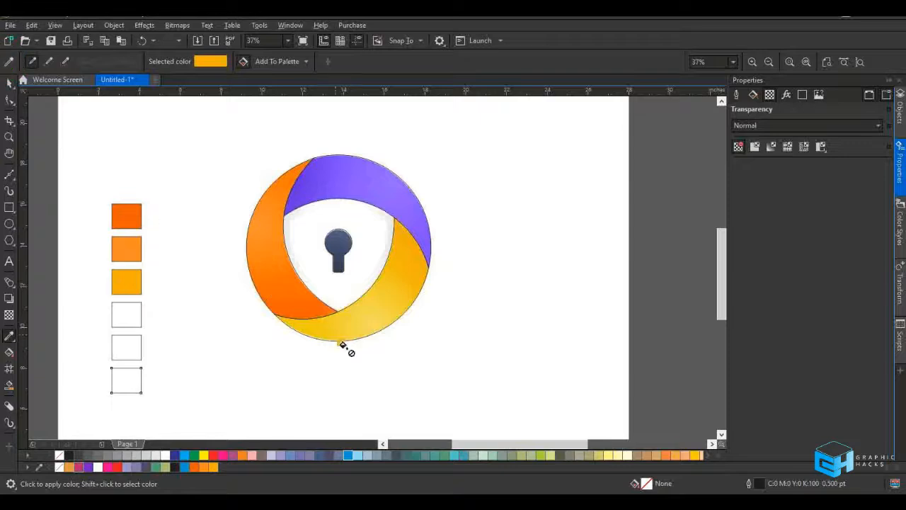
pyautogui.click(8, 63)
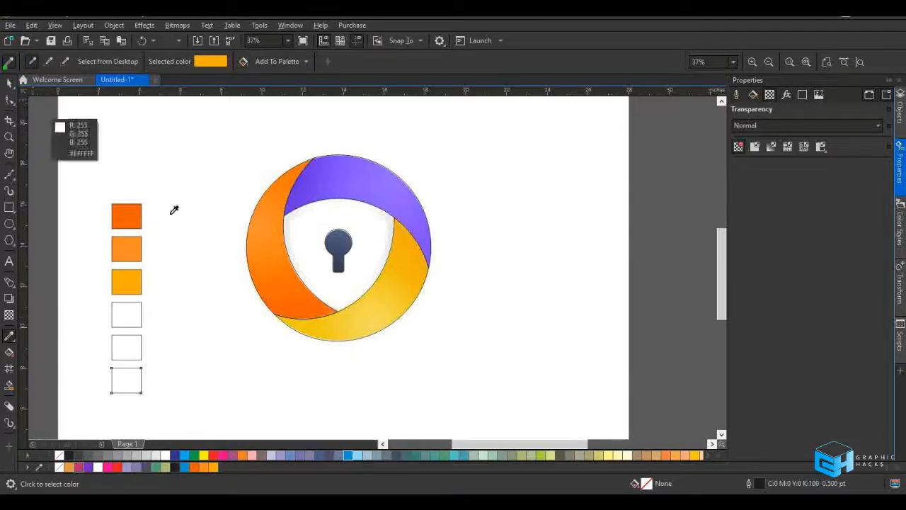
pyautogui.click(372, 312)
pyautogui.click(126, 316)
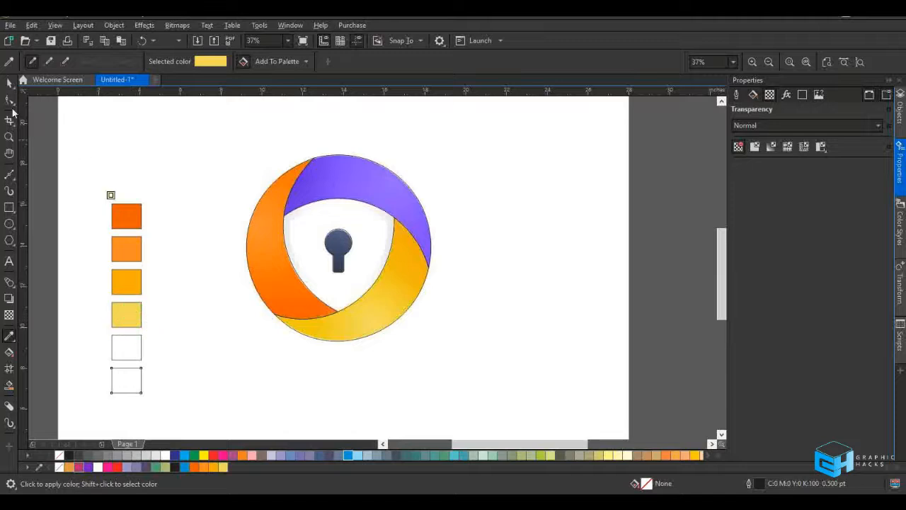
# Sample the dark purple and light purple of the logo's purple segment into the fifth and sixth swatches
pyautogui.click(8, 62)
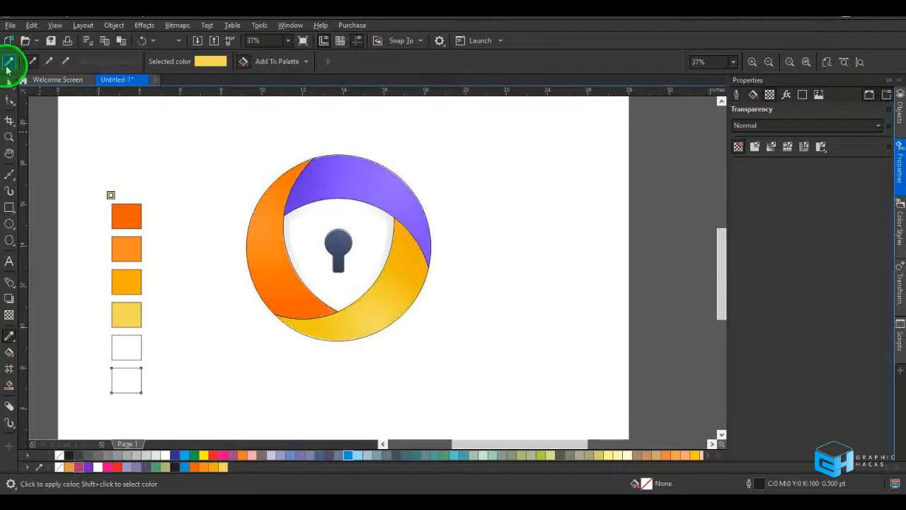
pyautogui.click(301, 181)
pyautogui.click(126, 348)
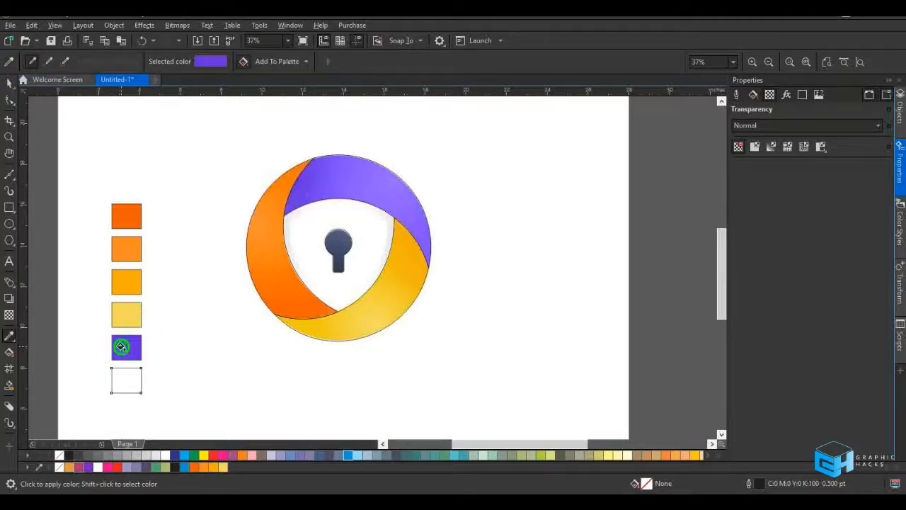
pyautogui.click(9, 62)
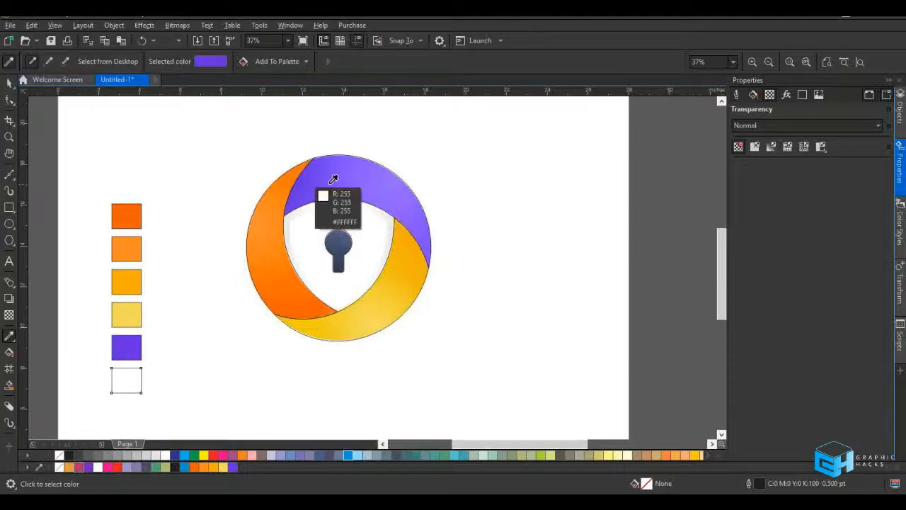
pyautogui.click(383, 186)
pyautogui.click(130, 382)
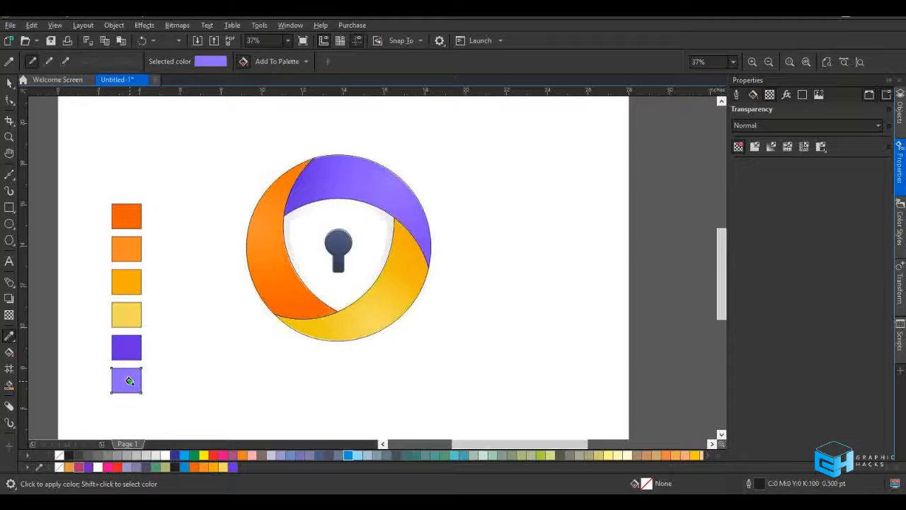
# Fill the logo's traced orange segment with the sampled dark orange
pyautogui.press('space')
pyautogui.click(274, 302)
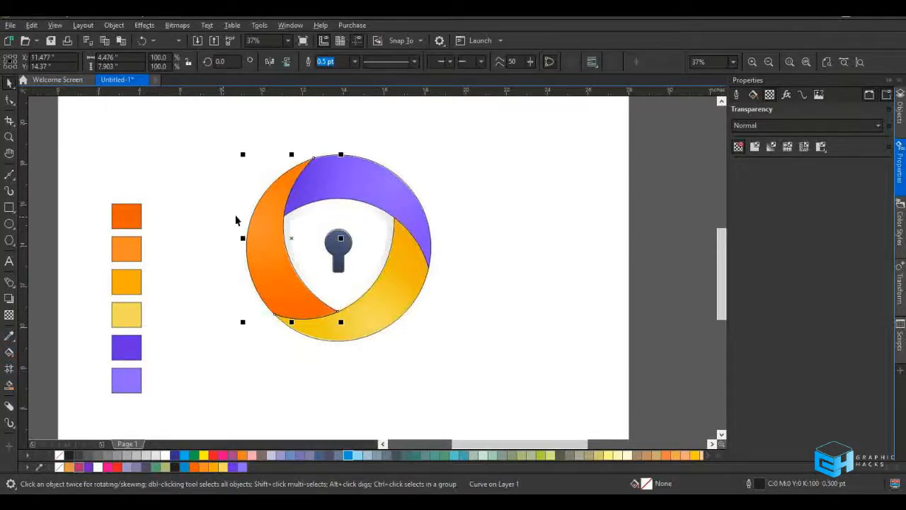
pyautogui.click(266, 274)
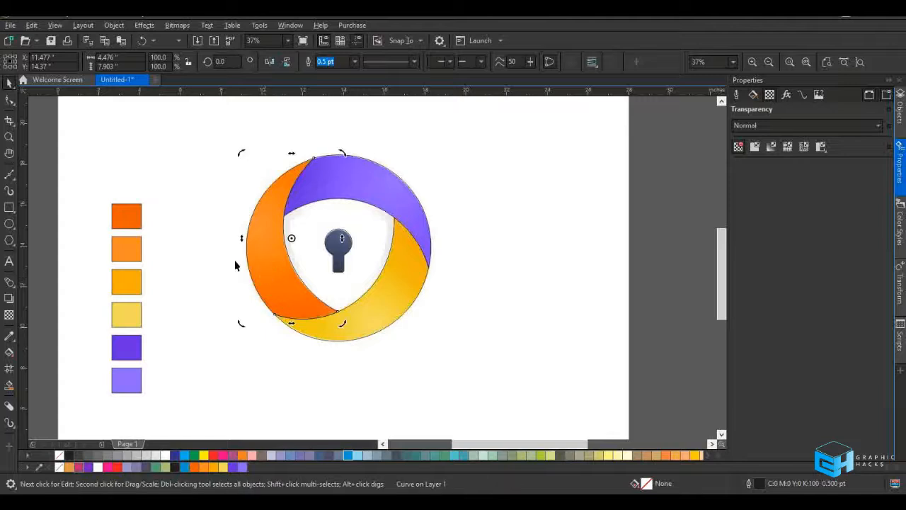
pyautogui.click(130, 222)
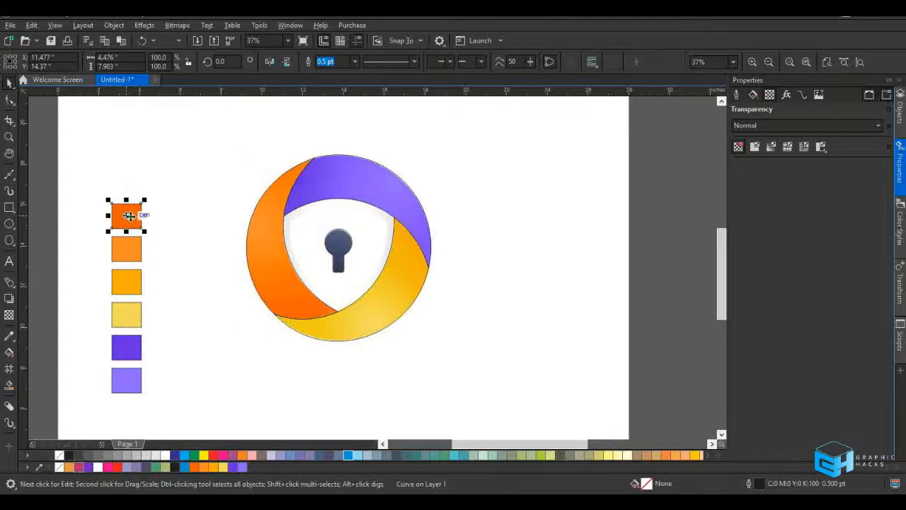
pyautogui.click(270, 274)
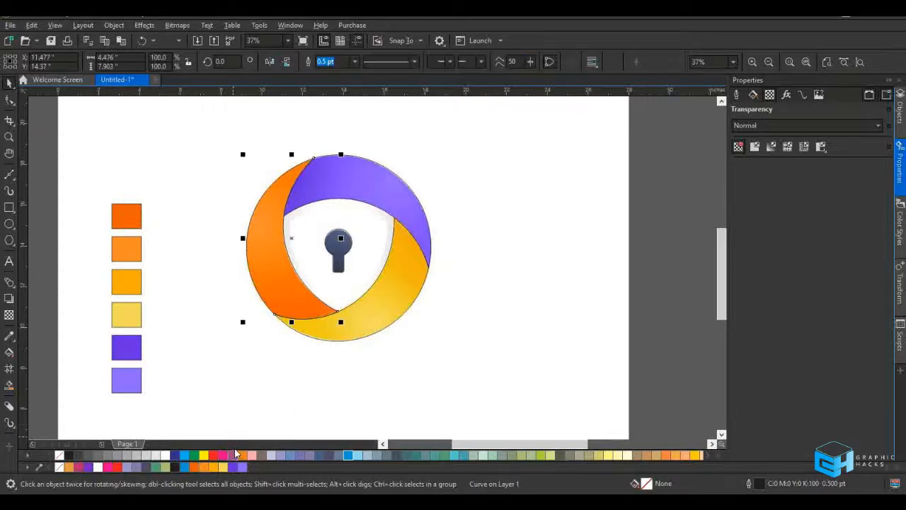
pyautogui.click(194, 468)
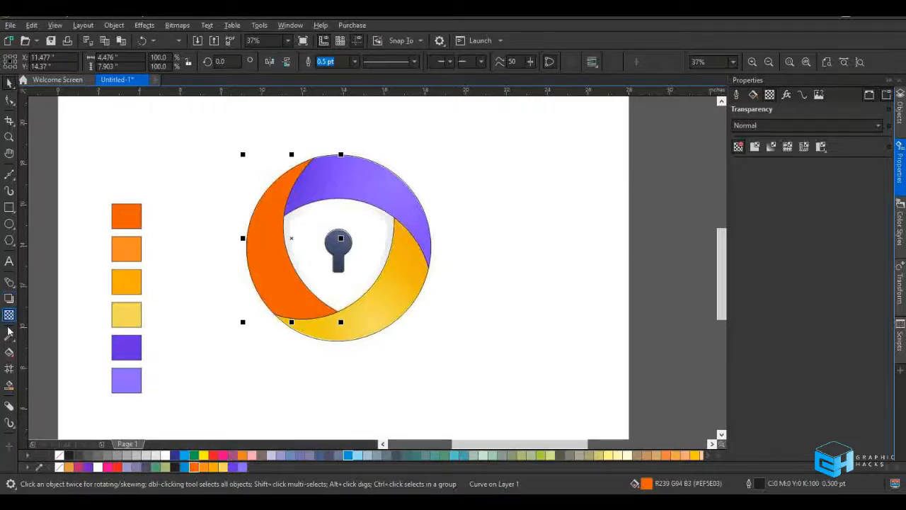
# Apply a lengthwise linear gradient to the orange segment with dark orange at both ends and light orange in the middle
pyautogui.click(11, 353)
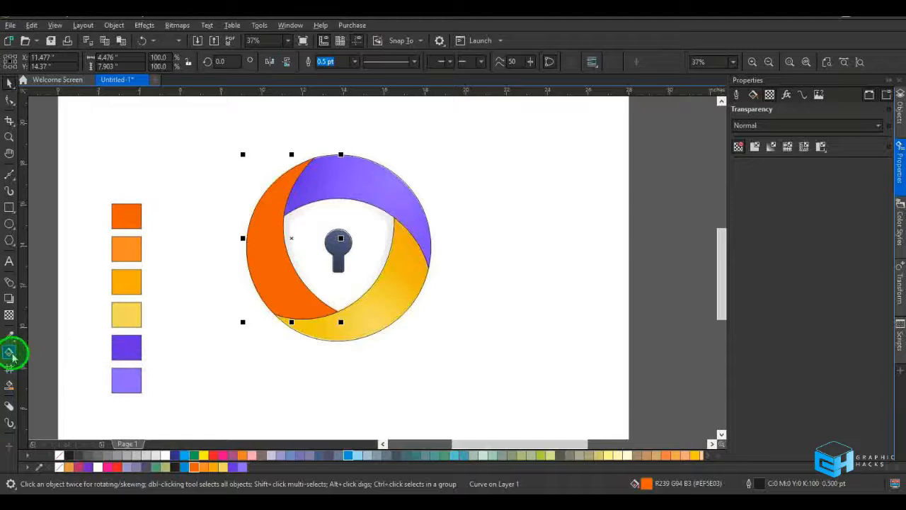
pyautogui.moveTo(323, 340); pyautogui.dragTo(266, 183)
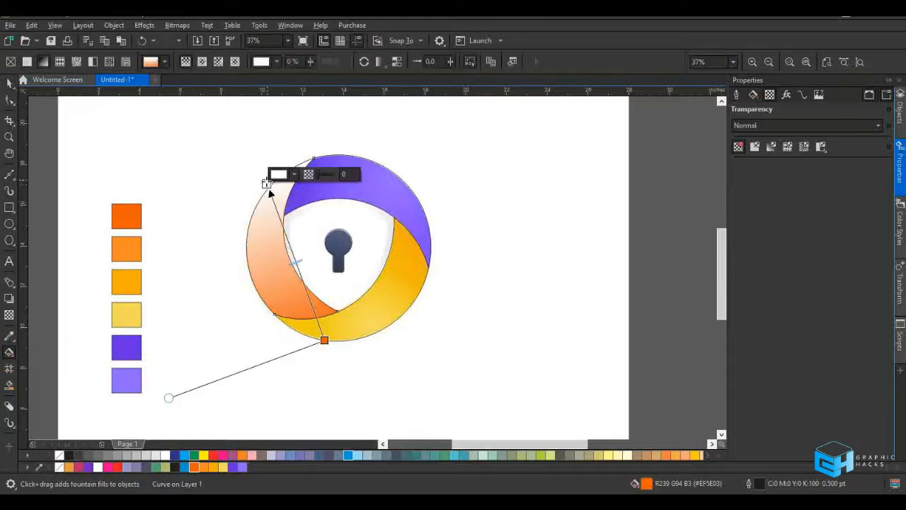
pyautogui.click(291, 250)
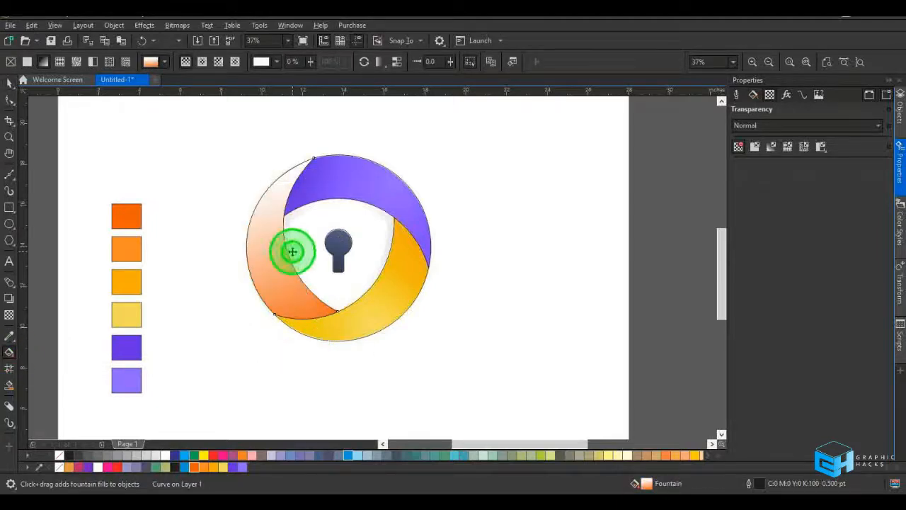
pyautogui.click(205, 468)
pyautogui.click(267, 184)
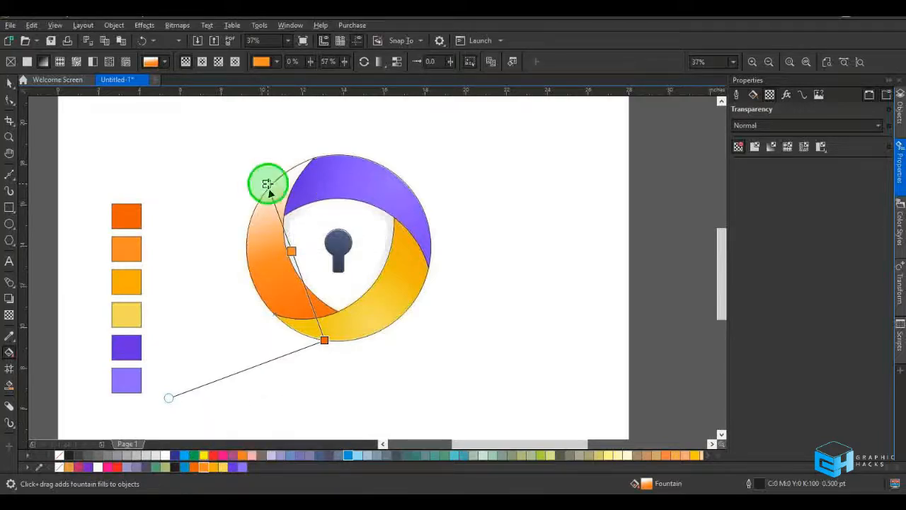
pyautogui.click(195, 468)
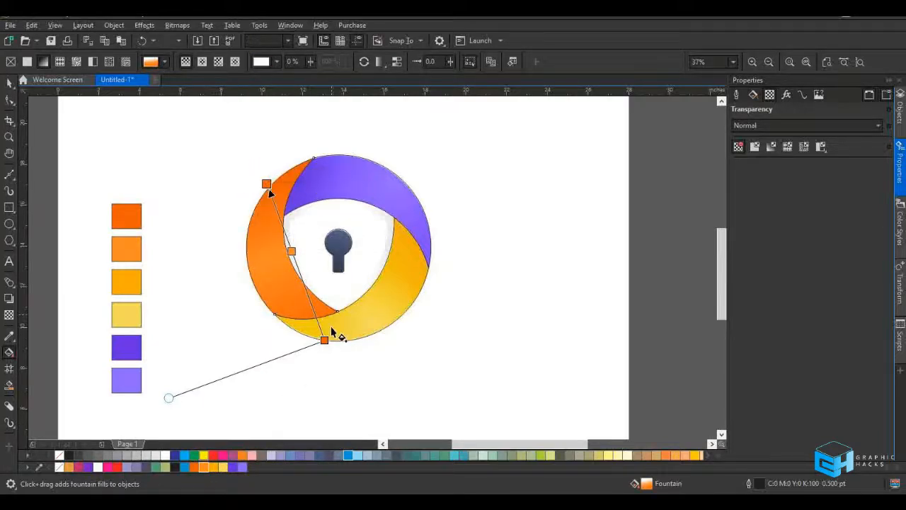
# Add a second light orange stop to the orange segment's gradient and reposition its ends and stops to match the logo's shading
pyautogui.moveTo(325, 340); pyautogui.dragTo(290, 304)
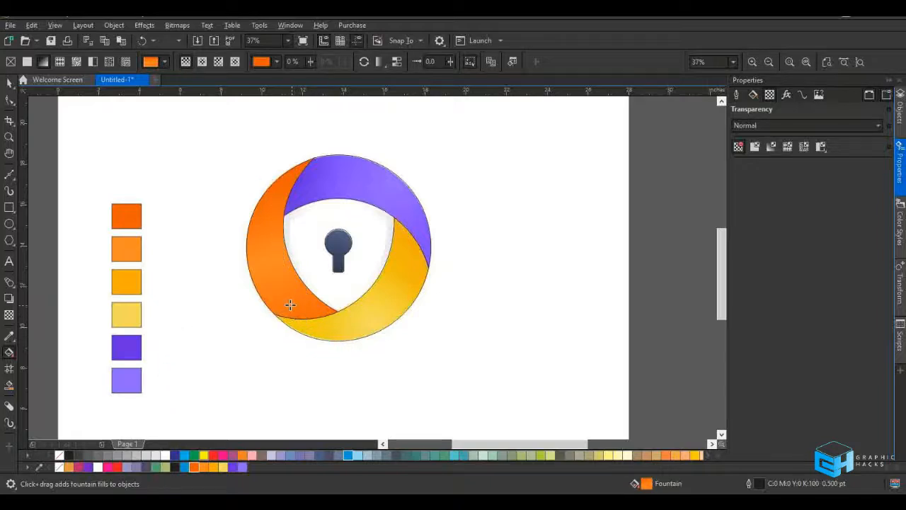
pyautogui.moveTo(267, 184); pyautogui.dragTo(280, 168)
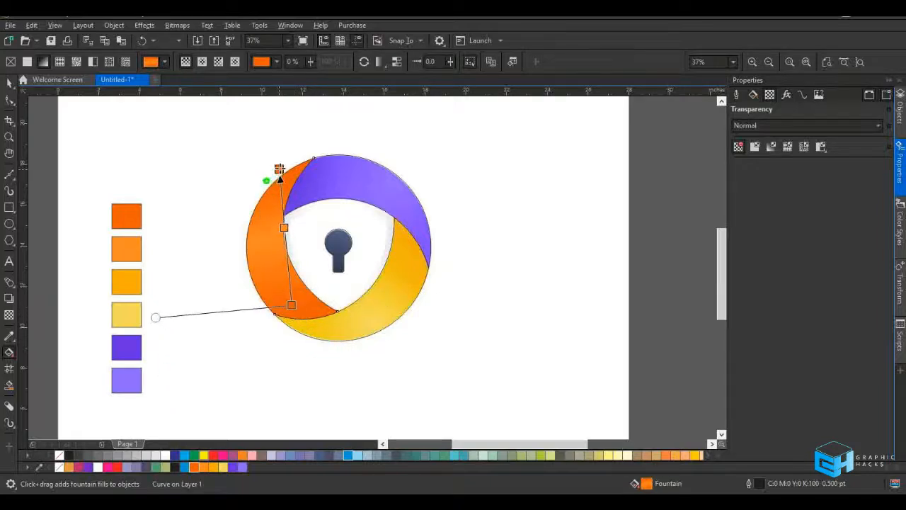
pyautogui.doubleClick(286, 240)
pyautogui.moveTo(286, 241); pyautogui.dragTo(281, 265)
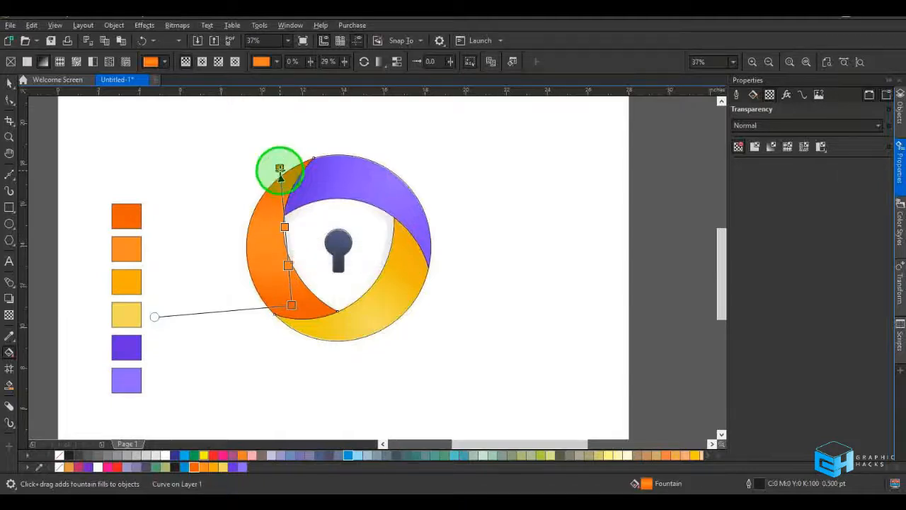
pyautogui.moveTo(280, 168); pyautogui.dragTo(281, 155)
pyautogui.click(288, 264)
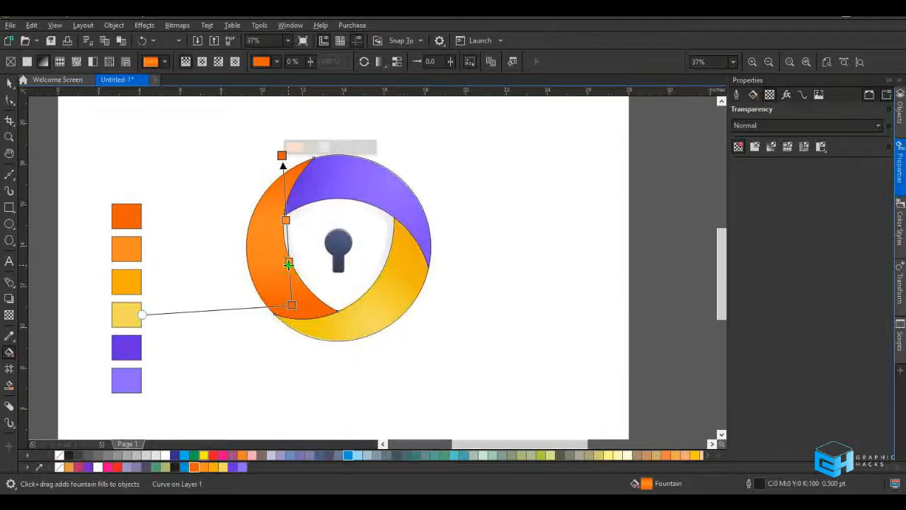
pyautogui.click(293, 305)
pyautogui.click(282, 215)
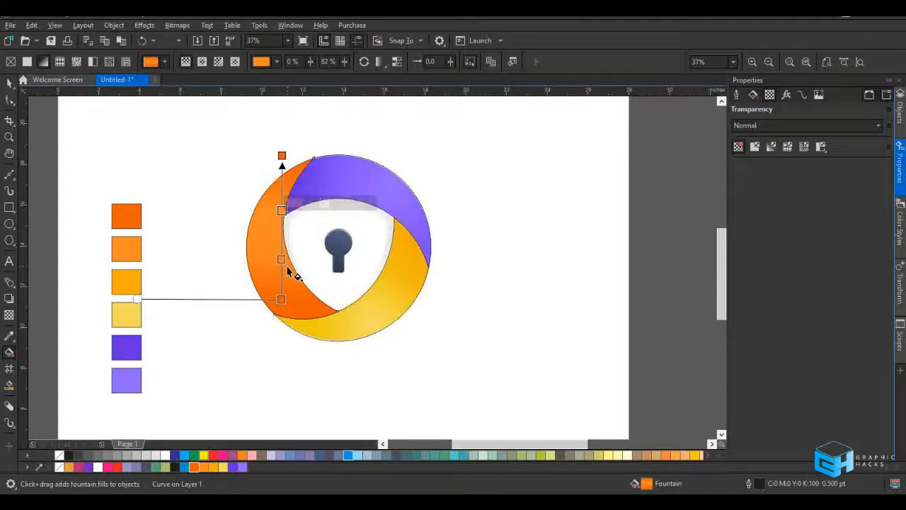
# Fill the logo's traced purple segment with the sampled dark purple
pyautogui.press('space')
pyautogui.click(356, 192)
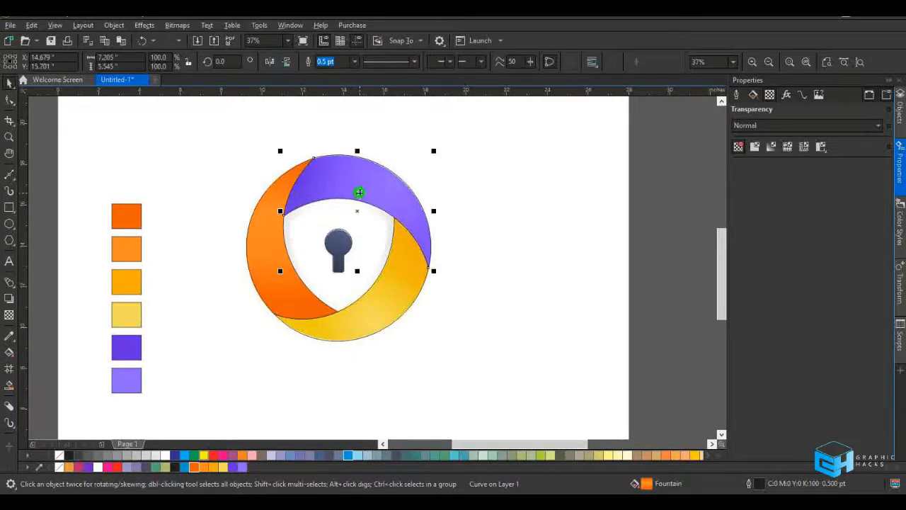
pyautogui.click(232, 468)
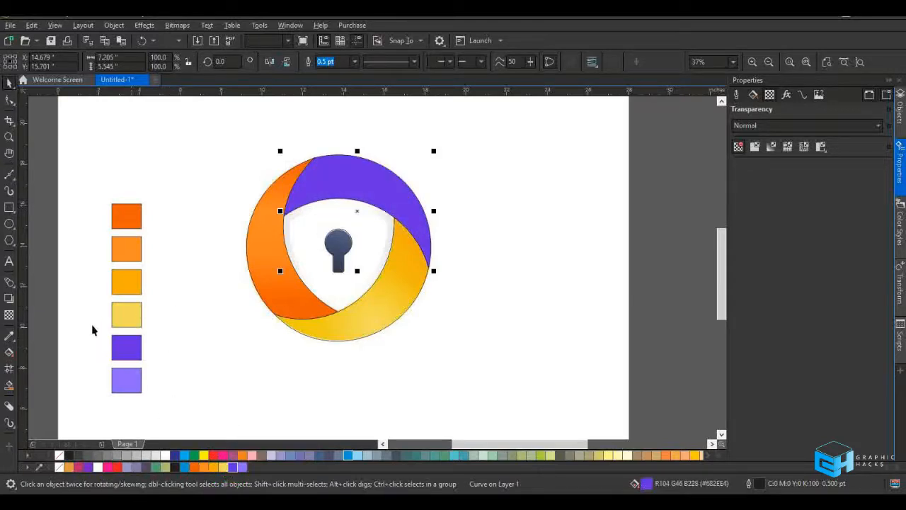
# Apply a linear gradient along the purple segment with dark purple at both ends and light purple in the middle
pyautogui.click(9, 352)
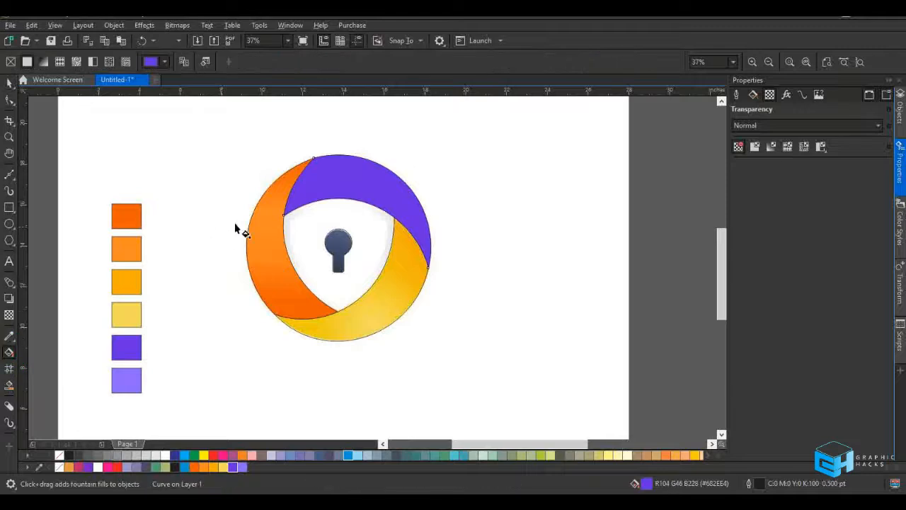
pyautogui.moveTo(307, 186); pyautogui.dragTo(425, 216)
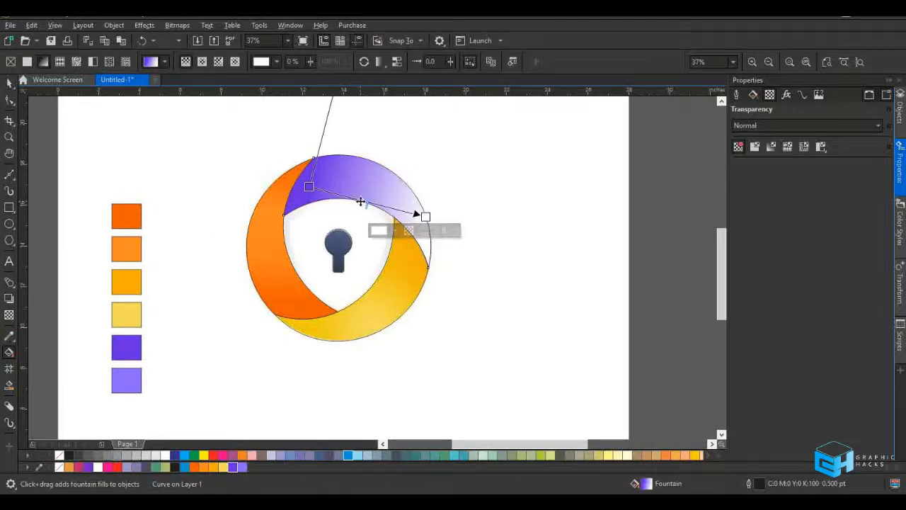
pyautogui.doubleClick(360, 201)
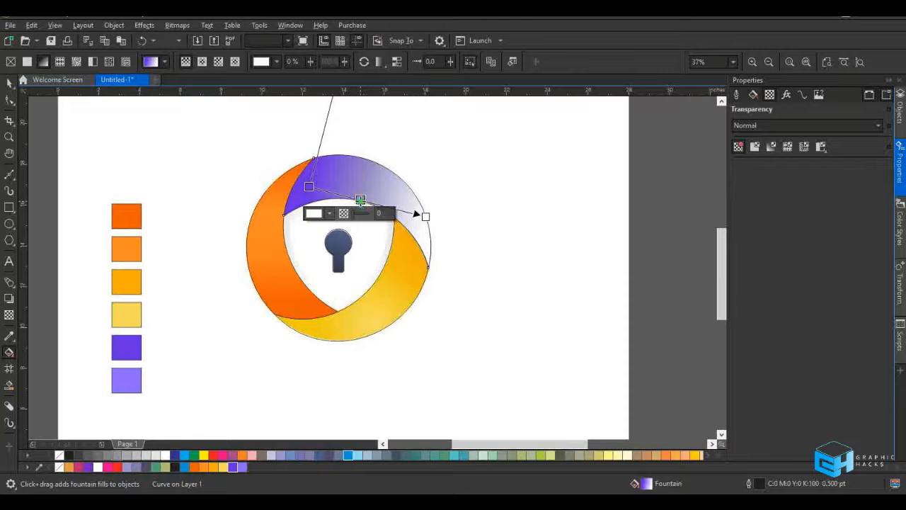
pyautogui.click(239, 468)
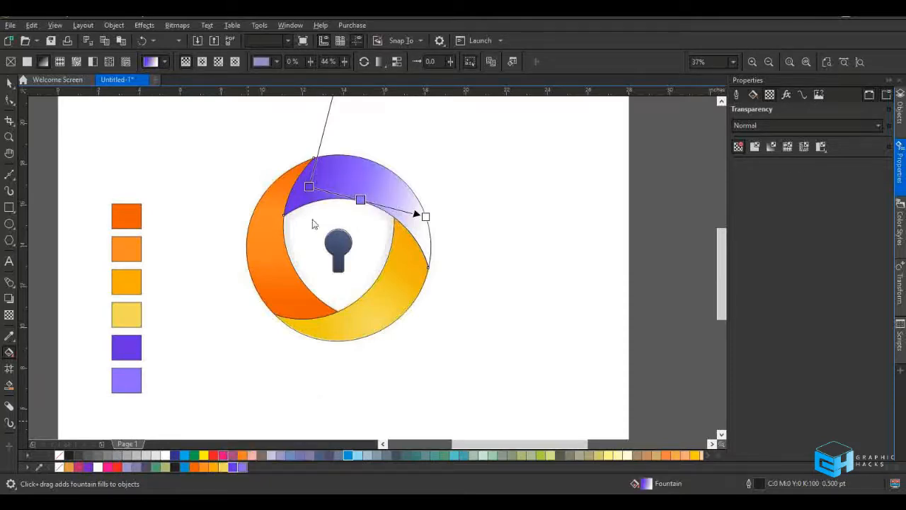
pyautogui.click(426, 216)
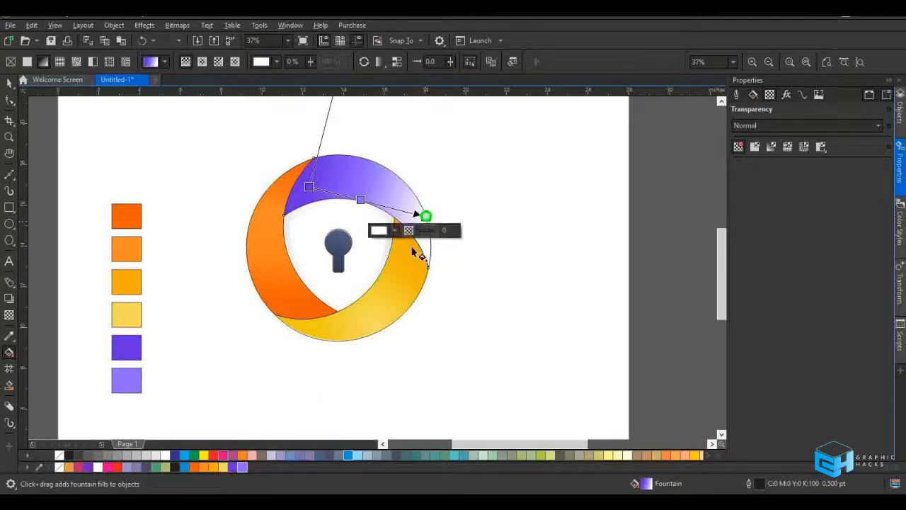
pyautogui.click(232, 467)
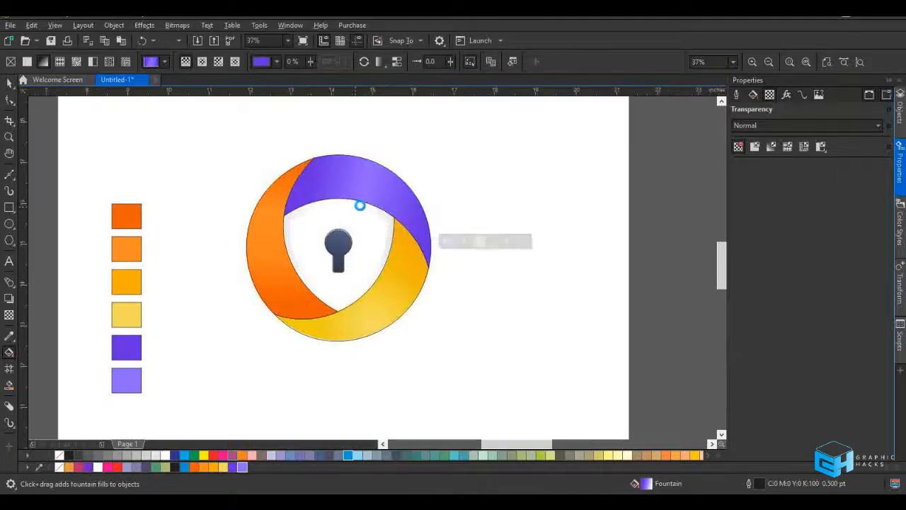
# Add a second light purple stop to the purple gradient, spread the two light stops apart, and extend the gradient's end beyond the segment
pyautogui.scroll(2, 360, 201)
pyautogui.click(374, 196)
pyautogui.doubleClick(374, 195)
pyautogui.moveTo(374, 197); pyautogui.dragTo(421, 208)
pyautogui.moveTo(365, 194); pyautogui.dragTo(347, 189)
pyautogui.moveTo(496, 226); pyautogui.dragTo(541, 261)
pyautogui.scroll(-2, 337, 188)
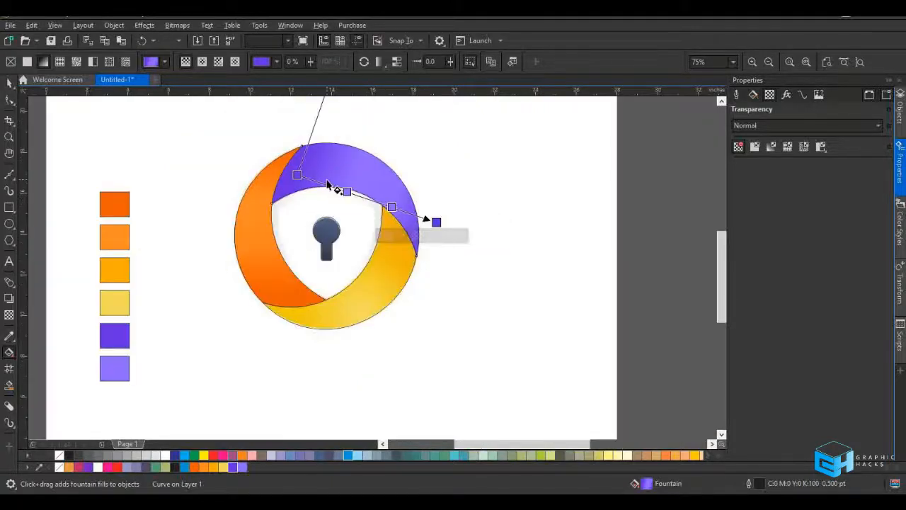
# Fill the logo's traced yellow segment with the sampled golden yellow
pyautogui.click(371, 293)
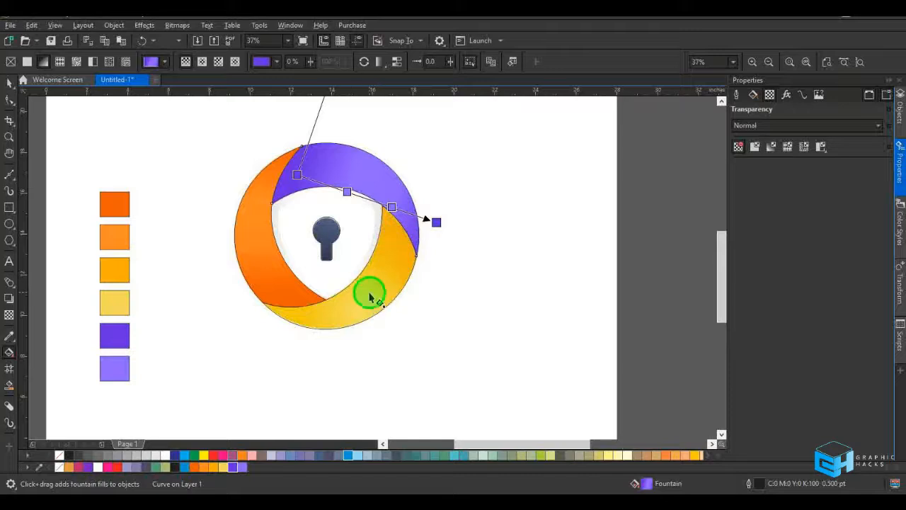
pyautogui.press('space')
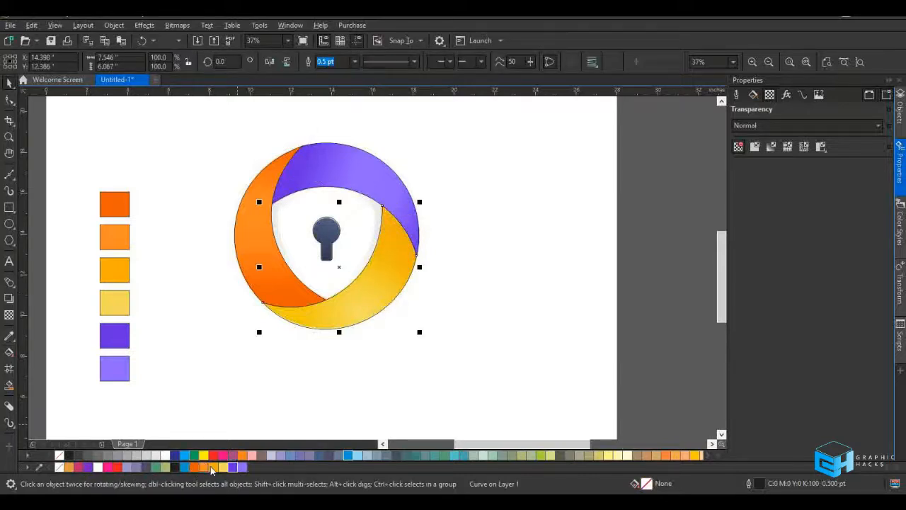
pyautogui.click(214, 468)
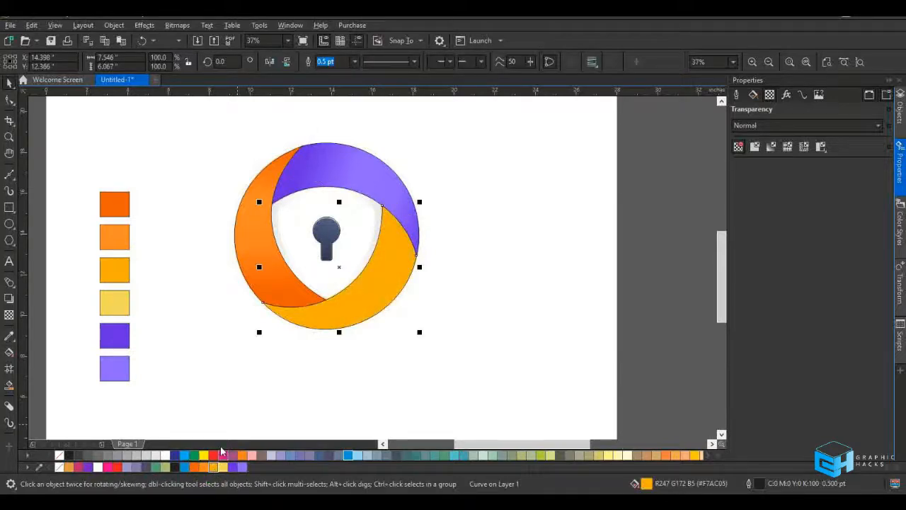
# Apply a linear gradient along the yellow segment with golden yellow at both ends and pale yellow in the middle
pyautogui.click(8, 353)
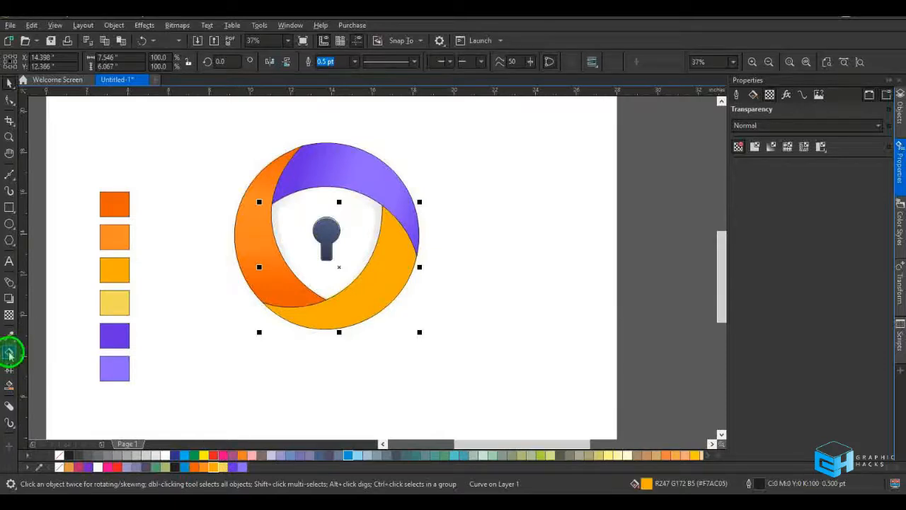
pyautogui.moveTo(408, 234); pyautogui.dragTo(309, 324)
pyautogui.scroll(2, 360, 277)
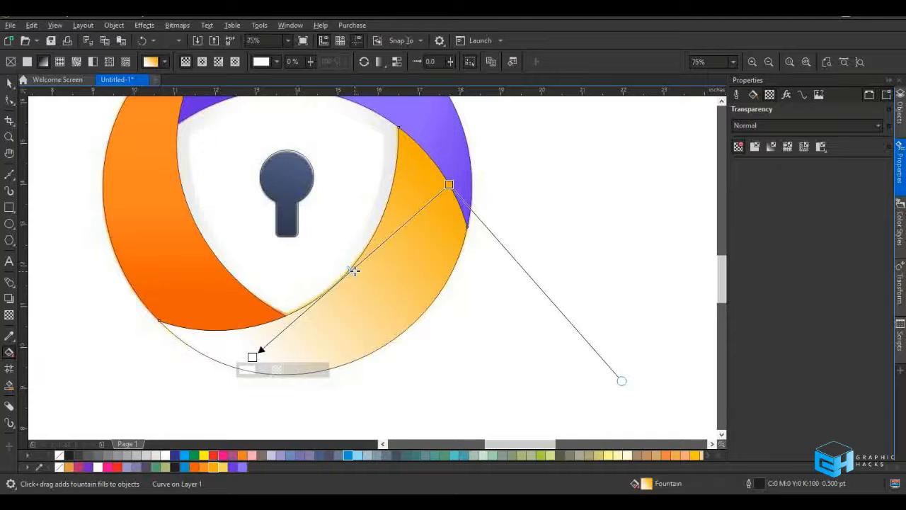
pyautogui.doubleClick(356, 269)
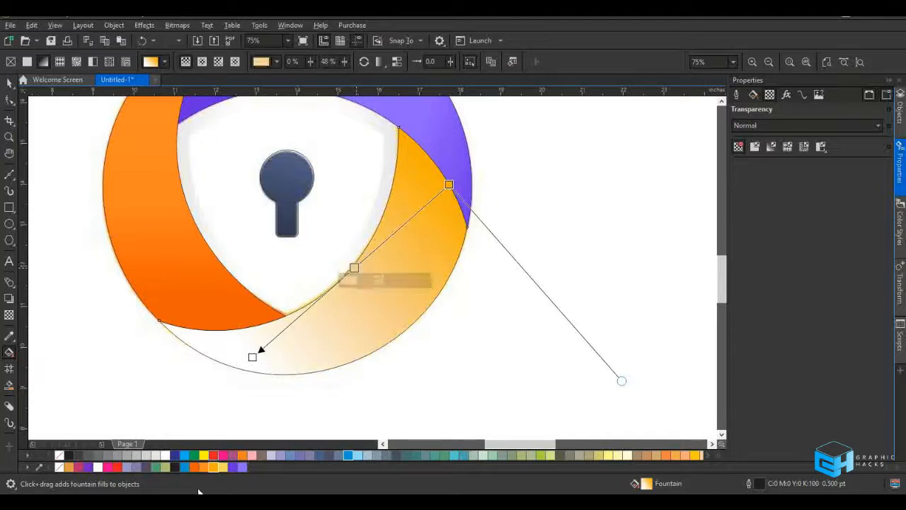
pyautogui.click(219, 470)
pyautogui.click(253, 356)
pyautogui.click(214, 468)
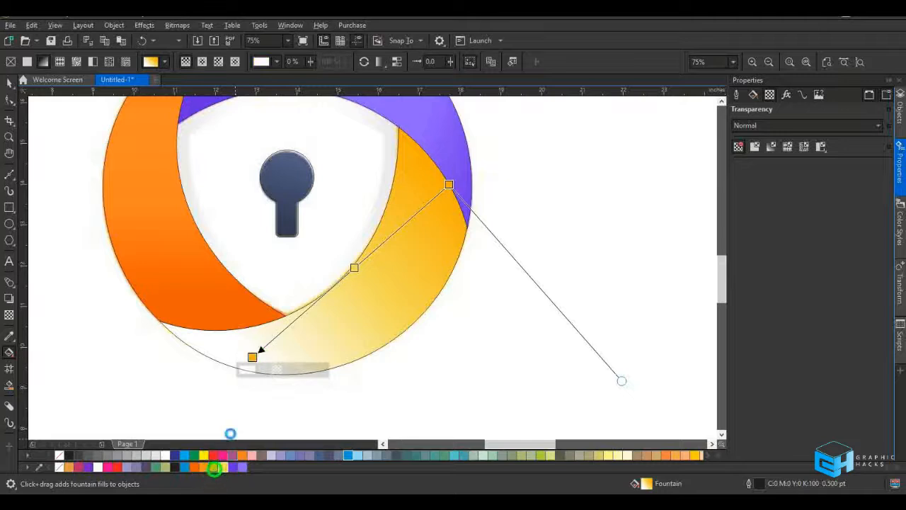
# Extend the yellow gradient past the segment, add a second pale yellow stop, and adjust the stops and starting point to match the logo
pyautogui.moveTo(253, 356); pyautogui.dragTo(172, 404)
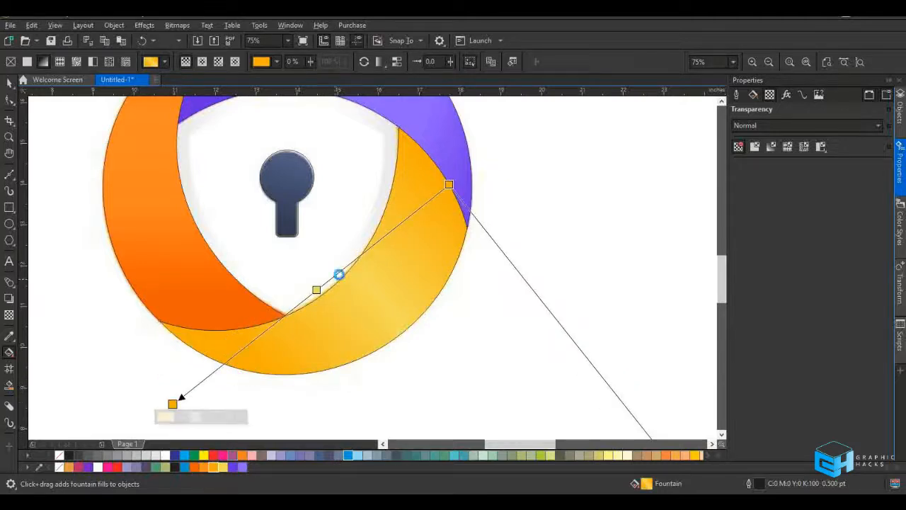
pyautogui.doubleClick(332, 276)
pyautogui.moveTo(332, 276); pyautogui.dragTo(348, 263)
pyautogui.moveTo(316, 291); pyautogui.dragTo(293, 309)
pyautogui.moveTo(449, 184); pyautogui.dragTo(431, 206)
pyautogui.press('space')
# Sample the dark blue of the logo's keyhole and fill the traced keyhole shape with it
pyautogui.scroll(-5, 332, 227)
pyautogui.scroll(2, 319, 220)
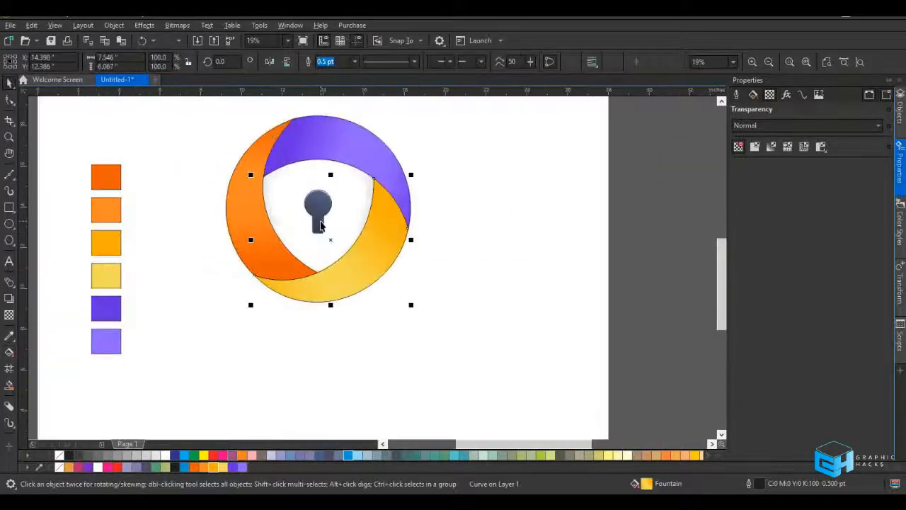
pyautogui.click(321, 206)
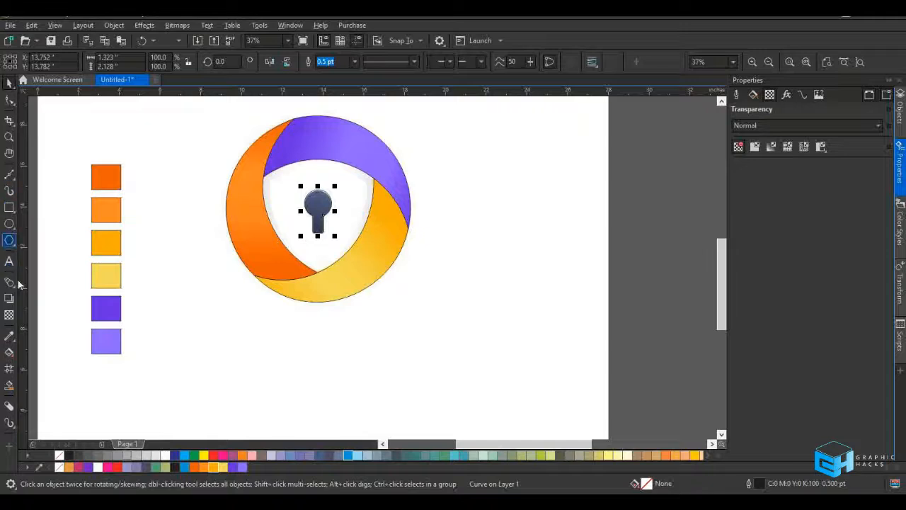
pyautogui.click(10, 336)
pyautogui.scroll(2, 347, 188)
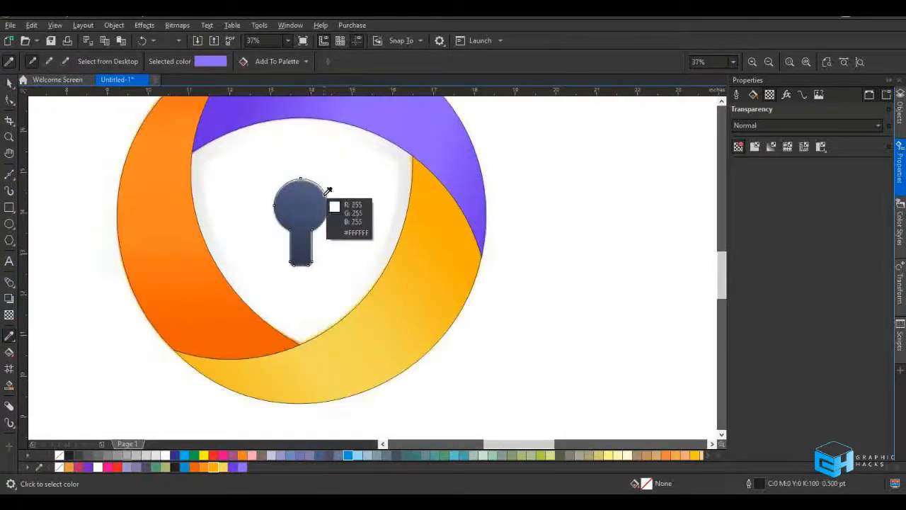
pyautogui.click(307, 206)
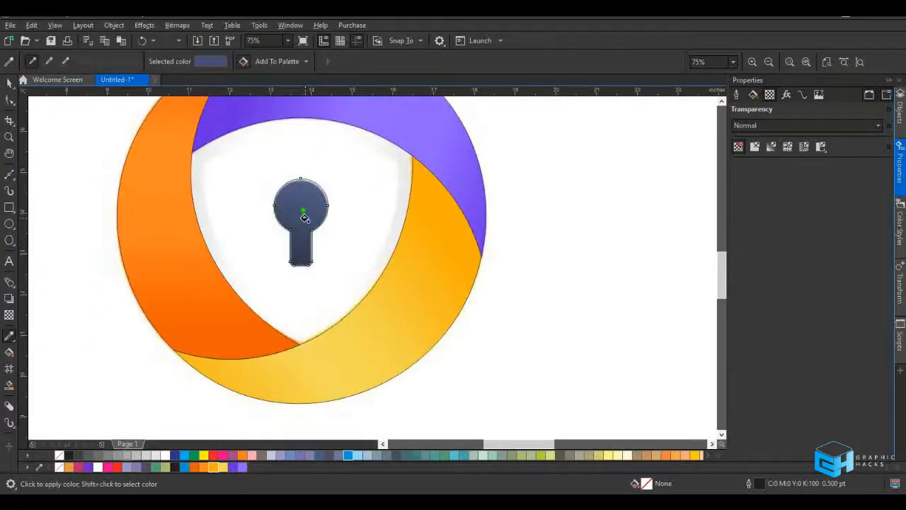
pyautogui.click(303, 212)
pyautogui.press('space')
# Select the three gradient segments and the keyhole and move them together off the original logo, above and to its right
pyautogui.scroll(-4, 304, 223)
pyautogui.click(336, 238)
pyautogui.click(329, 198)
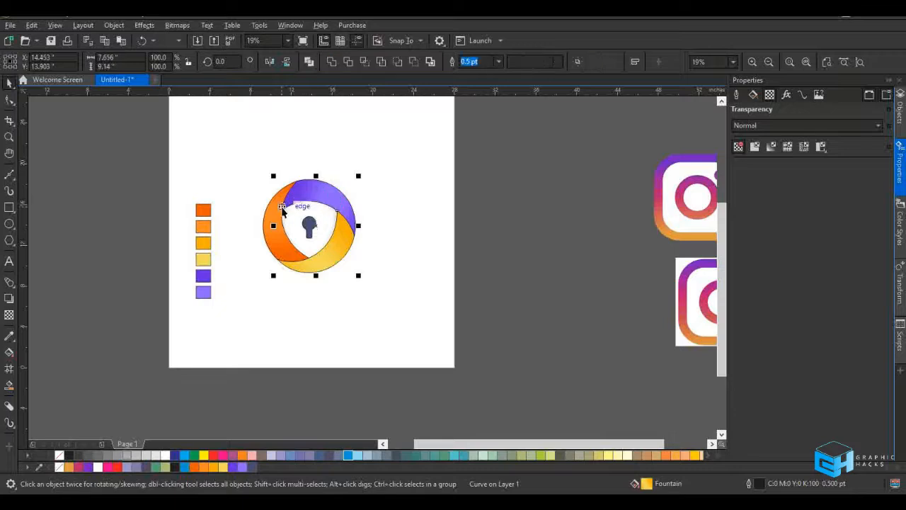
pyautogui.keyDown('shift'); pyautogui.click(275, 212); pyautogui.keyUp('shift')
pyautogui.keyDown('shift'); pyautogui.click(308, 226); pyautogui.keyUp('shift')
pyautogui.moveTo(290, 224); pyautogui.dragTo(369, 160)
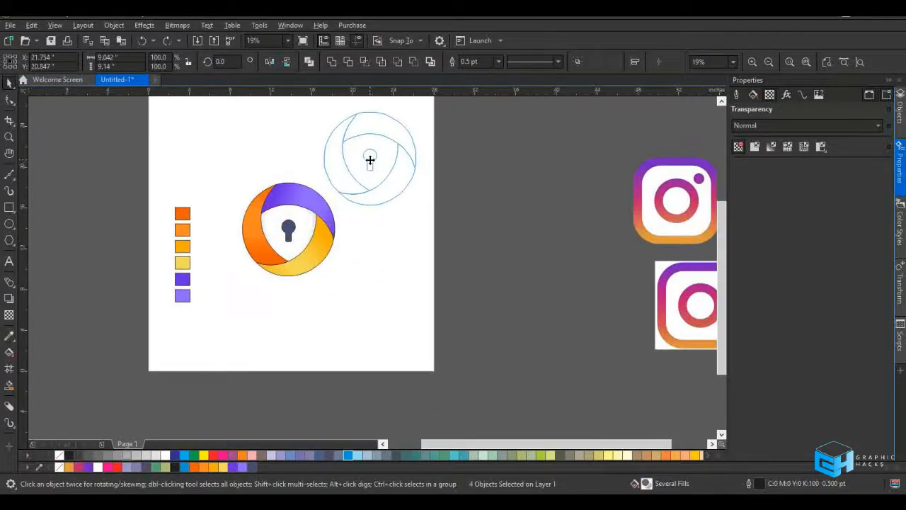
pyautogui.click(467, 185)
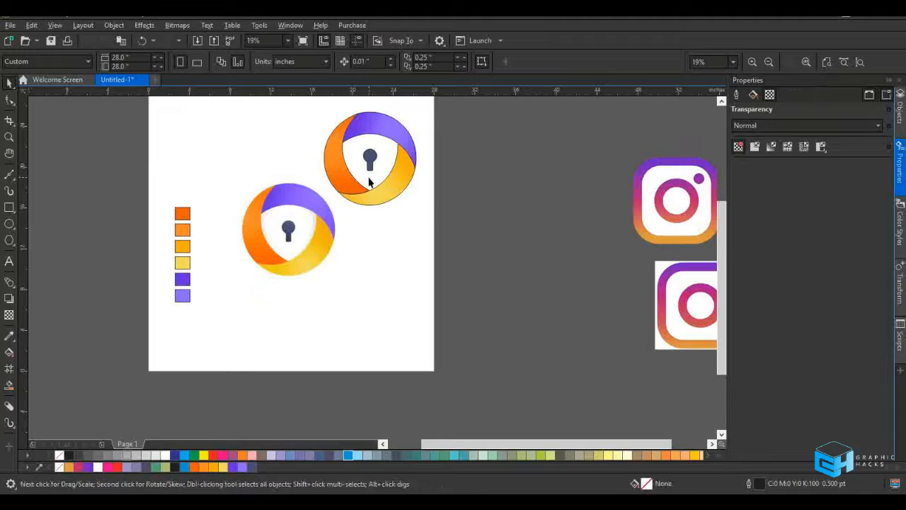
pyautogui.scroll(2, 368, 183)
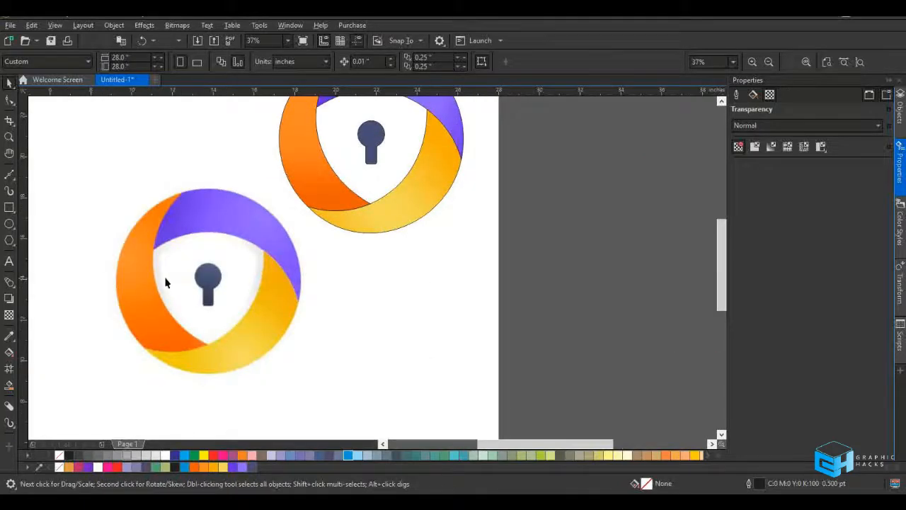
# Compare the shield interior and keyhole of the original logo with the vector copy, looking closely at the grey shading along the shield's edge
pyautogui.scroll(5, 175, 283)
pyautogui.scroll(-3, 192, 253)
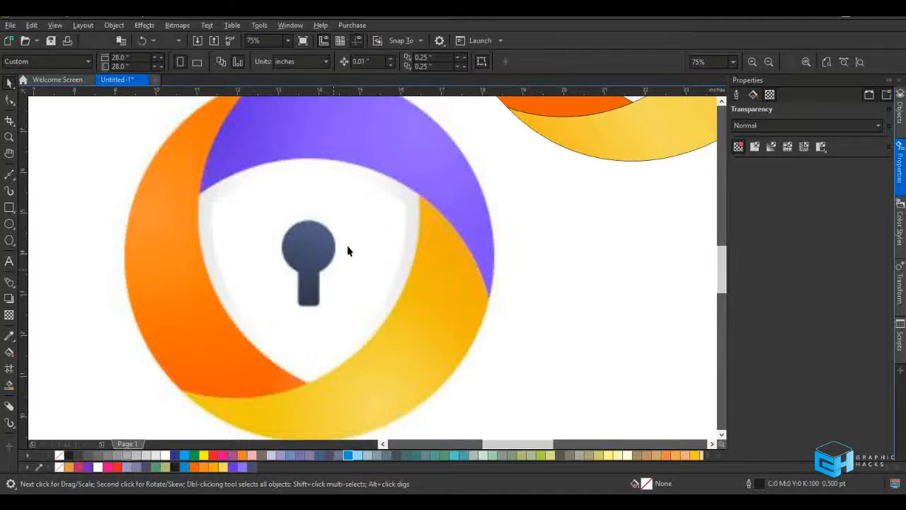
pyautogui.scroll(-5, 192, 283)
pyautogui.scroll(2, 316, 204)
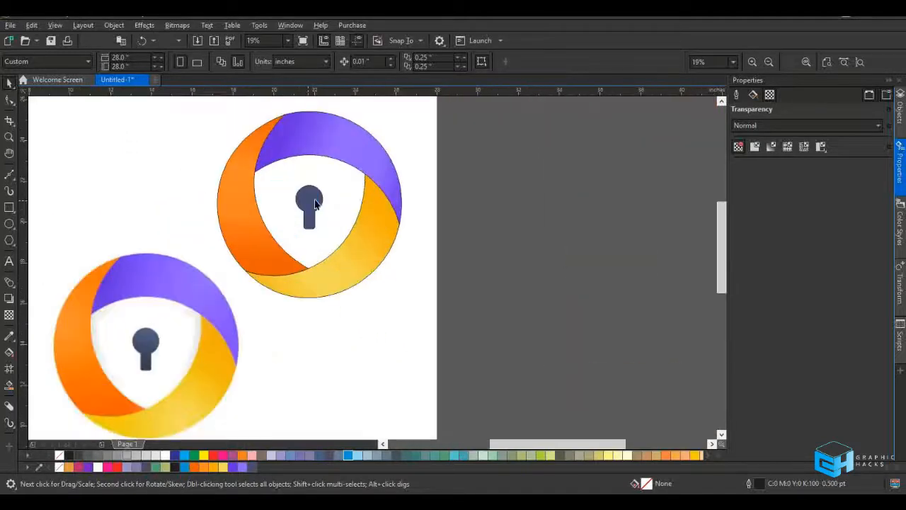
pyautogui.scroll(-2, 342, 212)
pyautogui.moveTo(293, 209)
pyautogui.mouseDown()
pyautogui.moveTo(259, 253)
pyautogui.moveTo(275, 259)
pyautogui.mouseUp()
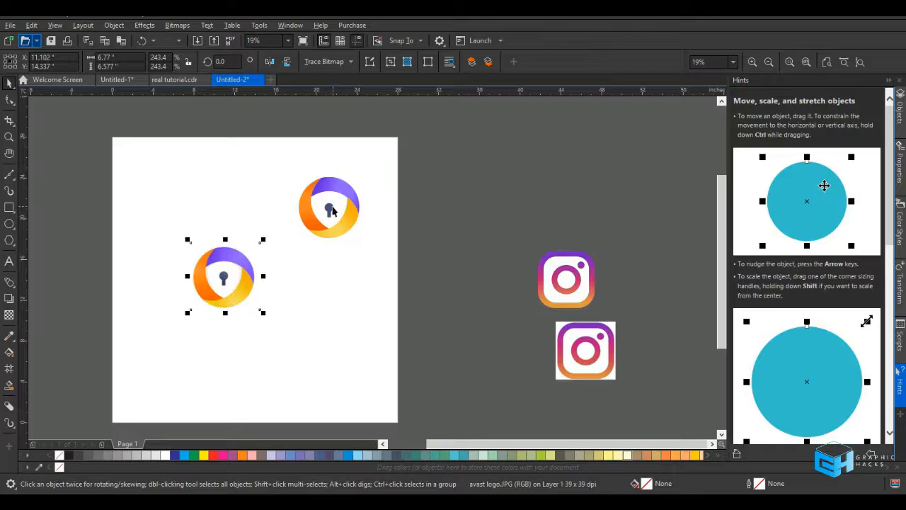
pyautogui.click(332, 206)
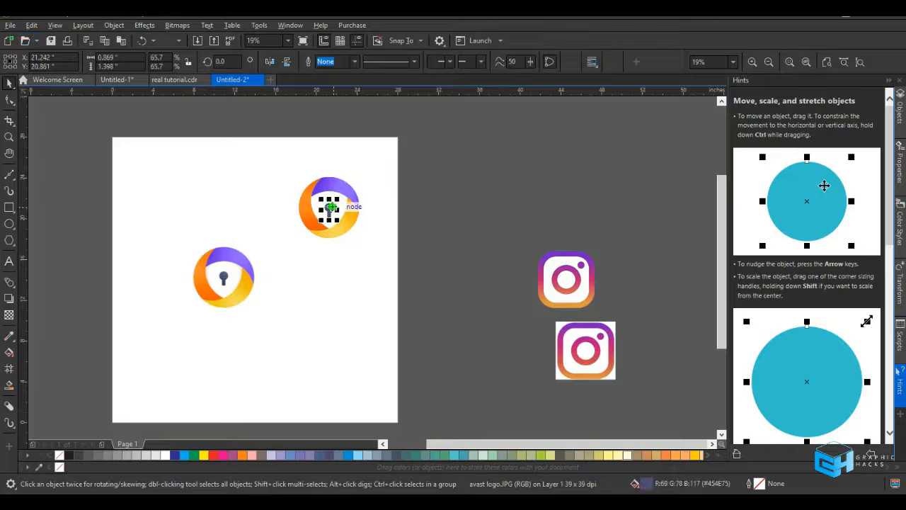
pyautogui.scroll(3, 210, 280)
pyautogui.scroll(3, 210, 279)
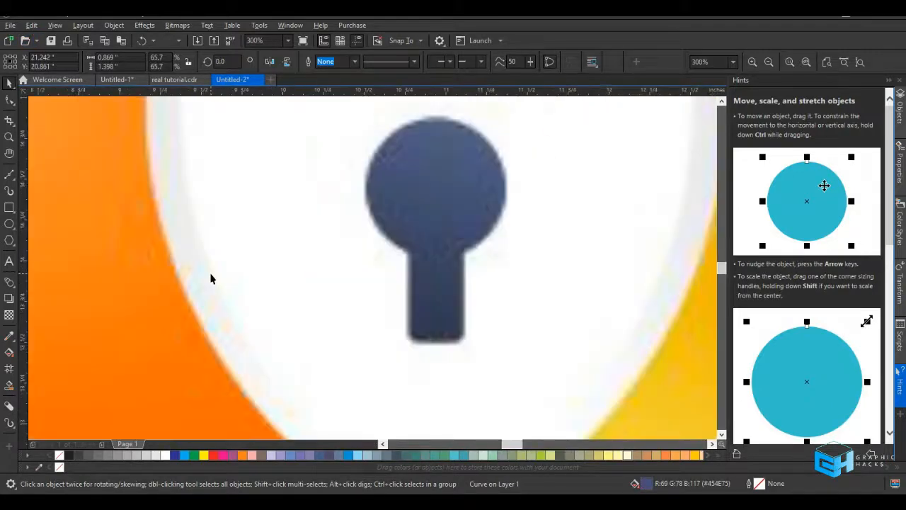
pyautogui.scroll(-1, 210, 278)
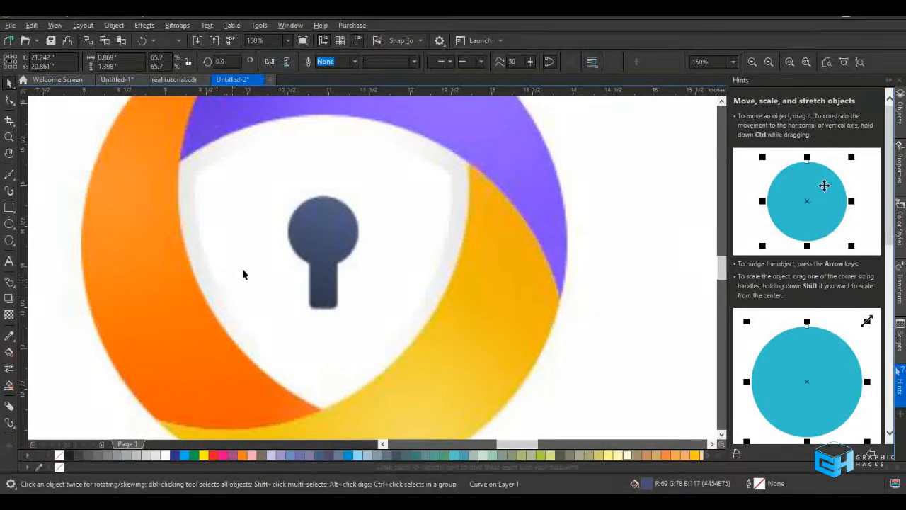
pyautogui.scroll(-2, 243, 274)
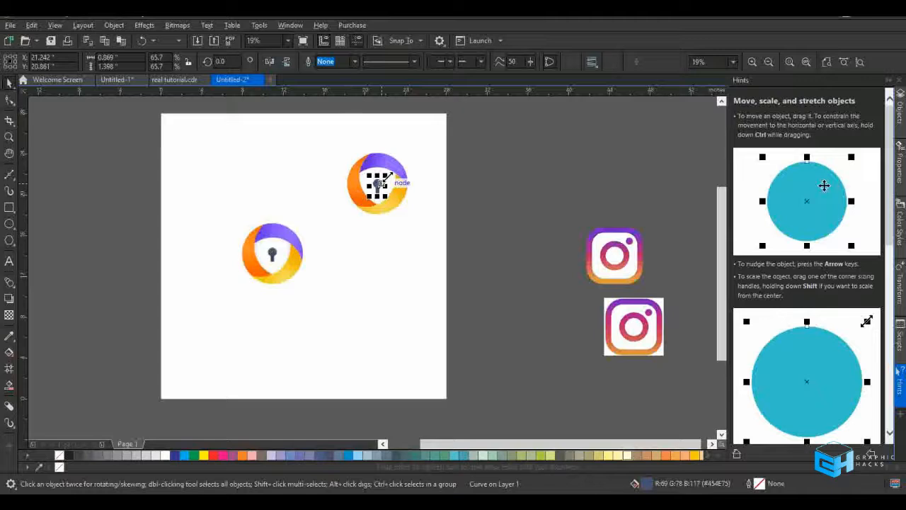
pyautogui.scroll(2, 389, 175)
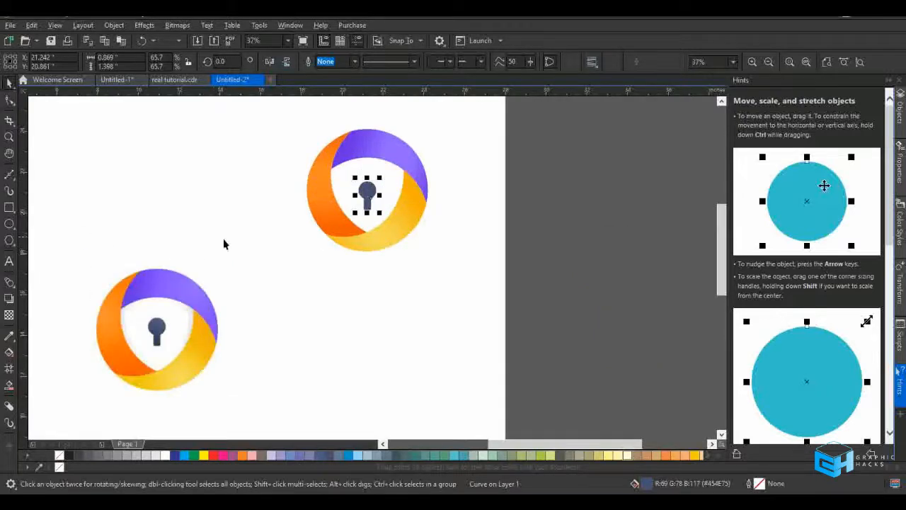
# With the Bézier tool, draw a straight line across the vector copy's shield opening between its two upper corners
pyautogui.click(9, 175)
pyautogui.click(45, 174)
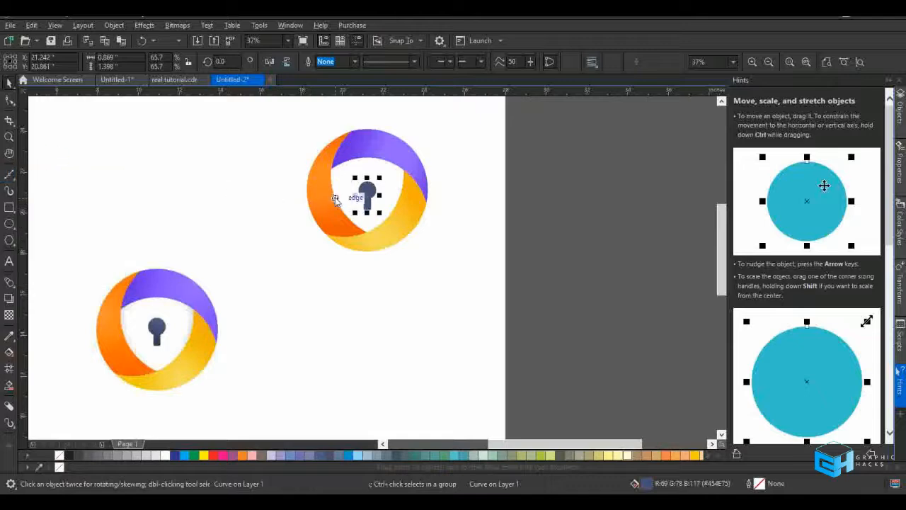
pyautogui.scroll(6, 344, 190)
pyautogui.scroll(-2, 298, 148)
pyautogui.scroll(2, 291, 170)
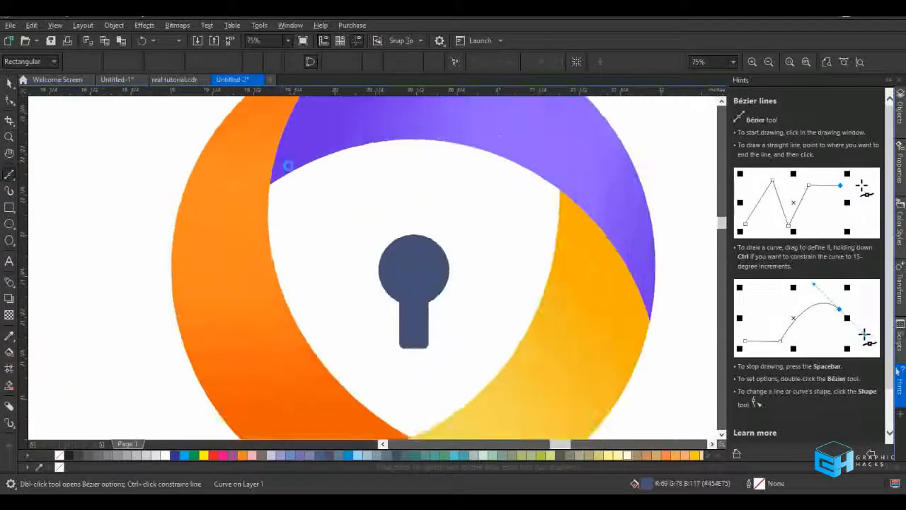
pyautogui.click(249, 208)
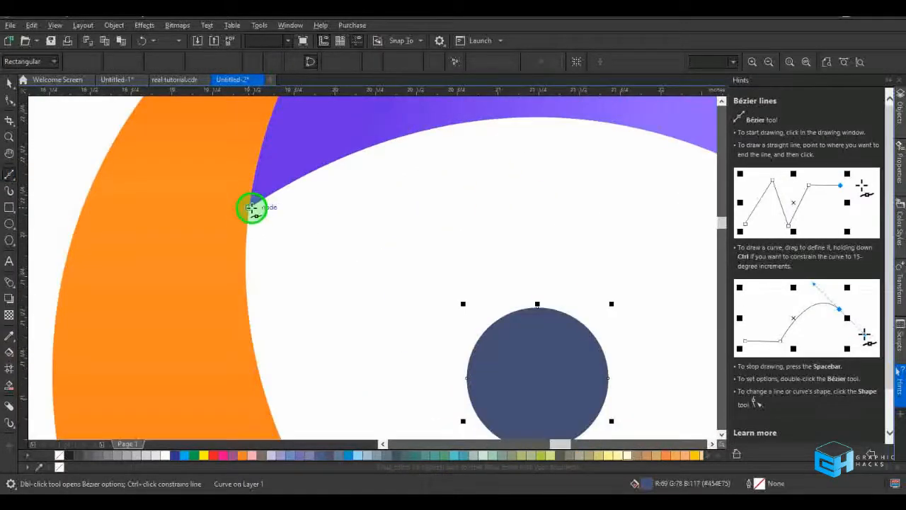
pyautogui.scroll(-4, 218, 228)
pyautogui.scroll(8, 373, 226)
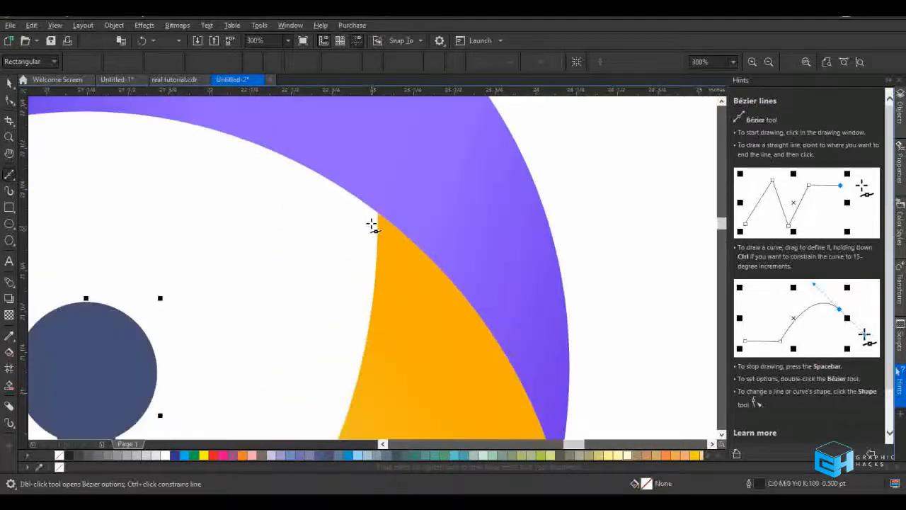
pyautogui.click(391, 196)
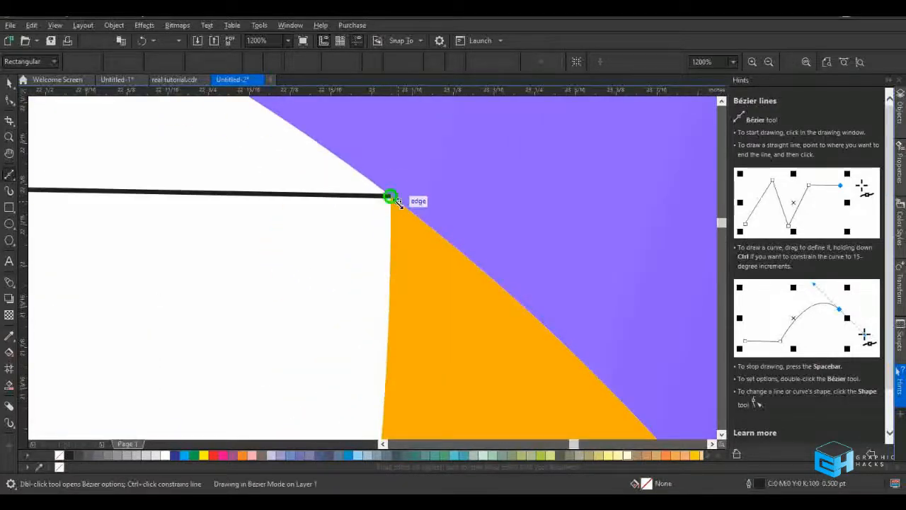
# Continue the line to the shield opening's lower tip and back to the starting corner, closing a triangle
pyautogui.scroll(-6, 386, 194)
pyautogui.scroll(-2, 367, 203)
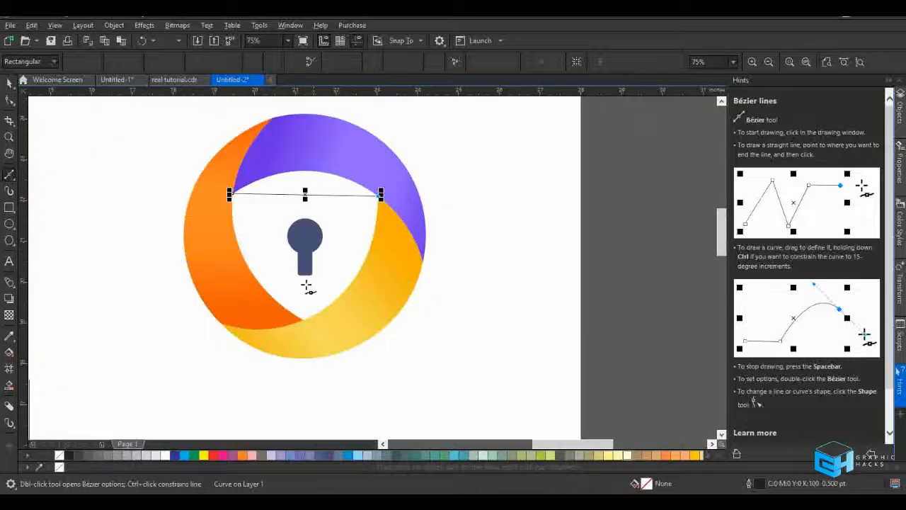
pyautogui.scroll(4, 311, 315)
pyautogui.scroll(4, 314, 311)
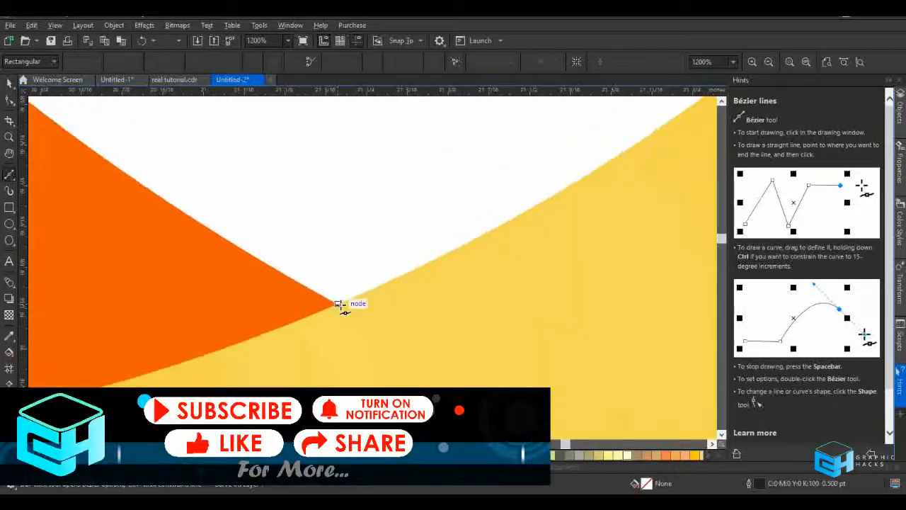
pyautogui.click(338, 304)
pyautogui.scroll(-4, 336, 305)
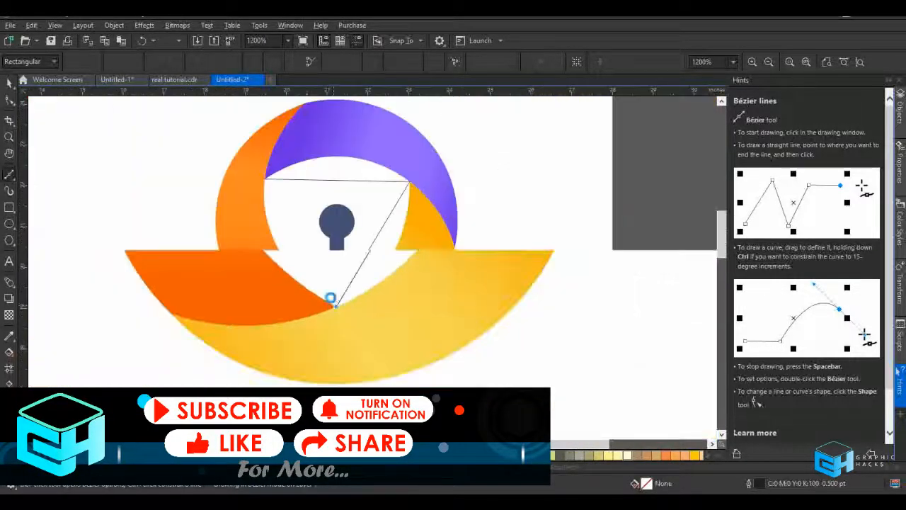
pyautogui.scroll(4, 263, 176)
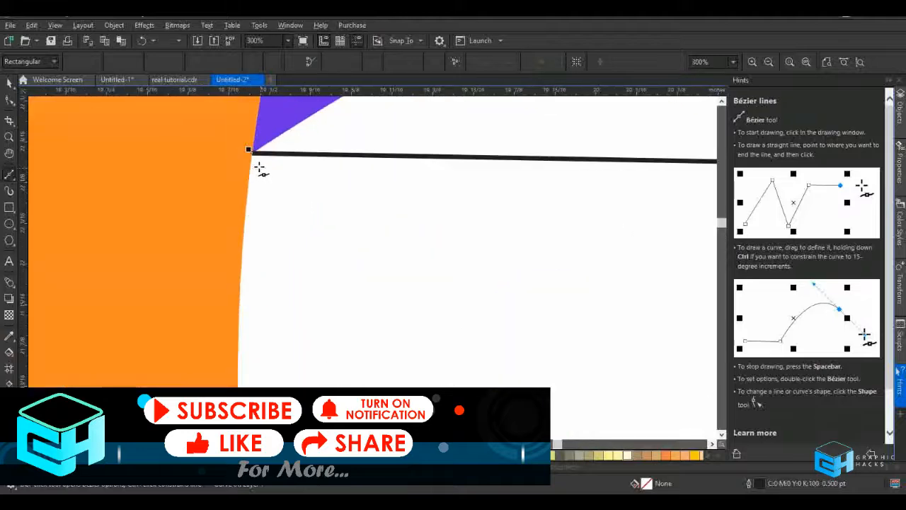
pyautogui.click(251, 152)
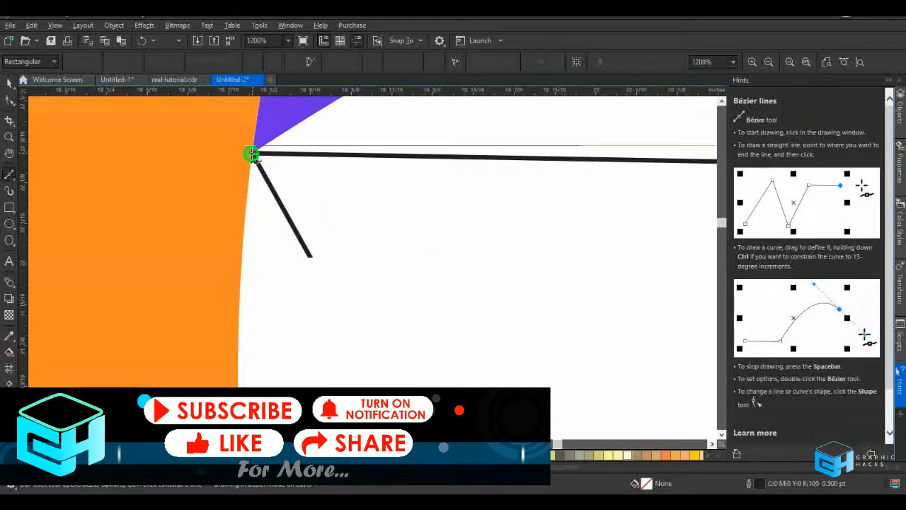
pyautogui.scroll(-4, 251, 155)
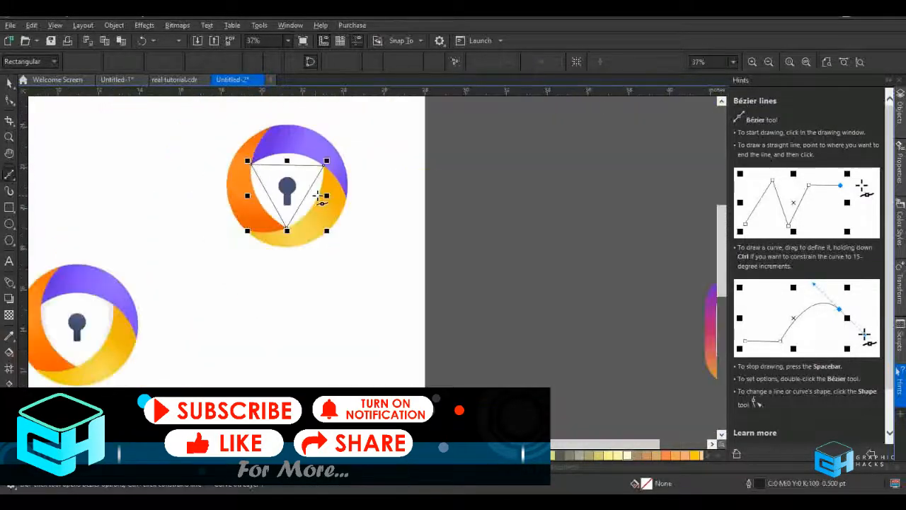
# Convert the triangle's upper edge to a curve and bow it up to the purple segment's inner edge
pyautogui.scroll(2, 287, 187)
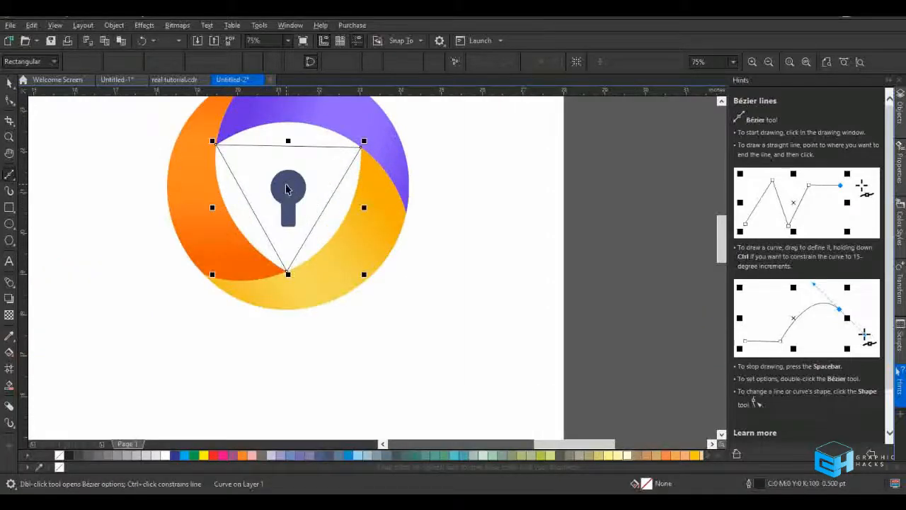
pyautogui.press('space')
pyautogui.doubleClick(313, 196)
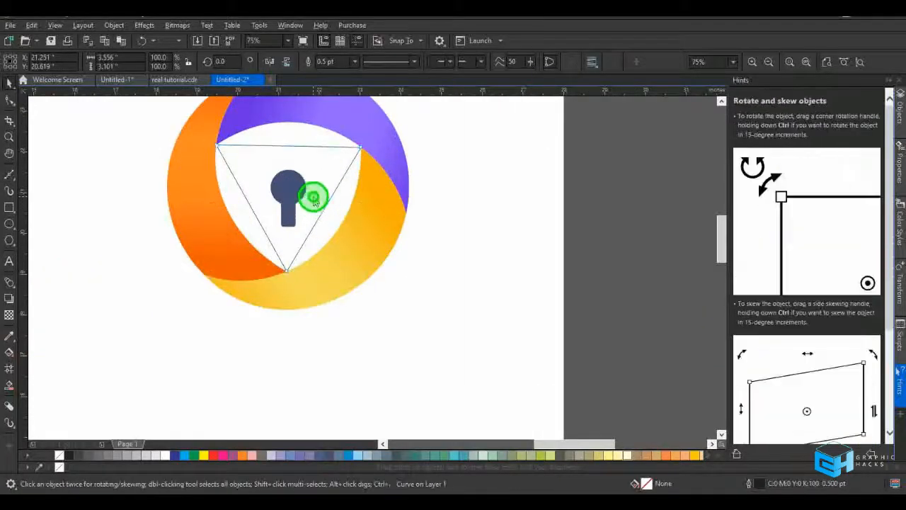
pyautogui.scroll(3, 286, 144)
pyautogui.click(289, 149)
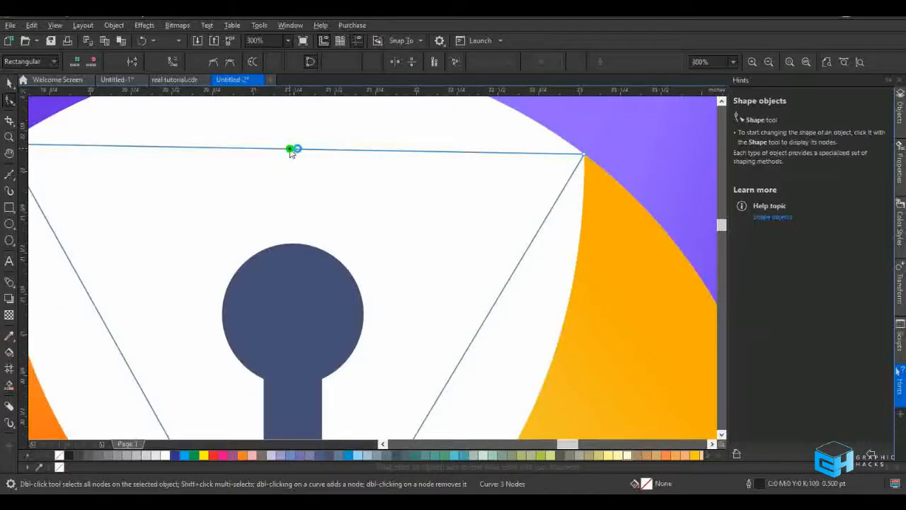
pyautogui.click(172, 62)
pyautogui.scroll(-3, 279, 165)
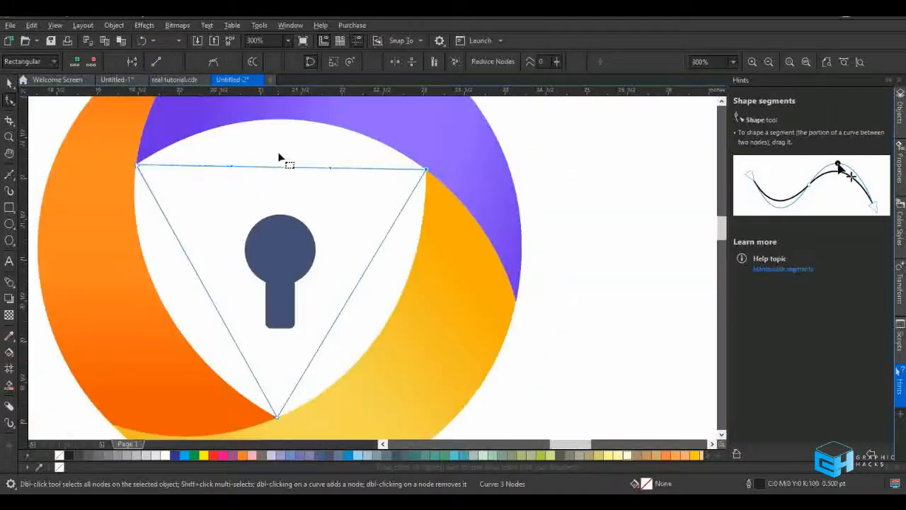
pyautogui.scroll(3, 277, 160)
pyautogui.moveTo(289, 184); pyautogui.dragTo(283, 118)
pyautogui.scroll(-2, 290, 170)
pyautogui.scroll(-2, 283, 176)
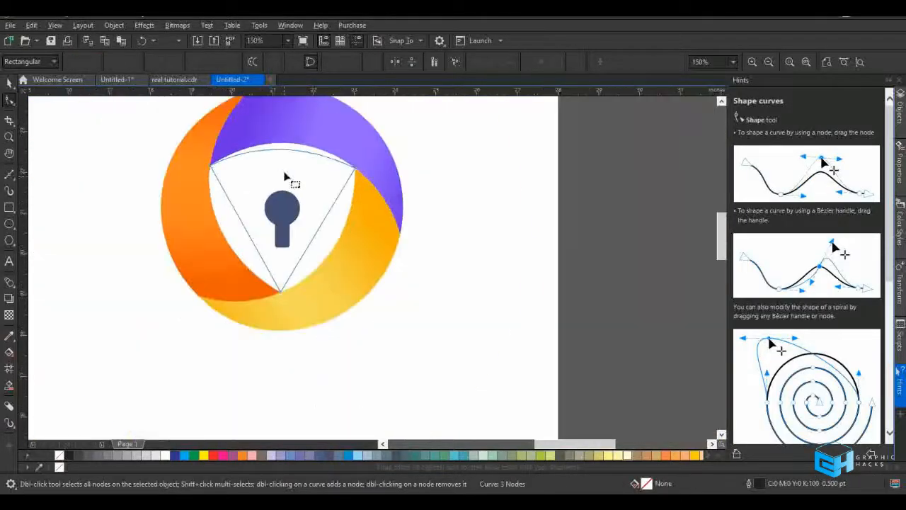
pyautogui.scroll(4, 286, 138)
pyautogui.moveTo(289, 214); pyautogui.dragTo(290, 189)
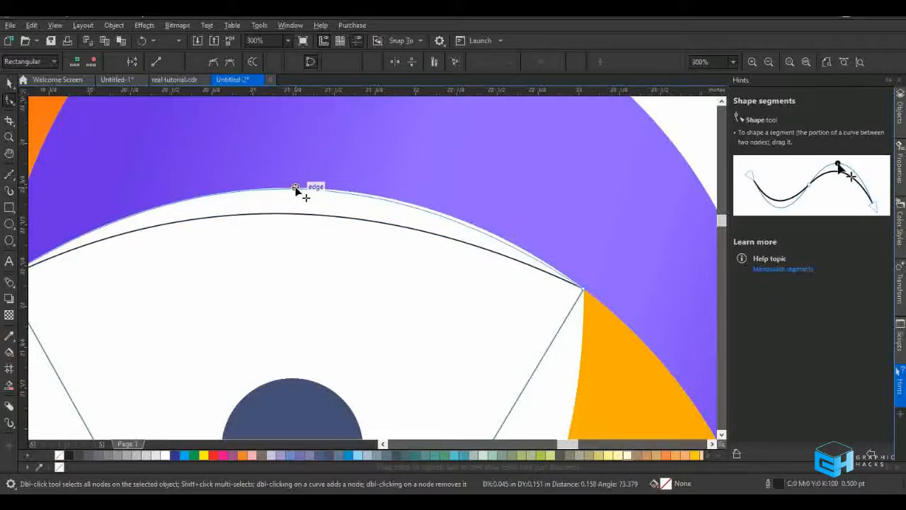
# Adjust the control handles at both ends of the upper curve until it follows the purple segment's inner edge
pyautogui.click(584, 291)
pyautogui.moveTo(390, 159); pyautogui.dragTo(415, 164)
pyautogui.scroll(-3, 415, 164)
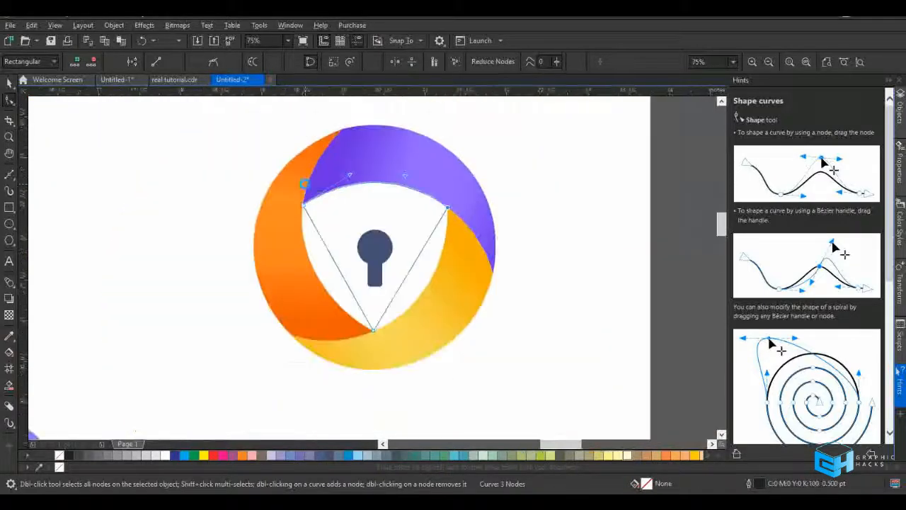
pyautogui.scroll(3, 304, 185)
pyautogui.moveTo(487, 146); pyautogui.dragTo(446, 153)
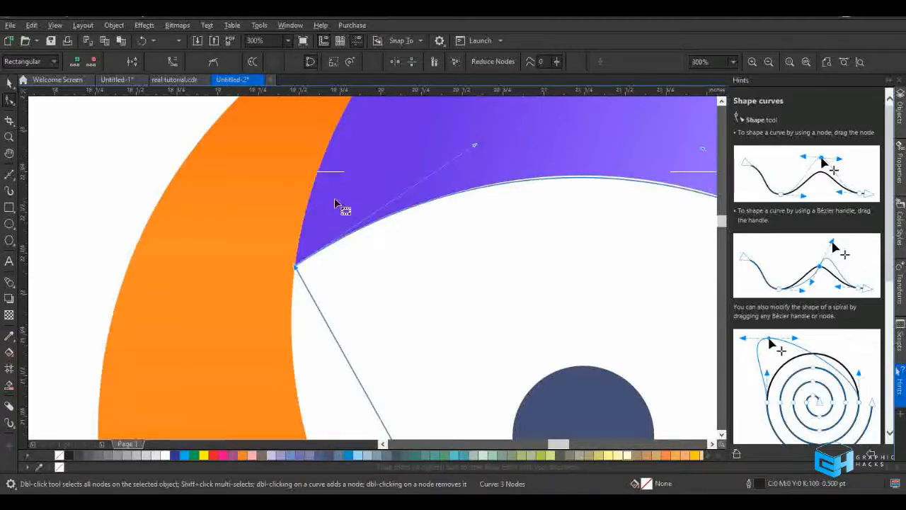
pyautogui.scroll(-3, 340, 202)
pyautogui.scroll(3, 463, 186)
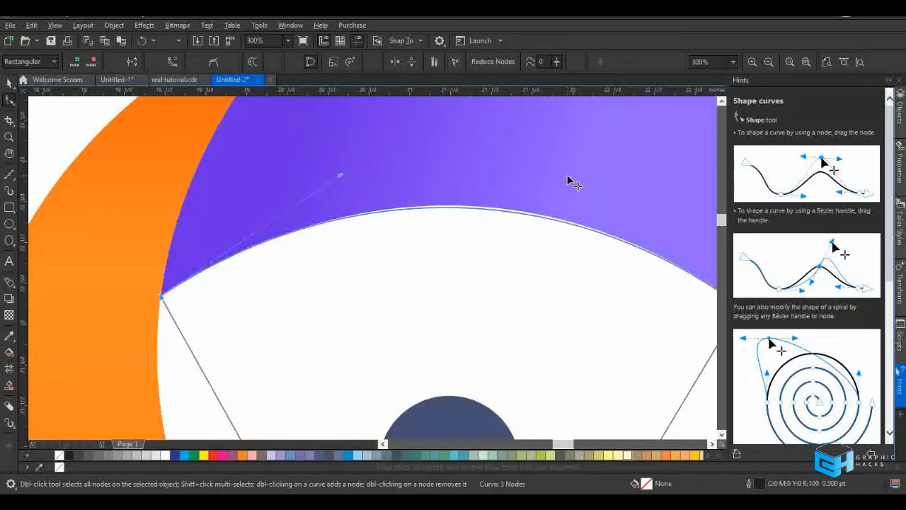
pyautogui.moveTo(570, 179); pyautogui.dragTo(564, 174)
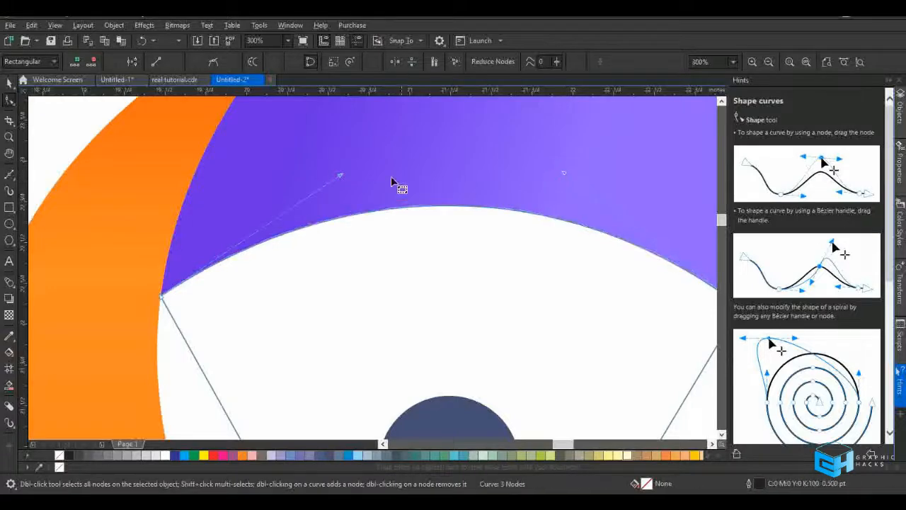
# Convert the triangle's edge beside the orange segment to a curve and bow it outward to match the orange inner edge
pyautogui.scroll(-4, 213, 202)
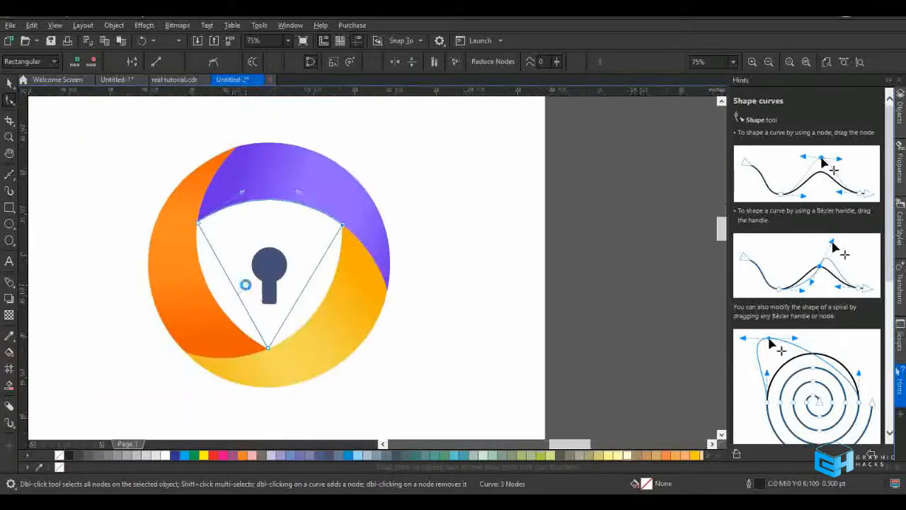
pyautogui.scroll(2, 240, 283)
pyautogui.click(209, 272)
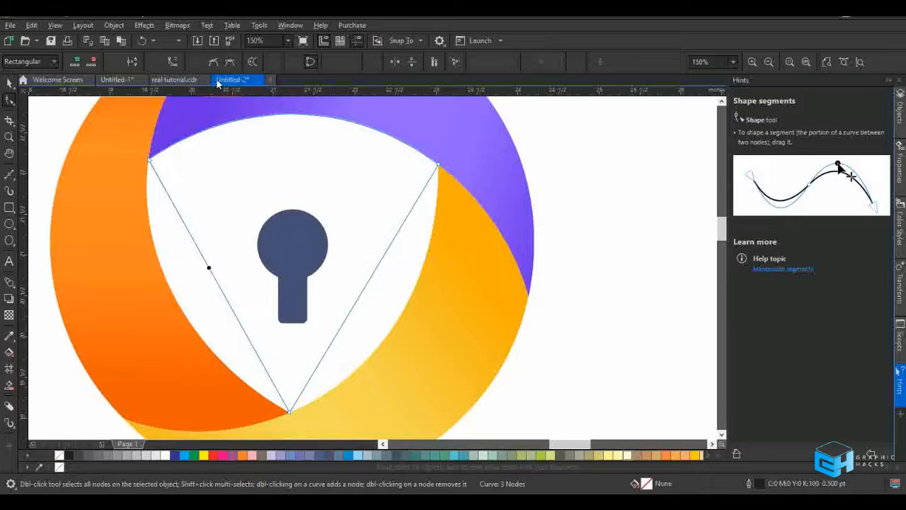
pyautogui.click(176, 62)
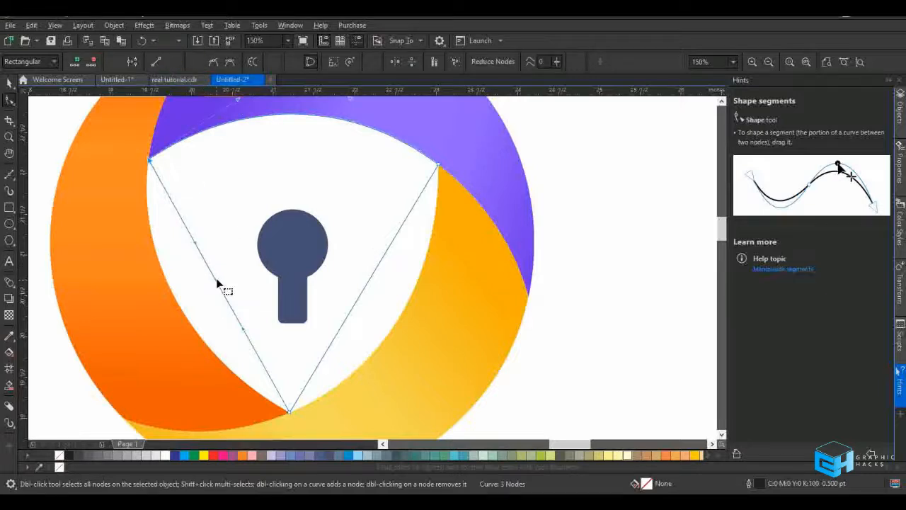
pyautogui.moveTo(216, 283); pyautogui.dragTo(184, 300)
# Convert the triangle's remaining straight edge to a curve and bow it outward to the yellow segment's inner edge
pyautogui.click(376, 304)
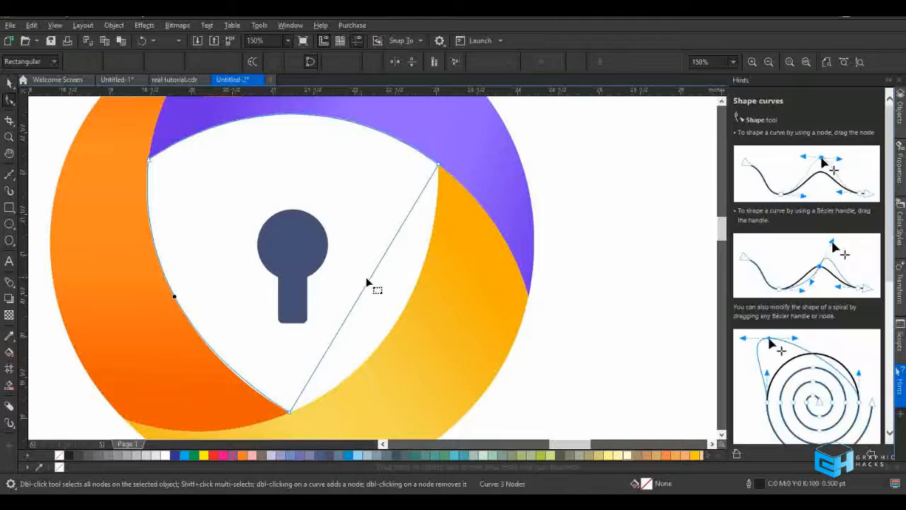
pyautogui.click(369, 280)
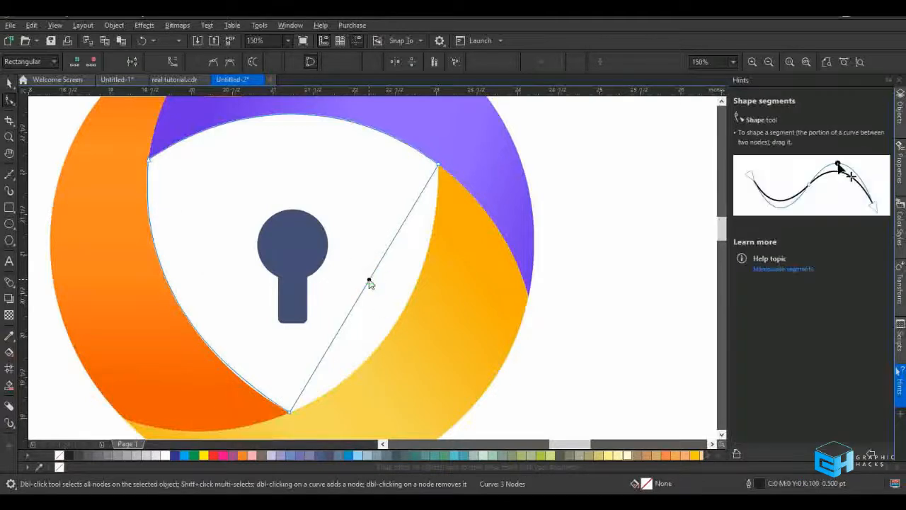
pyautogui.click(174, 62)
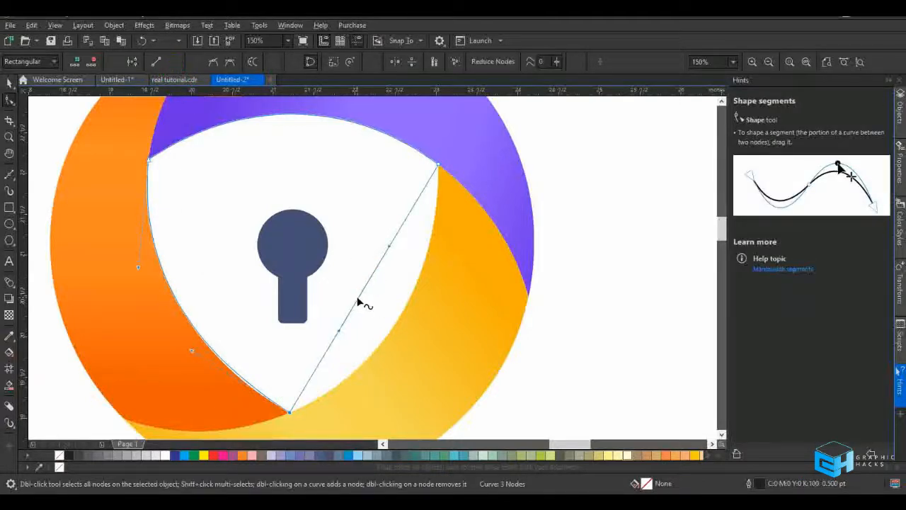
pyautogui.moveTo(359, 303); pyautogui.dragTo(398, 318)
# Adjust the control handles around the lower tip until both side curves follow the orange and yellow segments' inner edges
pyautogui.scroll(-2, 327, 324)
pyautogui.scroll(5, 319, 328)
pyautogui.click(318, 328)
pyautogui.scroll(-2, 341, 326)
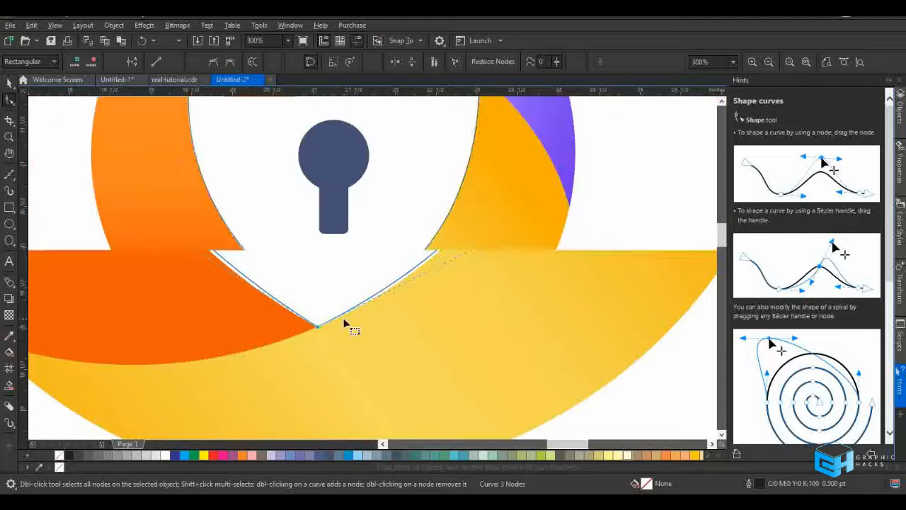
pyautogui.scroll(2, 241, 266)
pyautogui.moveTo(221, 246); pyautogui.dragTo(222, 256)
pyautogui.scroll(-2, 364, 263)
pyautogui.scroll(2, 419, 261)
pyautogui.click(419, 258)
pyautogui.scroll(-2, 386, 287)
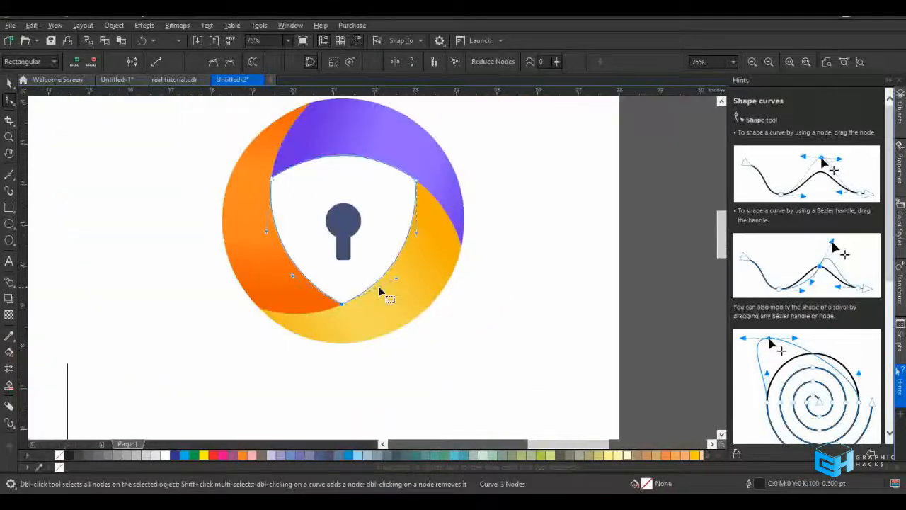
pyautogui.scroll(2, 410, 195)
pyautogui.scroll(-2, 407, 251)
# Make a smaller concentric copy of the shield outline, scaled to 91.4% about its centre
pyautogui.press('space')
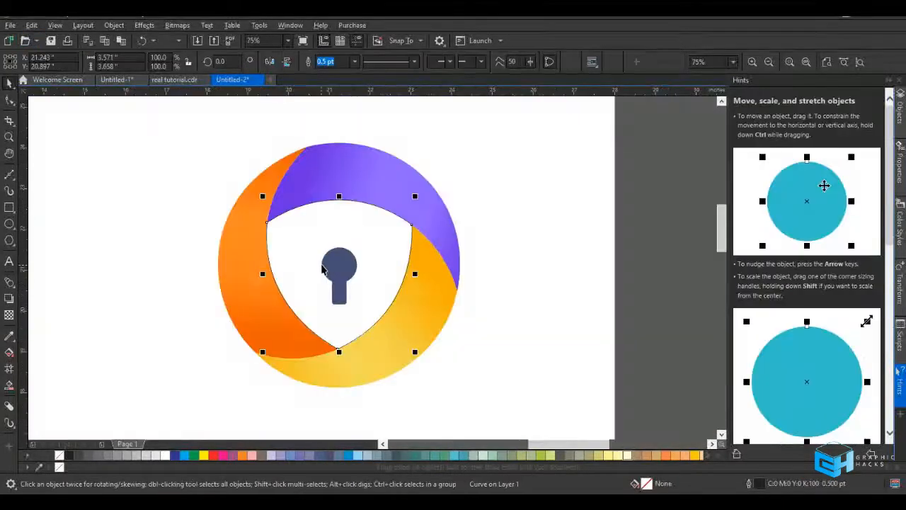
pyautogui.scroll(2, 325, 281)
pyautogui.click(323, 271)
pyautogui.scroll(-3, 323, 269)
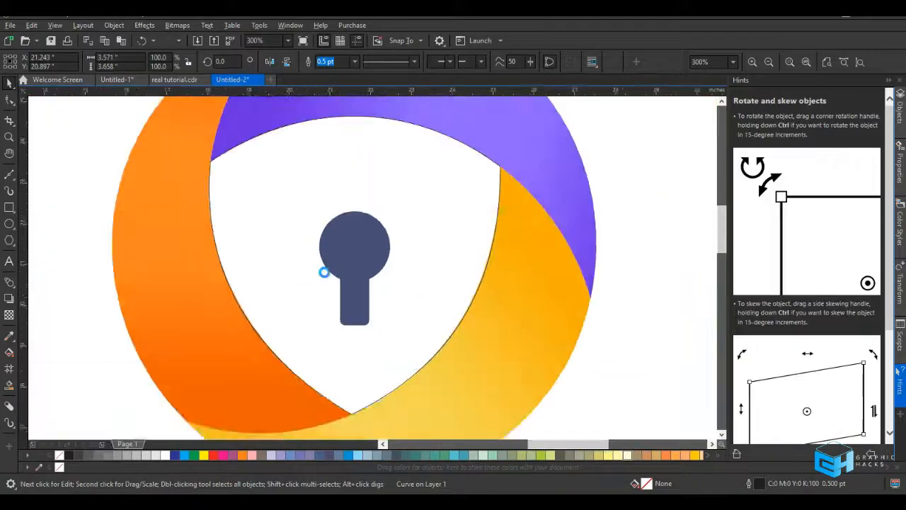
pyautogui.scroll(2, 332, 324)
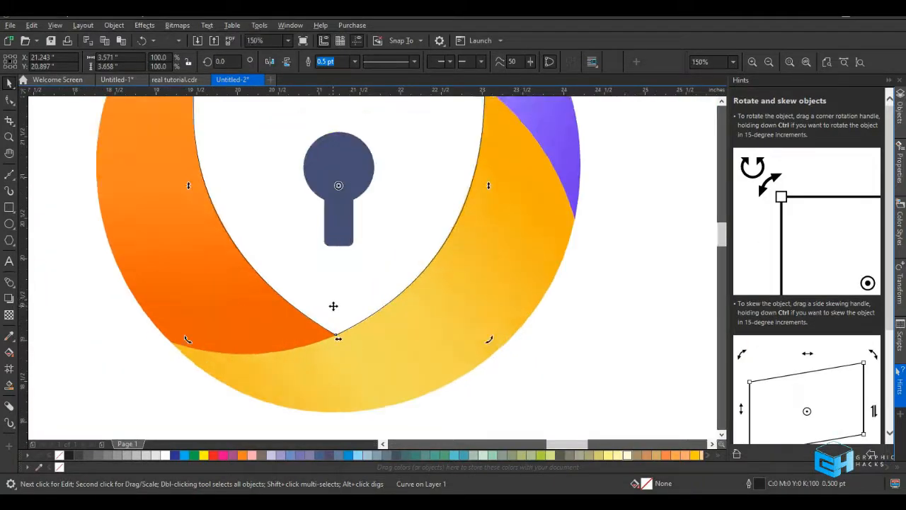
pyautogui.press('space')
pyautogui.scroll(-1, 333, 305)
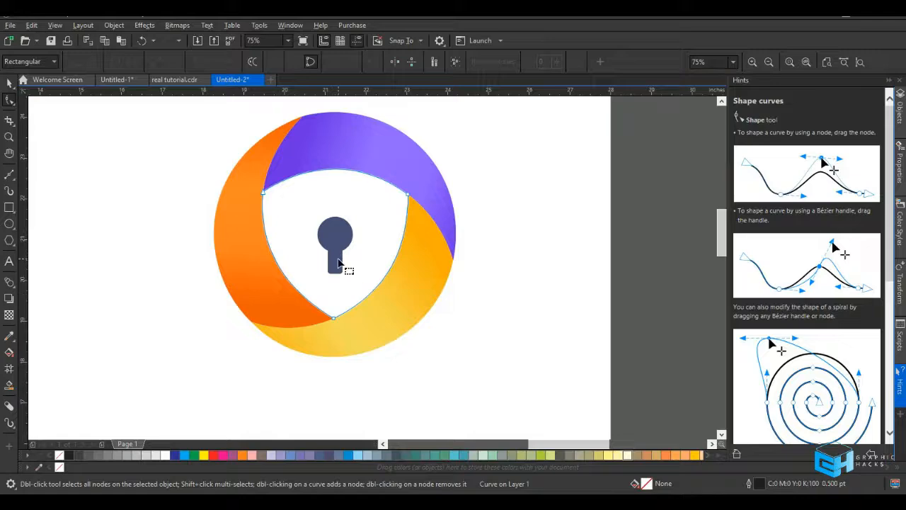
pyautogui.scroll(1, 338, 264)
pyautogui.press('space')
pyautogui.scroll(-1, 347, 265)
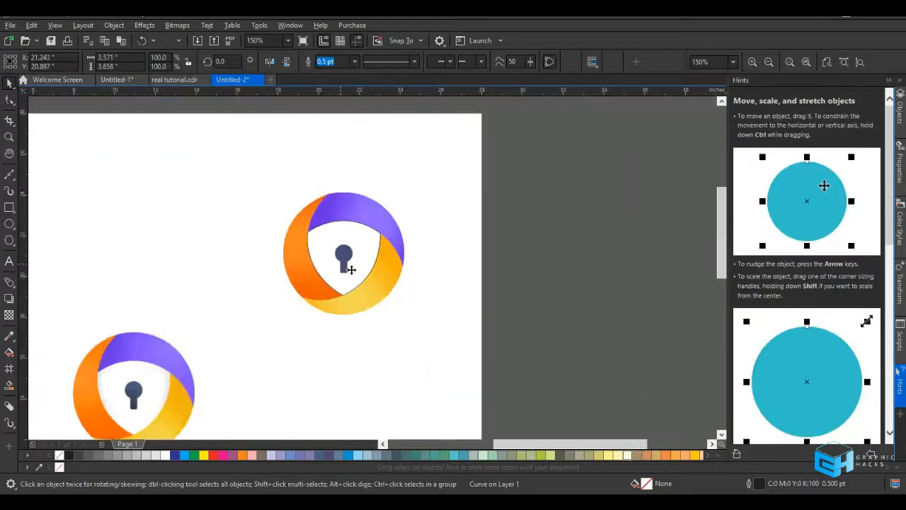
pyautogui.scroll(1, 347, 283)
pyautogui.moveTo(479, 328); pyautogui.dragTo(469, 328)
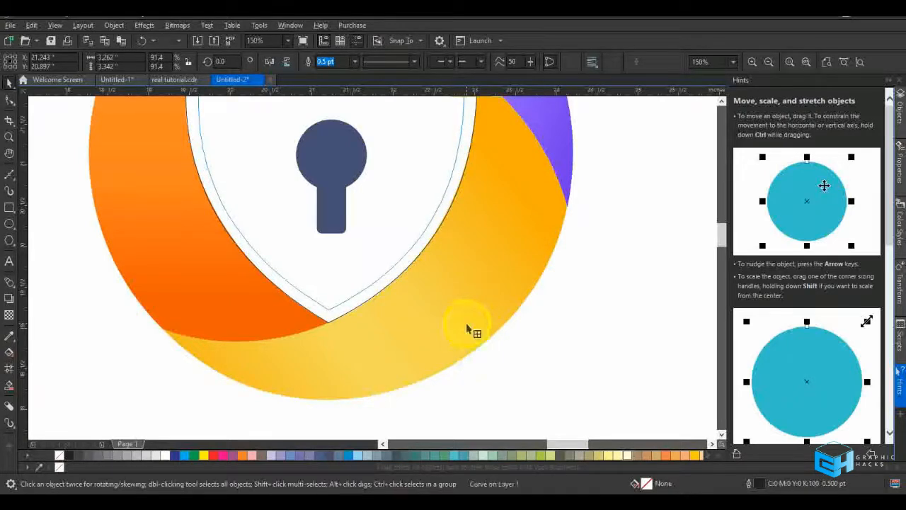
# Trim the outer shield outline with the smaller copy to form a thin border ring
pyautogui.scroll(-2, 398, 269)
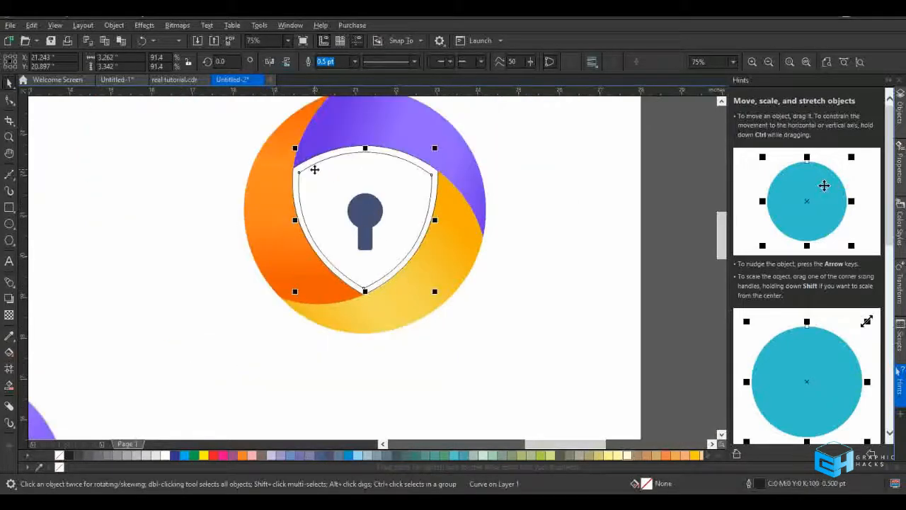
pyautogui.scroll(3, 301, 177)
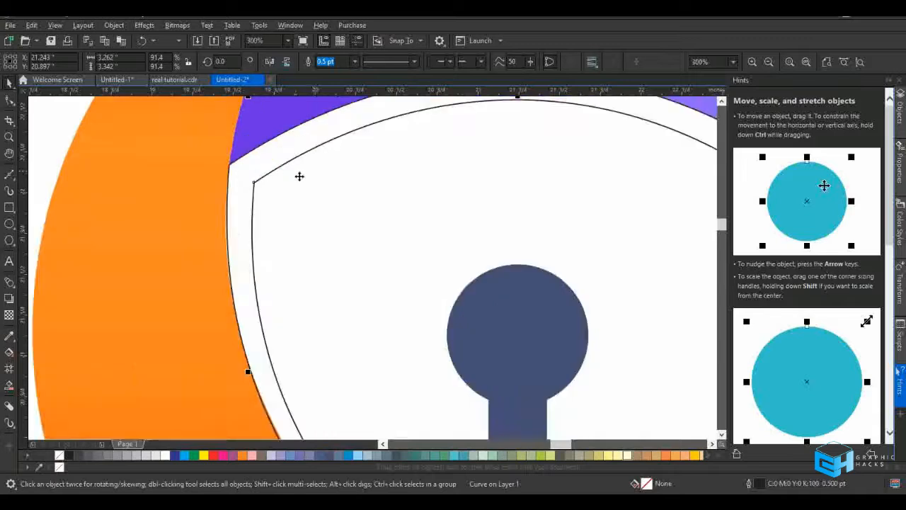
pyautogui.keyDown('shift'); pyautogui.click(242, 179); pyautogui.keyUp('shift')
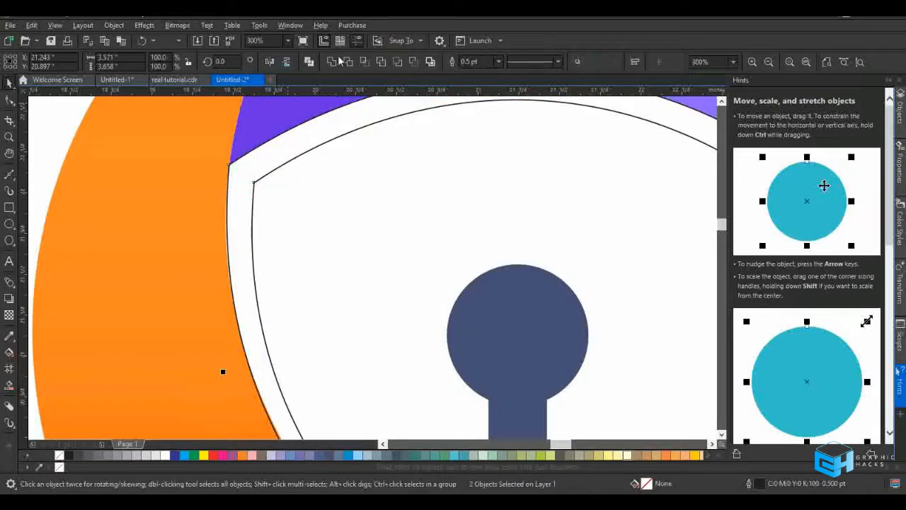
pyautogui.click(348, 62)
pyautogui.scroll(-4, 250, 164)
pyautogui.click(536, 174)
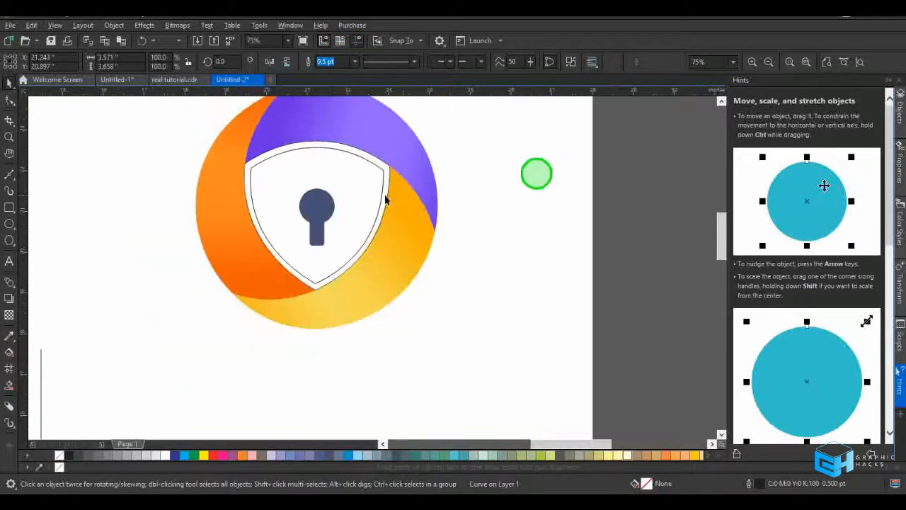
# Delete the smaller shield copy inside the border ring after comparing the rim with the reference logo
pyautogui.scroll(-5, 371, 200)
pyautogui.scroll(5, 289, 269)
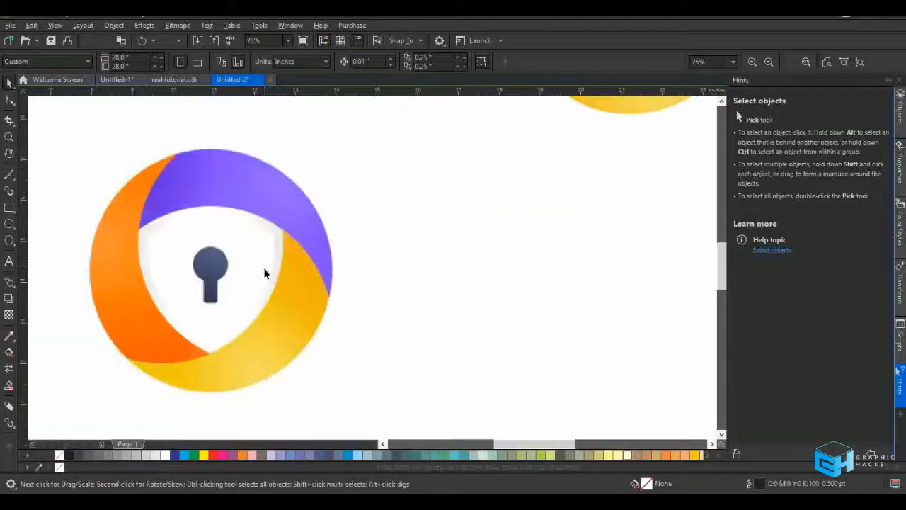
pyautogui.scroll(2, 270, 281)
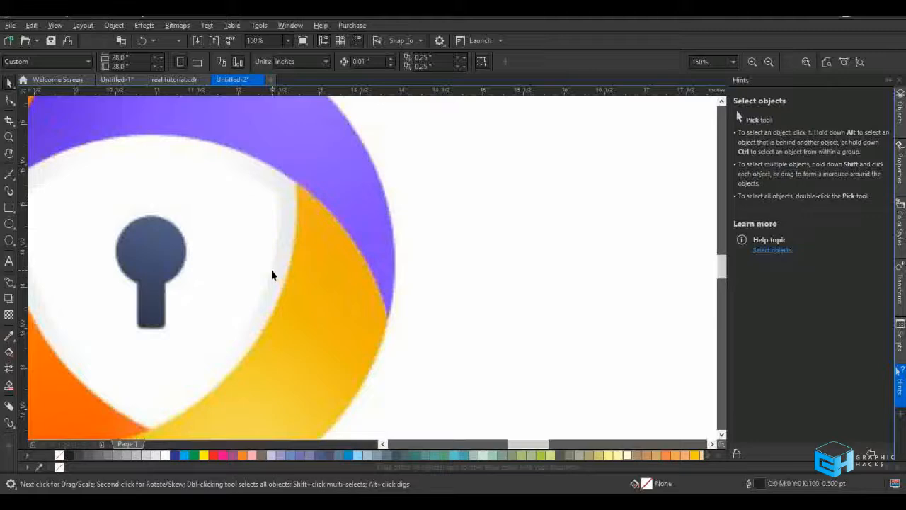
pyautogui.scroll(-6, 272, 275)
pyautogui.scroll(4, 314, 234)
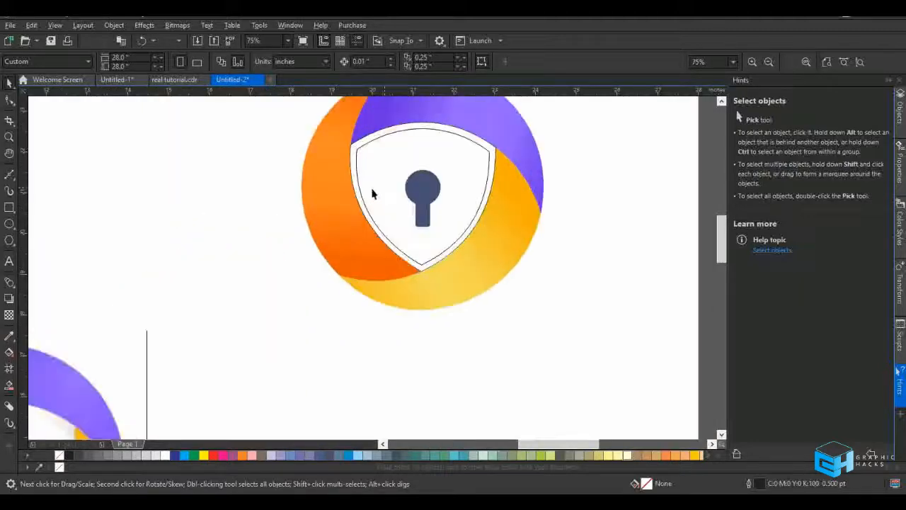
pyautogui.scroll(-3, 388, 193)
pyautogui.scroll(3, 363, 196)
pyautogui.click(327, 200)
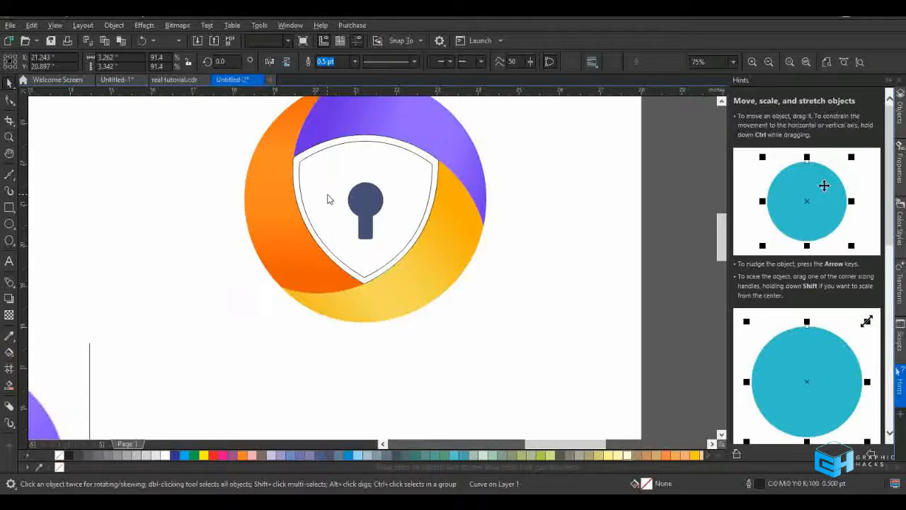
pyautogui.click(327, 193)
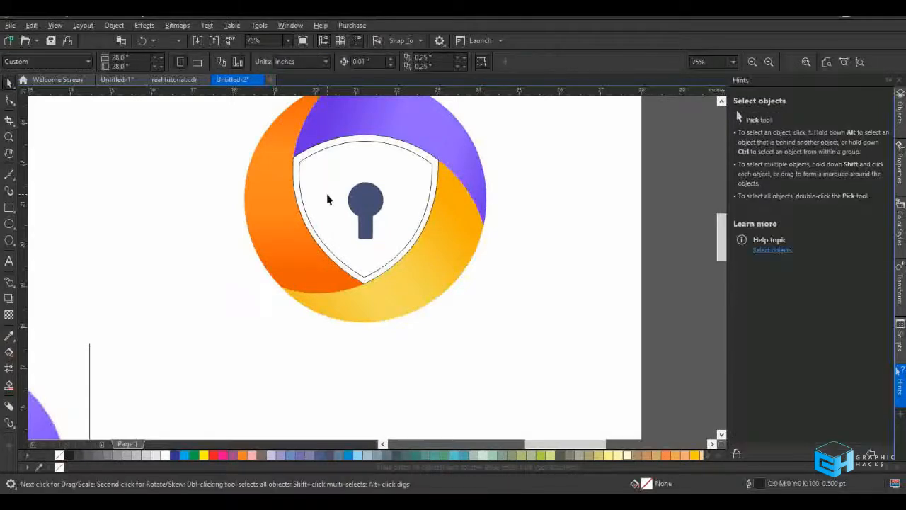
# Draw a vertical straight line about 3.76 inches tall beside the logo's orange segment with the Bézier tool
pyautogui.click(297, 164)
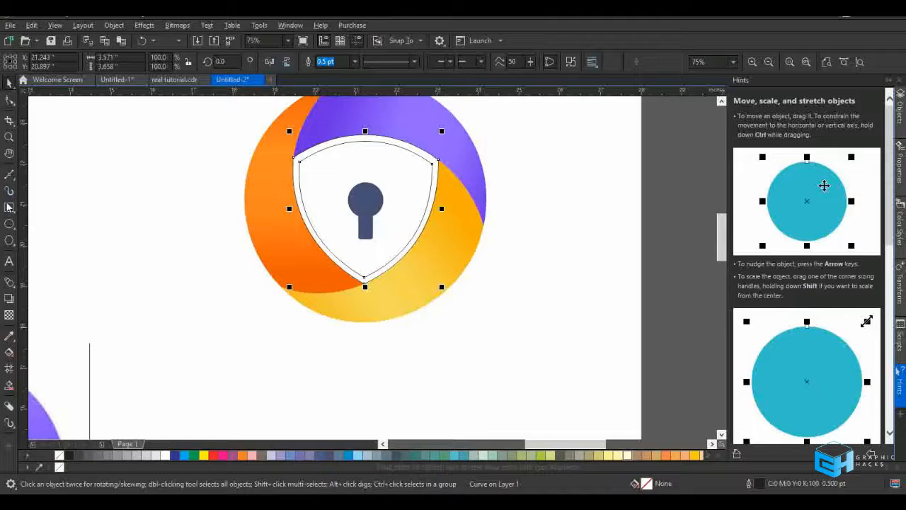
pyautogui.scroll(-3, 147, 263)
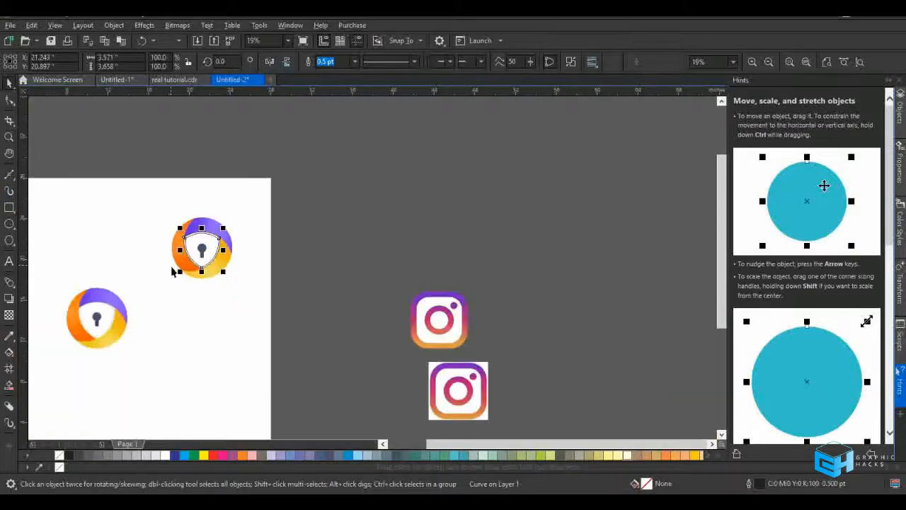
pyautogui.scroll(3, 203, 225)
pyautogui.scroll(-3, 220, 262)
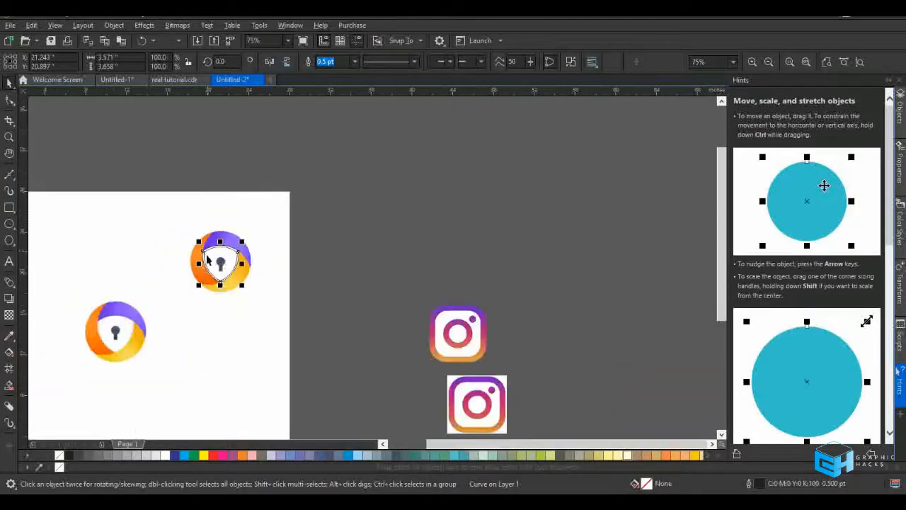
pyautogui.scroll(3, 208, 263)
pyautogui.click(9, 174)
pyautogui.click(132, 170)
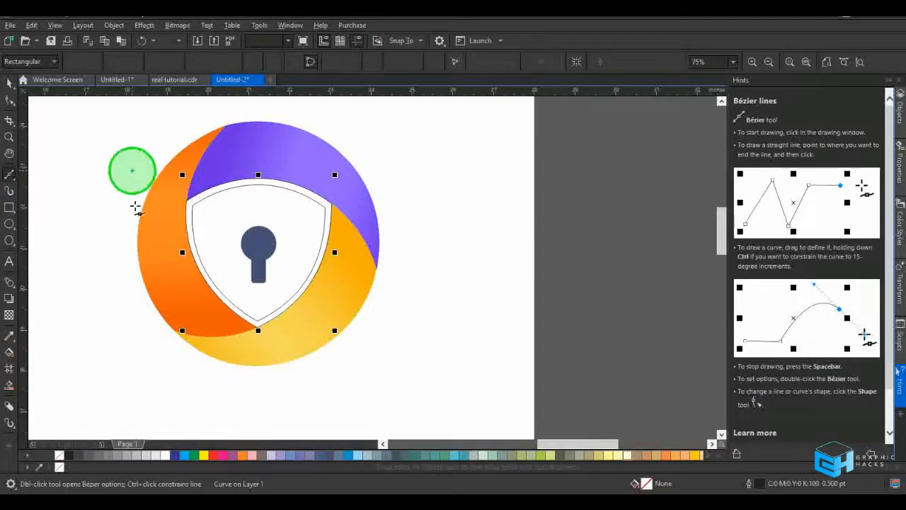
pyautogui.click(127, 326)
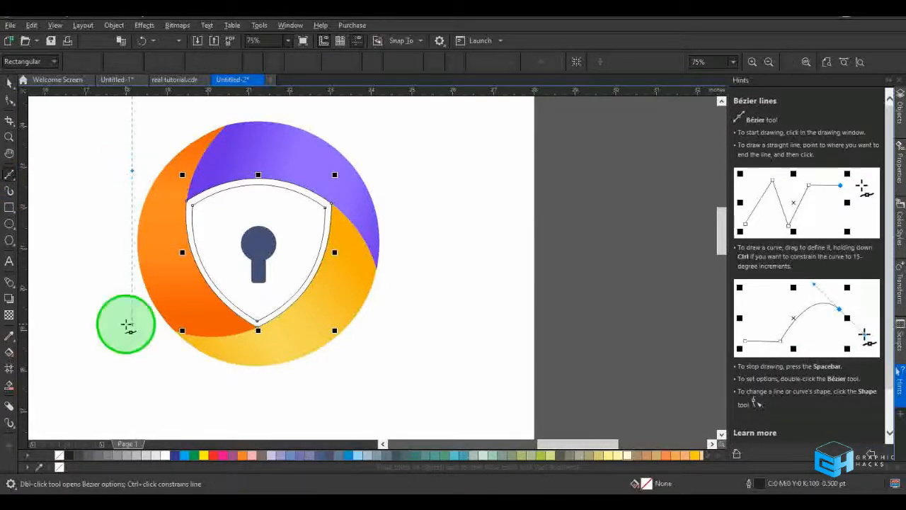
pyautogui.press('space')
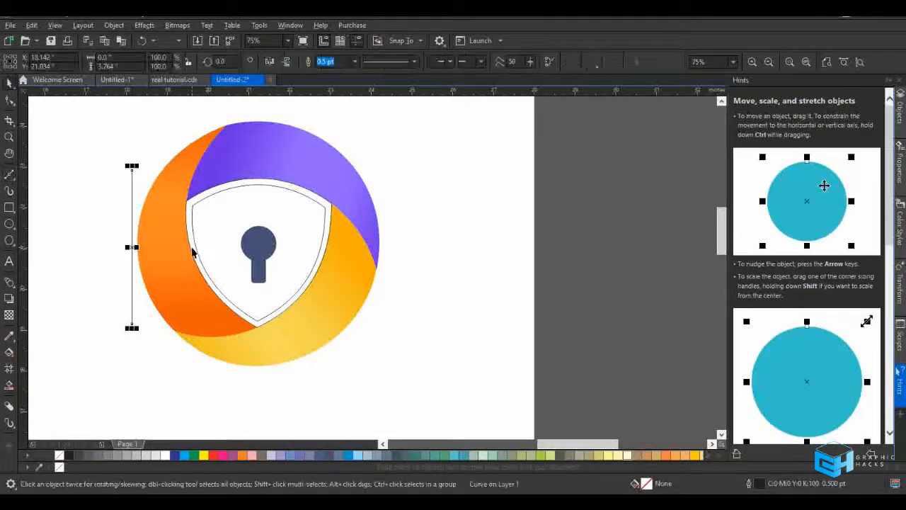
# Align the vertical line with the shield border ring's centre so that it runs through the middle of the keyhole
pyautogui.click(189, 247)
pyautogui.click(133, 242)
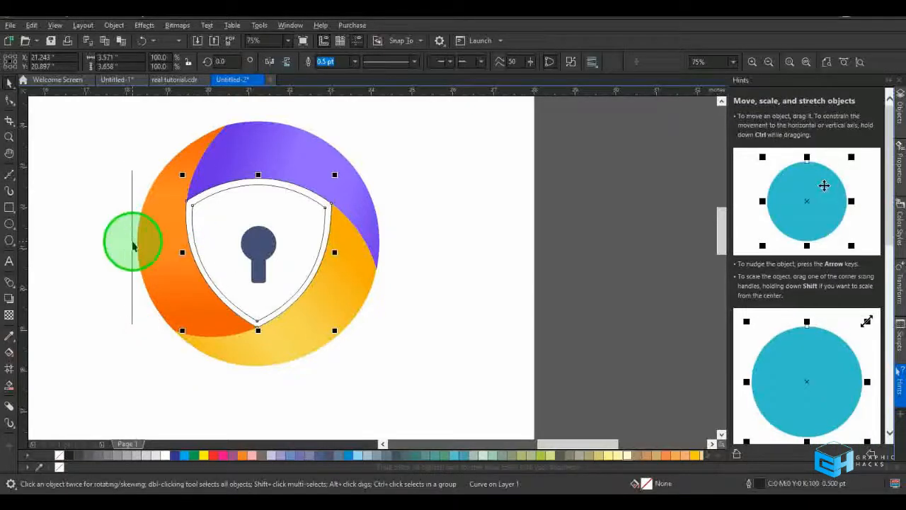
pyautogui.keyDown('shift'); pyautogui.click(193, 245); pyautogui.keyUp('shift')
pyautogui.click(230, 255)
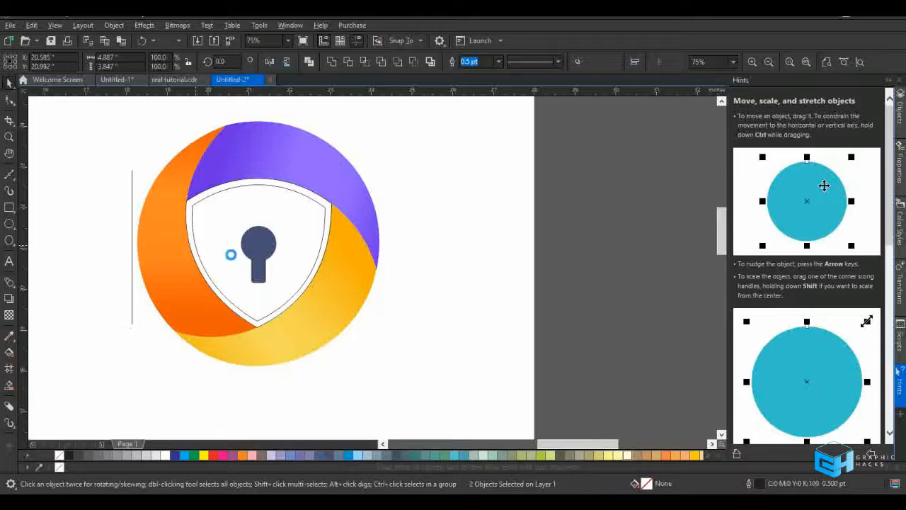
pyautogui.press('c')
pyautogui.click(453, 225)
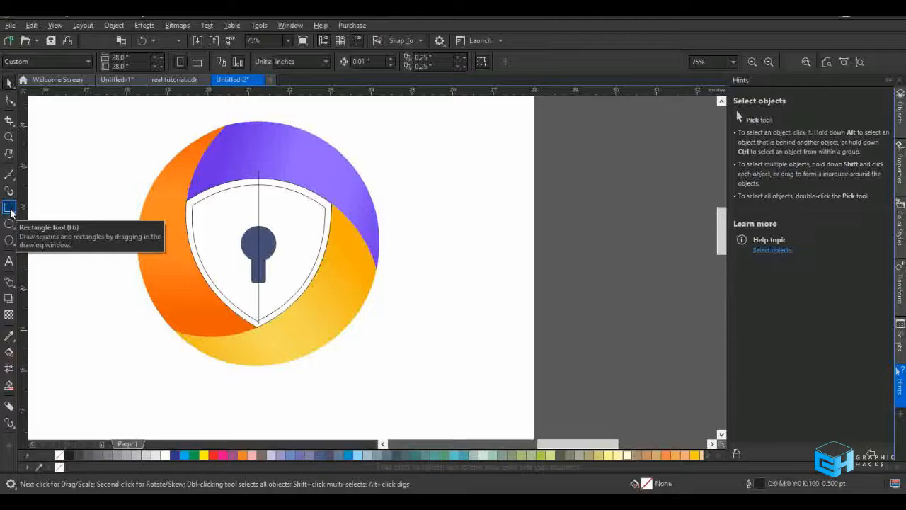
# Draw a rectangle about 2.19 by 3.67 inches at the shield's height and align its right edge to the vertical centre line
pyautogui.click(10, 207)
pyautogui.moveTo(271, 181); pyautogui.dragTo(365, 330)
pyautogui.press('space')
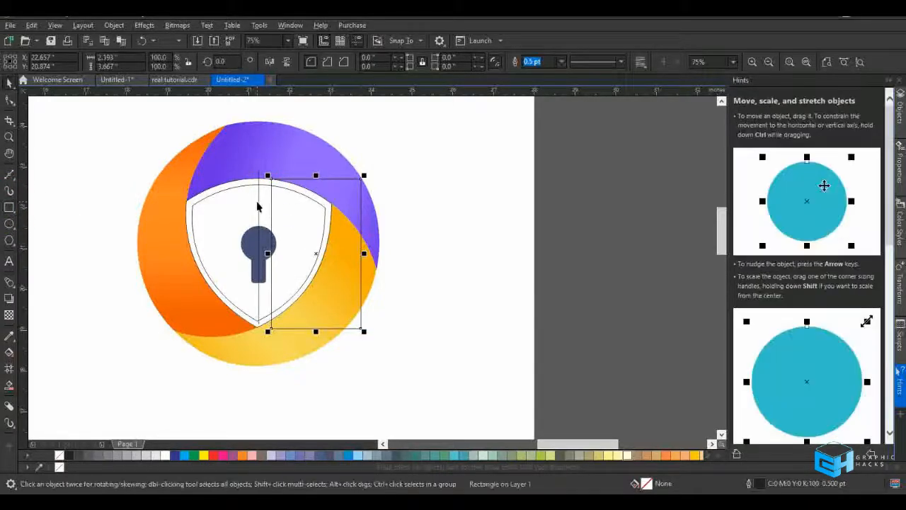
pyautogui.keyDown('shift'); pyautogui.click(259, 203); pyautogui.keyUp('shift')
pyautogui.press('r')
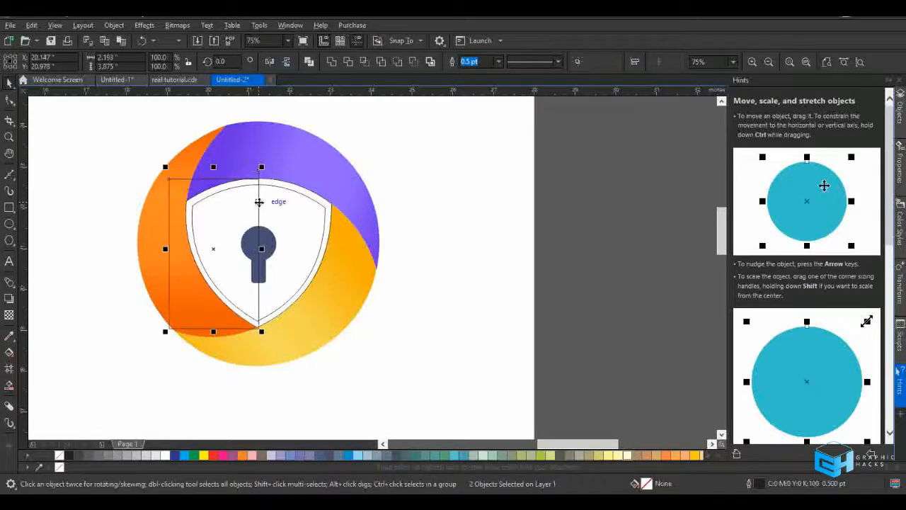
pyautogui.click(467, 212)
# Trim the shield border ring with the rectangle to remove the ring's left half
pyautogui.click(176, 265)
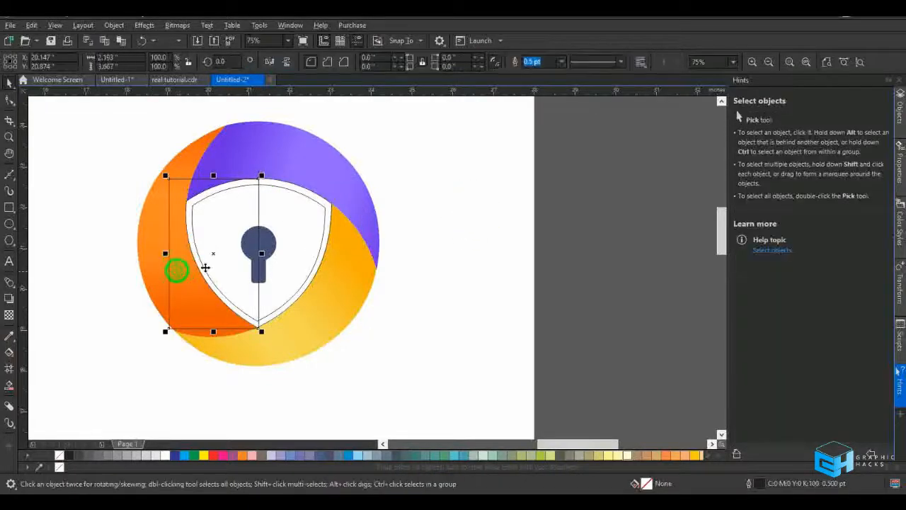
pyautogui.keyDown('shift'); pyautogui.click(302, 243); pyautogui.keyUp('shift')
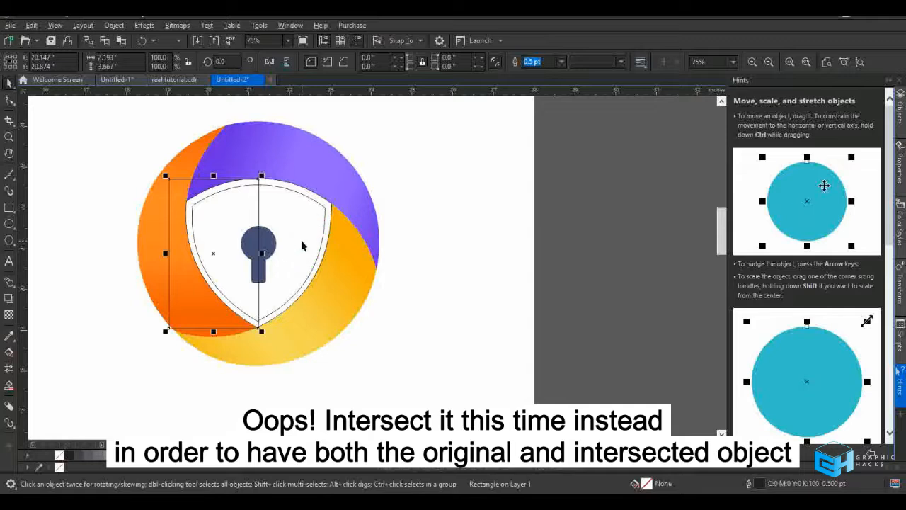
pyautogui.keyDown('shift'); pyautogui.click(325, 244); pyautogui.keyUp('shift')
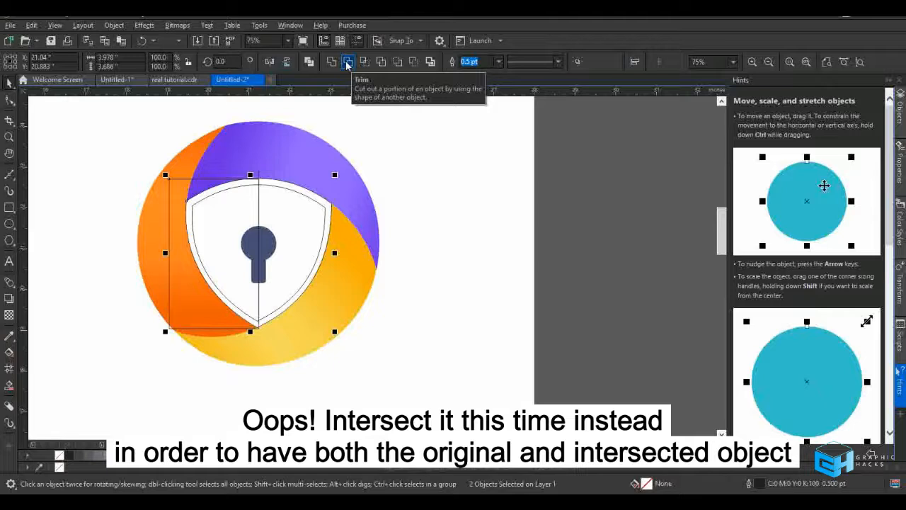
pyautogui.click(348, 63)
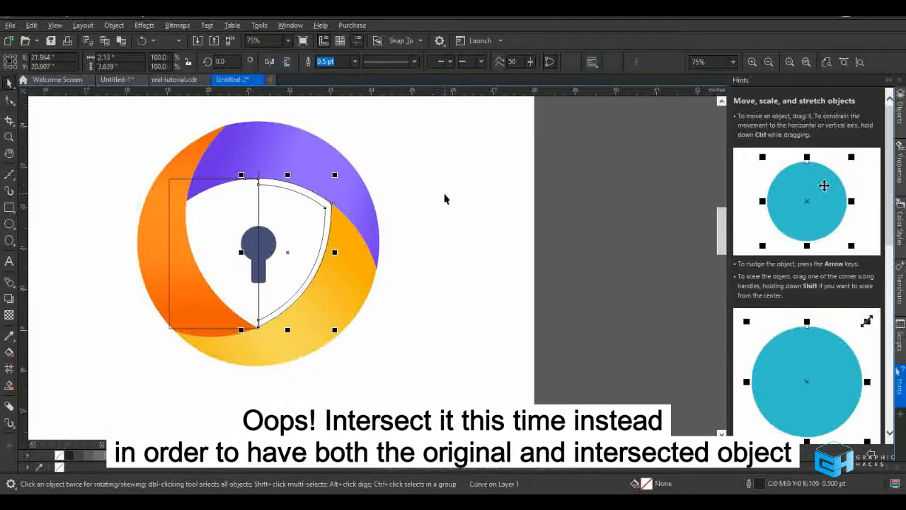
# Undo the trim and intersect the shield border ring with the rectangle to create a separate left half
pyautogui.hotkey('ctrl', 'z')
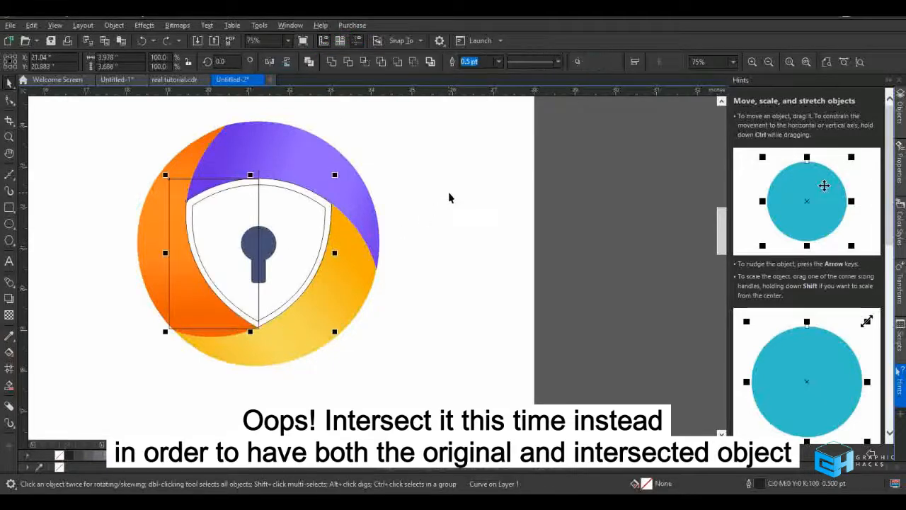
pyautogui.click(364, 63)
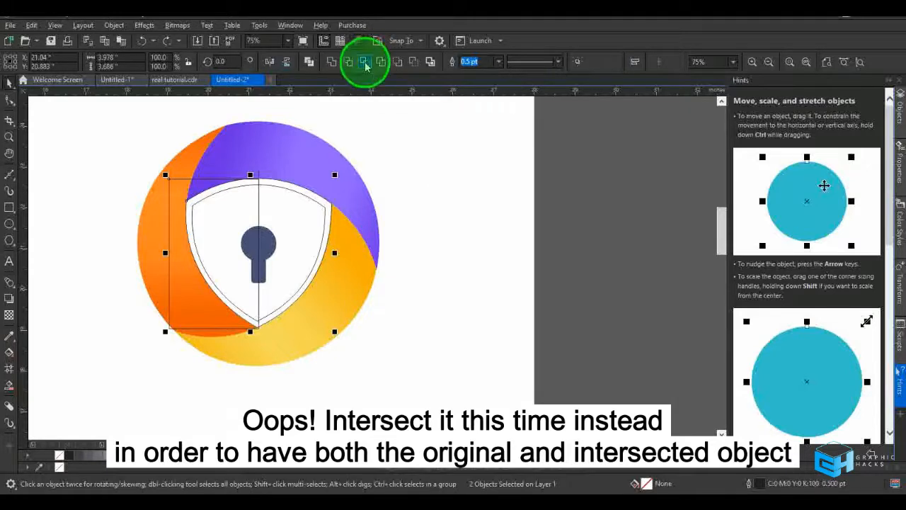
pyautogui.click(433, 194)
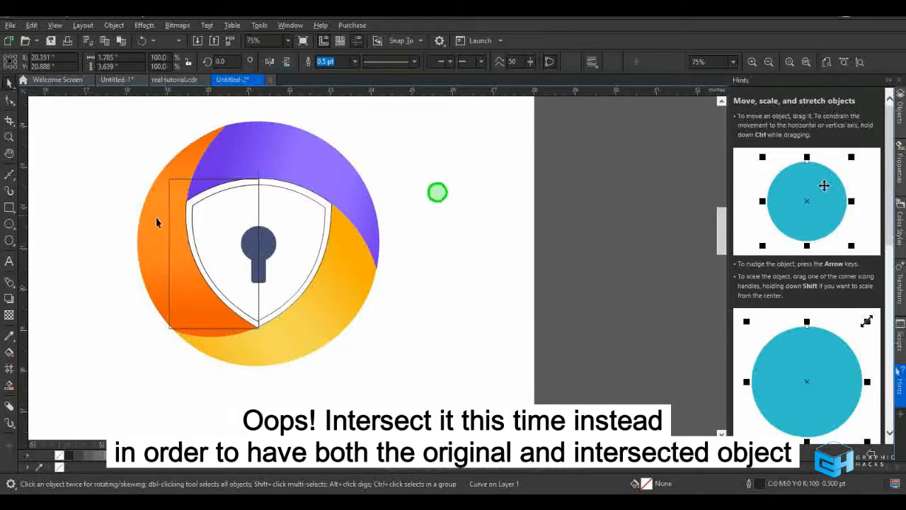
pyautogui.click(186, 205)
pyautogui.click(141, 224)
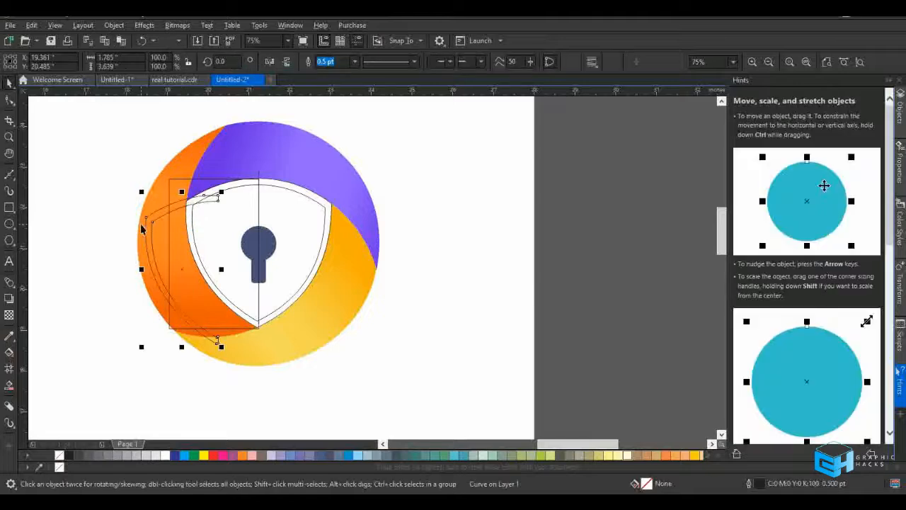
# Delete the construction rectangle and the vertical centre line from the shield
pyautogui.click(173, 185)
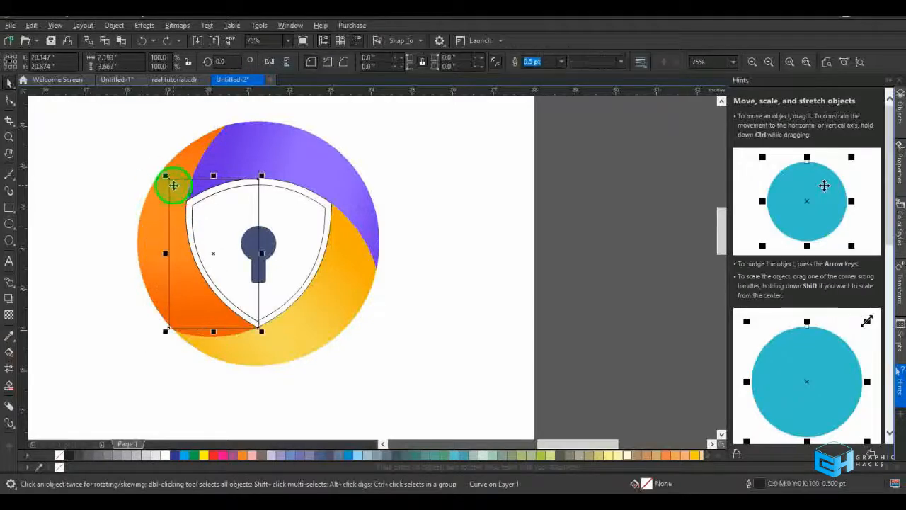
pyautogui.press('Escape')
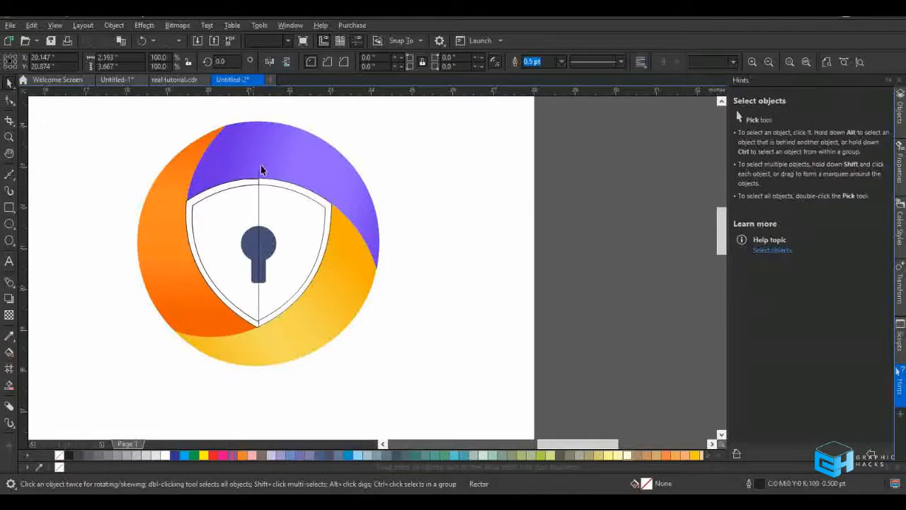
pyautogui.click(258, 177)
pyautogui.press('Escape')
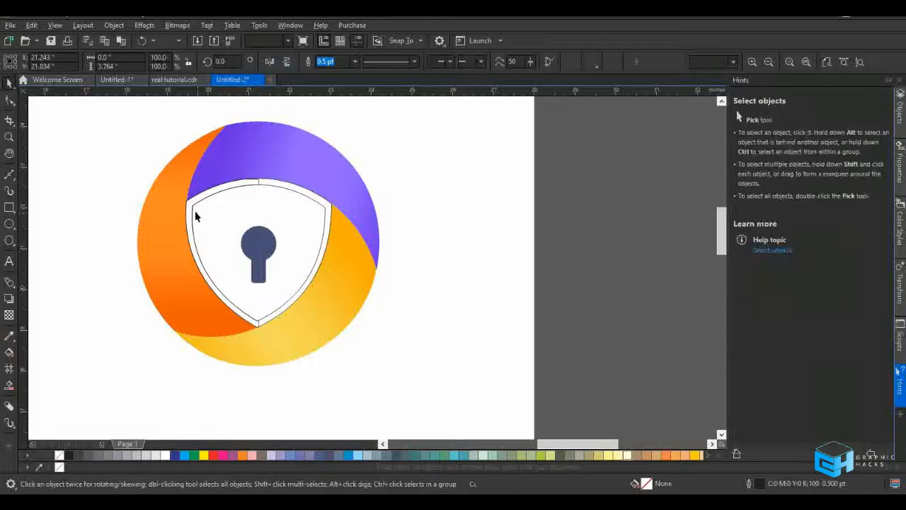
# Sample the light grey of the shield border in the reference logo with the Color eyedropper
pyautogui.click(191, 211)
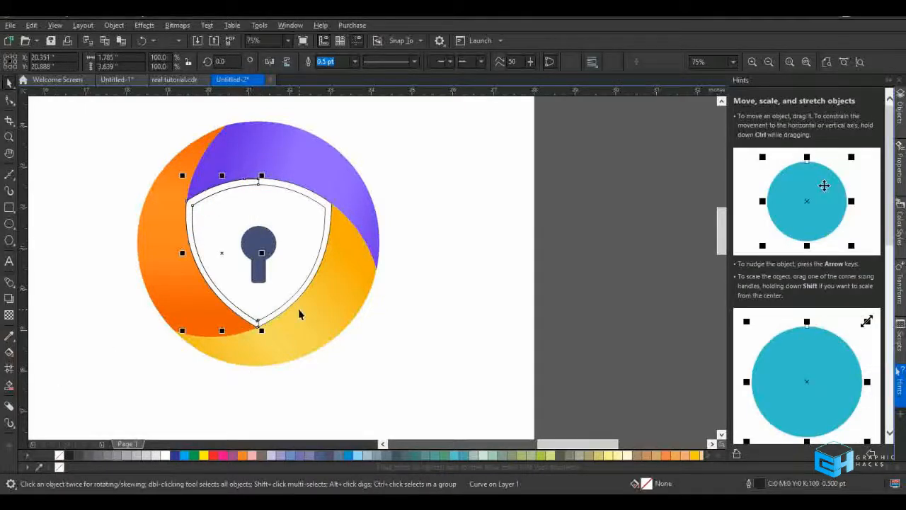
pyautogui.scroll(-2, 297, 314)
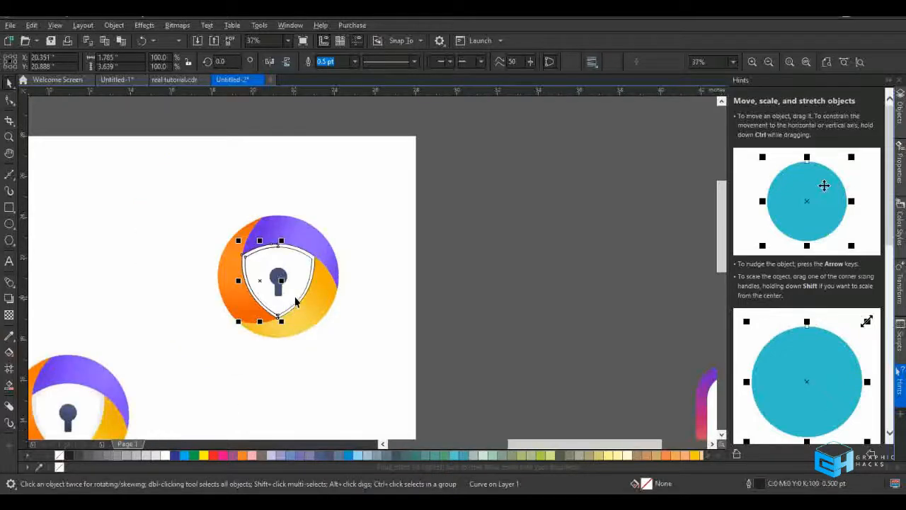
pyautogui.scroll(-1, 296, 302)
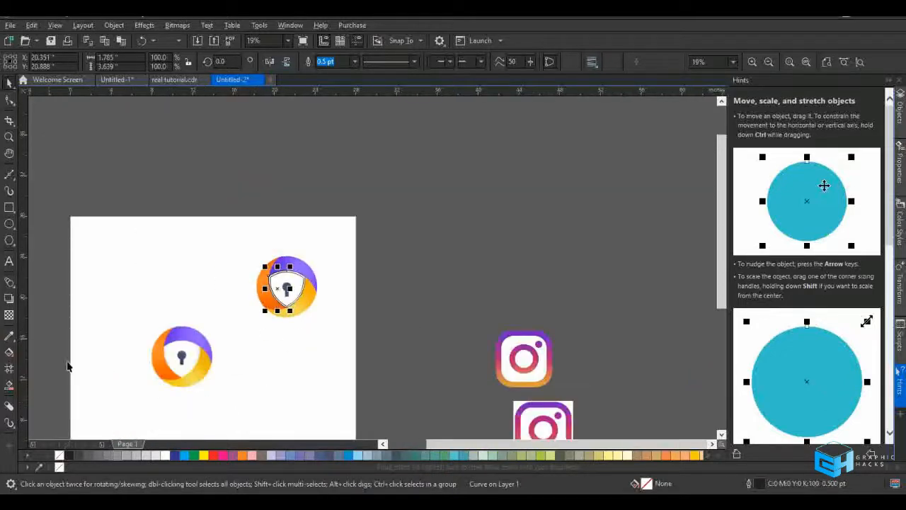
pyautogui.scroll(5, 134, 335)
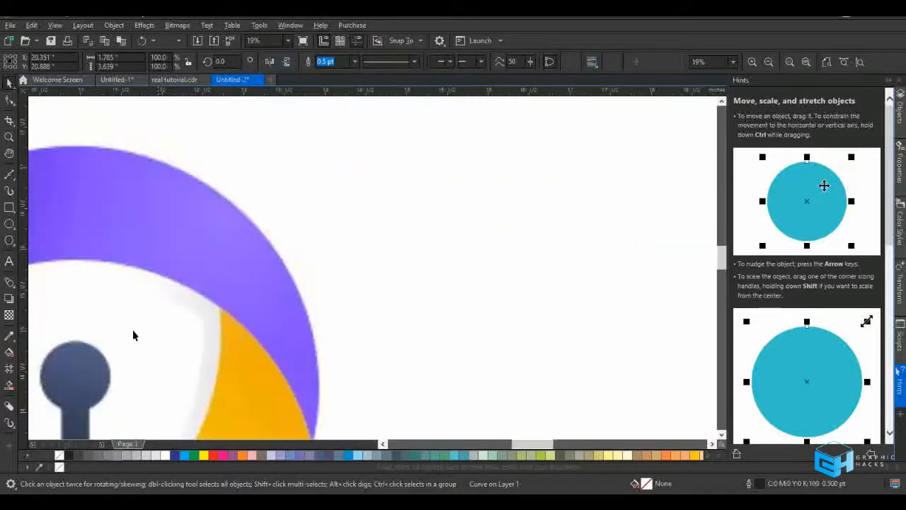
pyautogui.click(9, 338)
pyautogui.scroll(-1, 255, 332)
pyautogui.scroll(1, 226, 380)
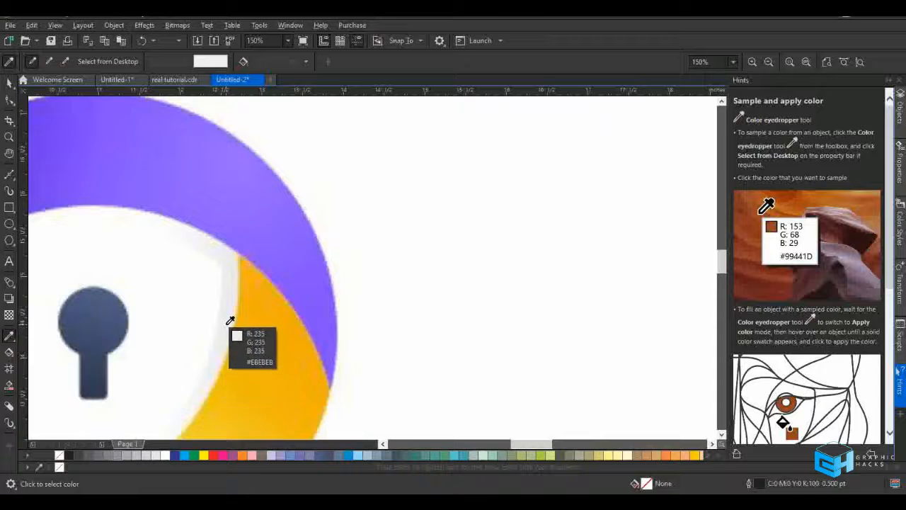
pyautogui.click(230, 321)
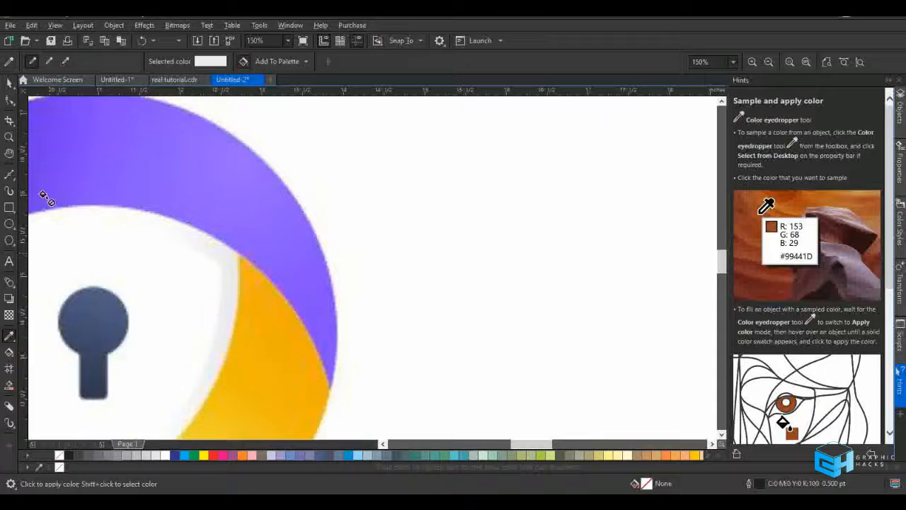
pyautogui.click(9, 61)
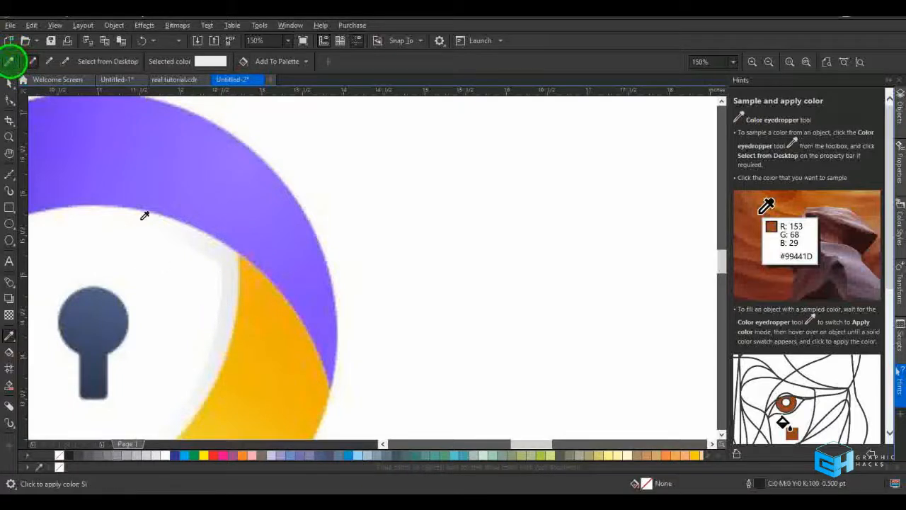
pyautogui.click(238, 283)
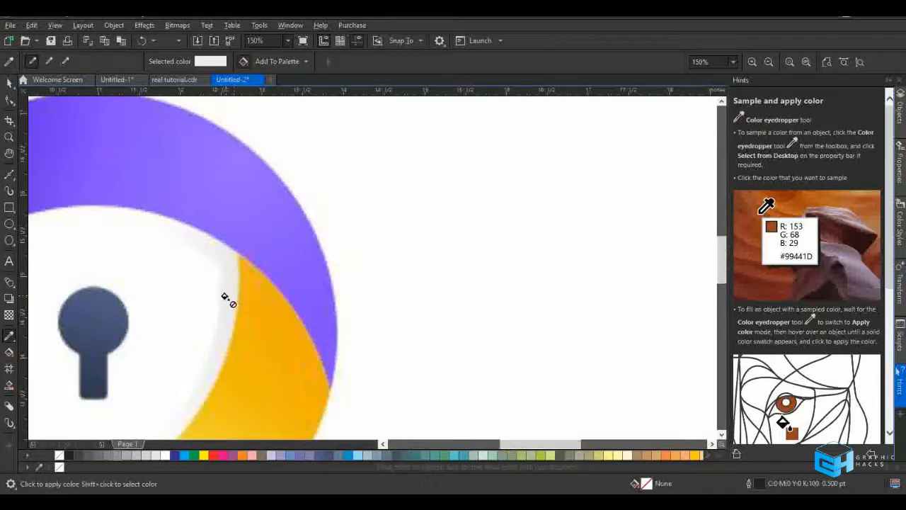
# Fill the left half of the shield border with the sampled light grey, R:234 G:235 B:239
pyautogui.scroll(-6, 226, 294)
pyautogui.scroll(3, 287, 265)
pyautogui.scroll(4, 283, 205)
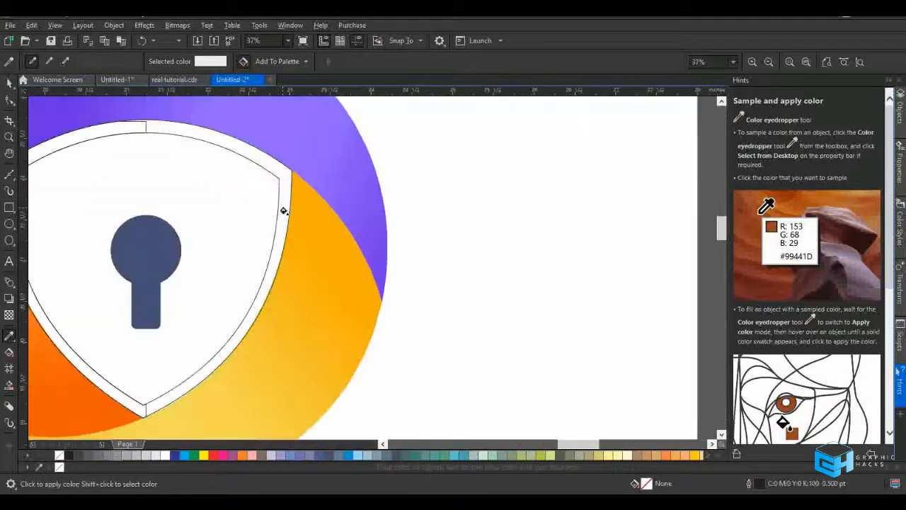
pyautogui.click(283, 216)
pyautogui.scroll(-1, 283, 218)
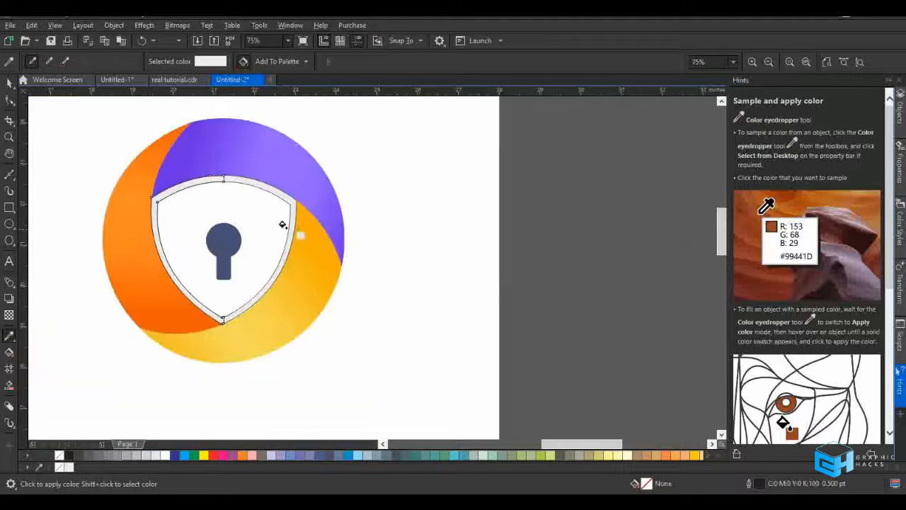
pyautogui.keyDown('shift'); pyautogui.click(186, 184); pyautogui.keyUp('shift')
pyautogui.press('space')
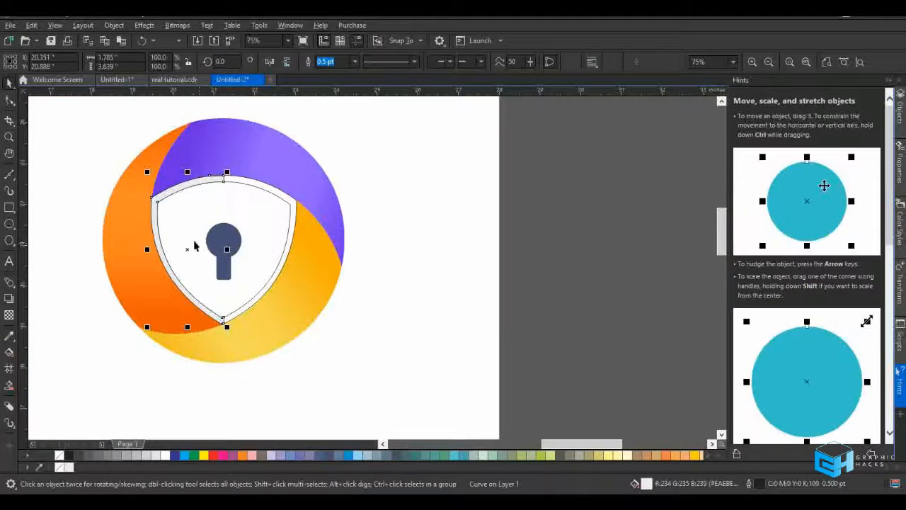
# Apply a transparency to the left border half that fades towards the shield's vertical centre, and remove its outline
pyautogui.scroll(1, 182, 239)
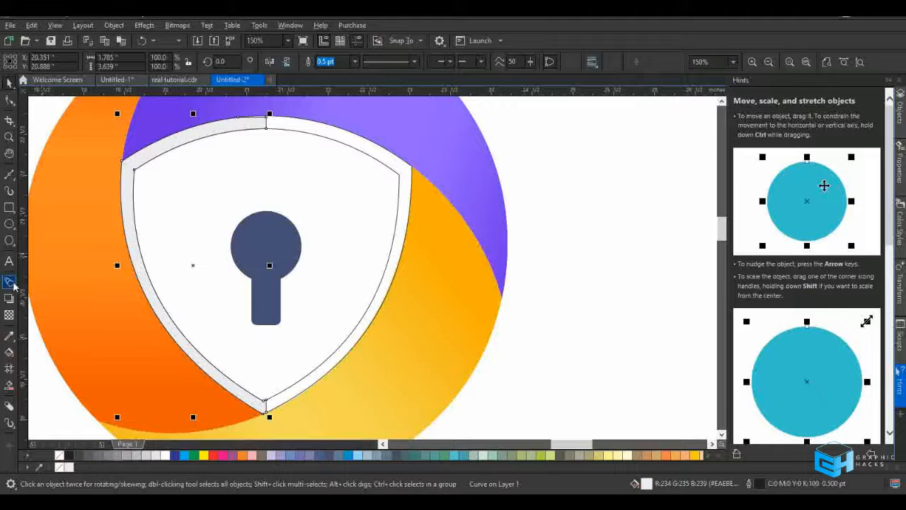
pyautogui.click(9, 316)
pyautogui.moveTo(140, 261); pyautogui.dragTo(254, 250)
pyautogui.press('space')
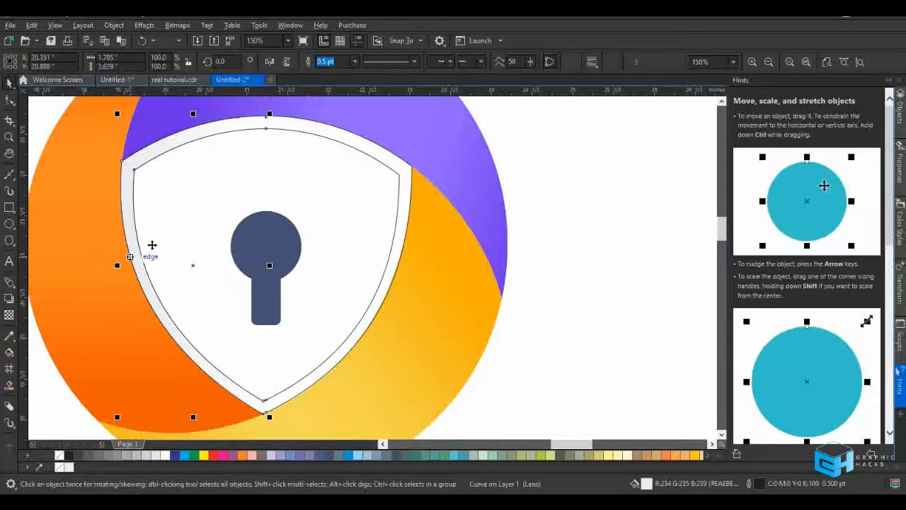
pyautogui.rightClick(60, 455)
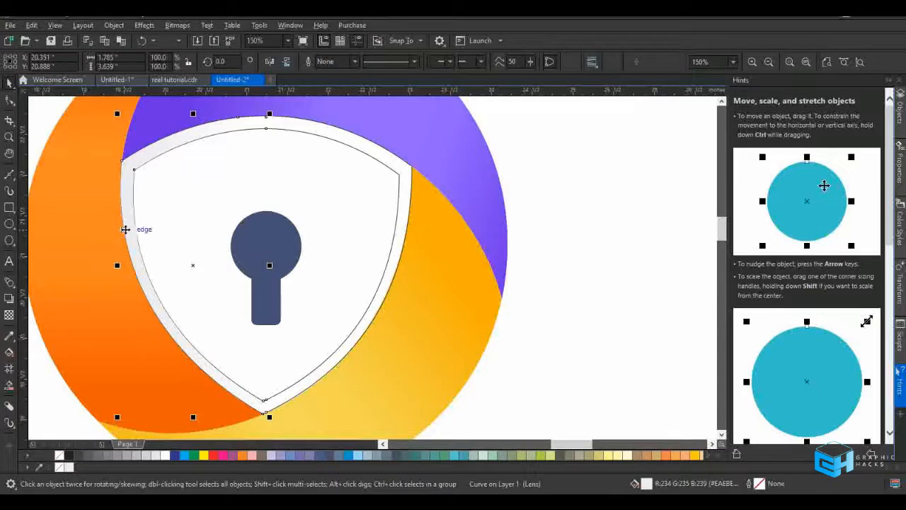
# Place a copy of the left border half over the shield's right side and mirror it horizontally
pyautogui.moveTo(126, 228); pyautogui.dragTo(312, 259)
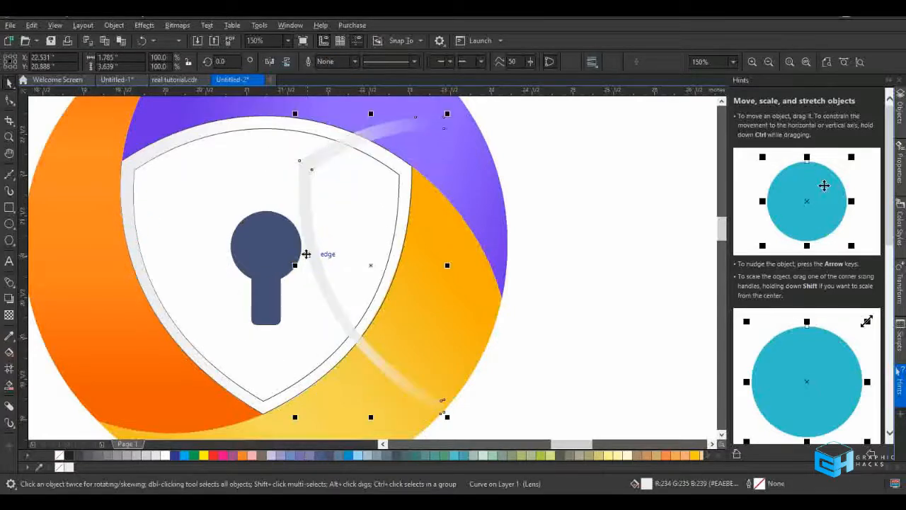
pyautogui.click(271, 61)
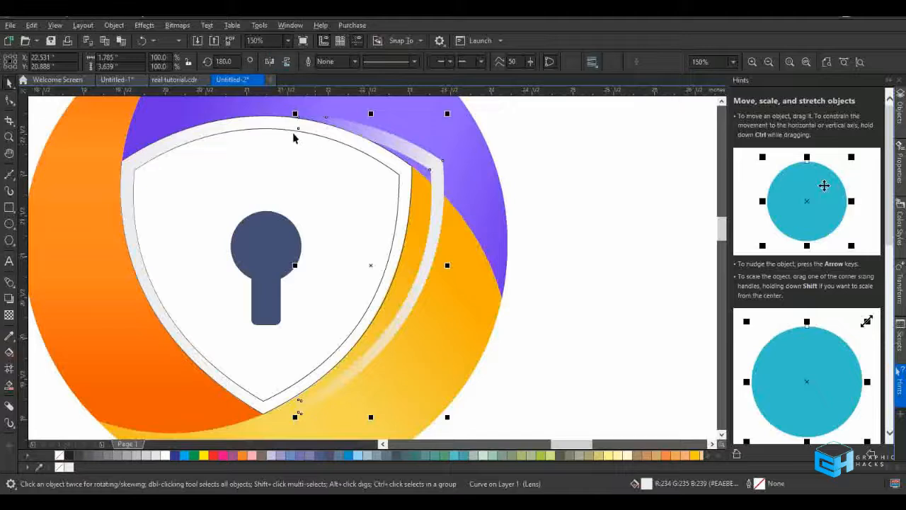
pyautogui.keyDown('shift'); pyautogui.click(260, 128); pyautogui.keyUp('shift')
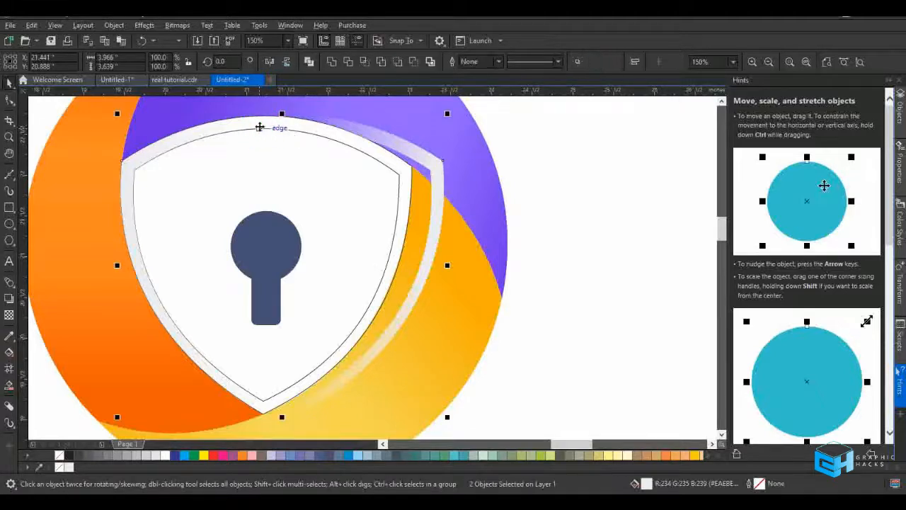
pyautogui.press('r')
pyautogui.hotkey('ctrl', 'z')
# Align the mirrored border half to the right edge of the original outlined shield border ring
pyautogui.click(586, 175)
pyautogui.click(439, 208)
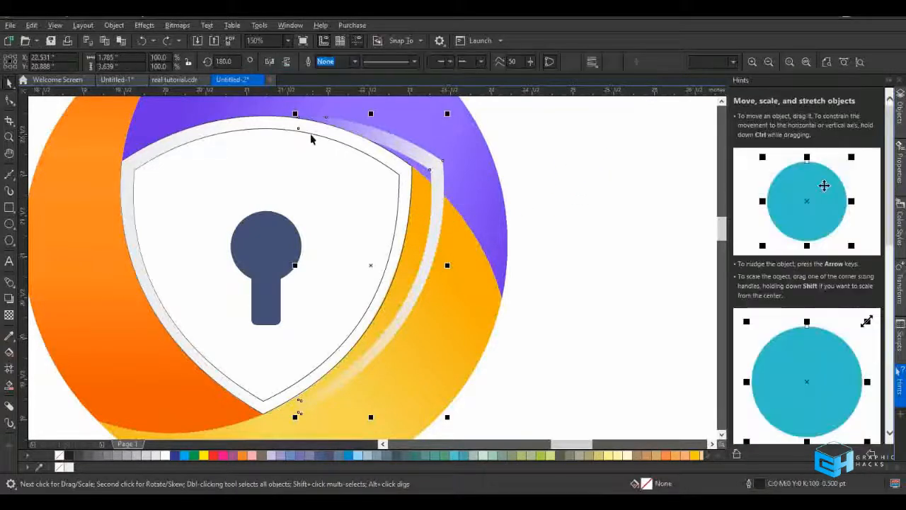
pyautogui.keyDown('shift'); pyautogui.click(283, 397); pyautogui.keyUp('shift')
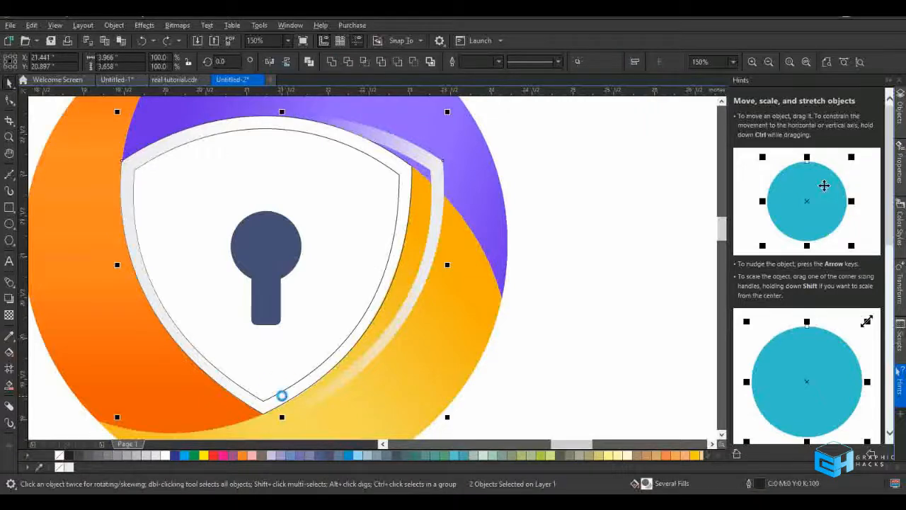
pyautogui.click(610, 210)
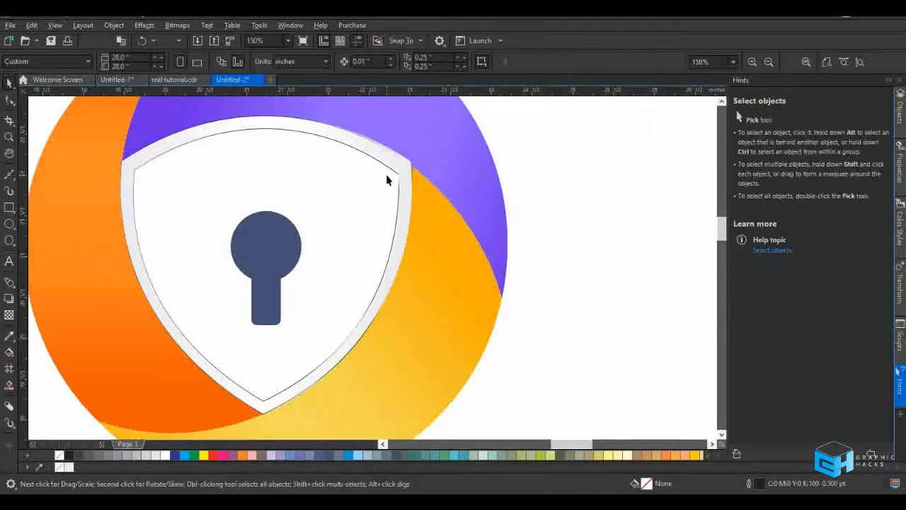
# Delete the original outlined shield border ring, keeping the two grey gradient halves
pyautogui.click(355, 154)
pyautogui.click(263, 131)
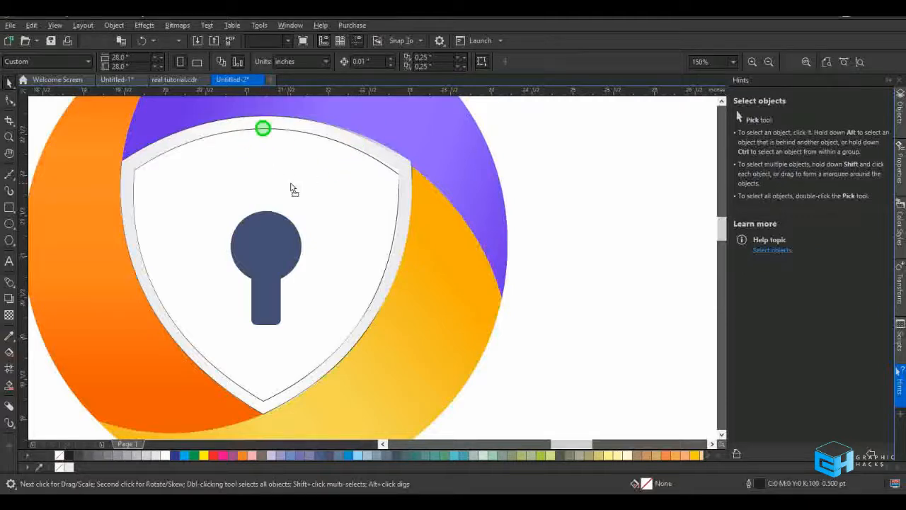
pyautogui.click(223, 129)
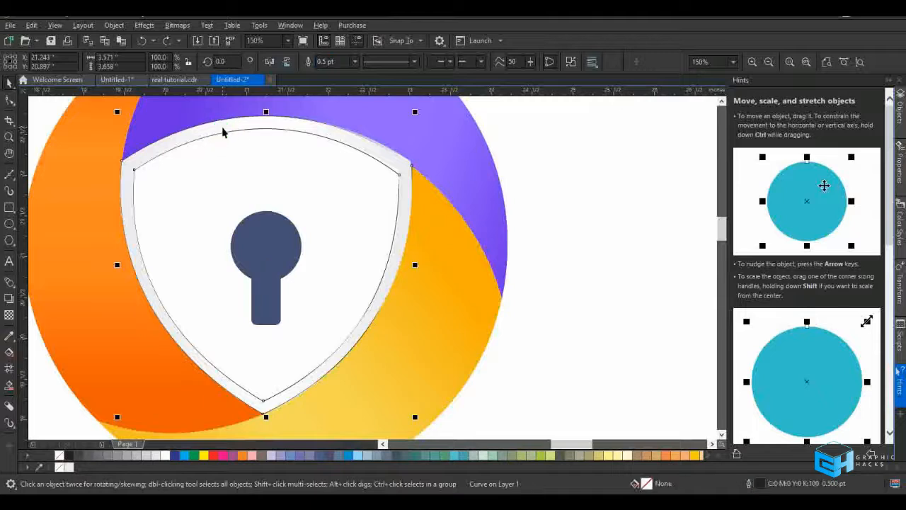
pyautogui.press('Escape')
# Group the left and right grey halves of the shield border
pyautogui.click(390, 163)
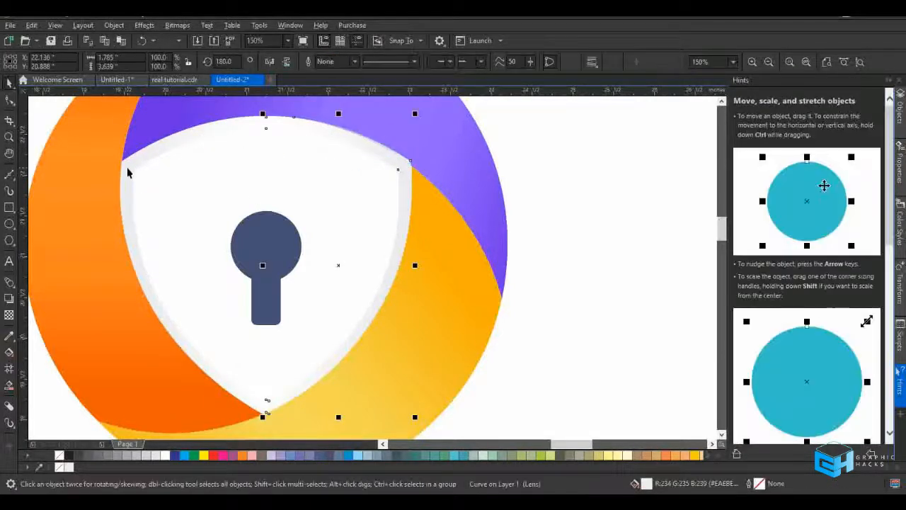
pyautogui.keyDown('shift'); pyautogui.click(127, 172); pyautogui.keyUp('shift')
pyautogui.scroll(-2, 217, 243)
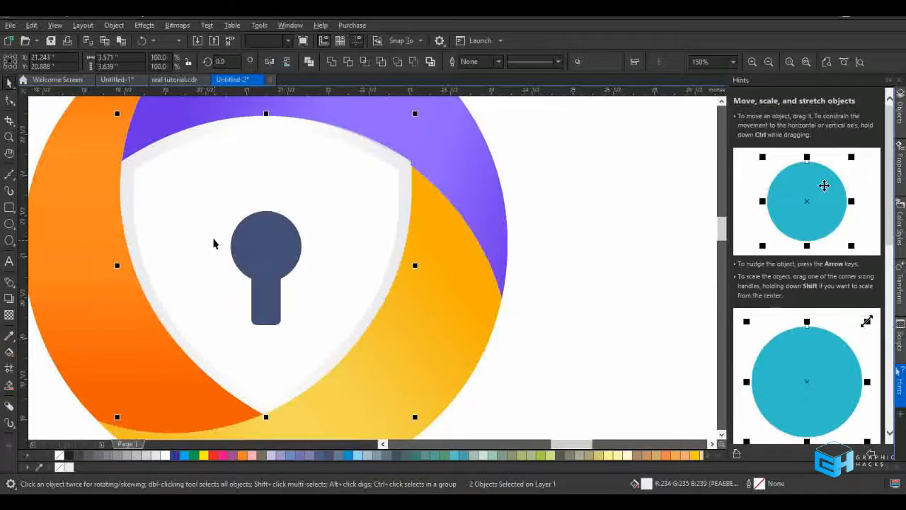
pyautogui.hotkey('ctrl', 'g')
# Bring the group of three coloured segments in front of the grey shield border so that it covers the border's overhanging edges
pyautogui.keyDown('shift'); pyautogui.click(325, 259); pyautogui.keyUp('shift')
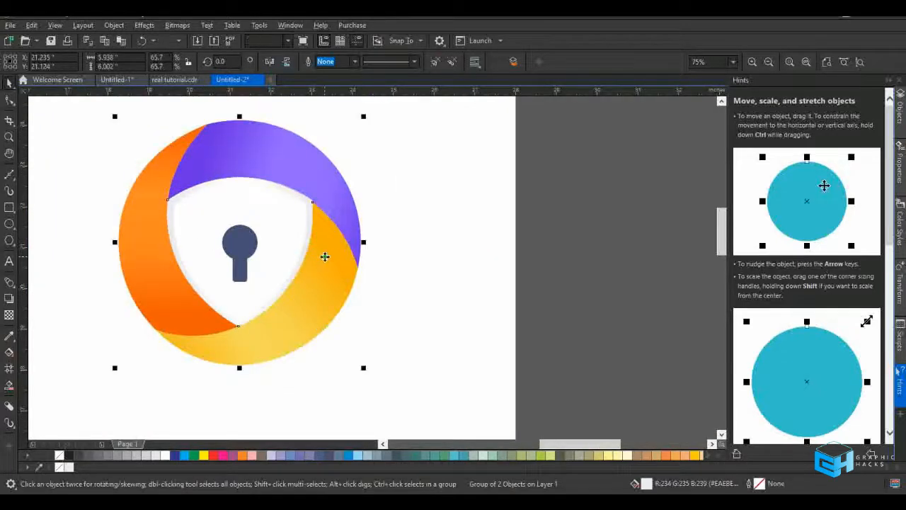
pyautogui.hotkey('ctrl', 'g')
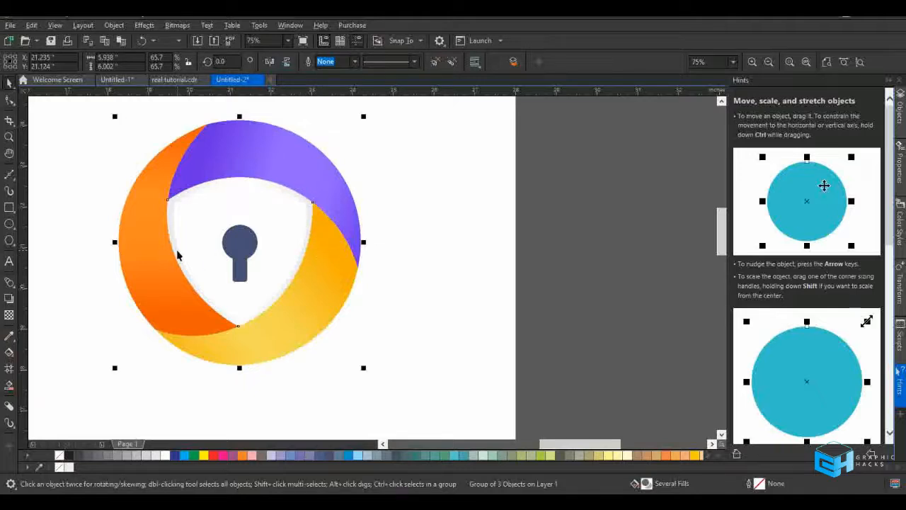
pyautogui.scroll(2, 177, 256)
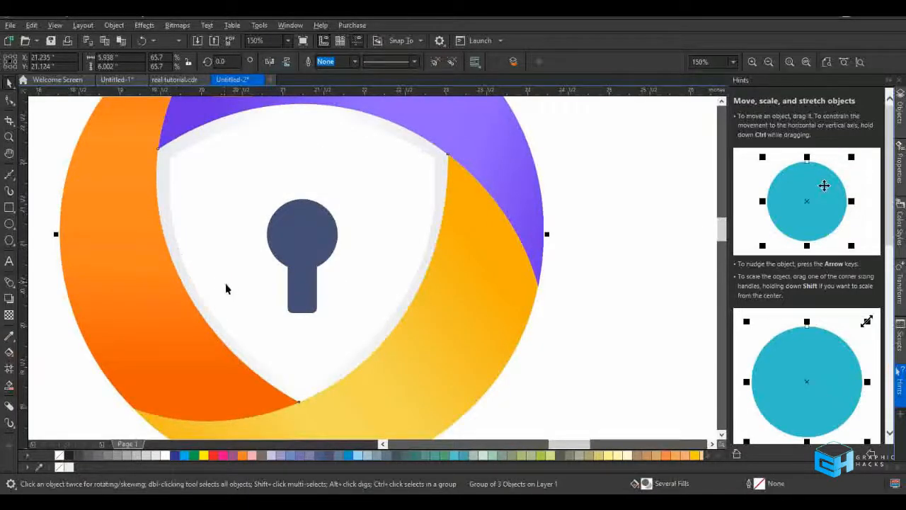
pyautogui.scroll(-2, 247, 283)
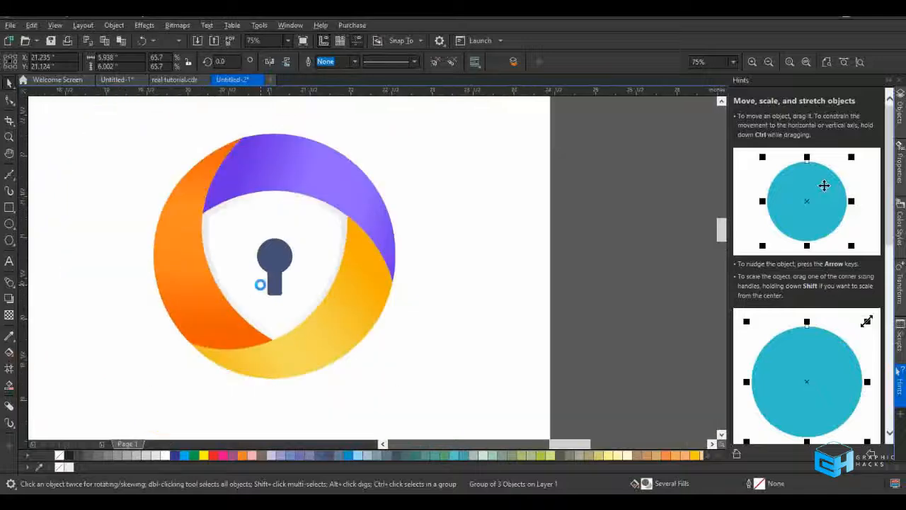
# Group the keyhole, the grey shield border and the coloured segments into one logo object
pyautogui.scroll(2, 259, 283)
pyautogui.click(296, 246)
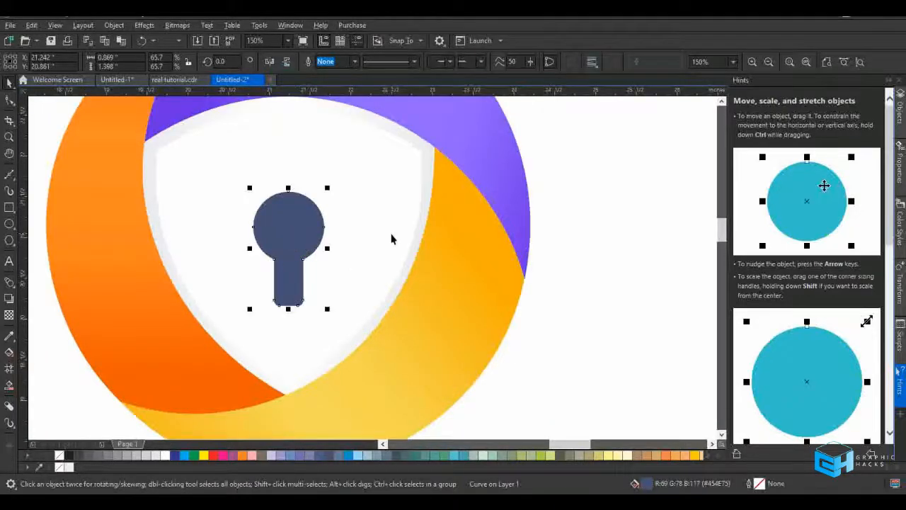
pyautogui.scroll(-5, 390, 239)
pyautogui.moveTo(484, 183); pyautogui.dragTo(316, 296)
pyautogui.scroll(3, 374, 243)
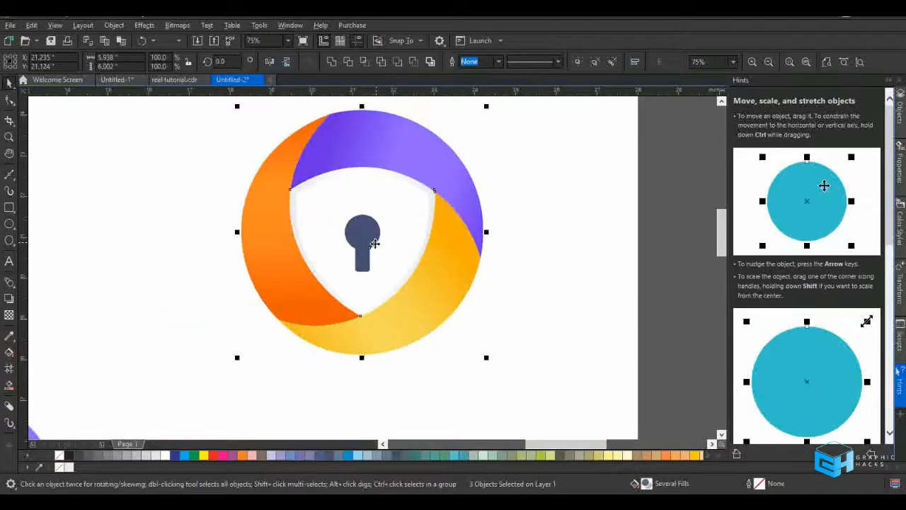
pyautogui.hotkey('ctrl', 'g')
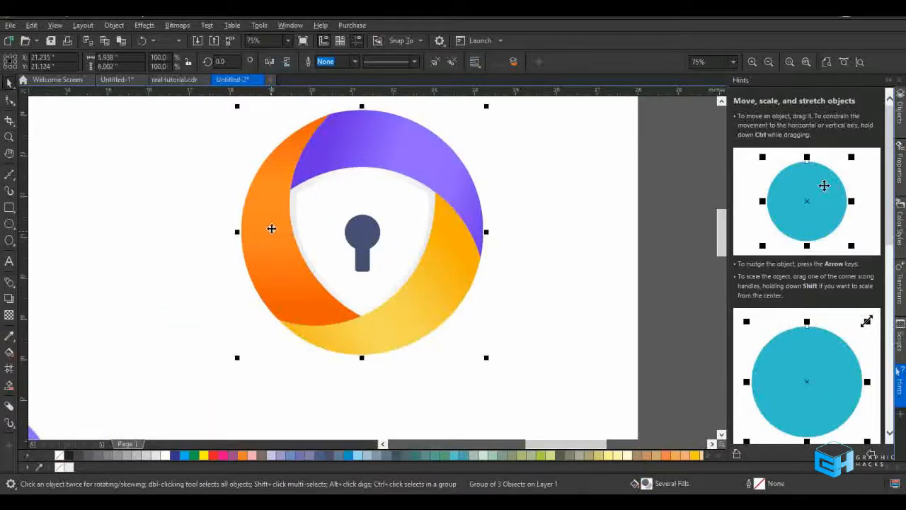
# Move the grouped logo down beside the original reference logo for a side-by-side comparison
pyautogui.scroll(-2, 333, 227)
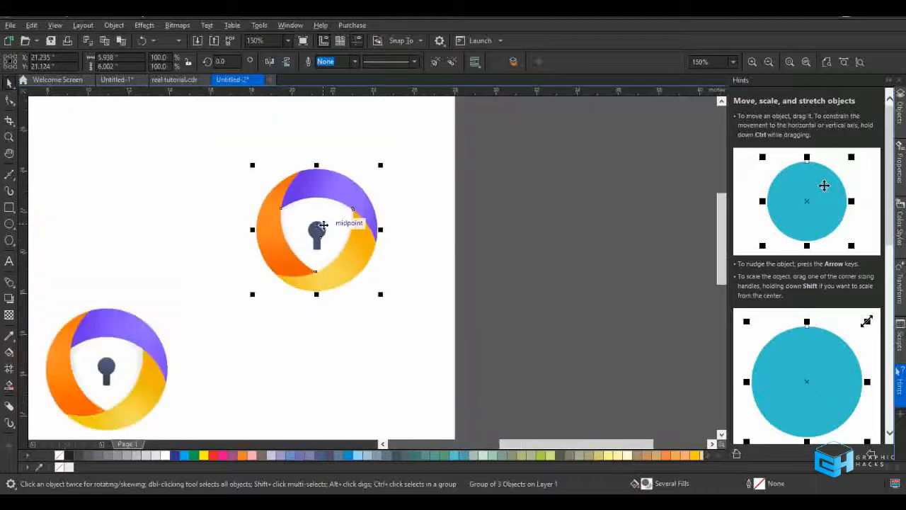
pyautogui.moveTo(316, 228); pyautogui.dragTo(224, 374)
pyautogui.scroll(4, 241, 357)
pyautogui.scroll(-2, 260, 334)
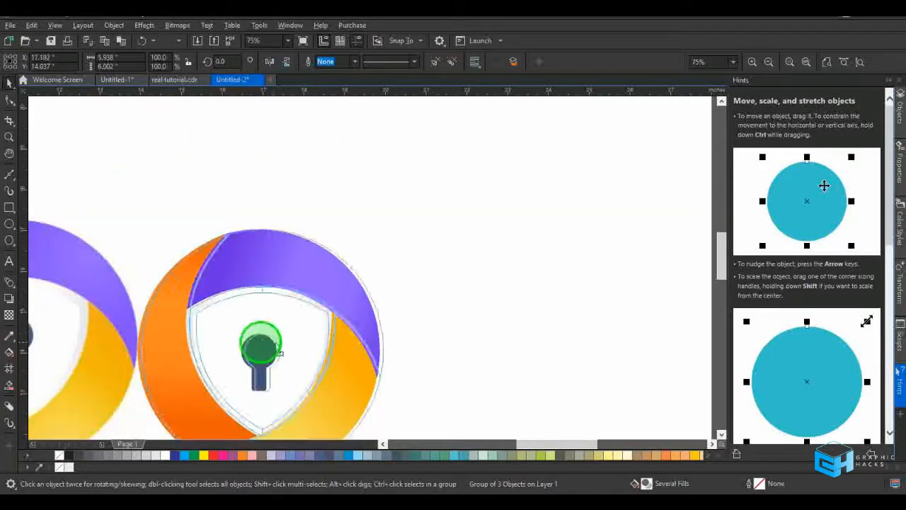
pyautogui.click(470, 271)
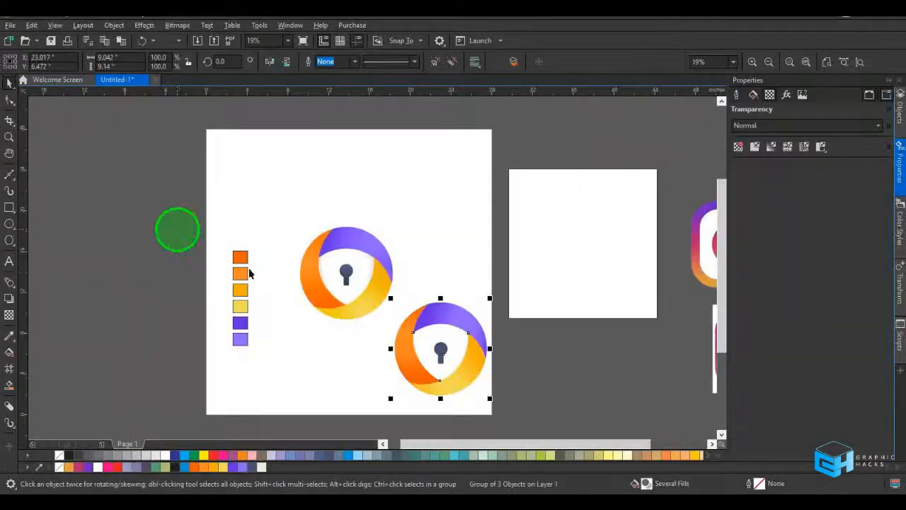
# Delete the column of six colour swatches and the blank white square beside the page
pyautogui.moveTo(178, 228); pyautogui.dragTo(293, 398)
pyautogui.press('Delete')
pyautogui.press('F4')
pyautogui.click(384, 248)
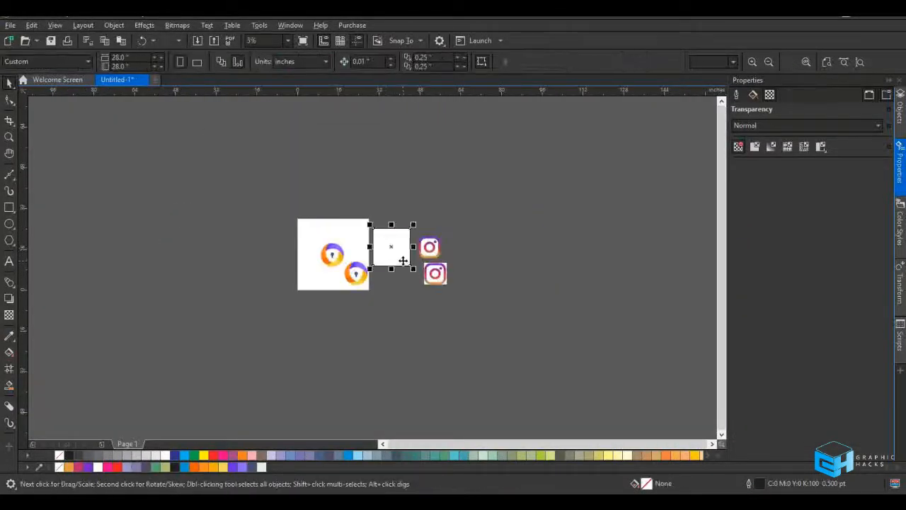
pyautogui.press('Delete')
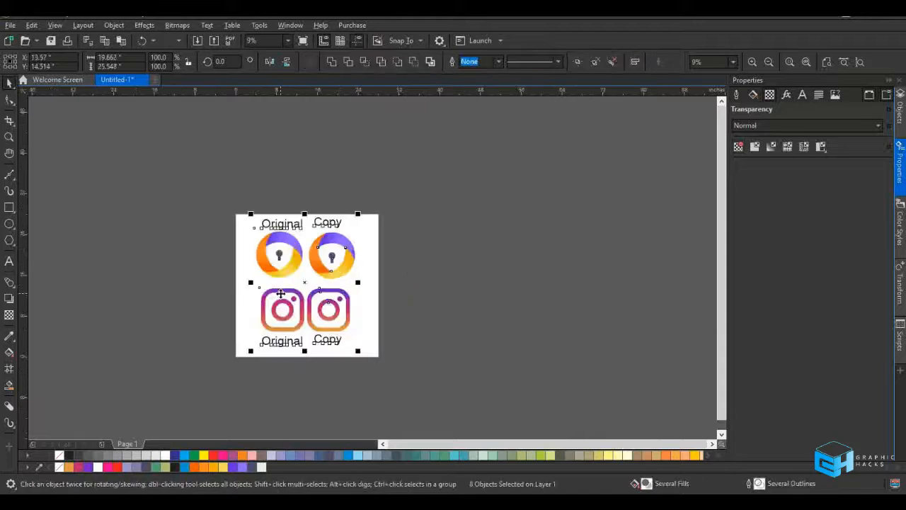
# Group both logo pairs with their Original and Copy labels and centre the group on the page
pyautogui.hotkey('ctrl', 'g')
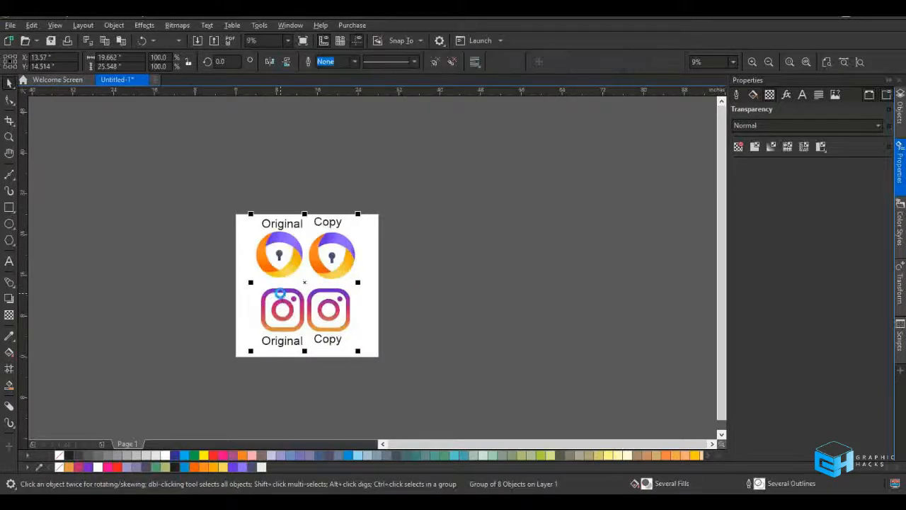
pyautogui.moveTo(281, 293); pyautogui.dragTo(281, 293)
pyautogui.click(484, 255)
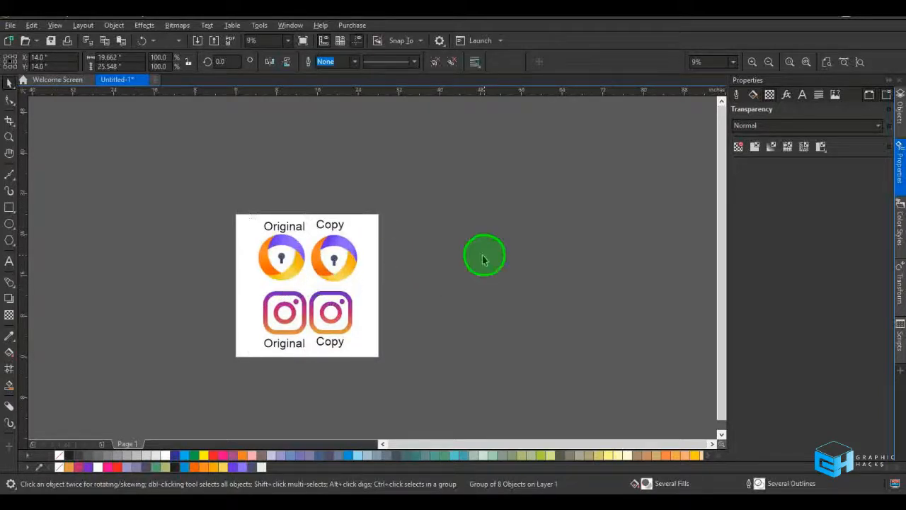
pyautogui.scroll(2, 327, 270)
pyautogui.scroll(-2, 315, 239)
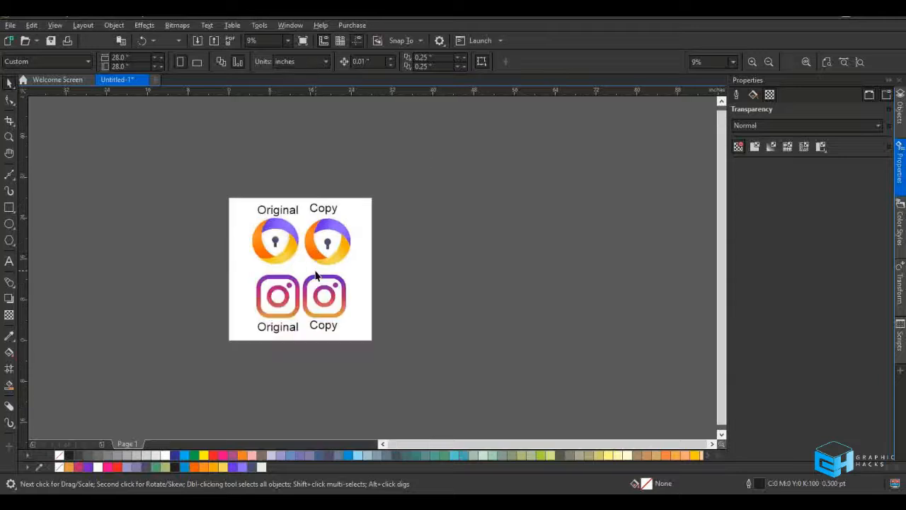
pyautogui.scroll(2, 315, 276)
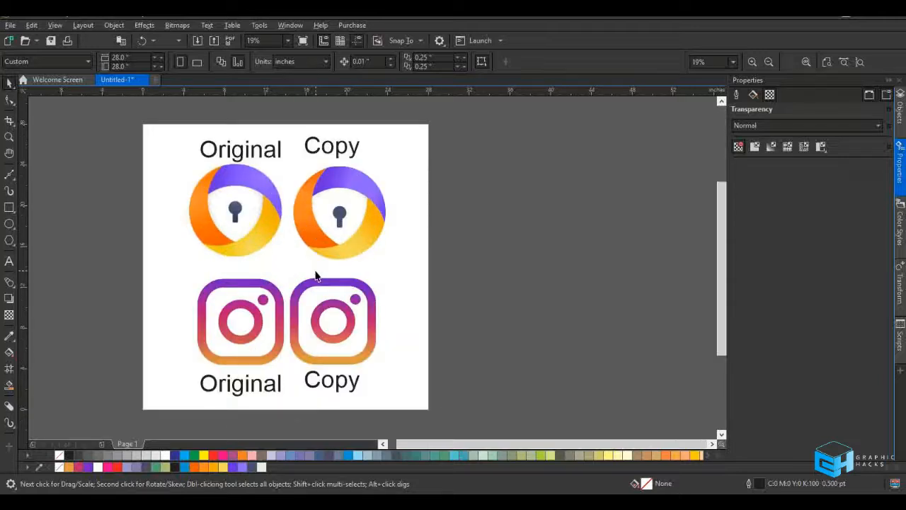